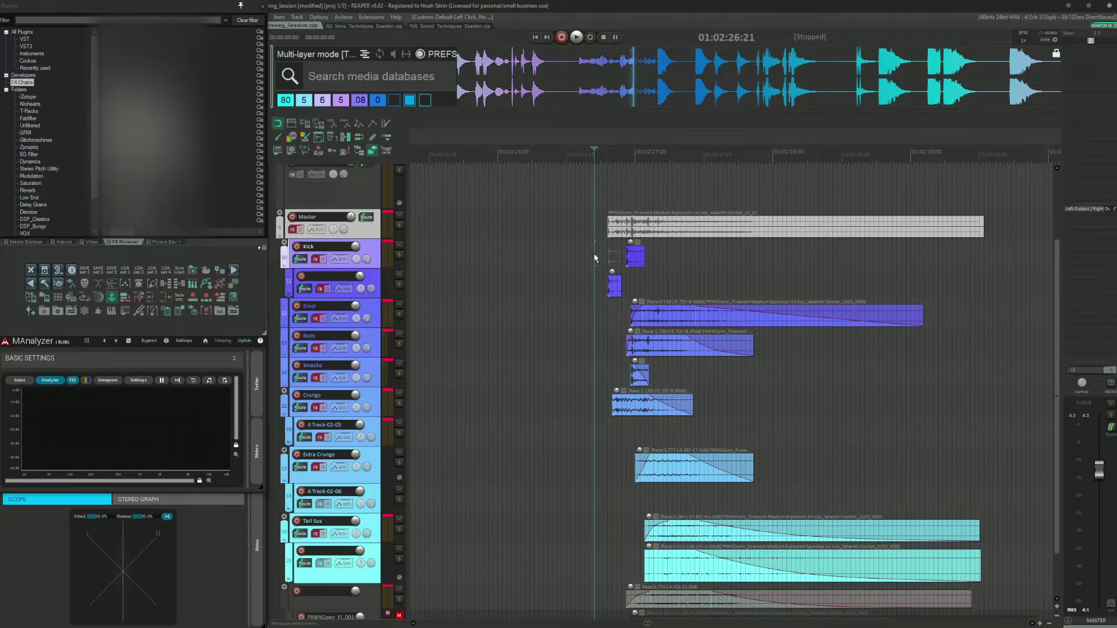
# Step: Survey the source firework recording and the layered explosion tracks across the timeline
pyautogui.scroll(-2, 595, 259)
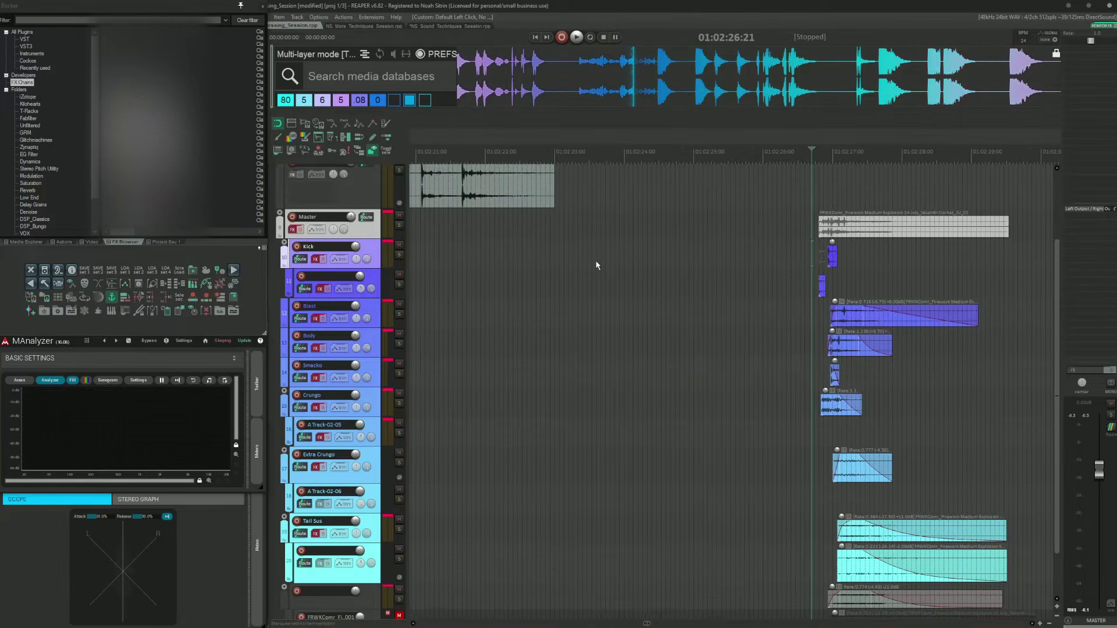
pyautogui.scroll(1, 595, 263)
pyautogui.hscroll(-2, 617, 277)
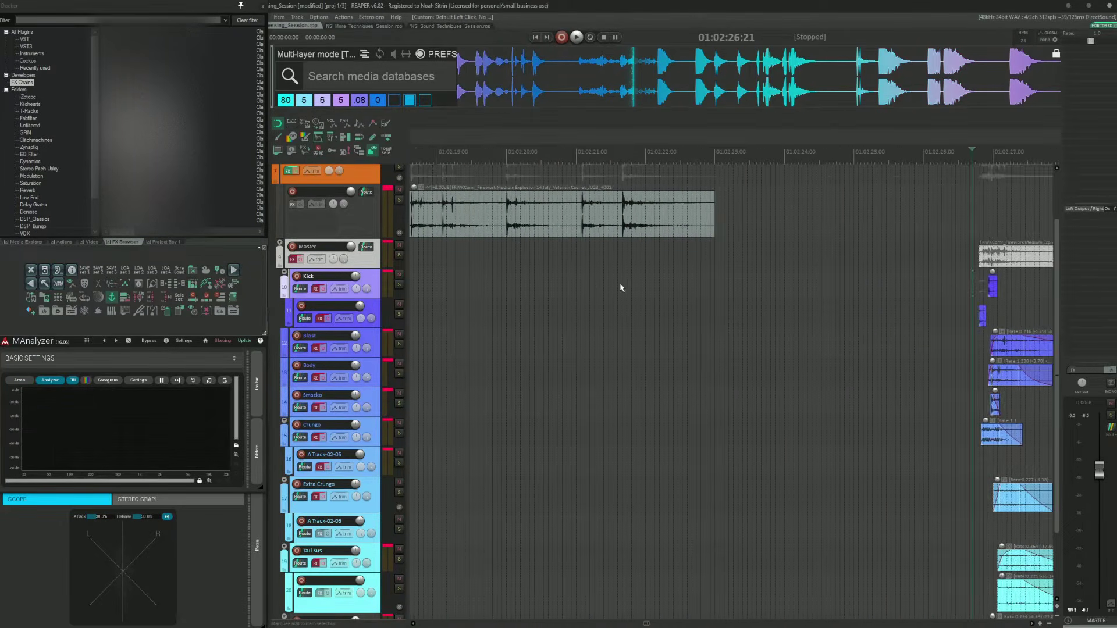
pyautogui.hscroll(-4, 622, 282)
pyautogui.scroll(-4, 635, 281)
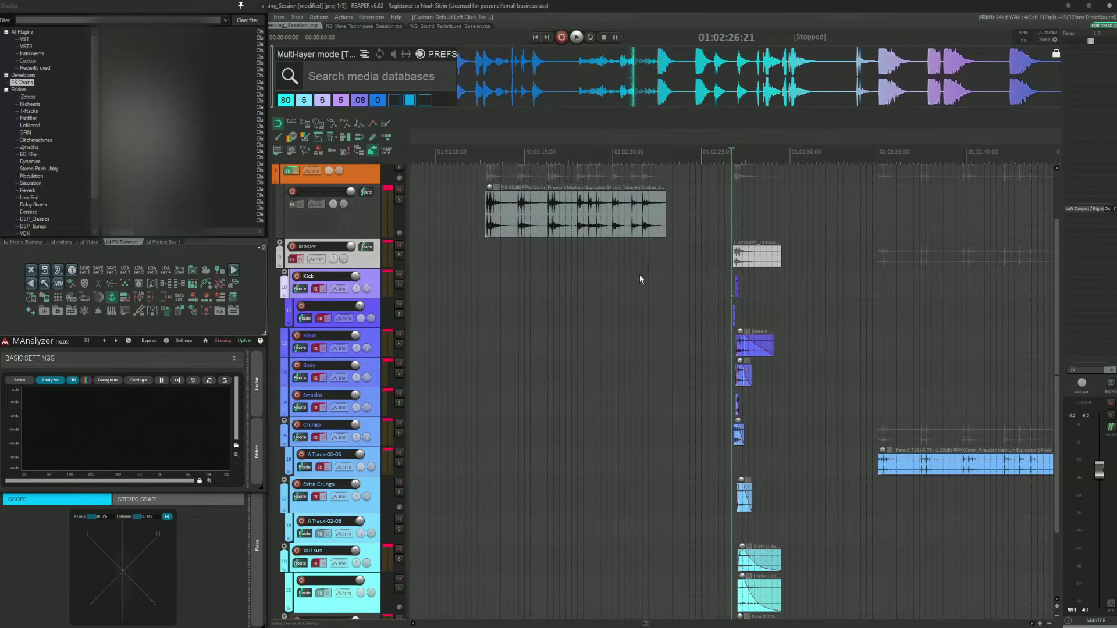
pyautogui.scroll(8, 723, 253)
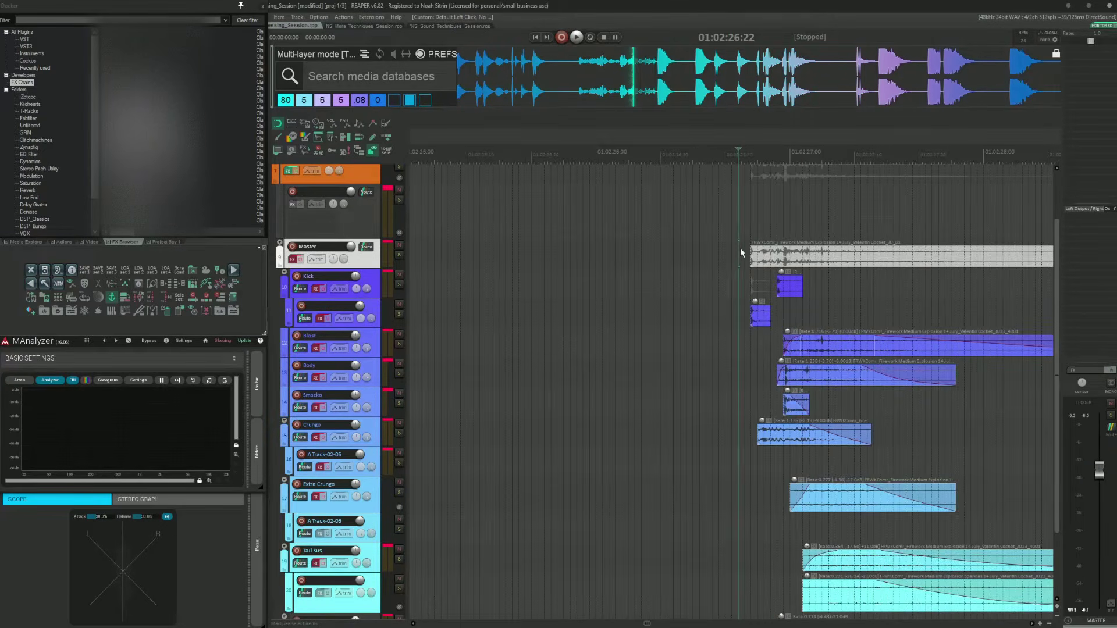
pyautogui.scroll(-4, 682, 253)
pyautogui.hscroll(-2, 683, 253)
pyautogui.hscroll(-4, 682, 253)
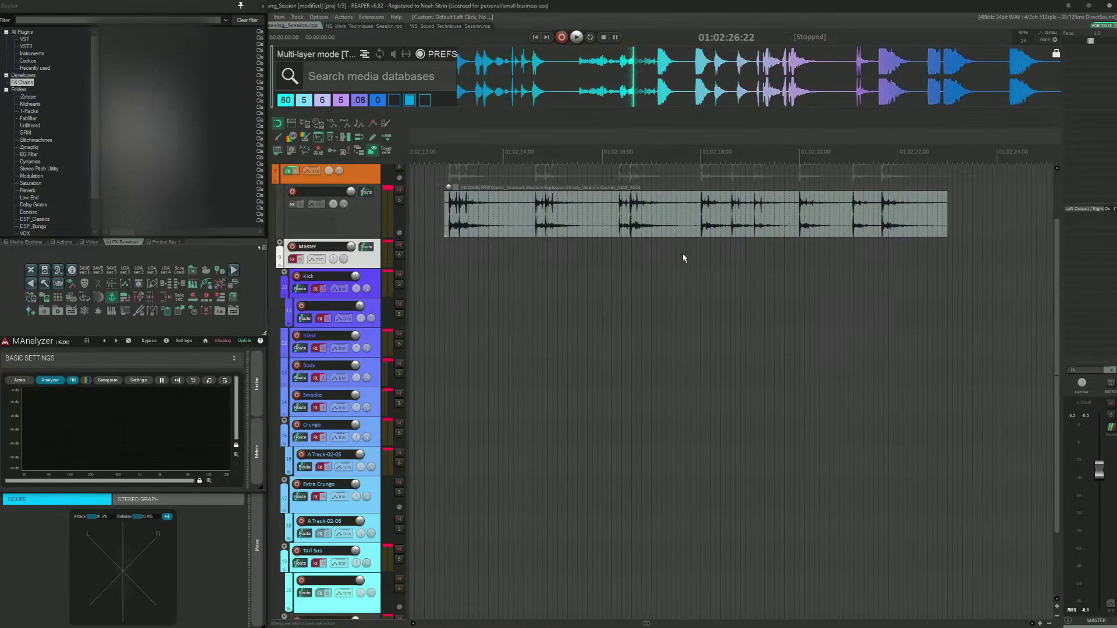
# Step: Select the source recording item and move the edit cursor to its next transient
pyautogui.click(562, 209)
pyautogui.press('Tab')
pyautogui.scroll(5, 711, 241)
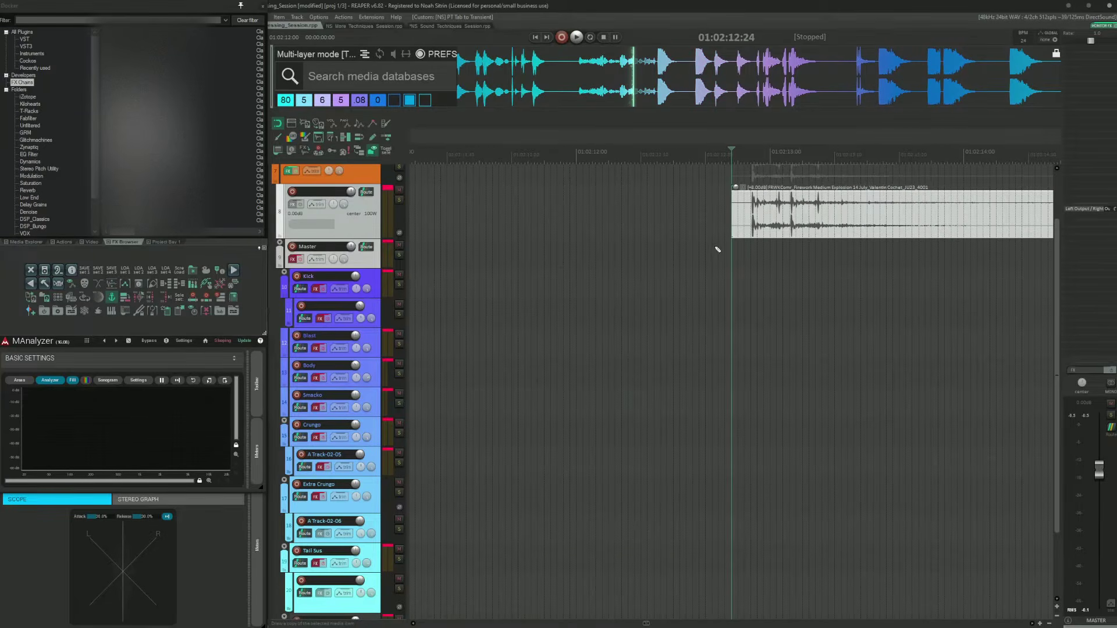
pyautogui.scroll(2, 714, 246)
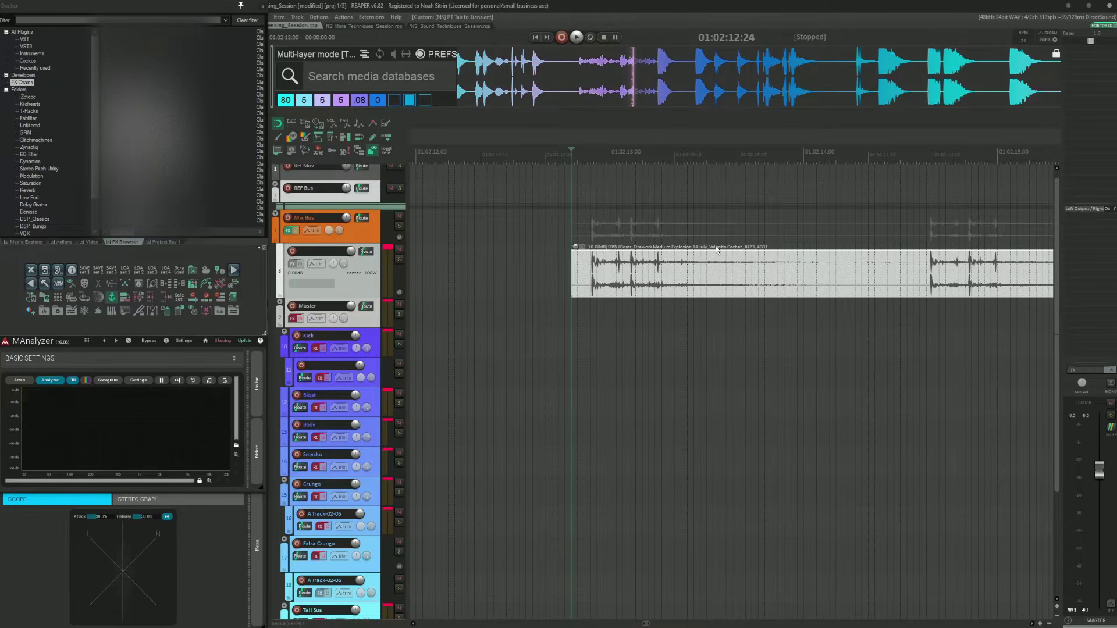
# Step: Place the edit cursor at the source item's start and at the start of the layered explosion
pyautogui.click(580, 273)
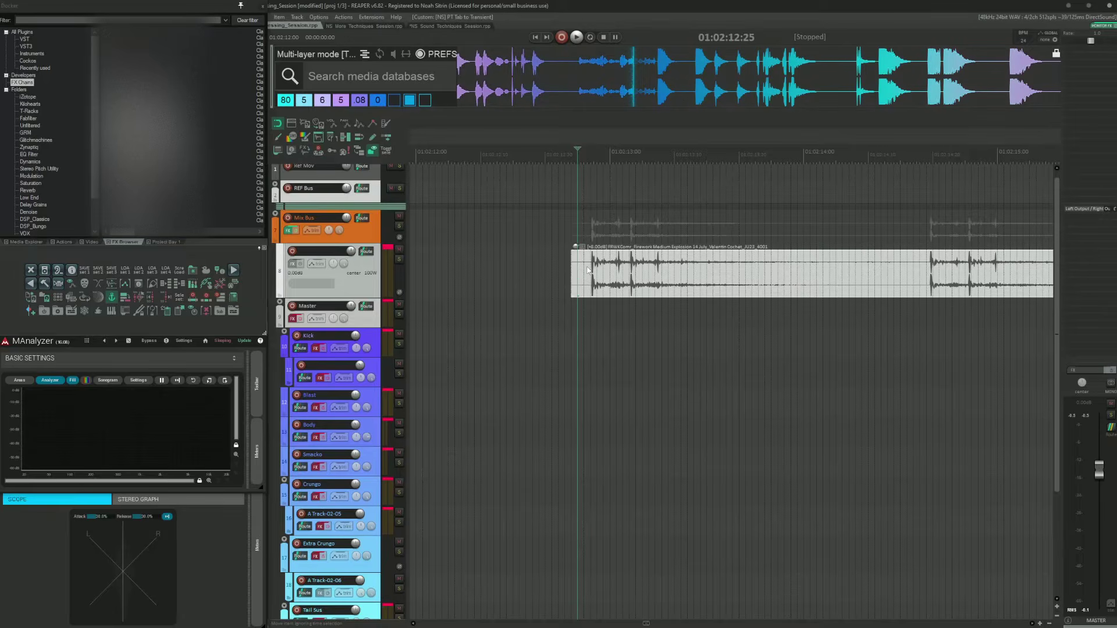
pyautogui.scroll(-3, 630, 271)
pyautogui.hscroll(10, 632, 271)
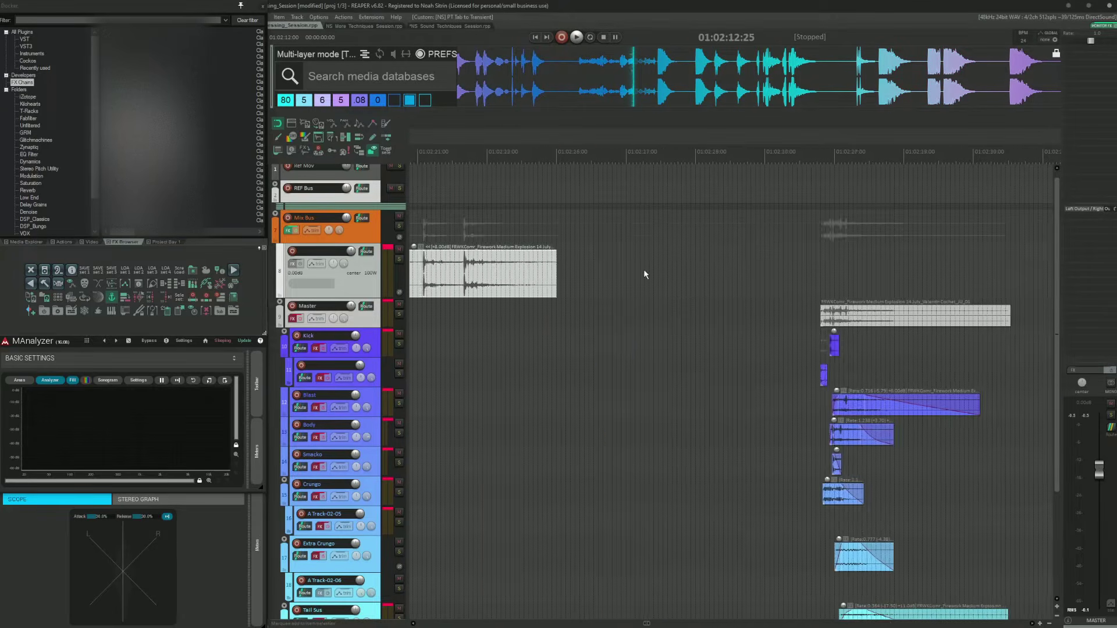
pyautogui.hscroll(5, 643, 271)
pyautogui.click(570, 287)
pyautogui.scroll(-4, 571, 287)
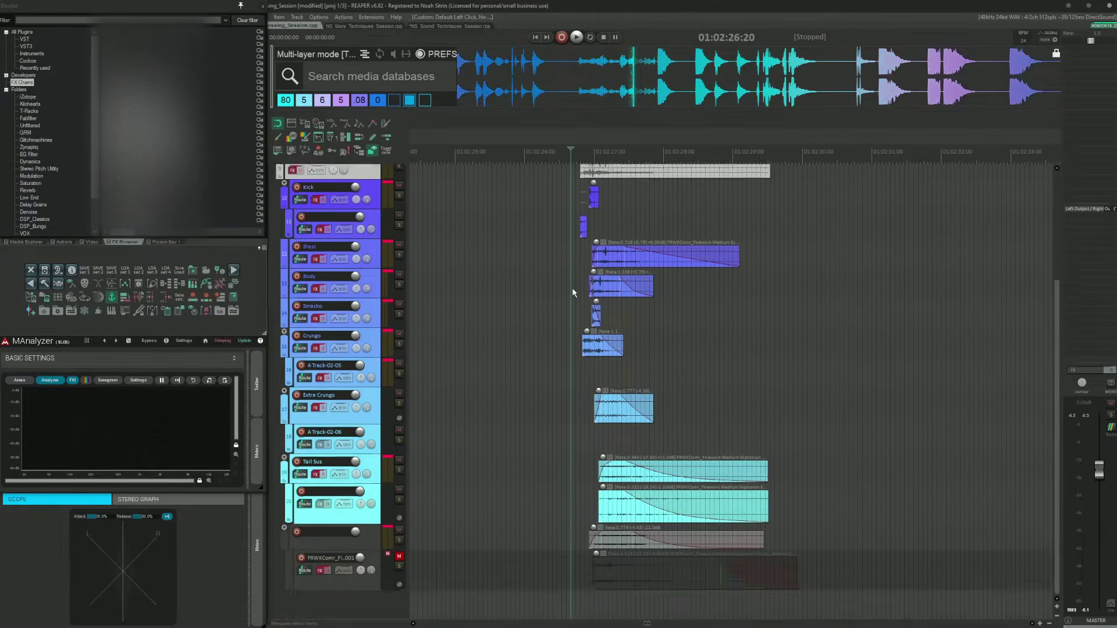
pyautogui.scroll(4, 571, 287)
pyautogui.hscroll(-12, 622, 295)
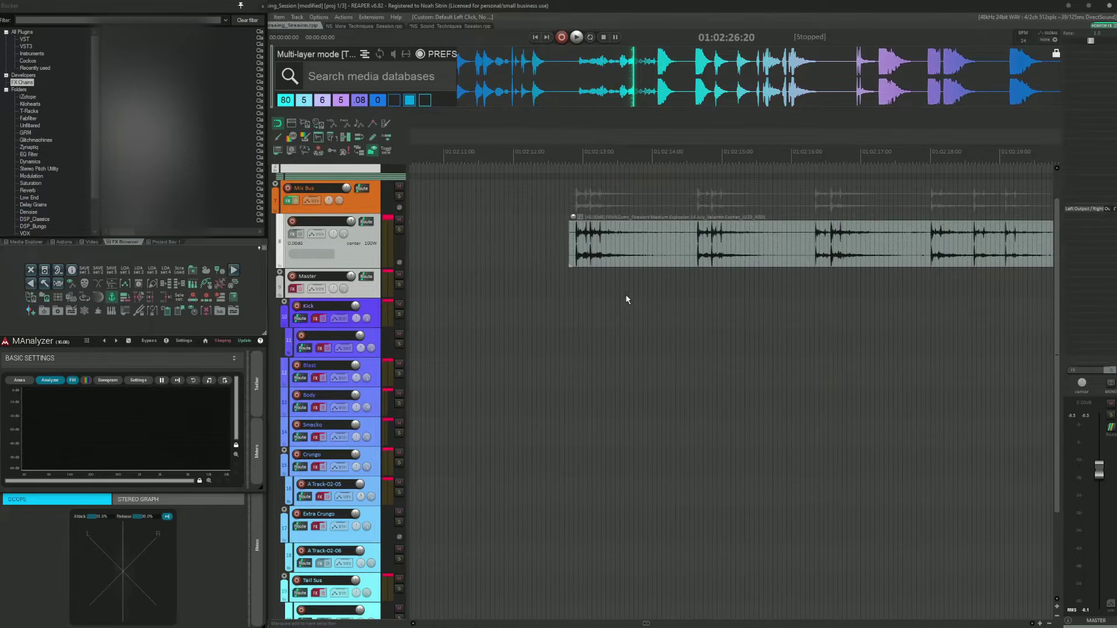
# Step: Jump the edit cursor to the next transient of the source recording and solo its track
pyautogui.press('Tab')
pyautogui.scroll(4, 652, 271)
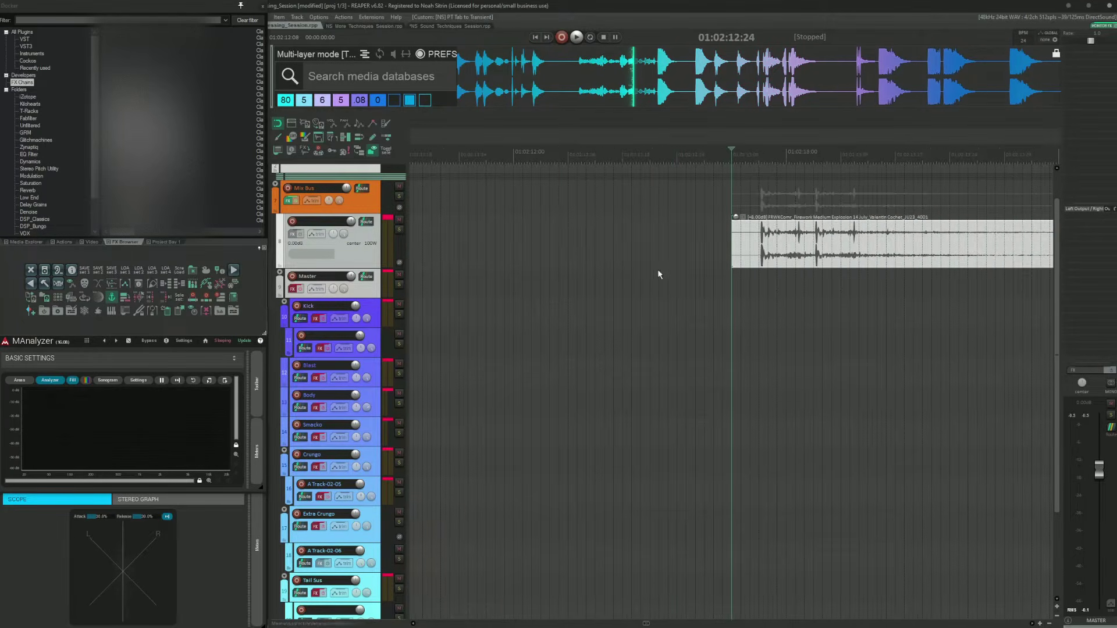
pyautogui.hscroll(2, 657, 274)
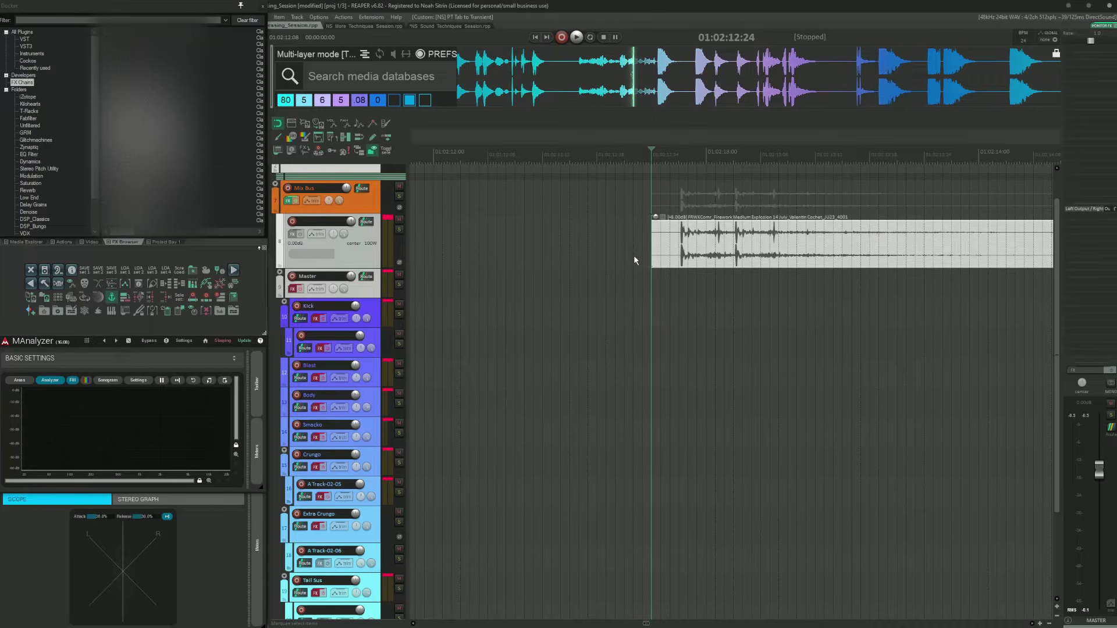
pyautogui.press('F6')
pyautogui.scroll(2, 661, 271)
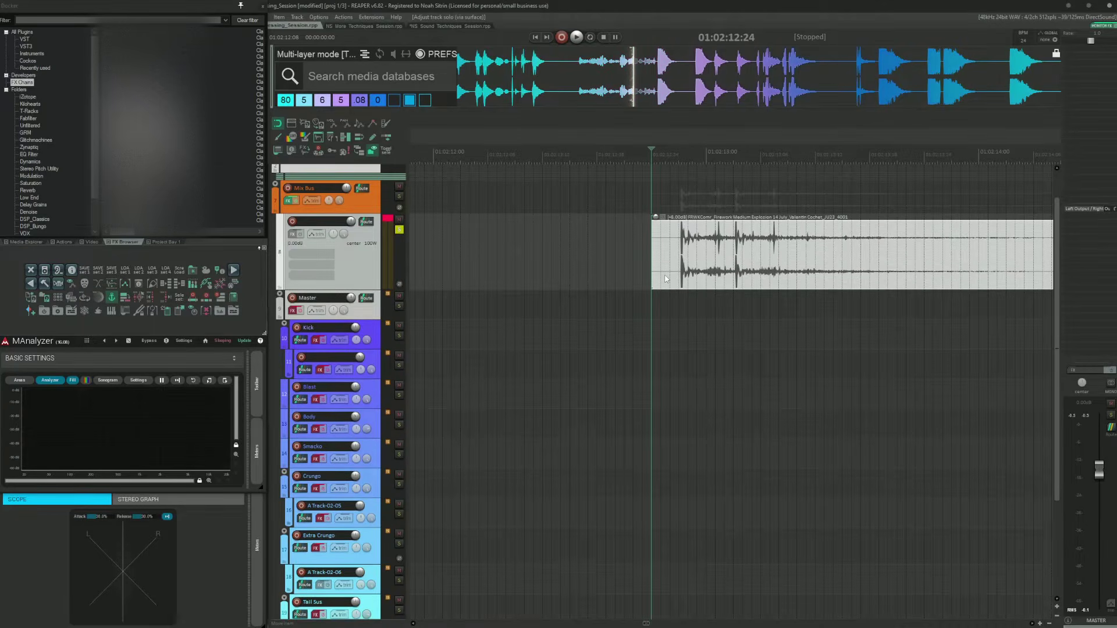
pyautogui.hscroll(4, 667, 275)
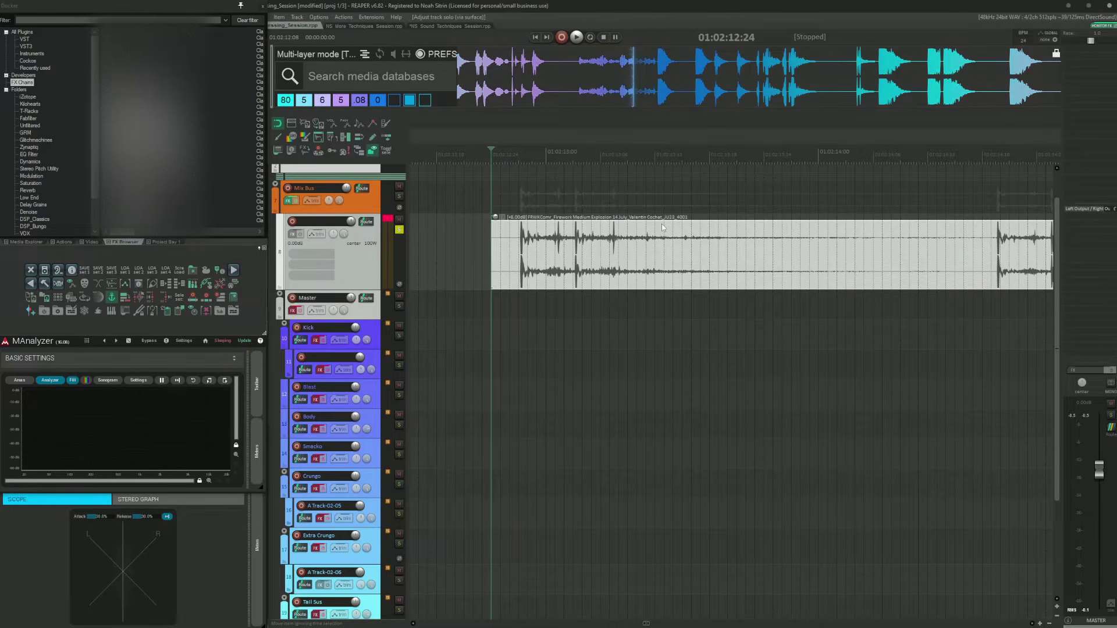
# Step: Play back the soloed source recording from the cursor and stop it
pyautogui.press('space')
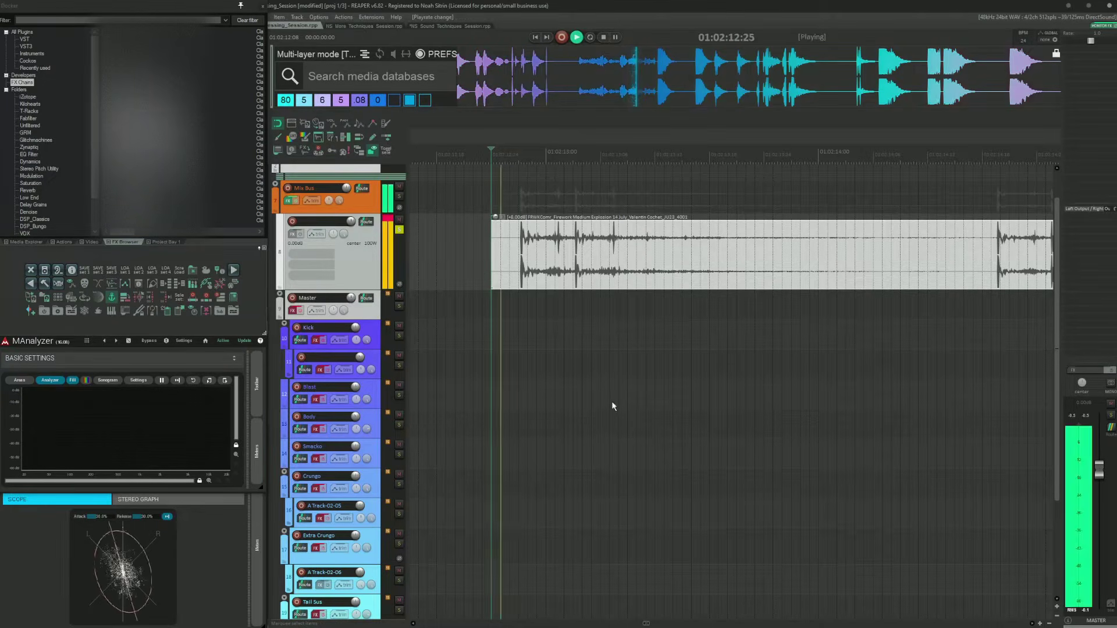
pyautogui.scroll(-3, 705, 376)
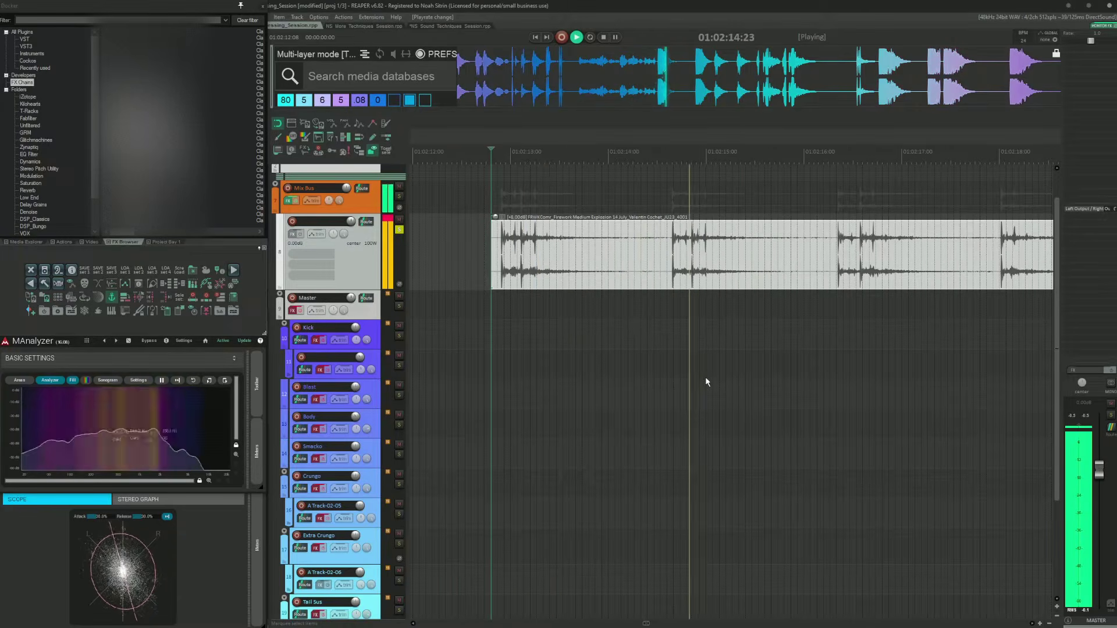
pyautogui.hscroll(3, 705, 375)
pyautogui.scroll(-3, 706, 378)
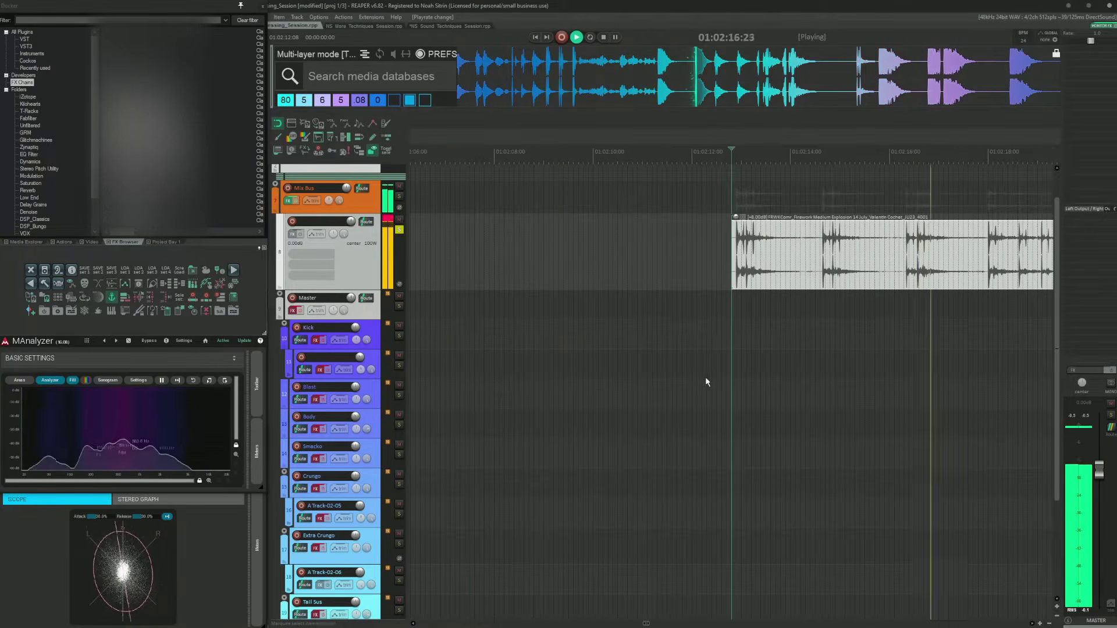
pyautogui.hscroll(2, 705, 378)
pyautogui.press('space')
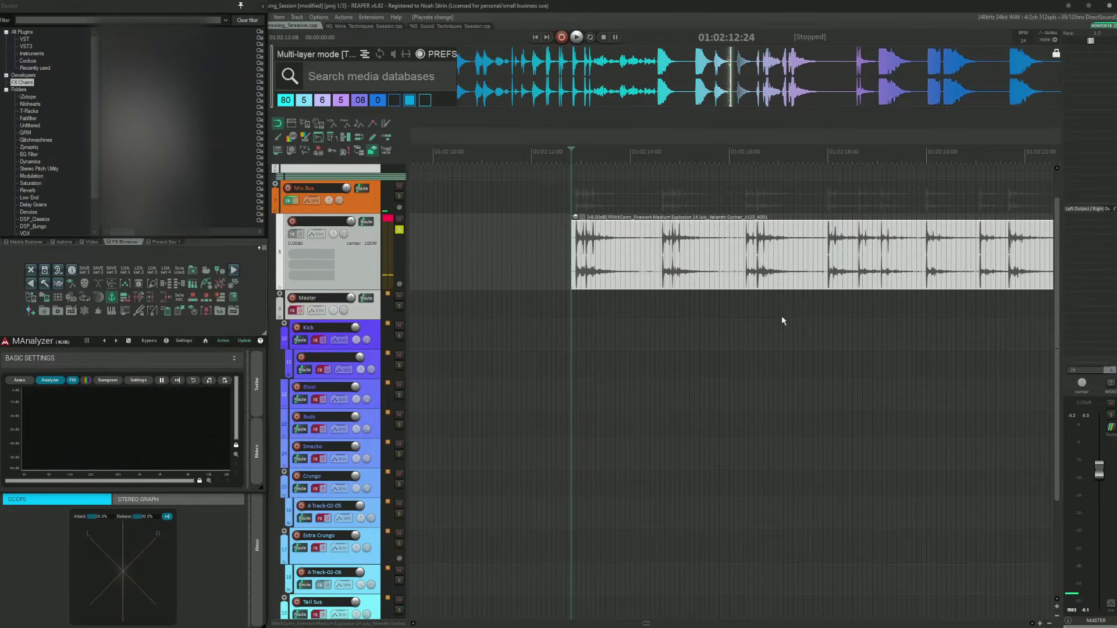
# Step: Place the edit cursor on later hits within the source firework recording
pyautogui.scroll(1, 785, 309)
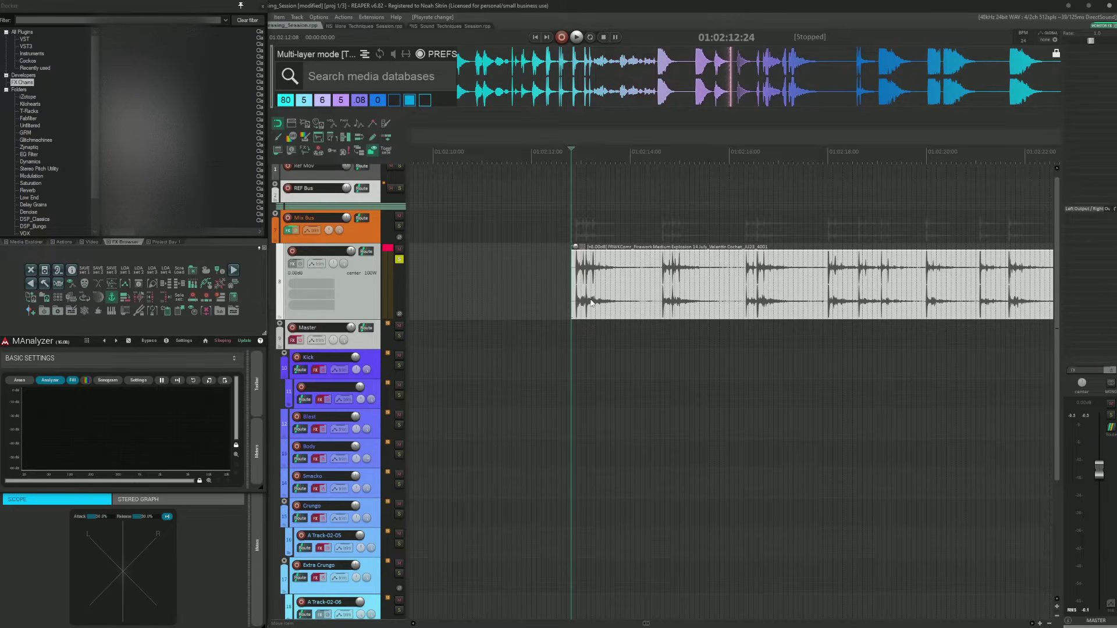
pyautogui.hscroll(3, 591, 302)
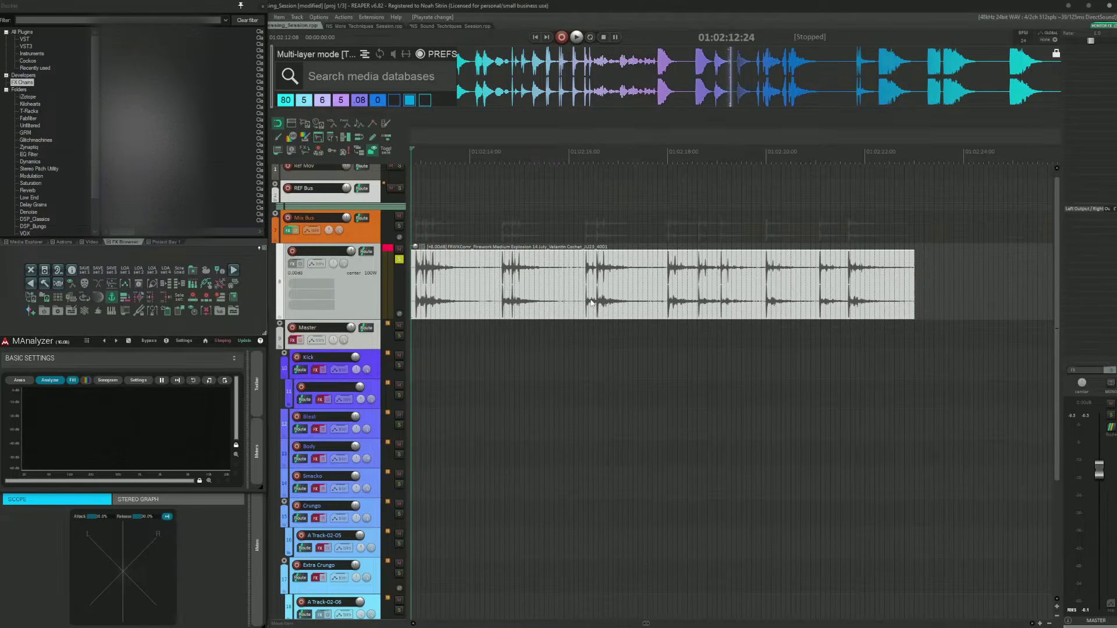
pyautogui.hscroll(-2, 592, 302)
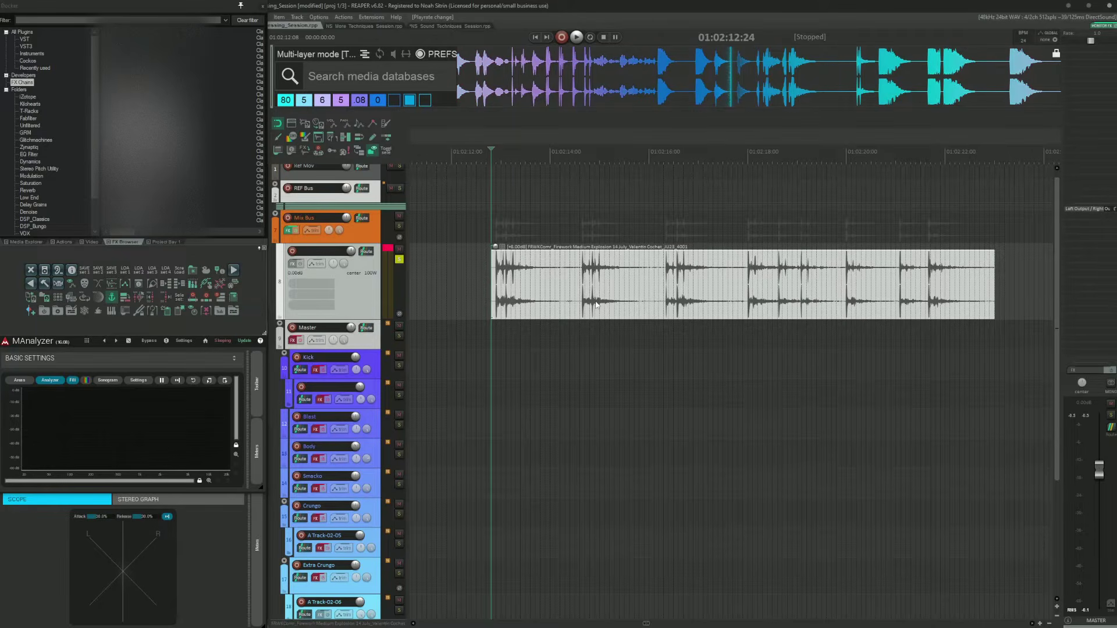
pyautogui.click(747, 285)
pyautogui.hscroll(4, 747, 285)
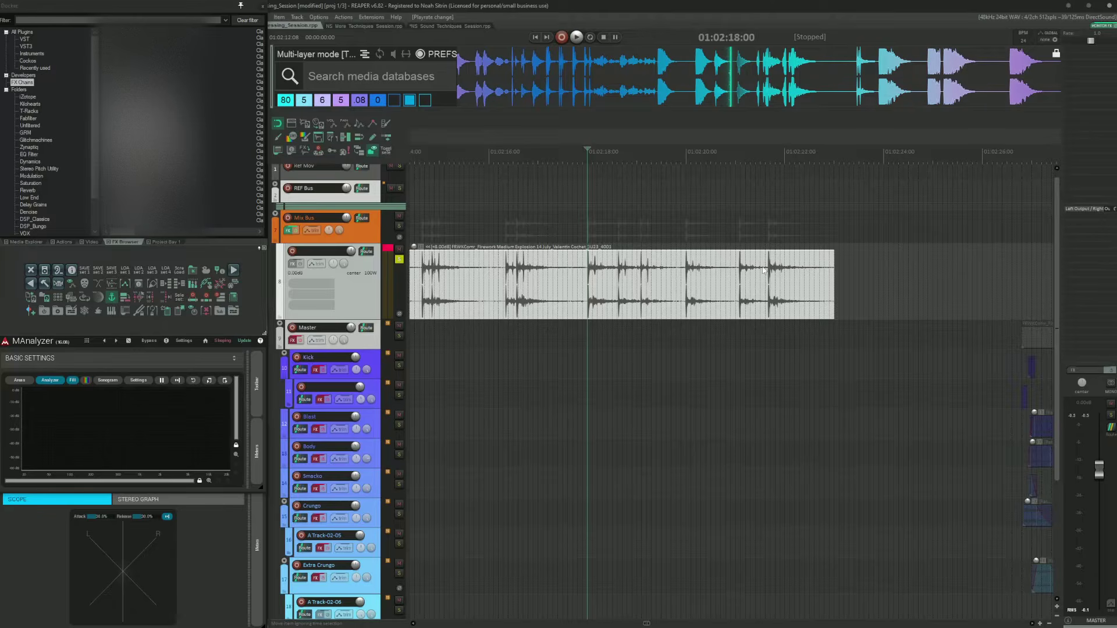
pyautogui.click(765, 269)
pyautogui.scroll(-2, 763, 266)
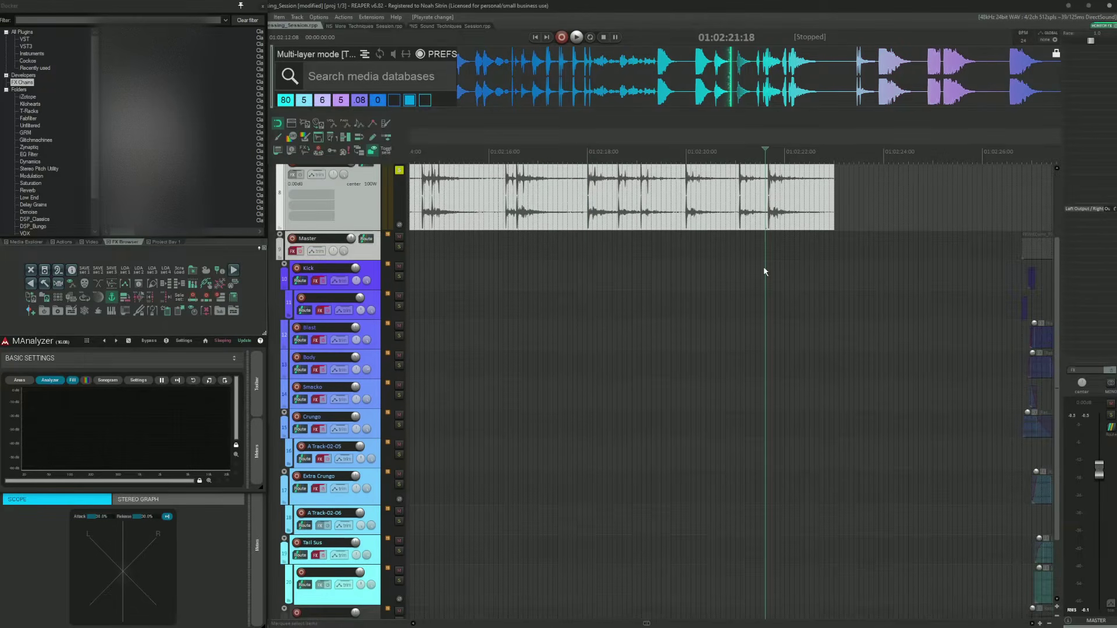
pyautogui.hscroll(5, 763, 266)
# Step: Move the edit cursor to the layered explosion's start and clear all track solos
pyautogui.click(732, 245)
pyautogui.hotkey('ctrl', 'Right')
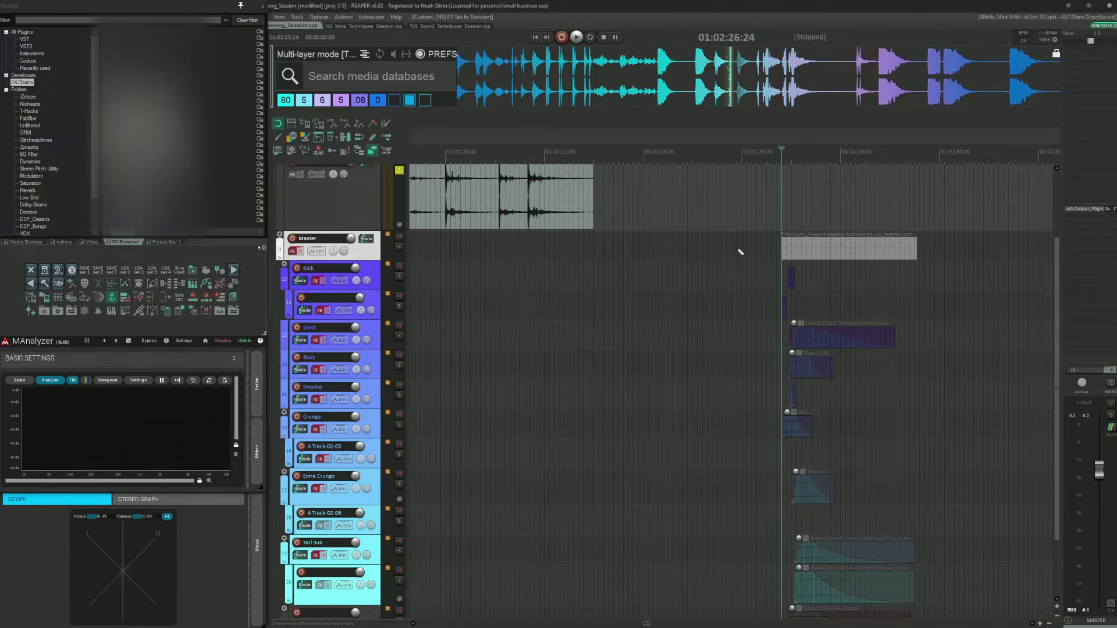
pyautogui.hotkey('alt', 'F6')
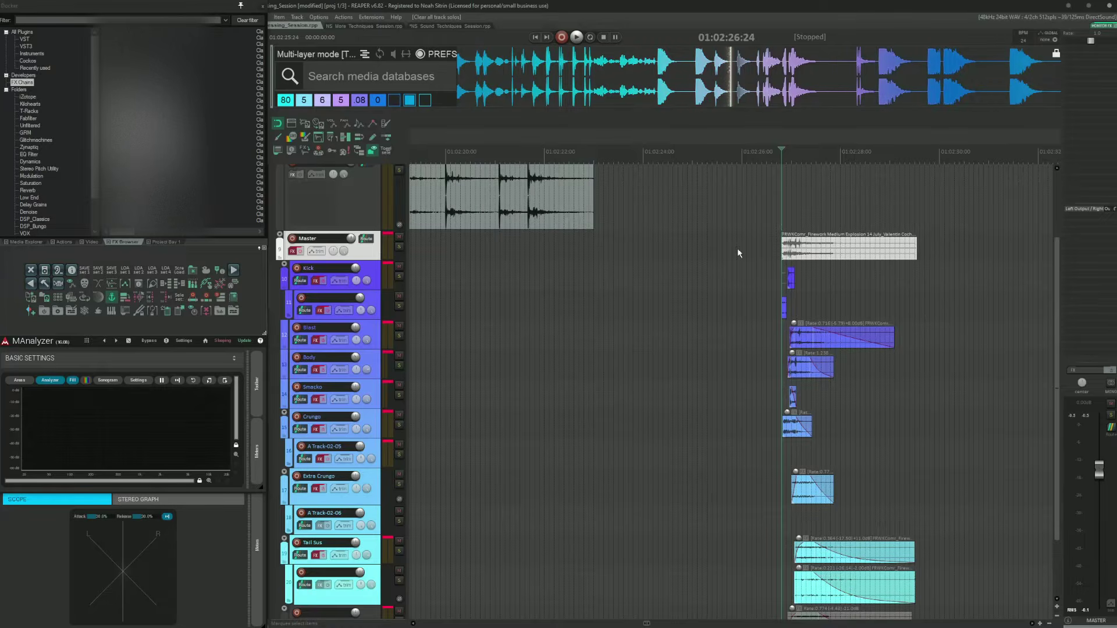
# Step: Set the edit cursor just before the first items of the layered explosion
pyautogui.scroll(-1, 737, 249)
pyautogui.scroll(4, 737, 249)
pyautogui.hscroll(4, 640, 252)
pyautogui.click(569, 252)
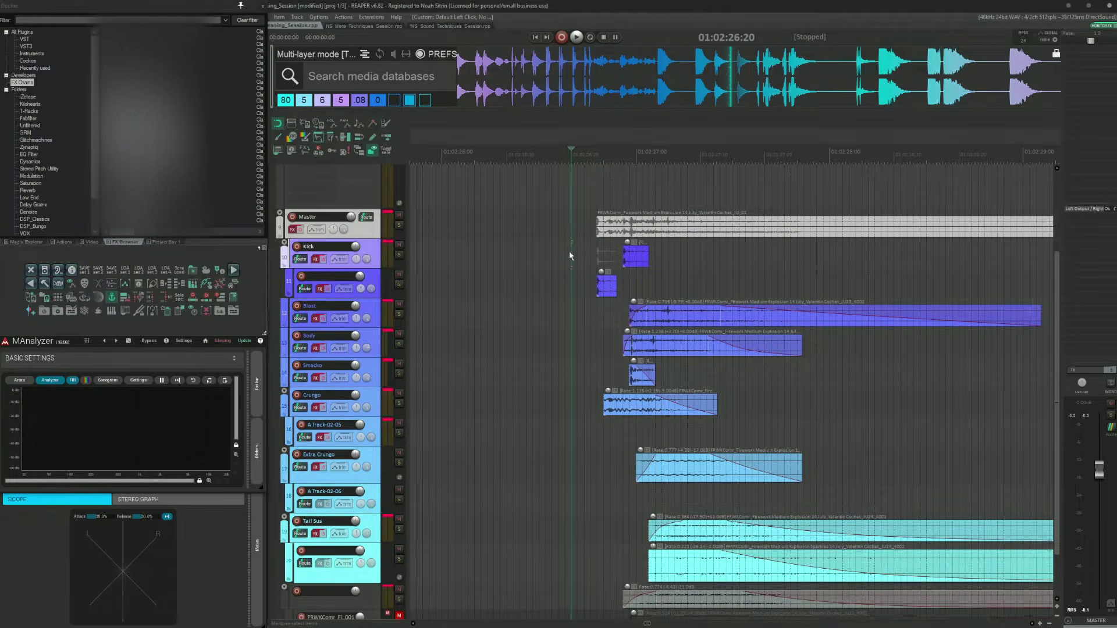
pyautogui.keyDown('shift'); pyautogui.click(572, 601); pyautogui.keyUp('shift')
pyautogui.scroll(3, 587, 538)
pyautogui.scroll(4, 564, 473)
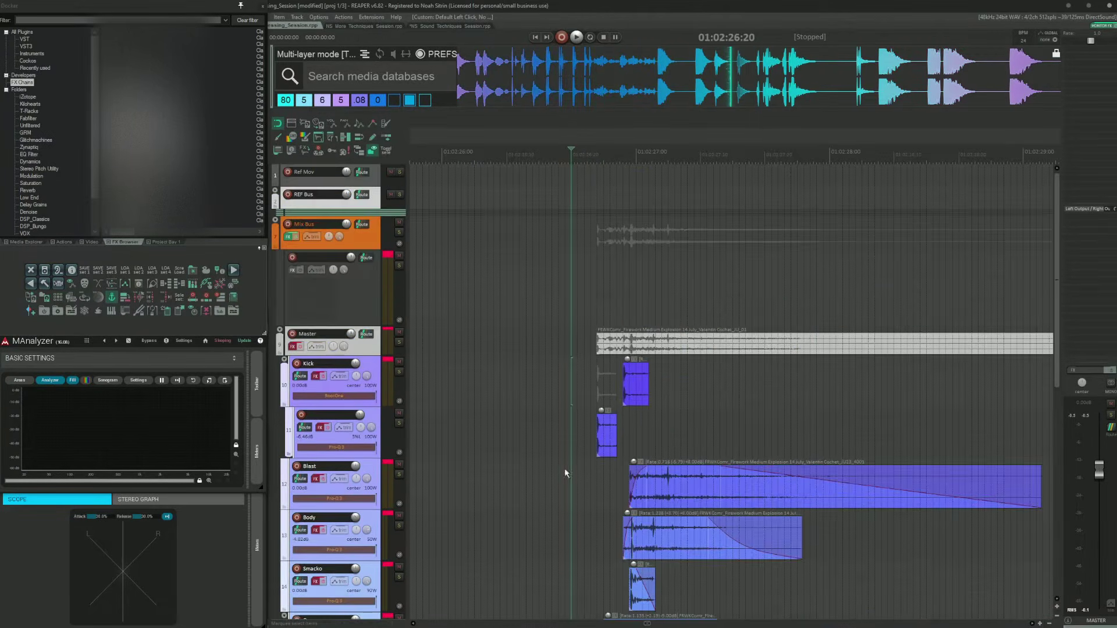
# Step: Select the Kick track's layer items and solo the Kick track
pyautogui.click(592, 377)
pyautogui.scroll(2, 750, 387)
pyautogui.moveTo(764, 388); pyautogui.dragTo(600, 381)
pyautogui.click(563, 381)
pyautogui.hotkey('shift', 's')
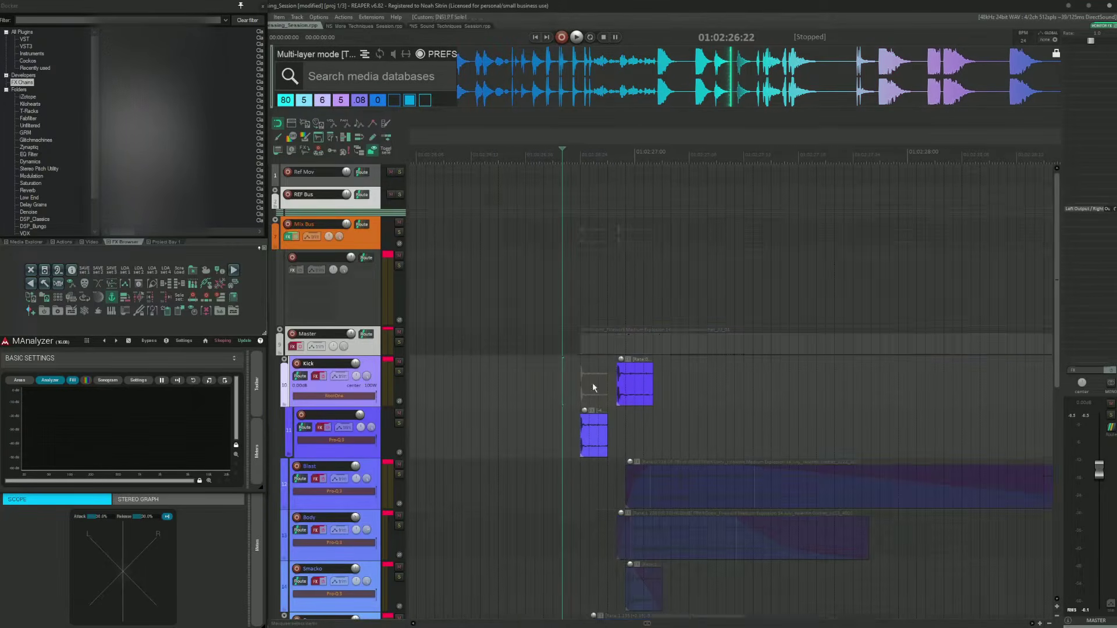
# Step: Play back the soloed Kick layers briefly and stop playback
pyautogui.scroll(-3, 709, 379)
pyautogui.scroll(2, 716, 379)
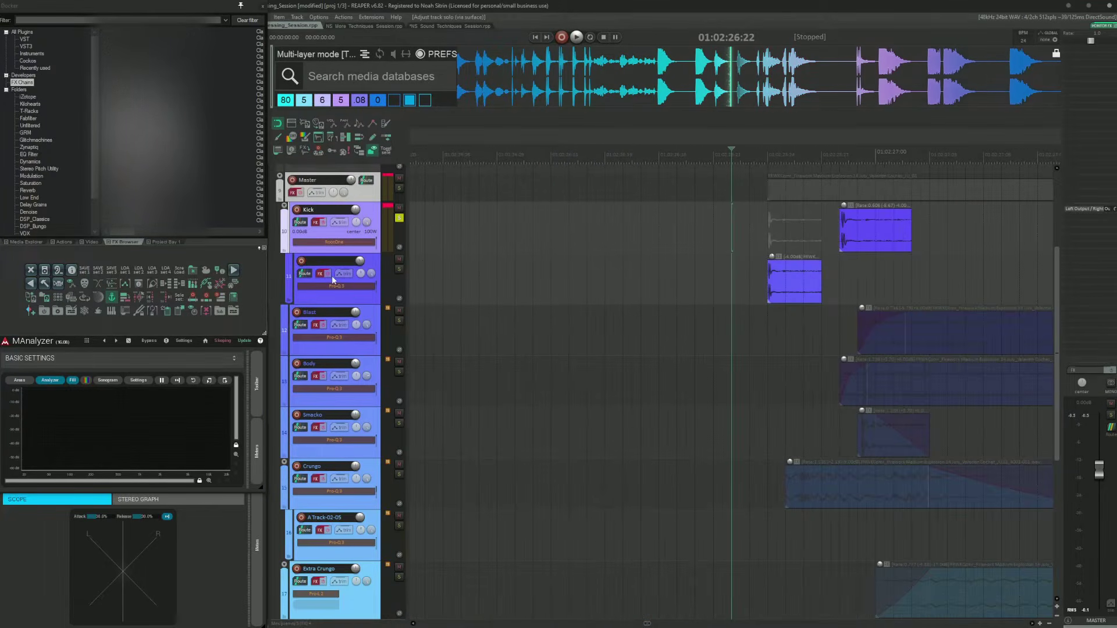
pyautogui.scroll(-2, 696, 270)
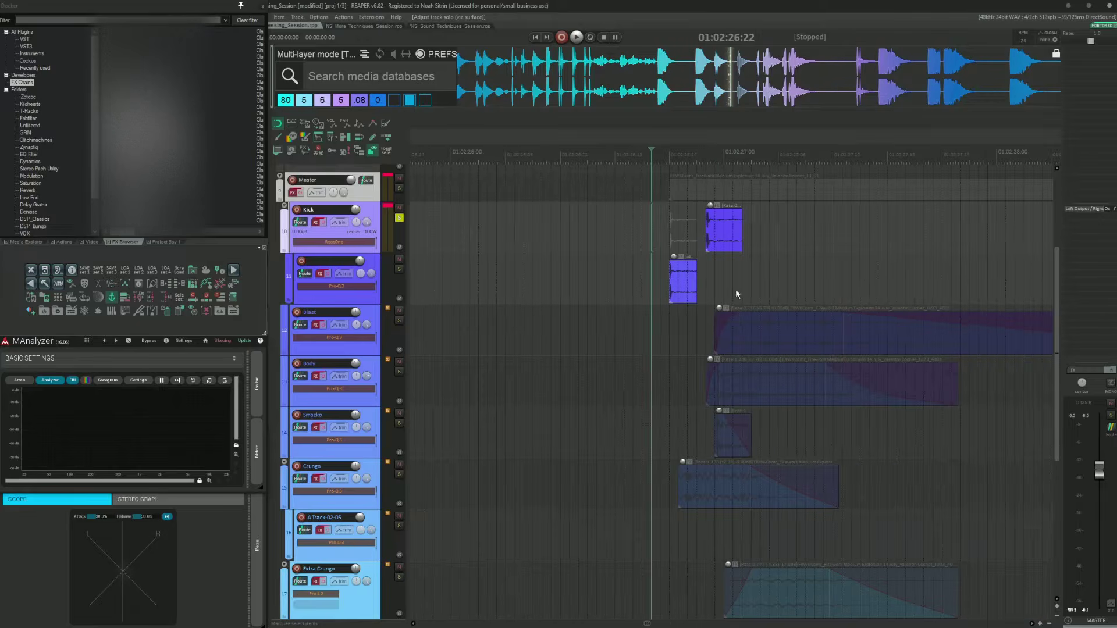
pyautogui.press('space')
pyautogui.press('space')
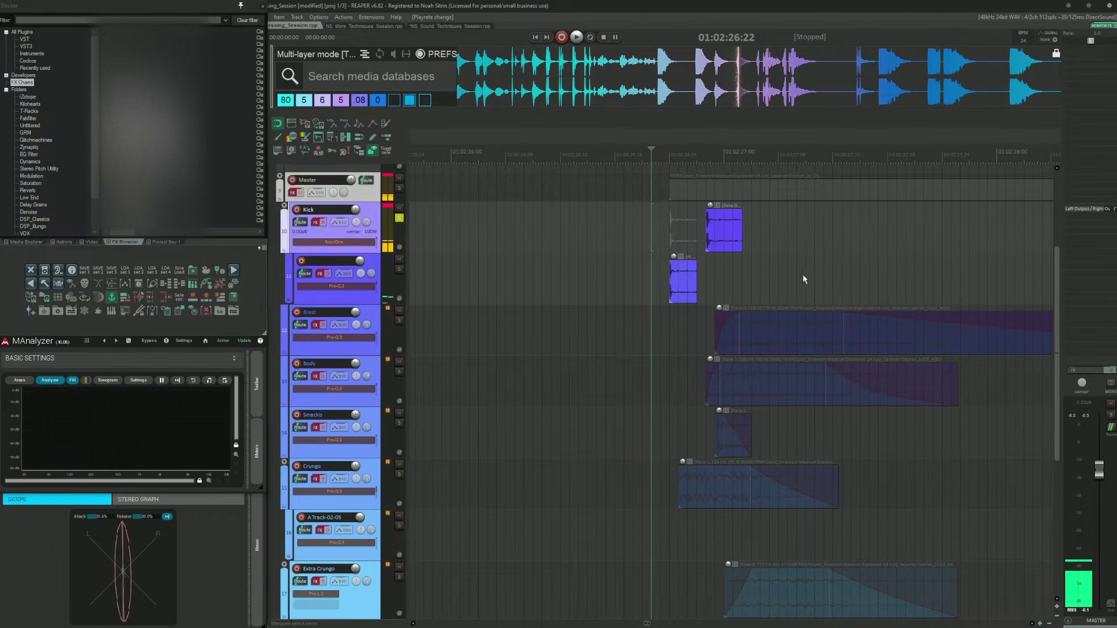
# Step: Try extending the second Kick layer item's start leftward, then undo the last three actions
pyautogui.moveTo(670, 282); pyautogui.dragTo(496, 291)
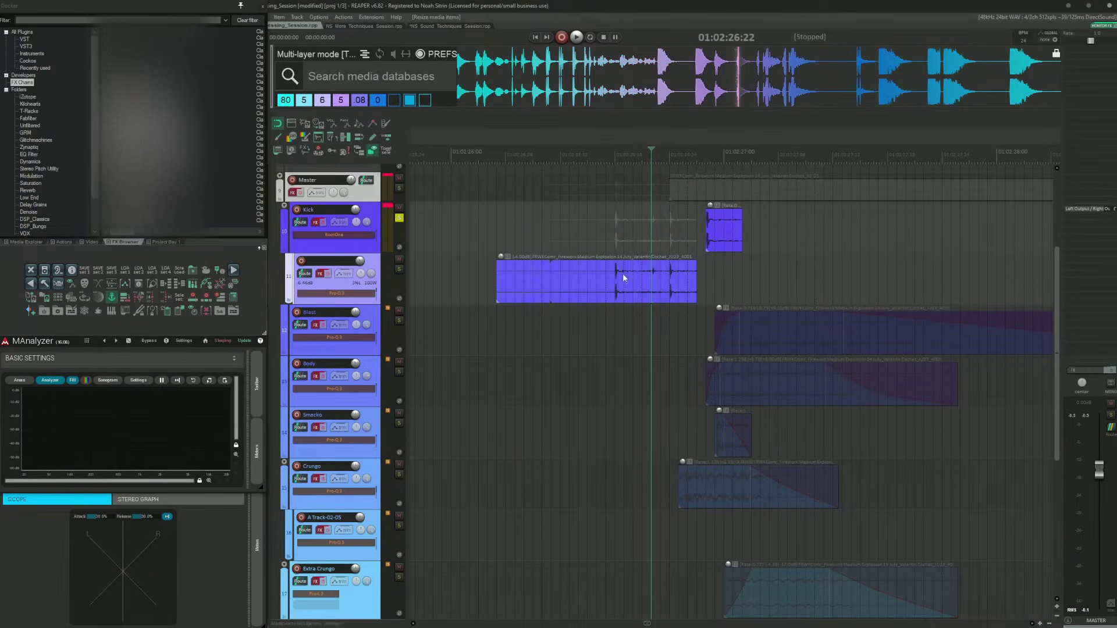
pyautogui.click(594, 283)
pyautogui.hotkey('ctrl', 'z')
pyautogui.hotkey('ctrl', 'z')
pyautogui.hotkey('ctrl', 'z')
pyautogui.hotkey('ctrl', 'z')
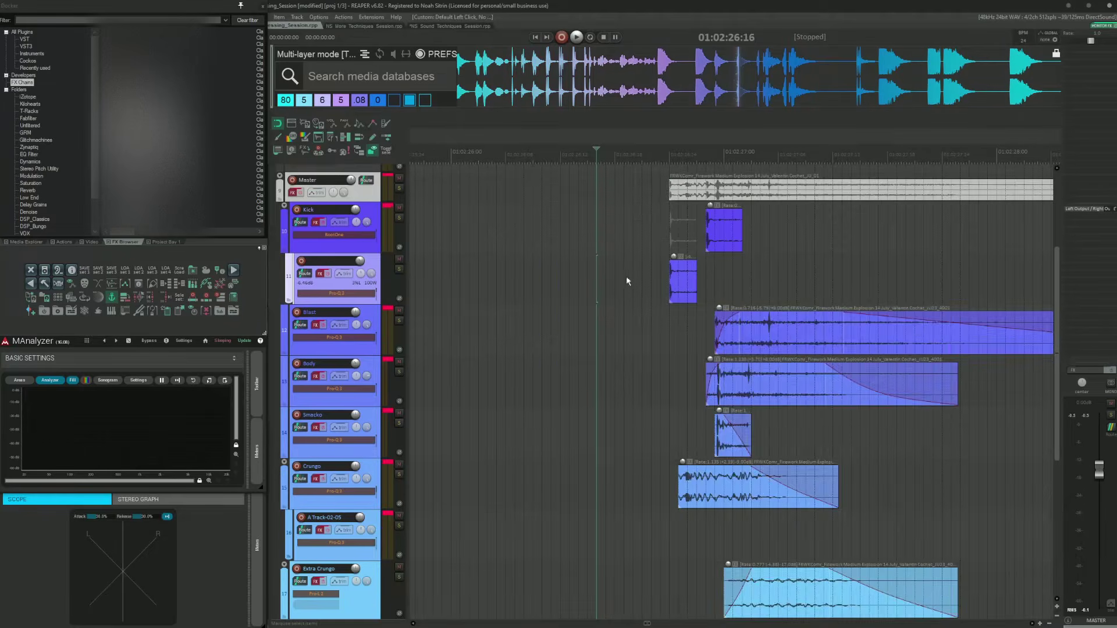
pyautogui.scroll(5, 766, 286)
pyautogui.hscroll(1, 801, 277)
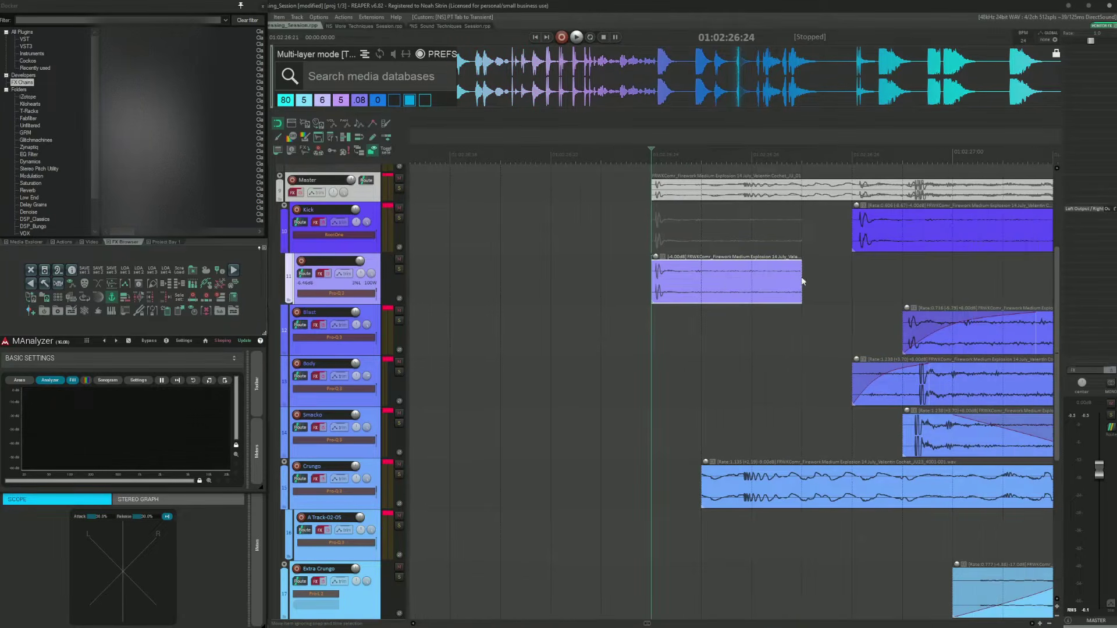
# Step: Place the edit cursor at the second Kick layer item's start and solo the Kick layer child track
pyautogui.click(820, 213)
pyautogui.press('Tab')
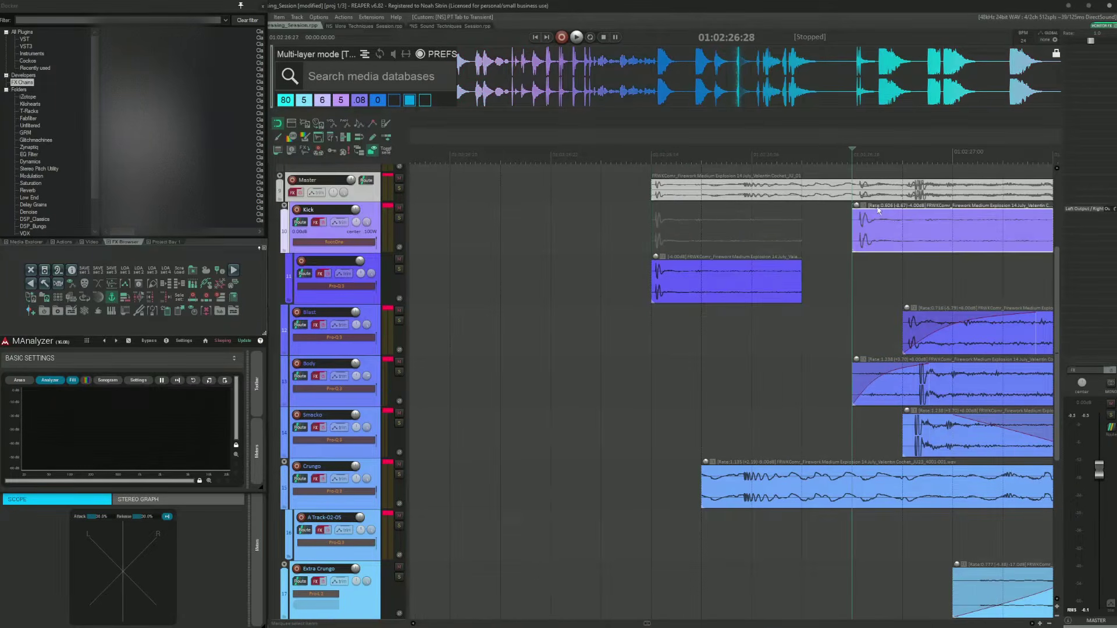
pyautogui.scroll(-4, 730, 262)
pyautogui.click(656, 270)
pyautogui.hotkey('shift', 's')
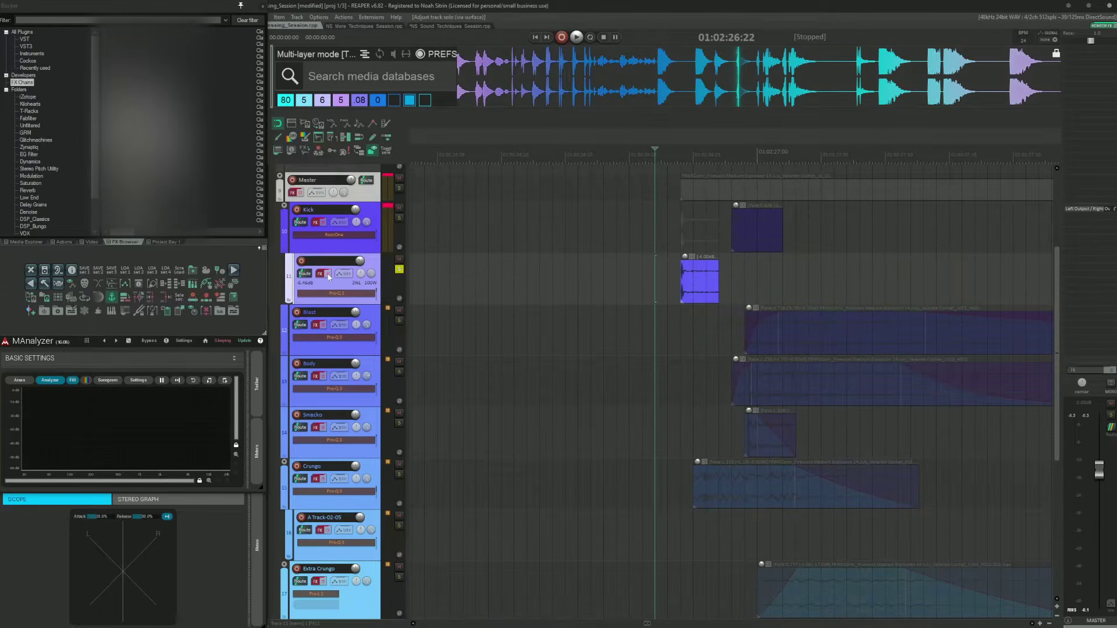
# Step: Open the Kick layer child track's FX chain and view its Pro-Q 3 equalizer curve
pyautogui.click(327, 274)
pyautogui.click(320, 275)
pyautogui.moveTo(481, 33); pyautogui.dragTo(1004, 175)
pyautogui.click(599, 245)
pyautogui.hscroll(3, 599, 245)
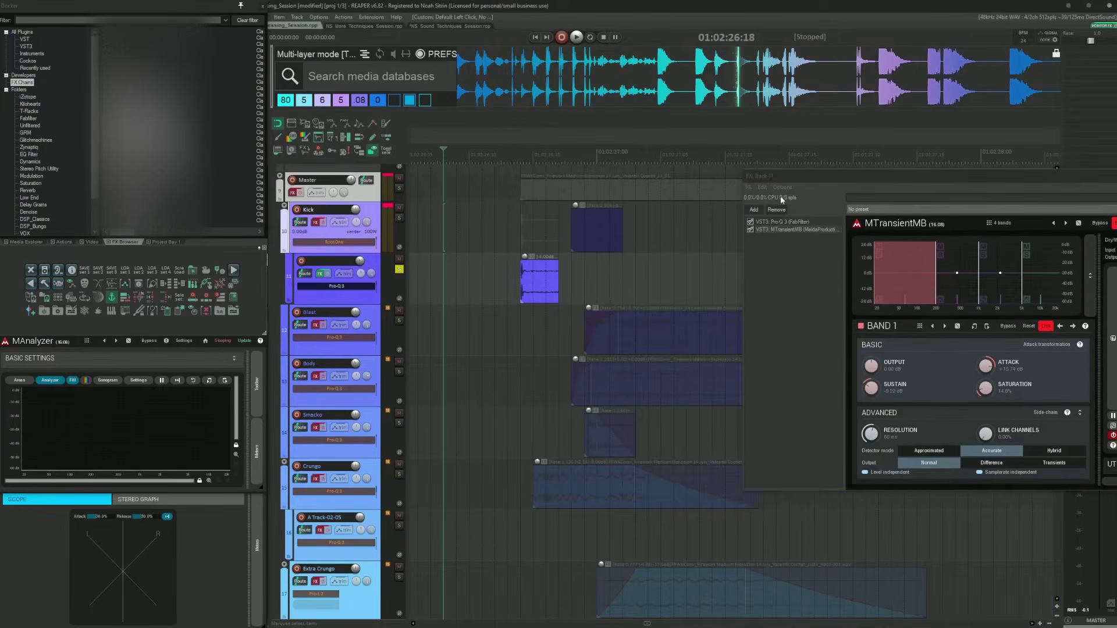
pyautogui.moveTo(841, 176); pyautogui.dragTo(740, 138)
pyautogui.click(674, 185)
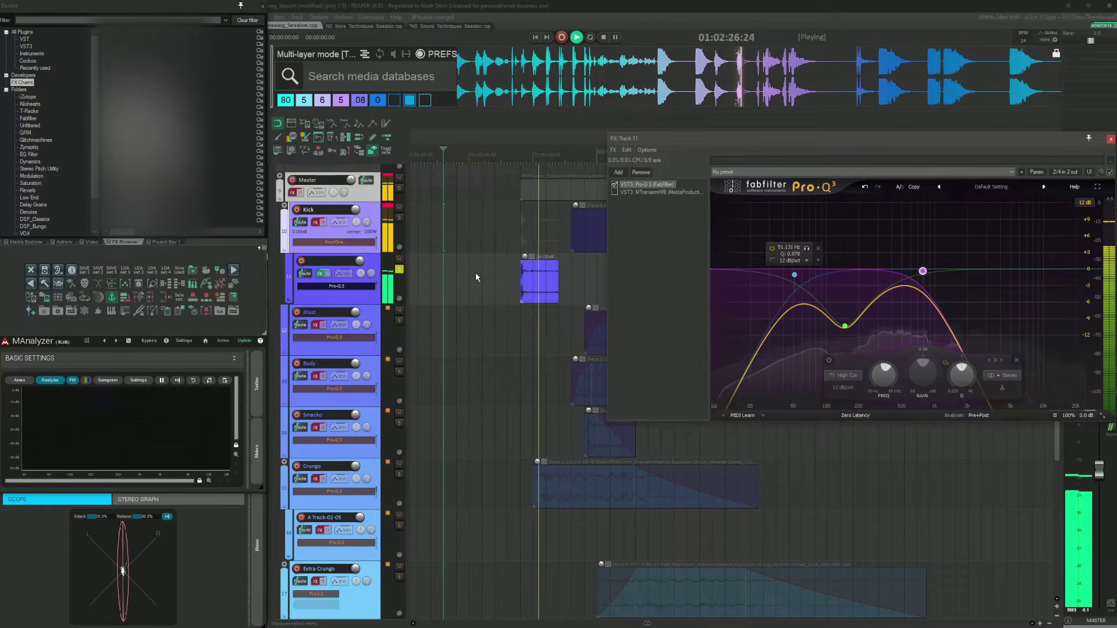
# Step: Inspect MTransientMB's band 1 and band 4 settings on the layer track, then close the FX chain
pyautogui.click(623, 193)
pyautogui.click(601, 192)
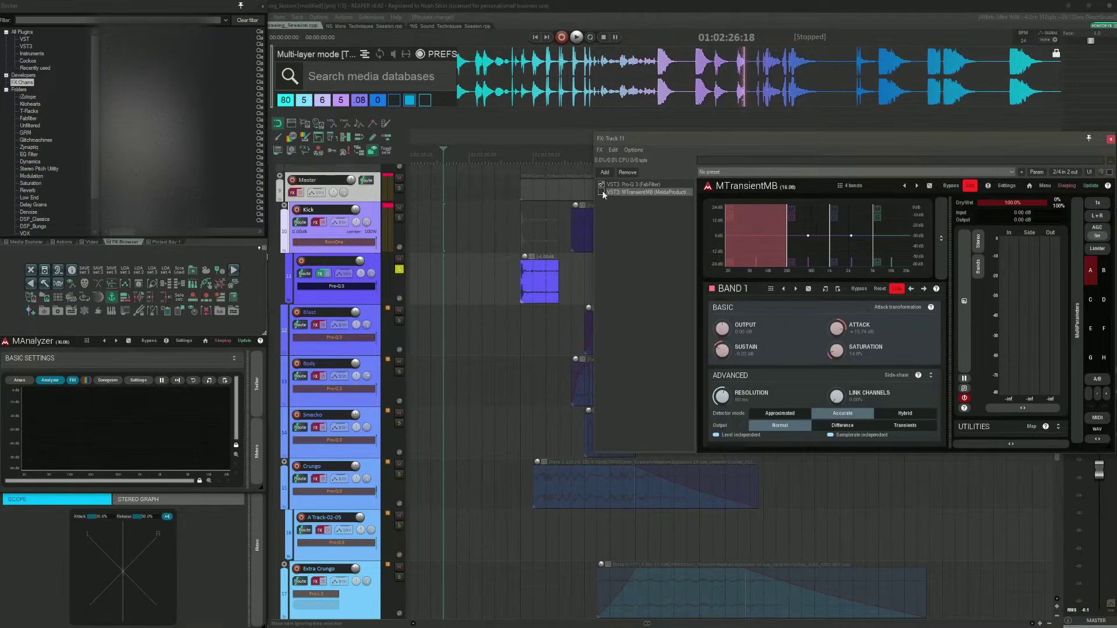
pyautogui.click(884, 253)
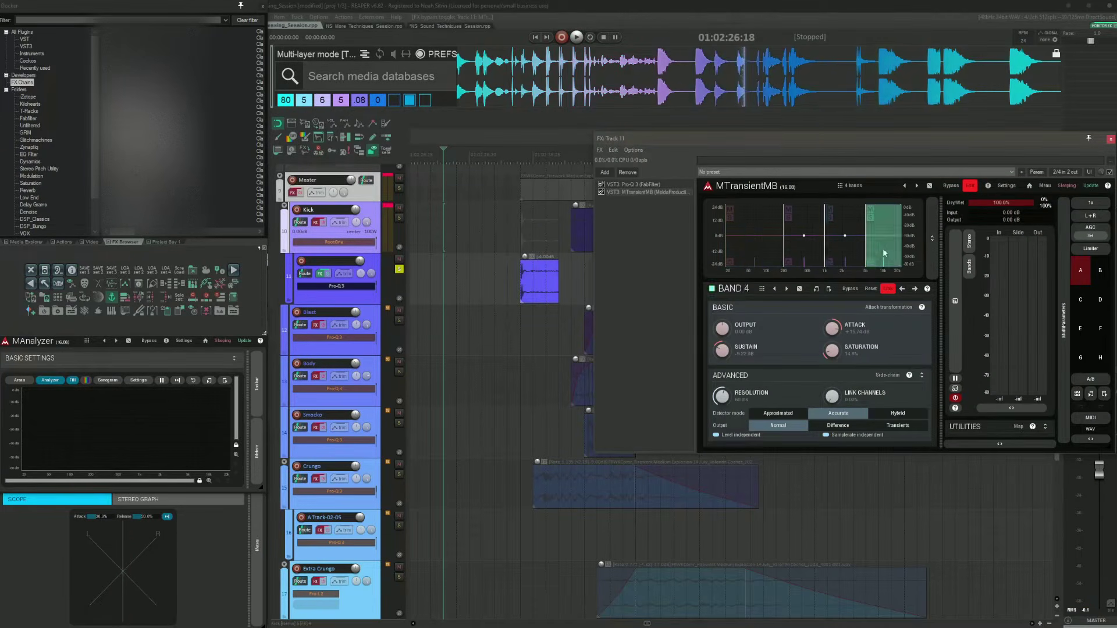
pyautogui.click(767, 249)
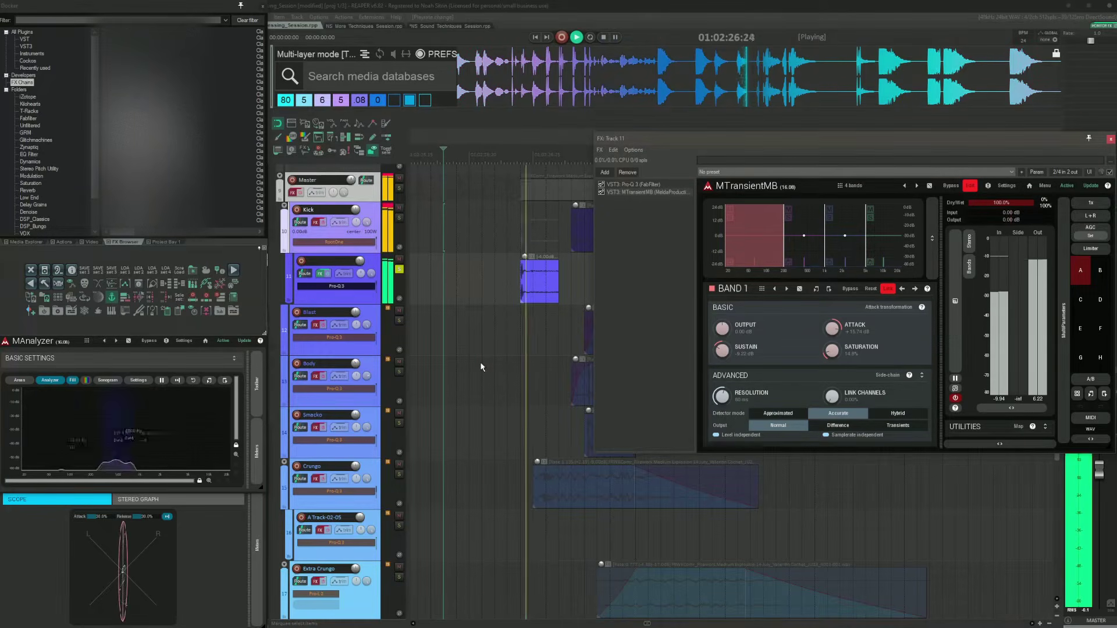
pyautogui.moveTo(752, 141); pyautogui.dragTo(629, 170)
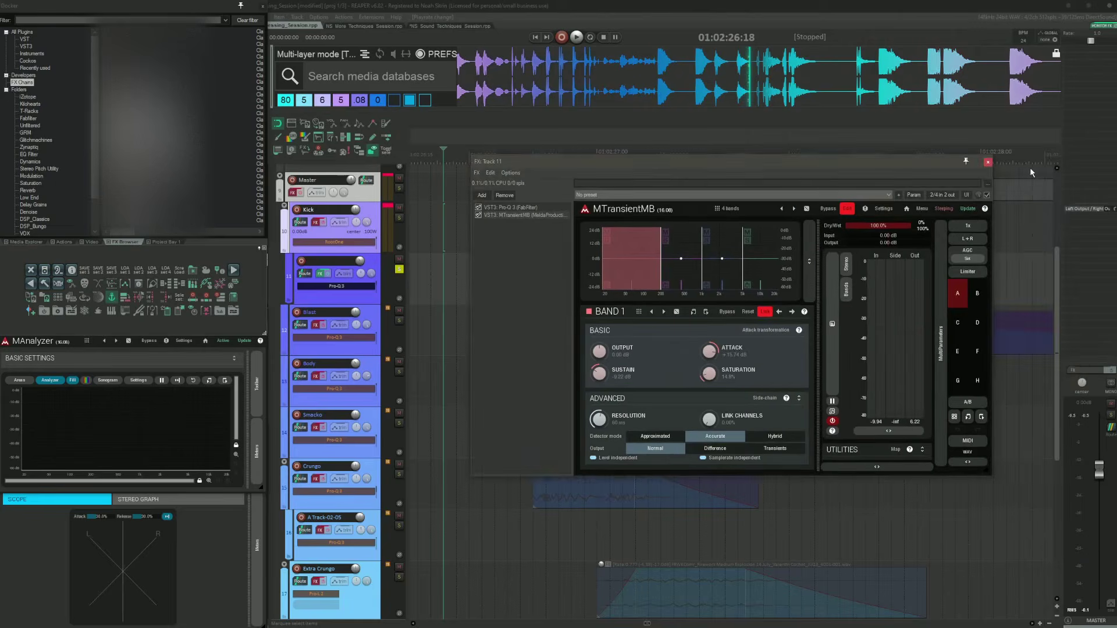
pyautogui.click(988, 162)
pyautogui.click(533, 219)
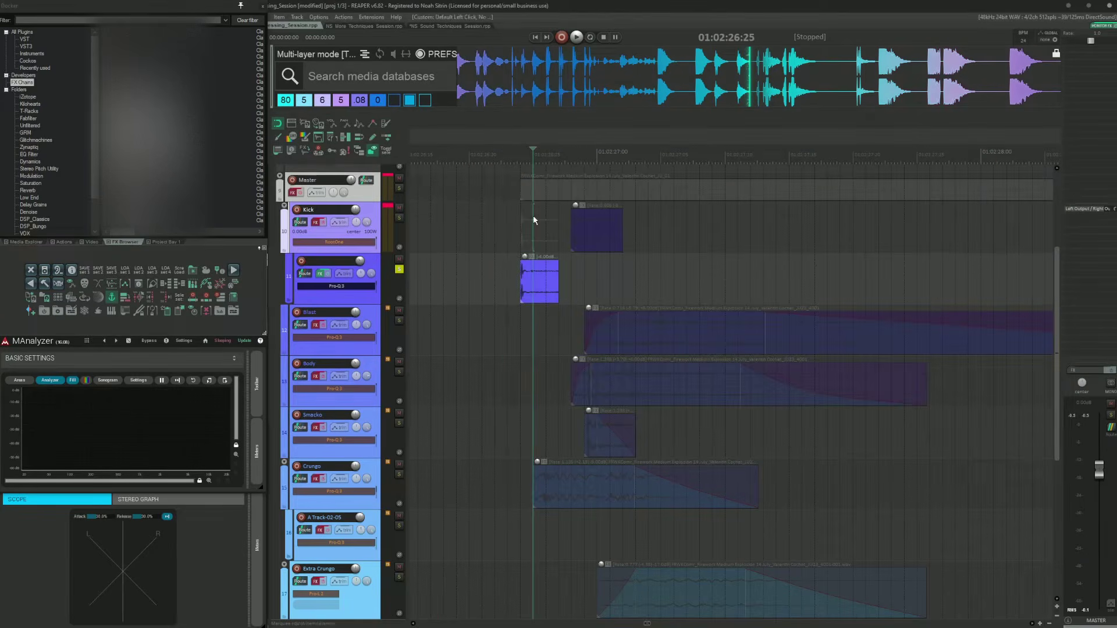
# Step: Mute the Kick layer child track and open the Kick folder track's FX chain
pyautogui.press('F6')
pyautogui.click(399, 260)
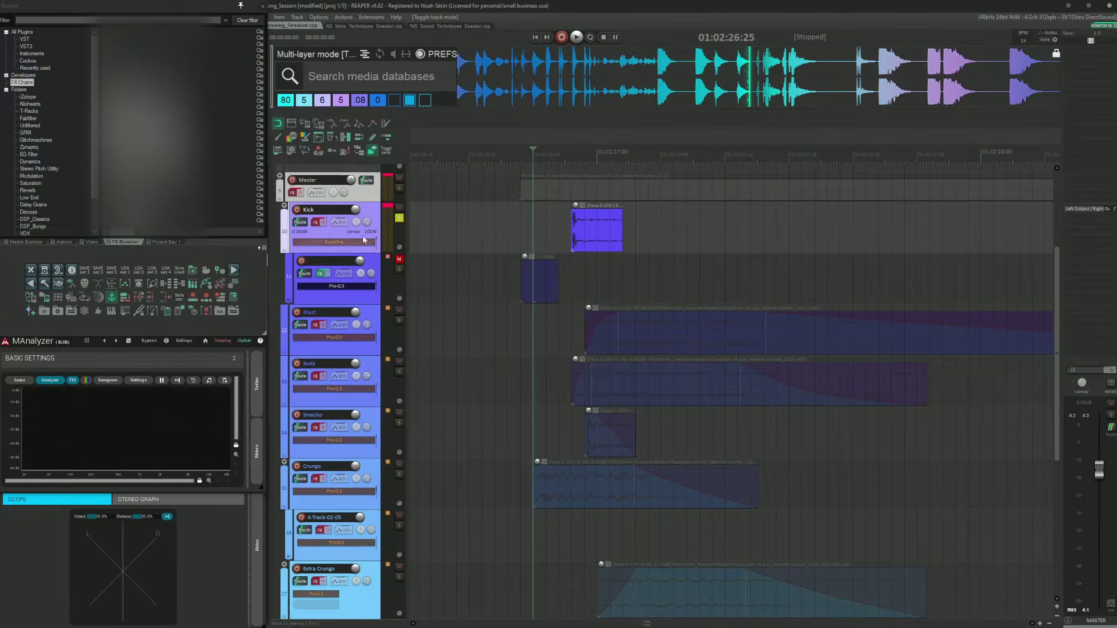
pyautogui.click(317, 222)
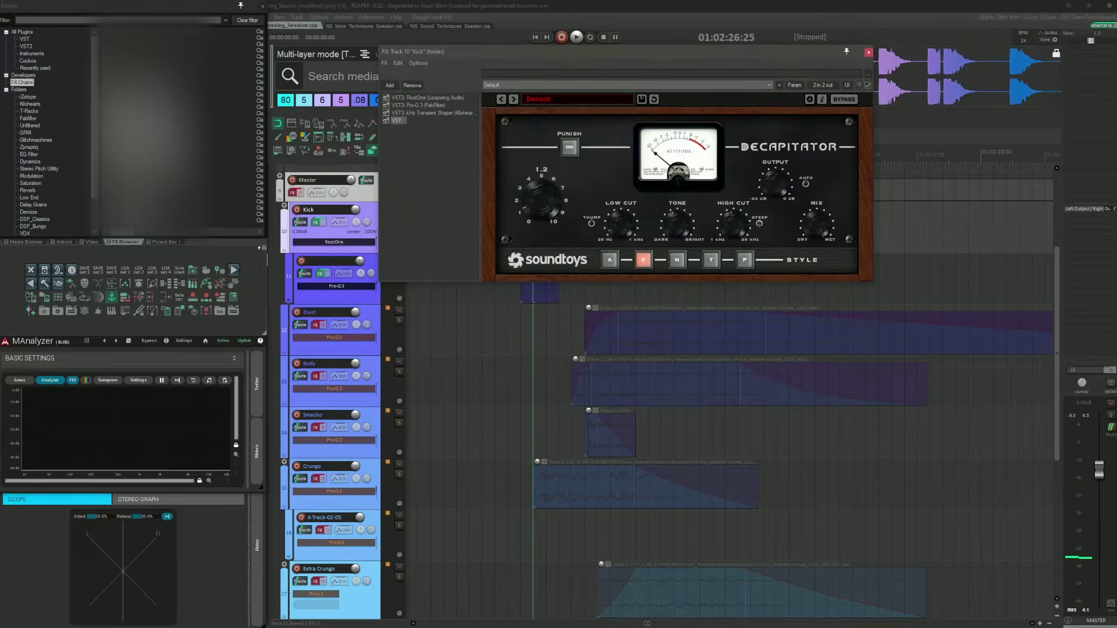
pyautogui.moveTo(442, 51); pyautogui.dragTo(663, 150)
# Step: Audition the Kick track's RootOne, Pro-Q 3 and Transient Shaper plugins by bypassing and viewing each during playback
pyautogui.click(605, 219)
pyautogui.click(604, 212)
pyautogui.click(604, 204)
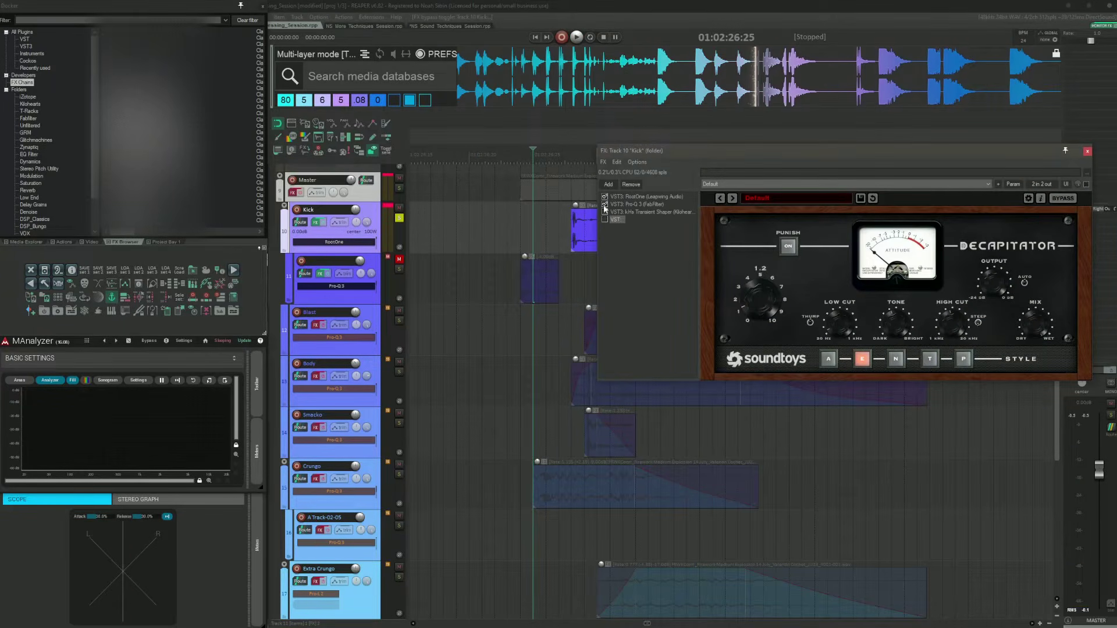
pyautogui.click(623, 197)
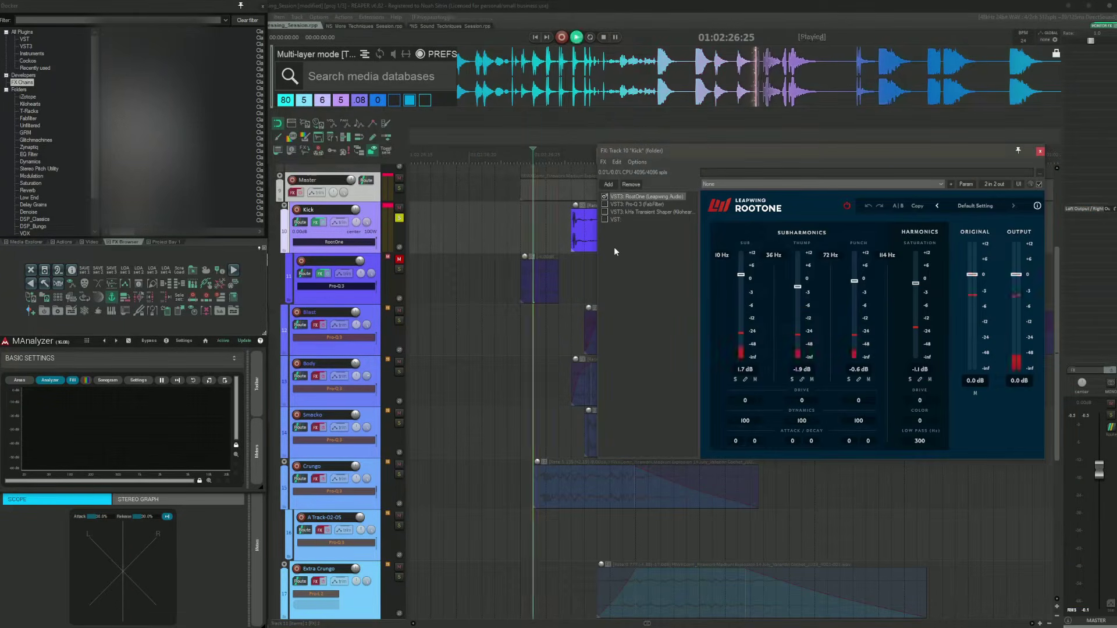
pyautogui.click(627, 205)
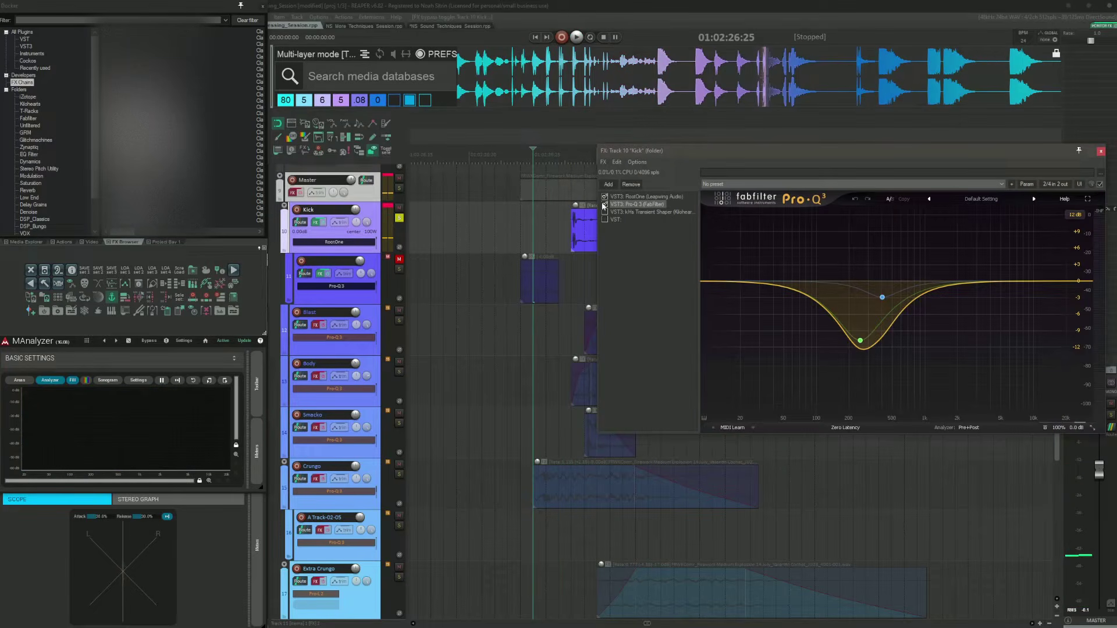
pyautogui.click(604, 204)
pyautogui.moveTo(849, 329)
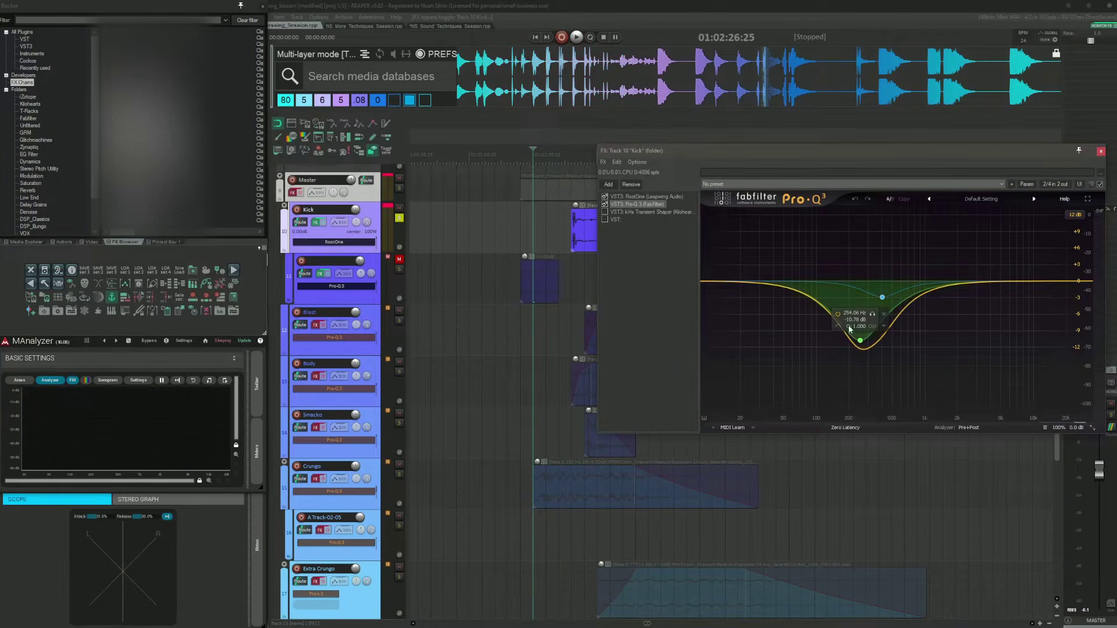
pyautogui.click(609, 212)
pyautogui.click(605, 212)
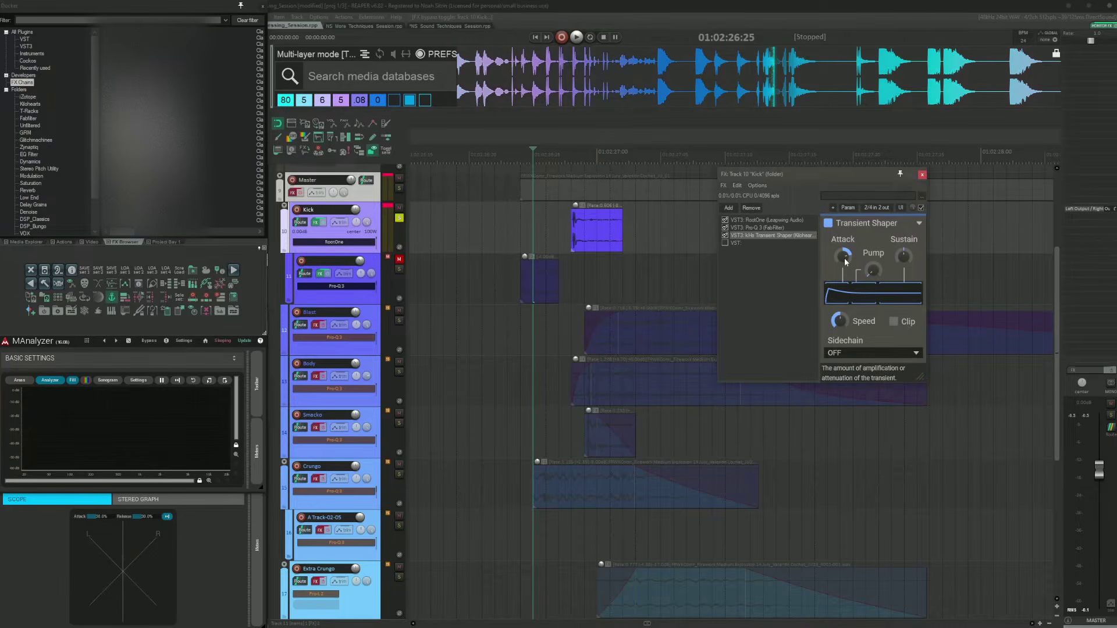
pyautogui.press('space')
pyautogui.press('space')
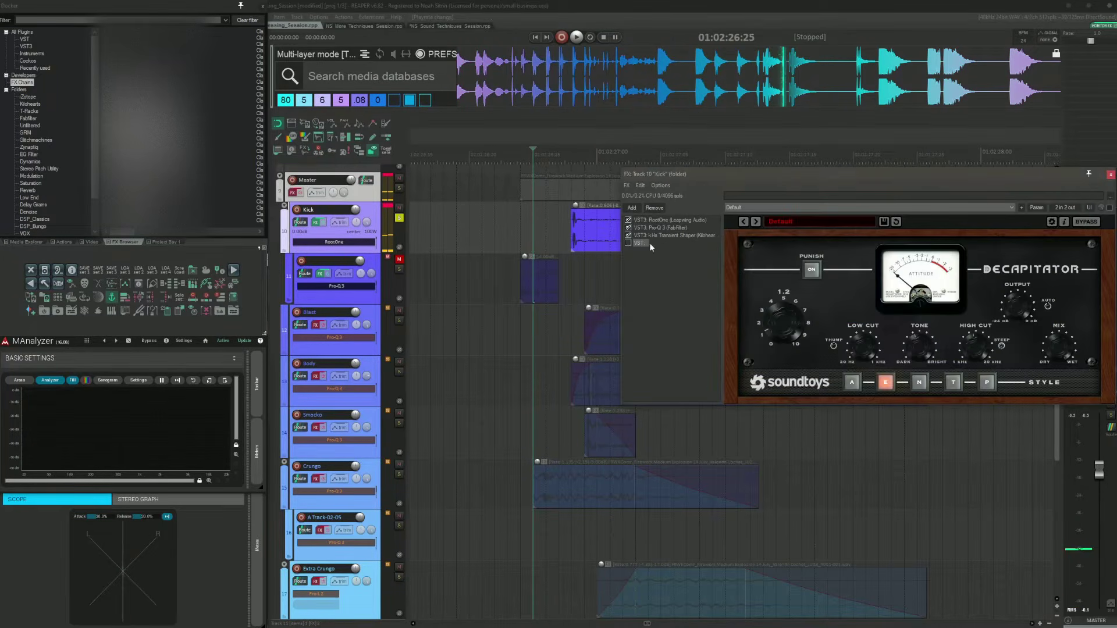
# Step: Raise the Transient Shaper's Attack slightly on the Kick track and return to the Decapitator view
pyautogui.click(628, 244)
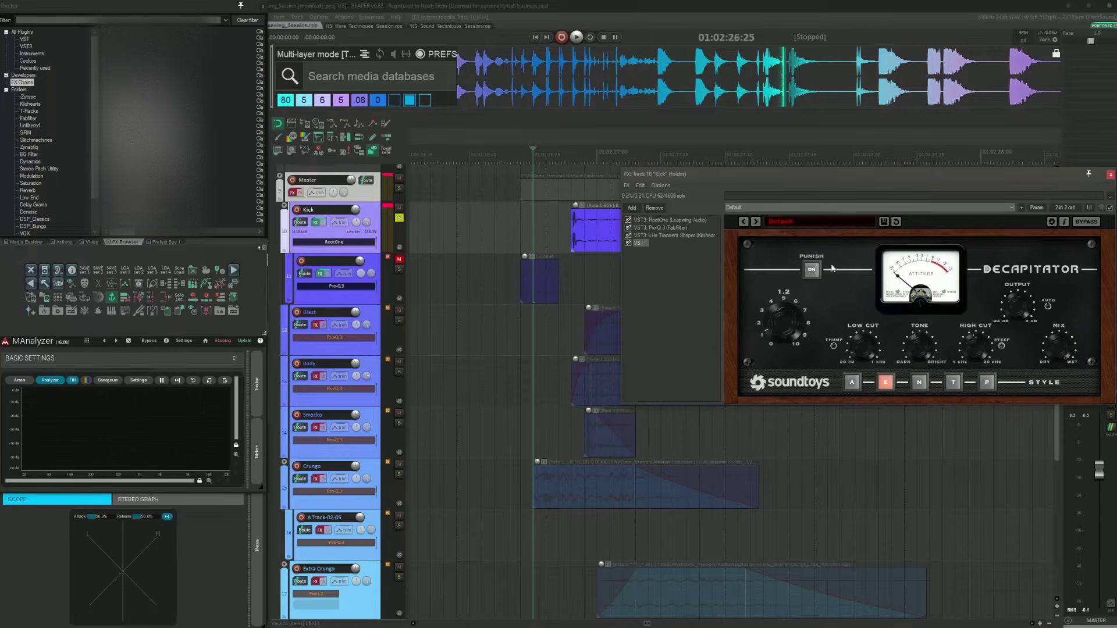
pyautogui.moveTo(825, 173); pyautogui.dragTo(778, 161)
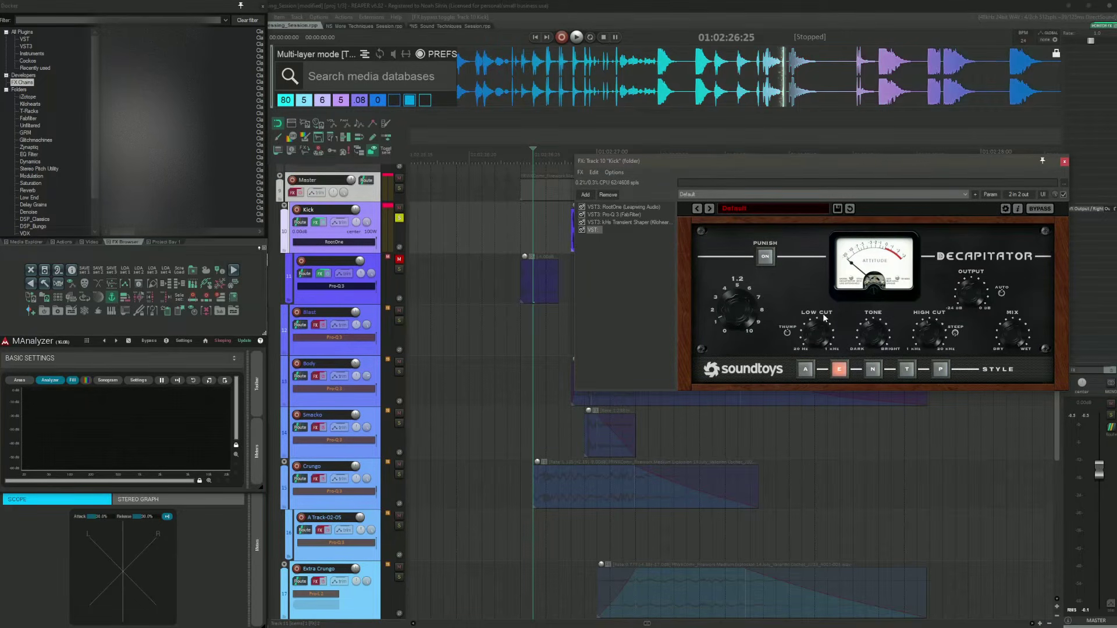
pyautogui.click(629, 222)
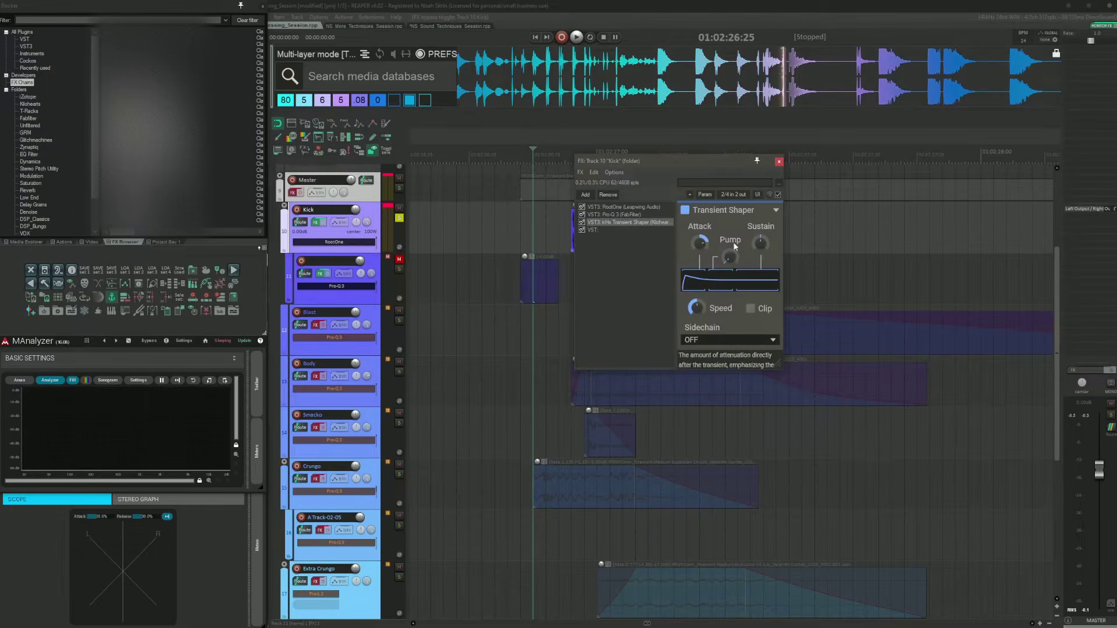
pyautogui.click(697, 244)
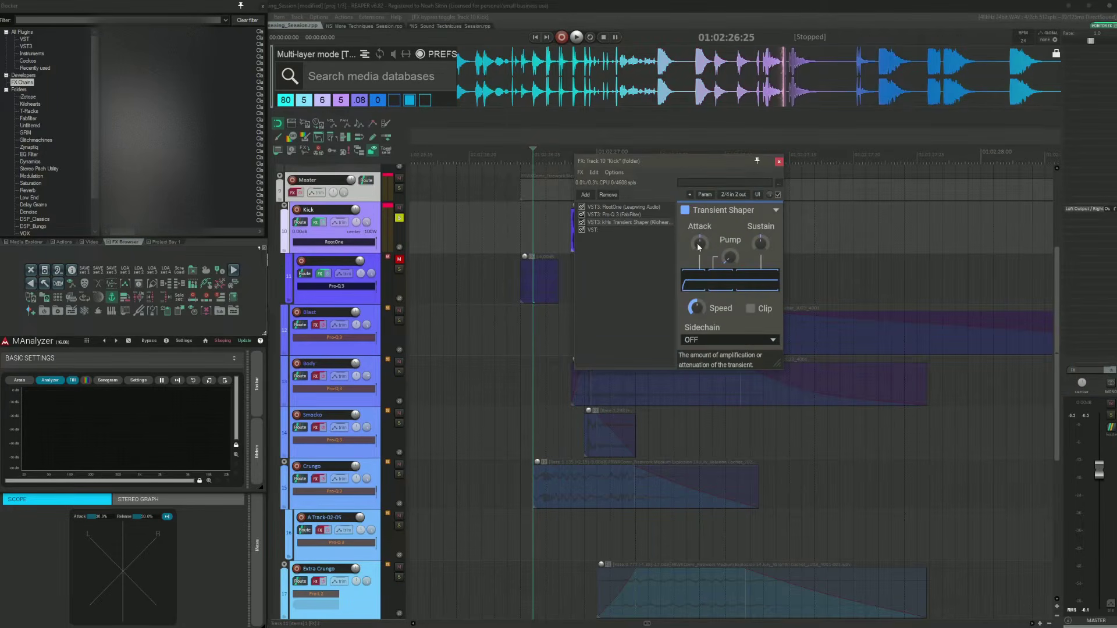
pyautogui.moveTo(697, 243); pyautogui.dragTo(697, 235)
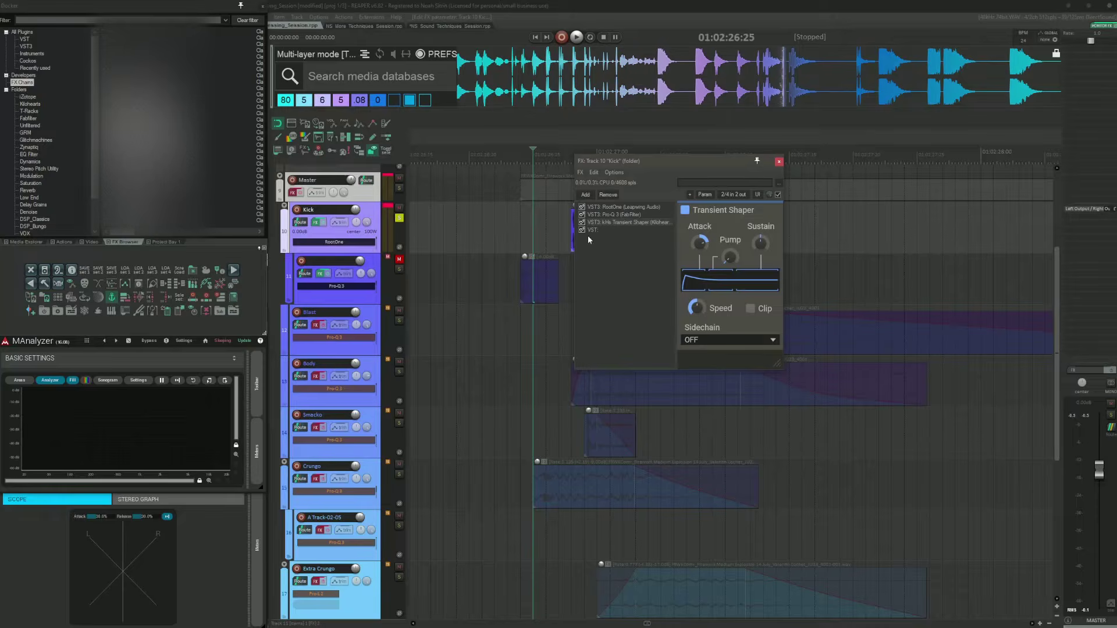
pyautogui.click(599, 230)
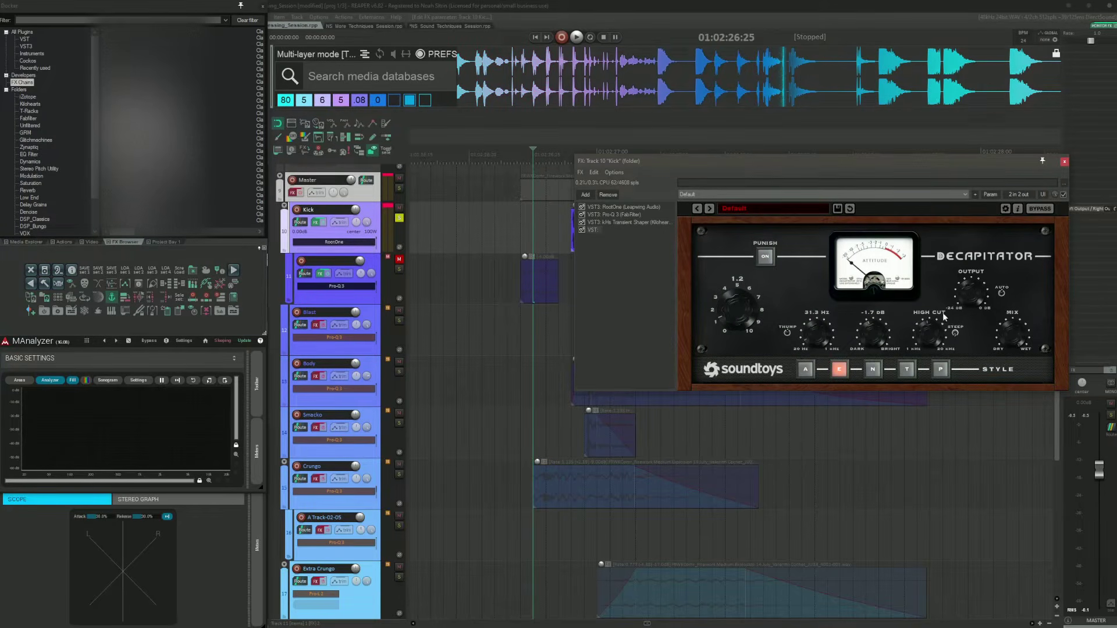
# Step: Unmute the Kick layer child track and play back the Kick layers from just before the explosion
pyautogui.press('space')
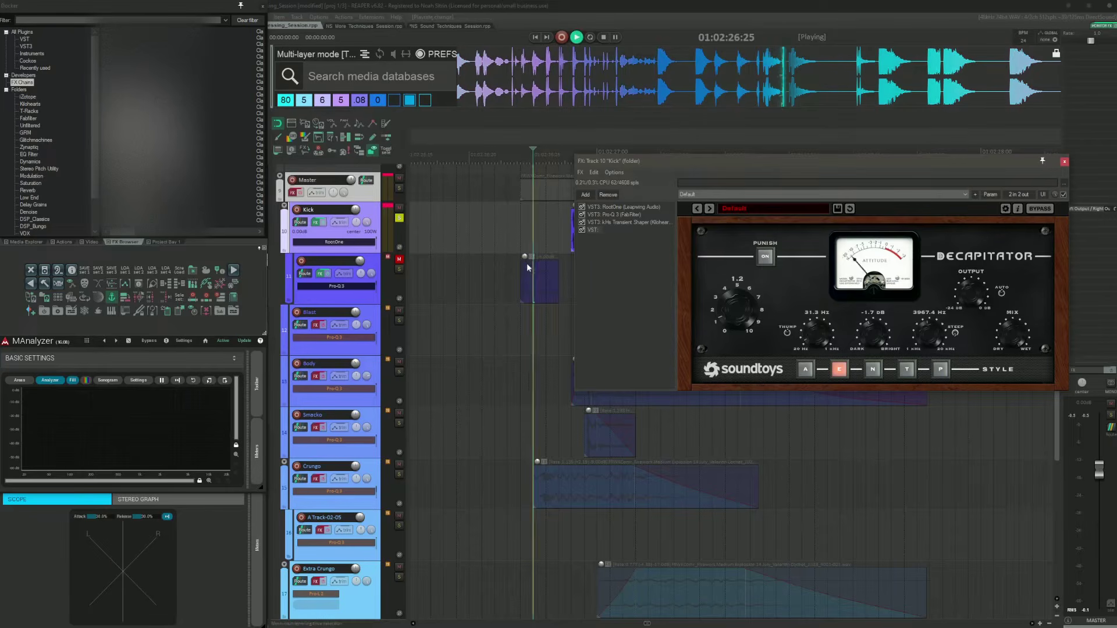
pyautogui.press('space')
pyautogui.click(494, 232)
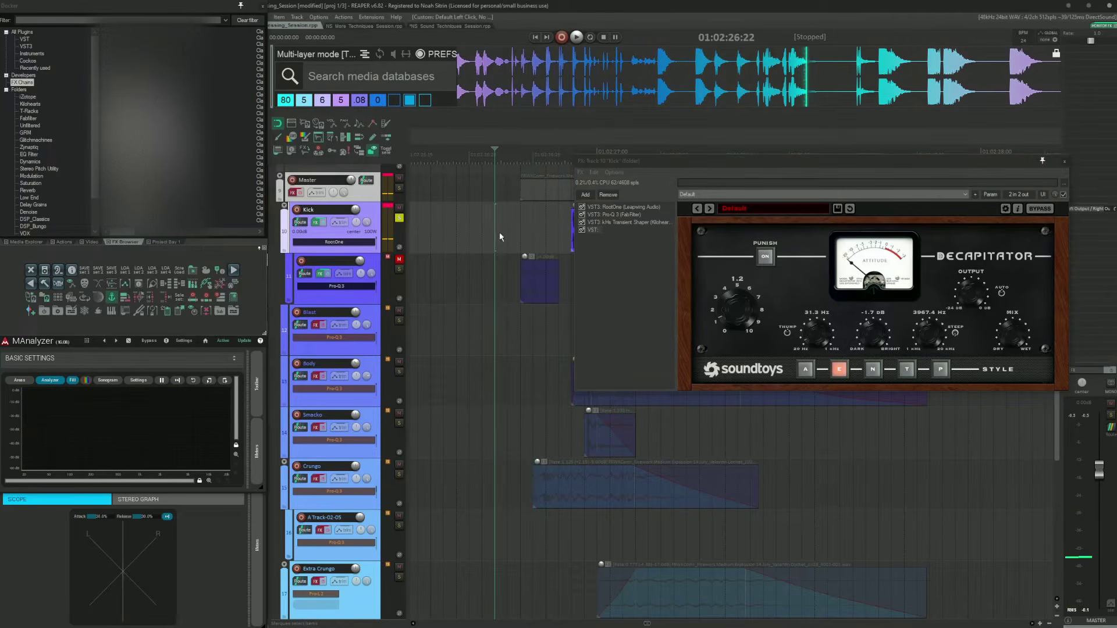
pyautogui.click(399, 259)
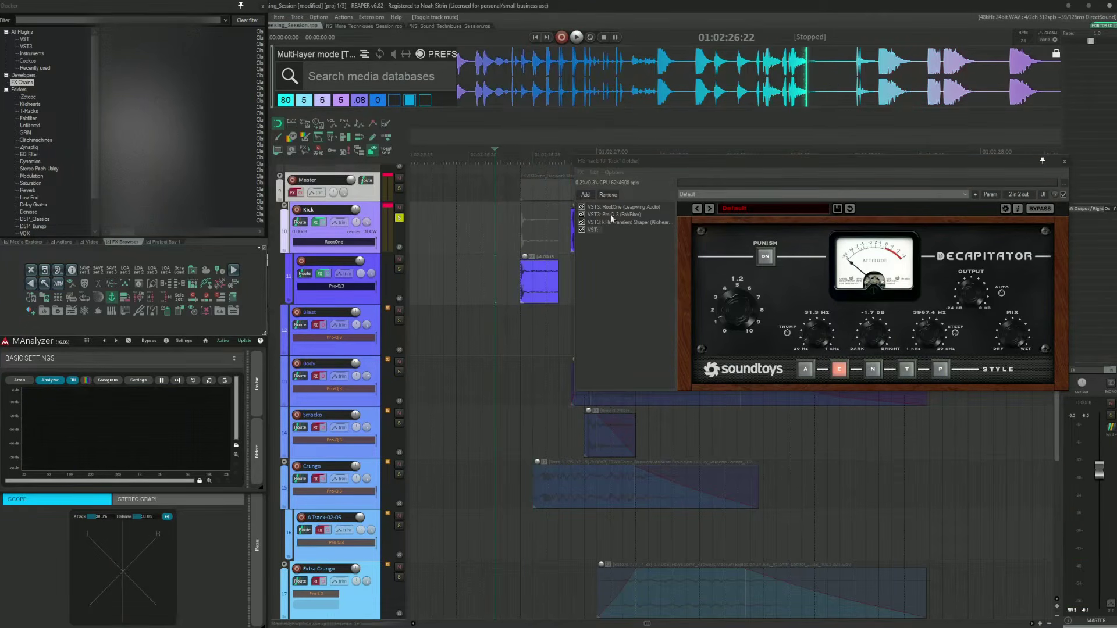
pyautogui.moveTo(648, 160); pyautogui.dragTo(733, 136)
pyautogui.click(453, 216)
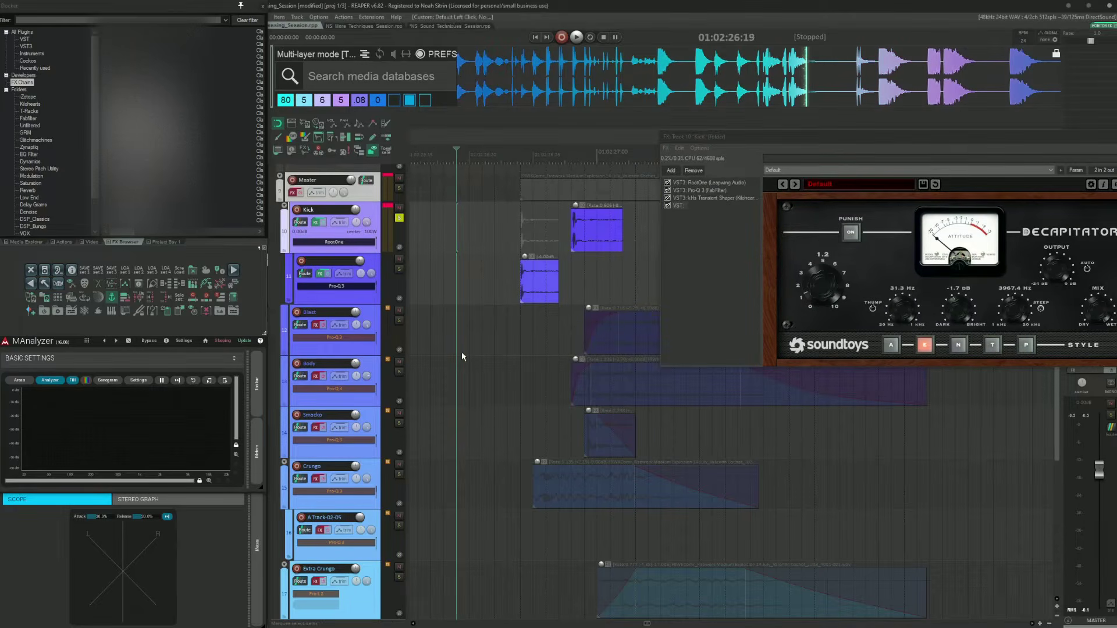
pyautogui.press('space')
pyautogui.press('space')
# Step: Close the Kick FX chain and set the edit cursor just before the Kick items
pyautogui.moveTo(900, 140); pyautogui.dragTo(703, 202)
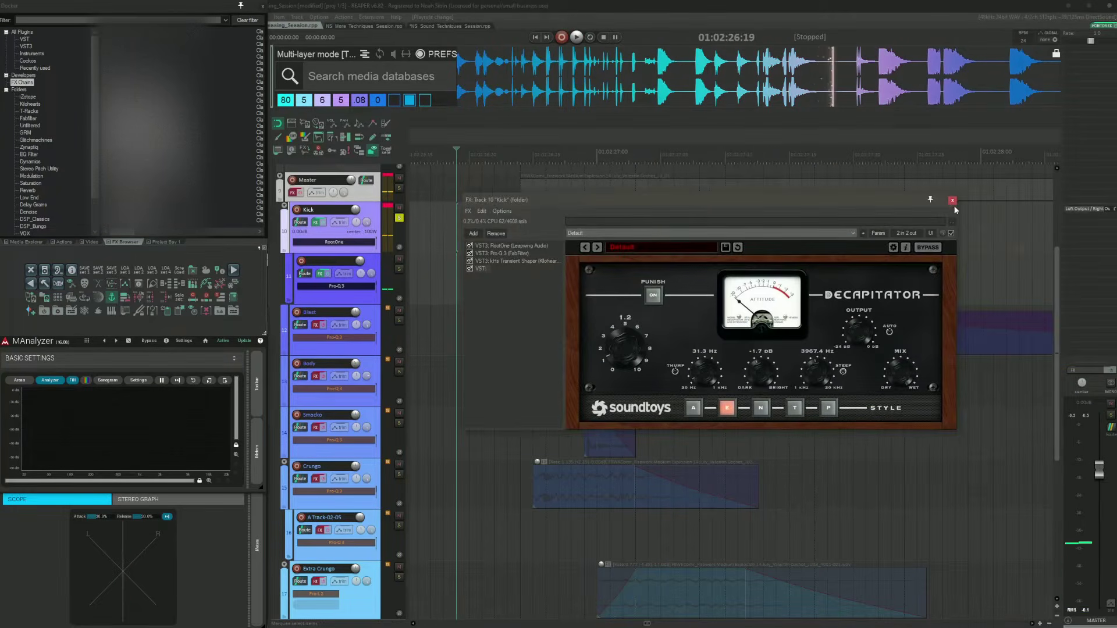
pyautogui.click(952, 201)
pyautogui.click(516, 217)
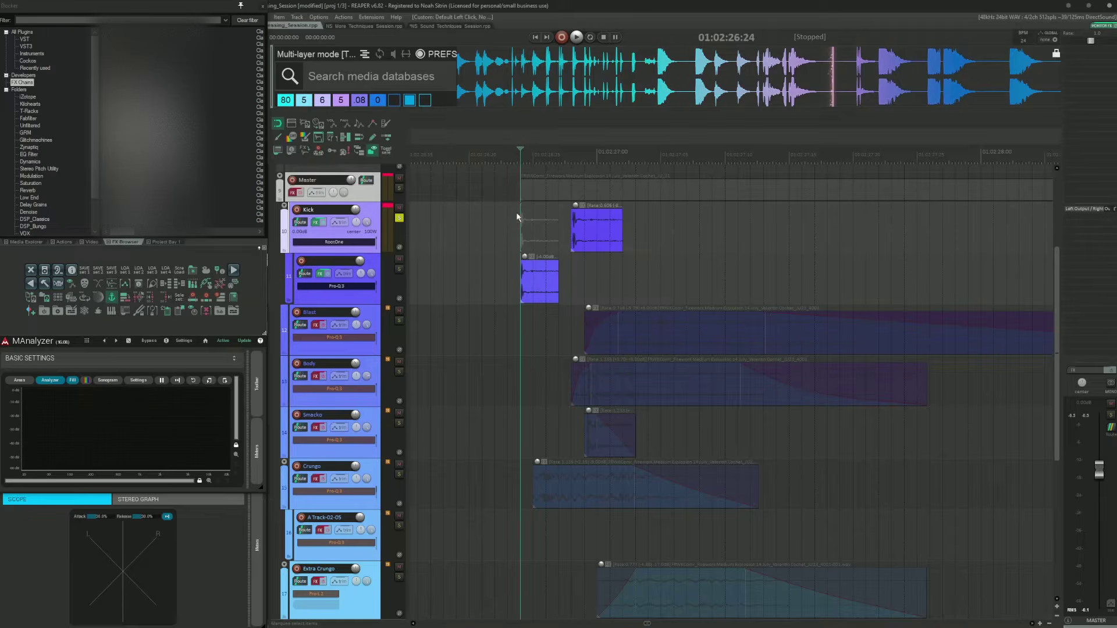
pyautogui.click(508, 274)
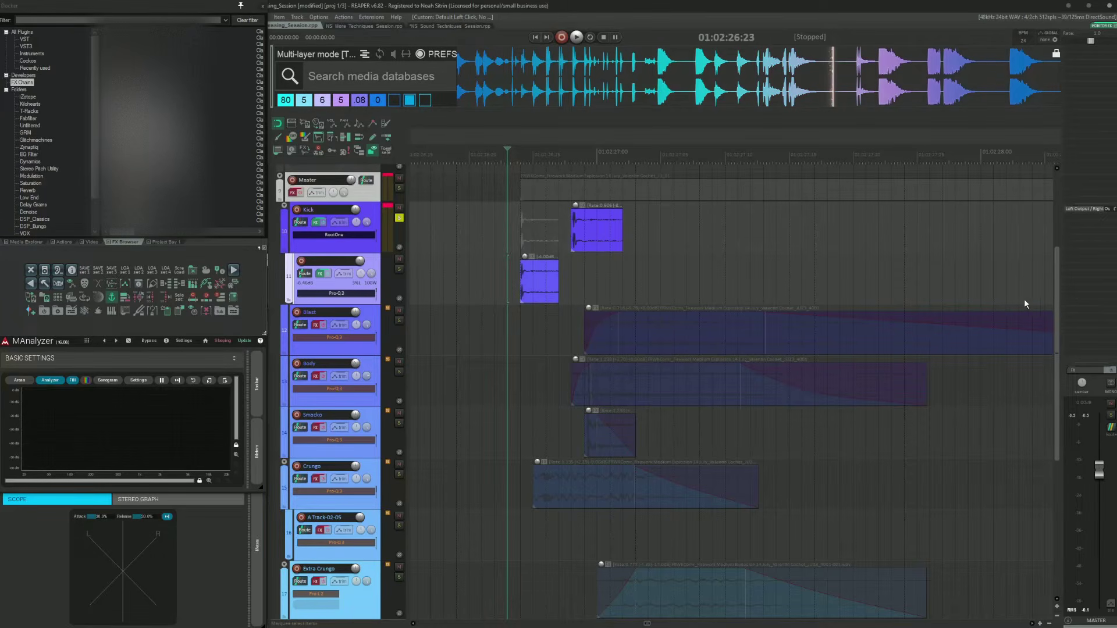
pyautogui.click(487, 214)
# Step: Select and solo the Blast track, then play back its layer briefly and stop
pyautogui.click(495, 315)
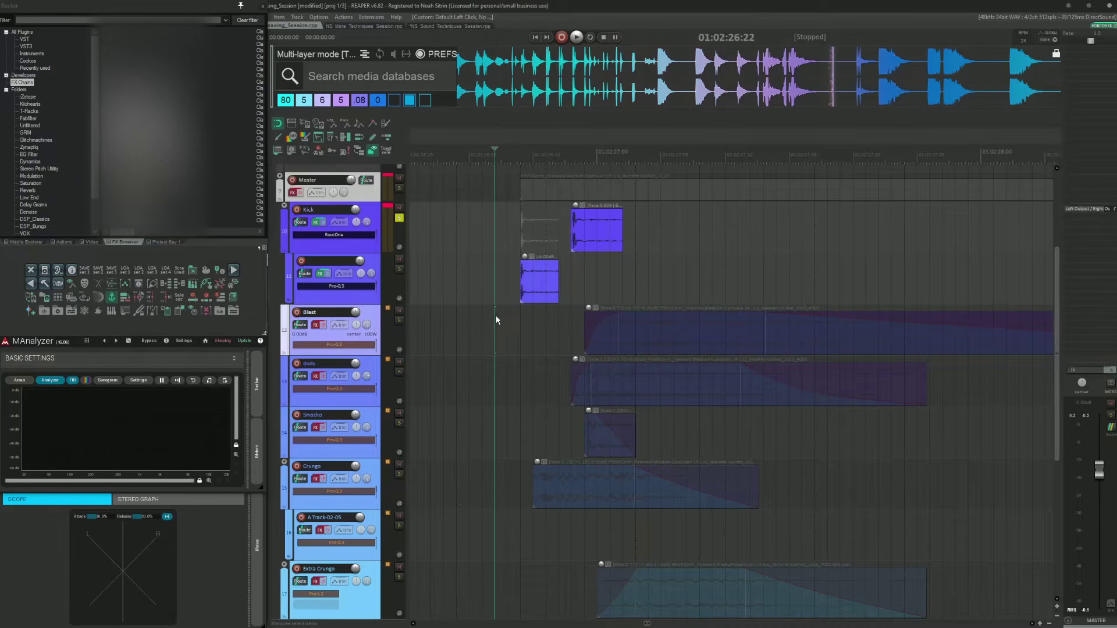
pyautogui.press('Tab')
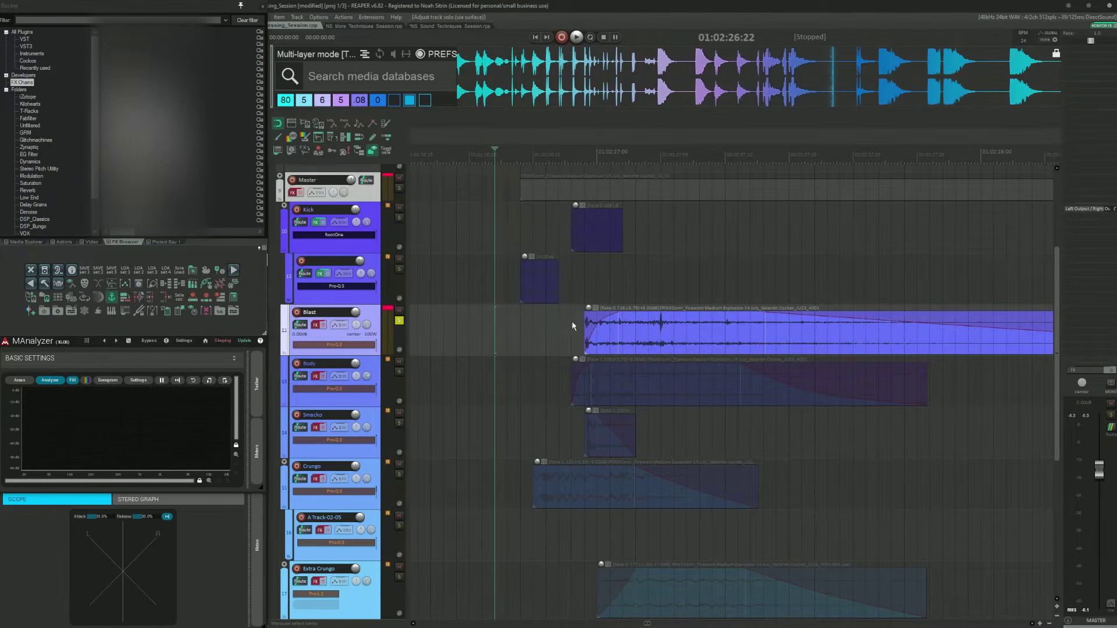
pyautogui.scroll(-1, 584, 316)
pyautogui.hscroll(3, 584, 316)
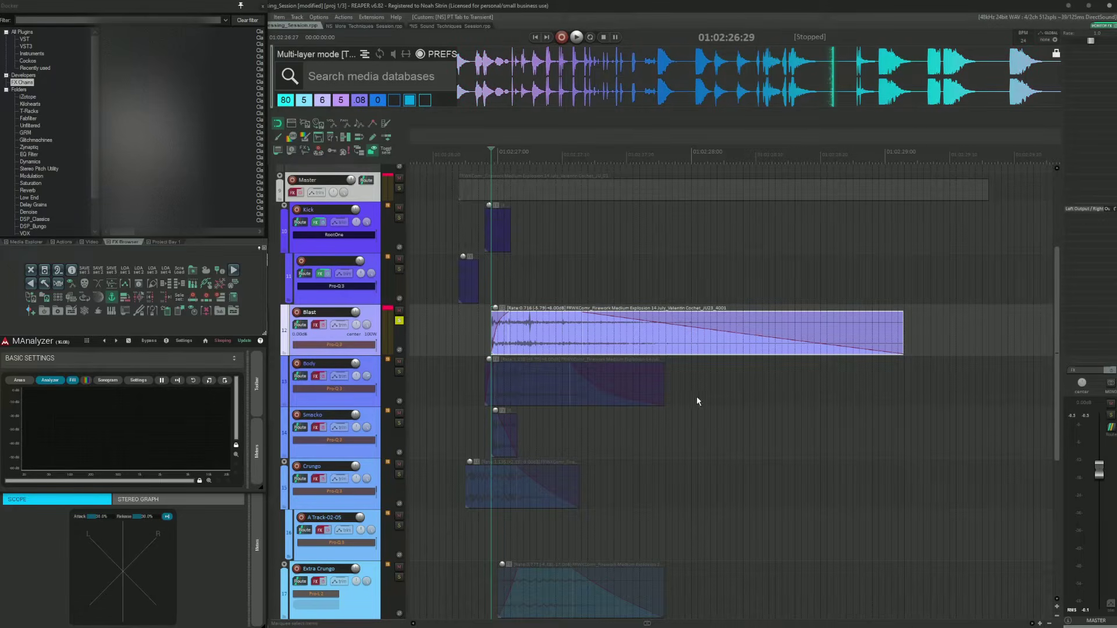
pyautogui.press('space')
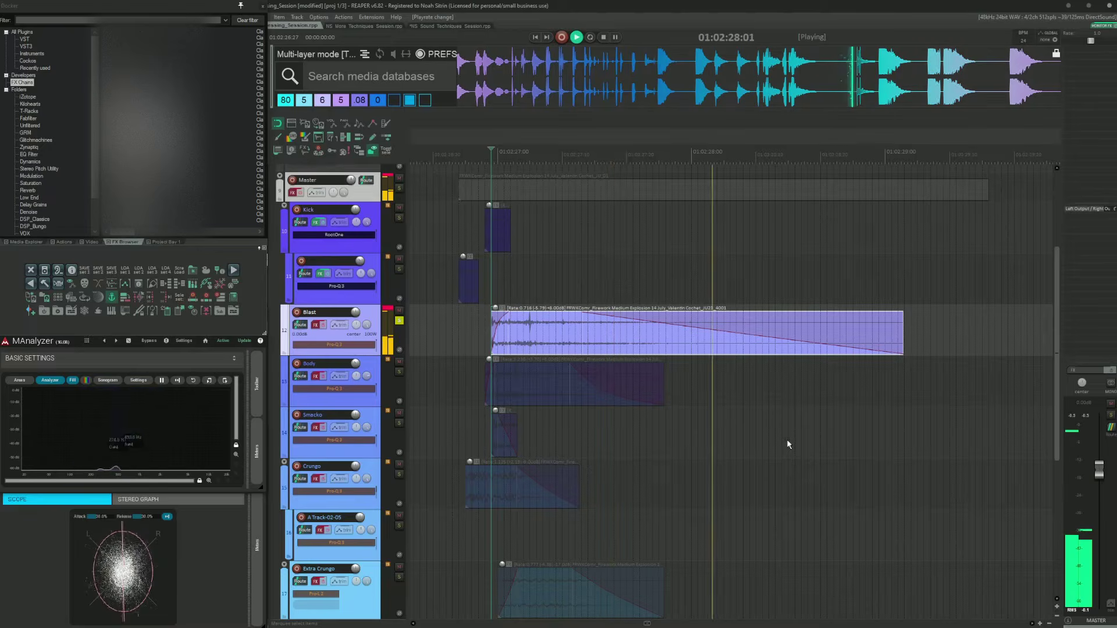
pyautogui.press('space')
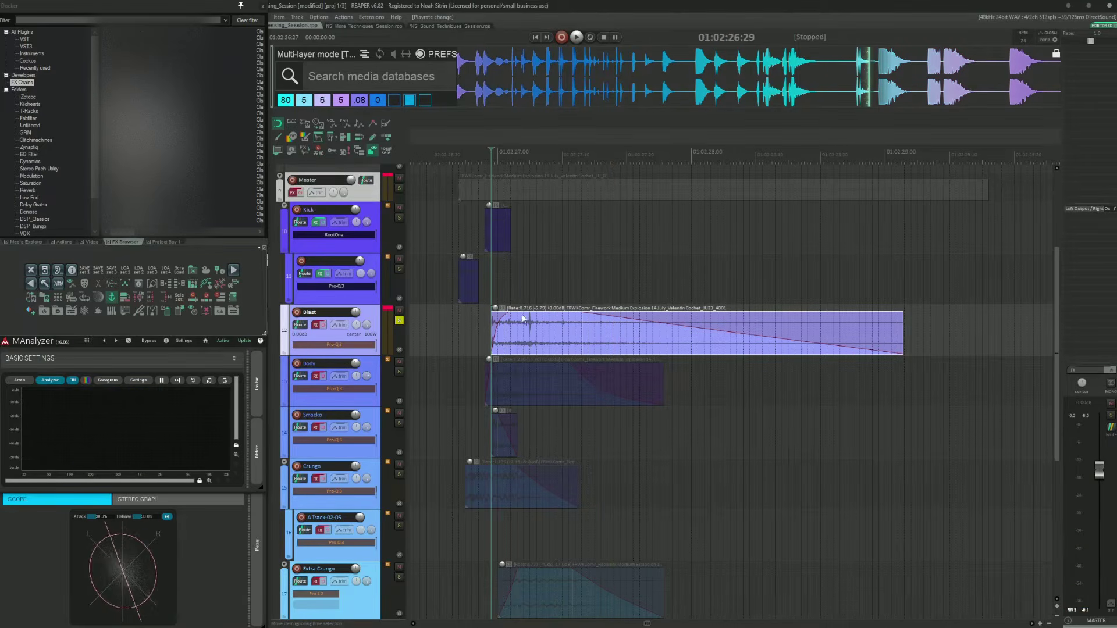
# Step: Open the Blast track's FX chain, bypass its later plugins and open the first Pro-Q 3
pyautogui.click(315, 325)
pyautogui.moveTo(504, 30); pyautogui.dragTo(720, 131)
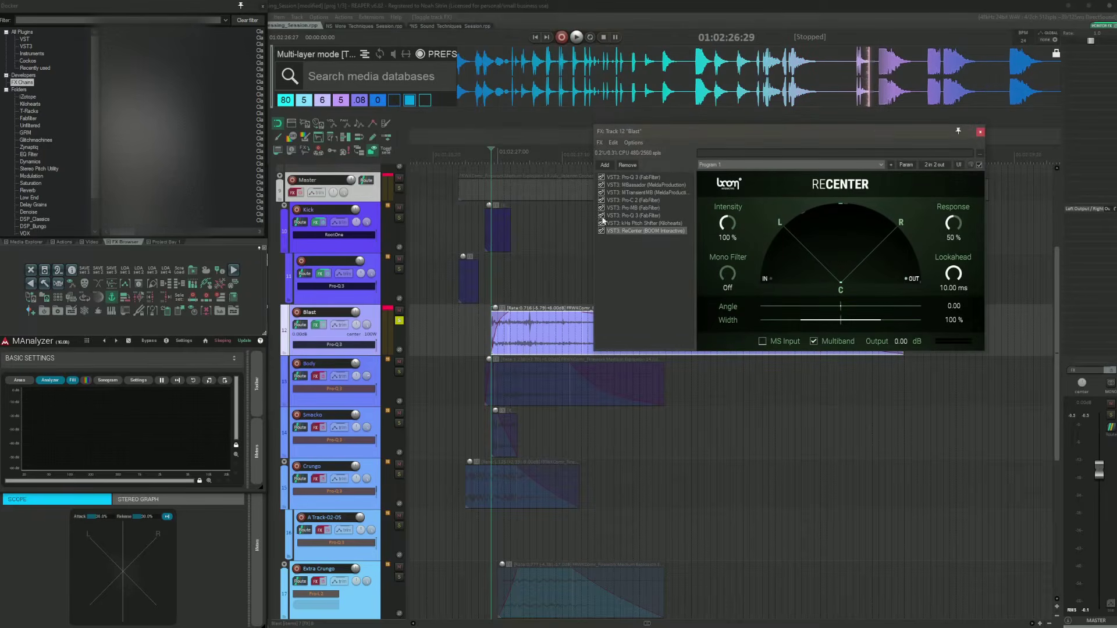
pyautogui.click(601, 231)
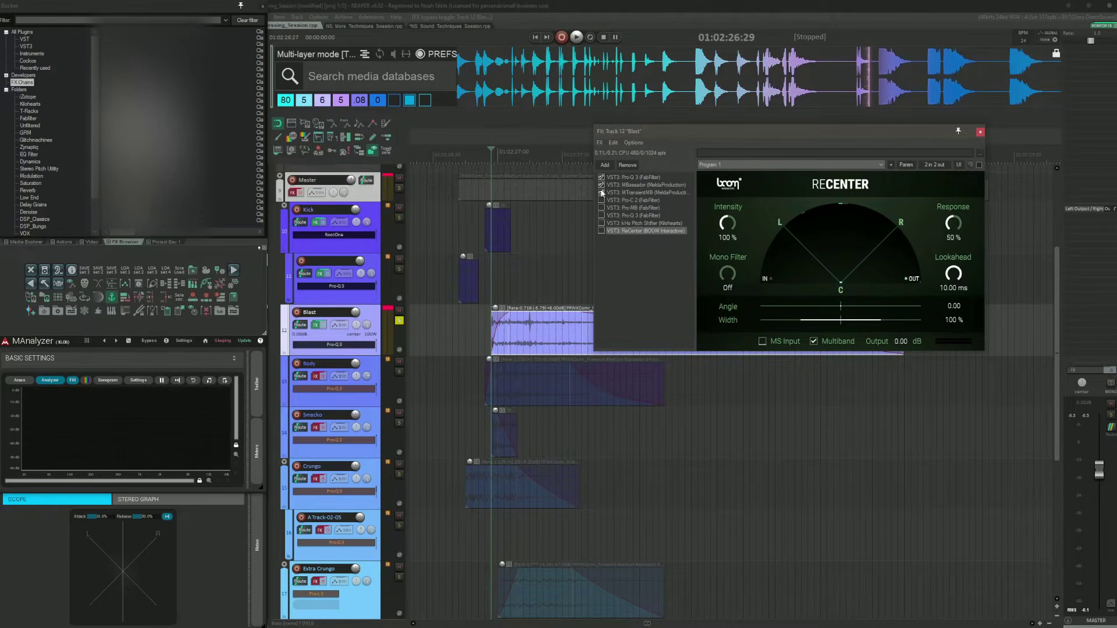
pyautogui.click(659, 176)
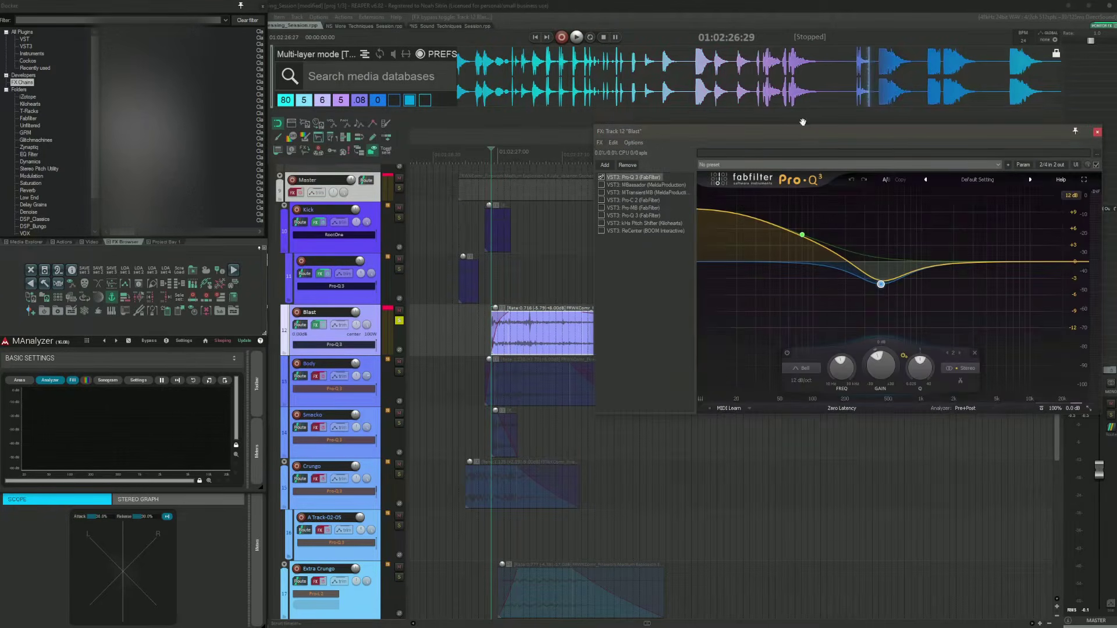
# Step: Play the Blast layer briefly through the first Pro-Q 3 and inspect its EQ bands
pyautogui.moveTo(803, 123); pyautogui.dragTo(719, 105)
pyautogui.click(717, 219)
pyautogui.press('space')
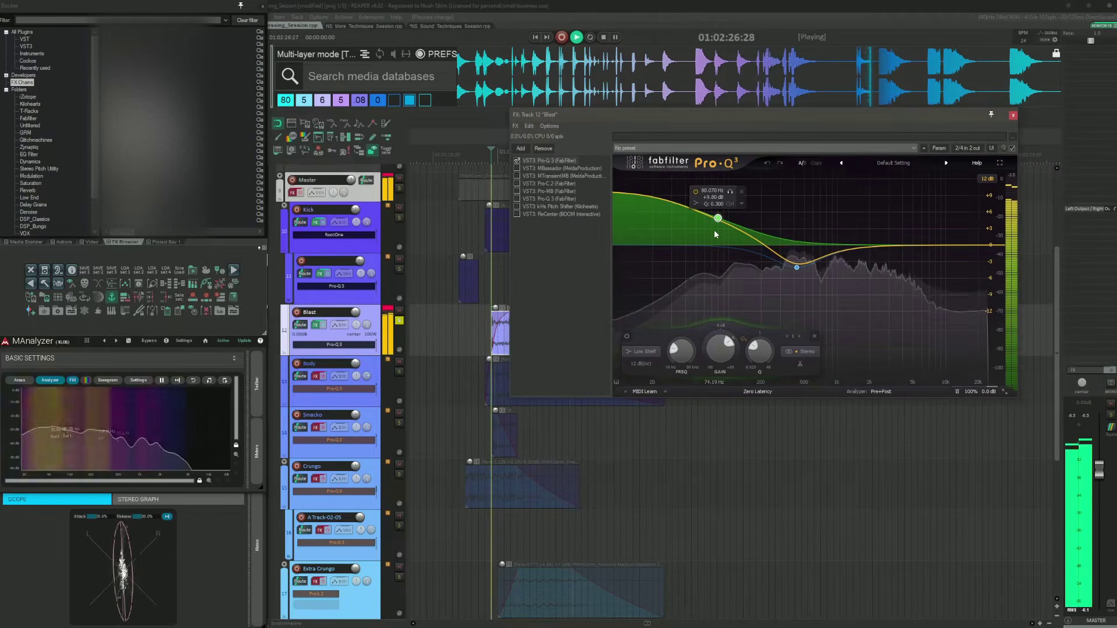
pyautogui.press('space')
pyautogui.click(796, 267)
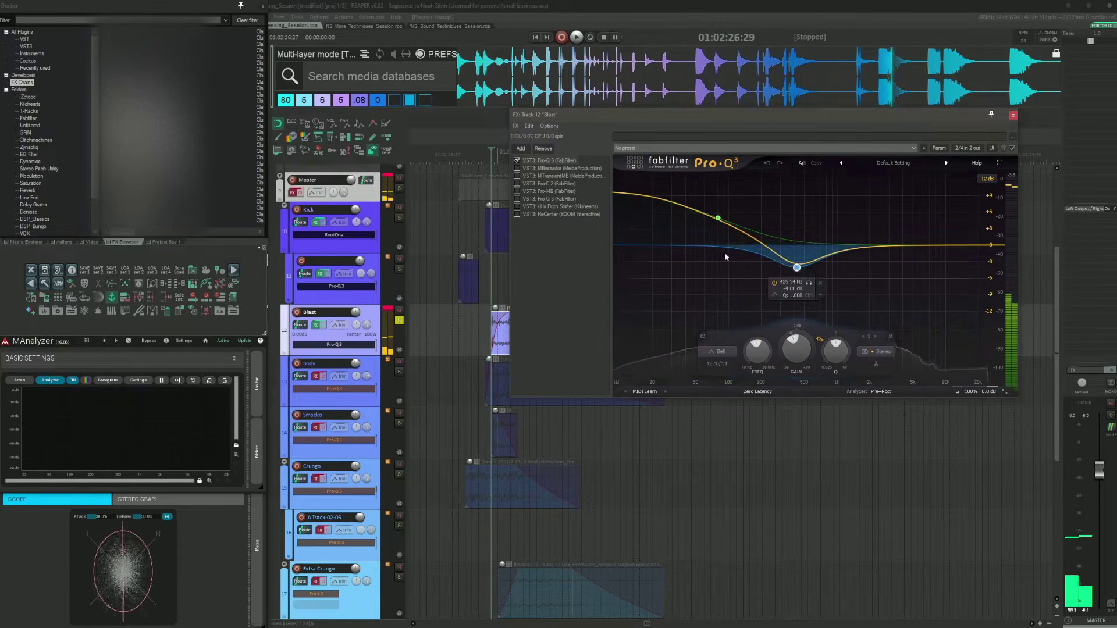
# Step: Enable MBassador in the Blast chain and play the layer briefly
pyautogui.click(546, 168)
pyautogui.moveTo(580, 136); pyautogui.dragTo(679, 166)
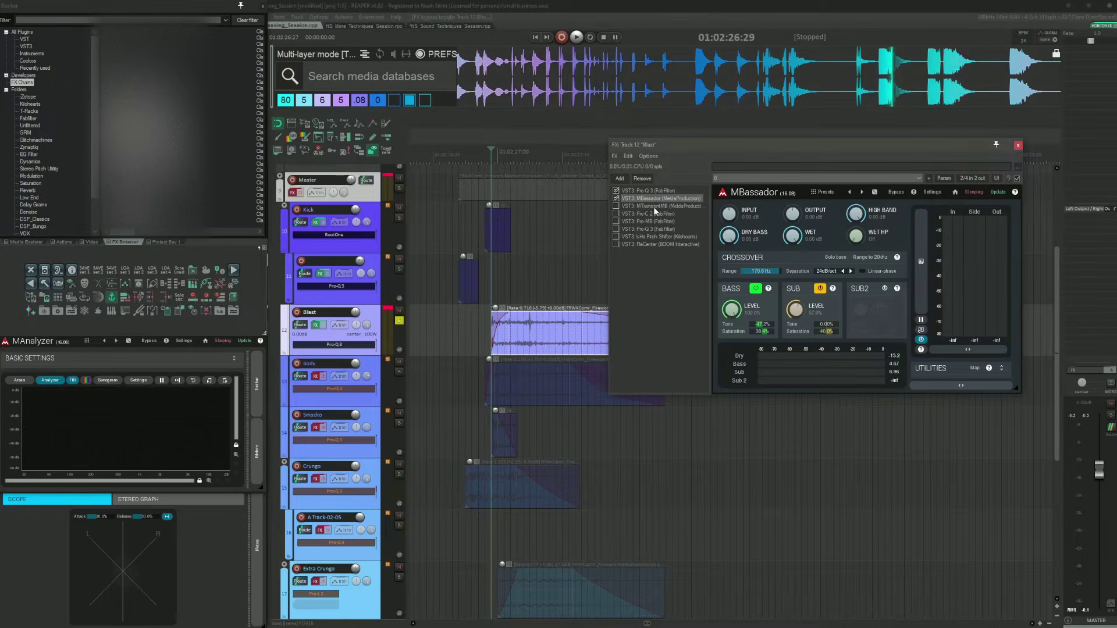
pyautogui.press('space')
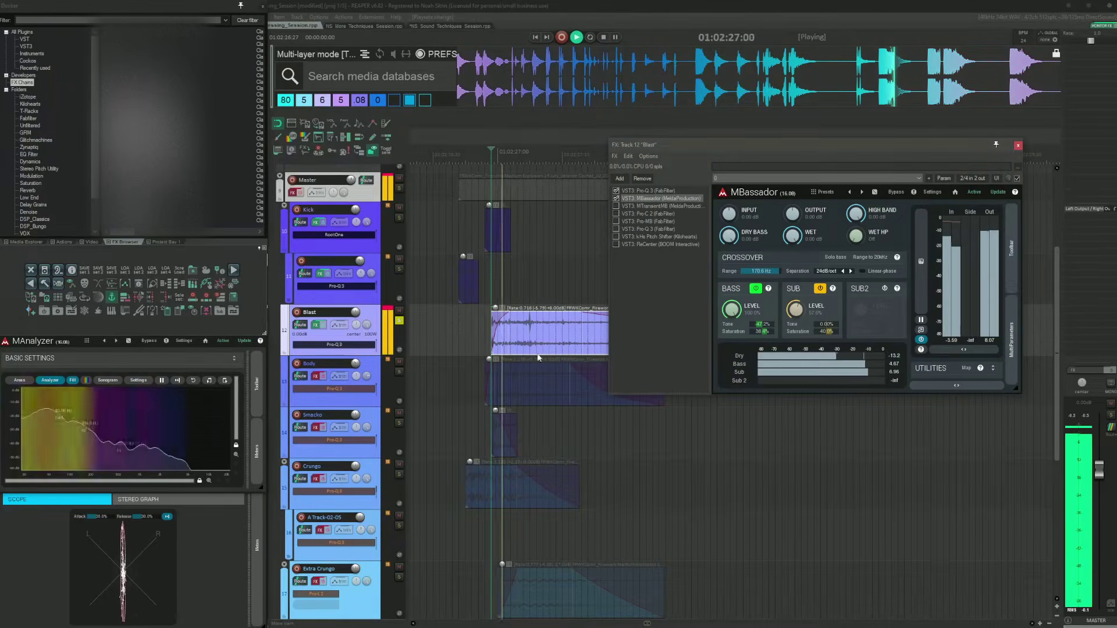
pyautogui.press('space')
# Step: Compare MBassador's bands switched off and on during playback
pyautogui.click(820, 288)
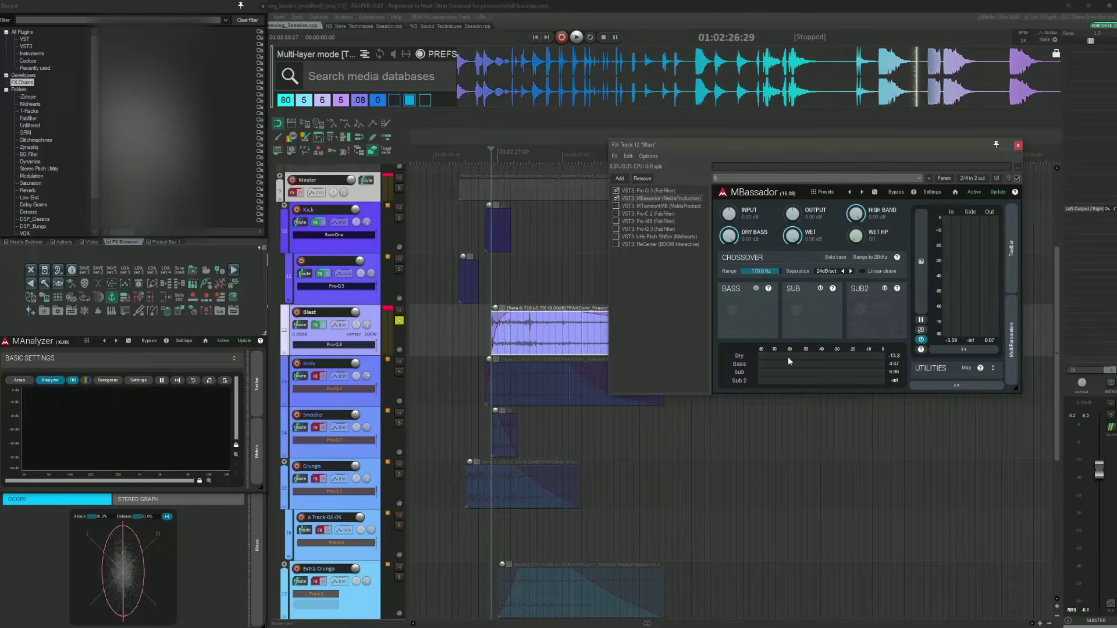
pyautogui.press('space')
pyautogui.click(820, 288)
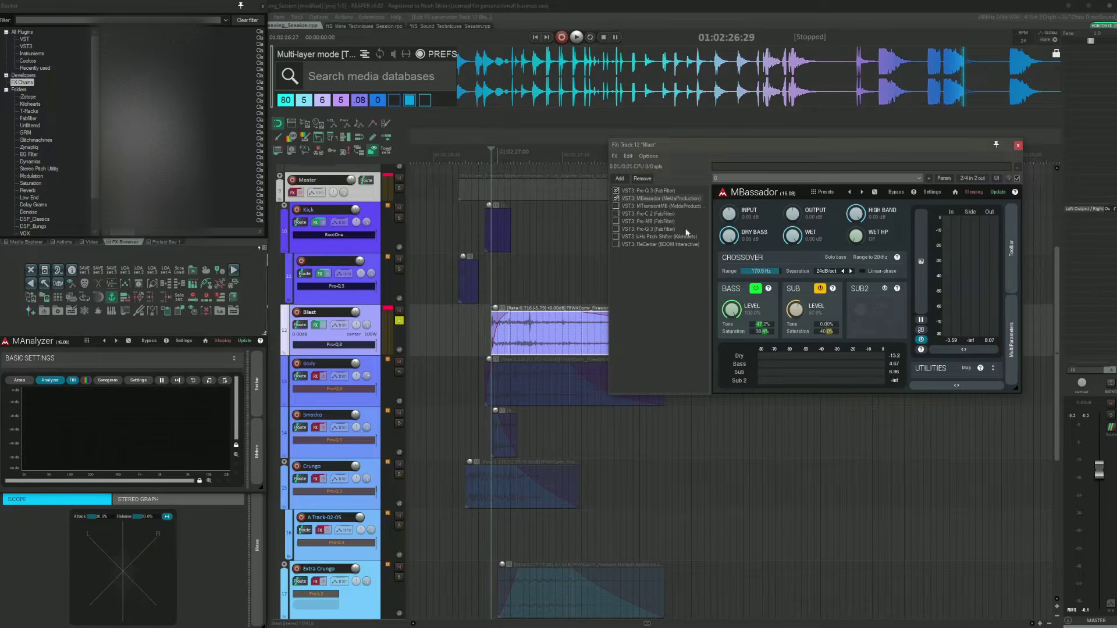
# Step: Enable MTransientMB in the Blast chain, inspect its bands and audition the layer briefly
pyautogui.click(651, 205)
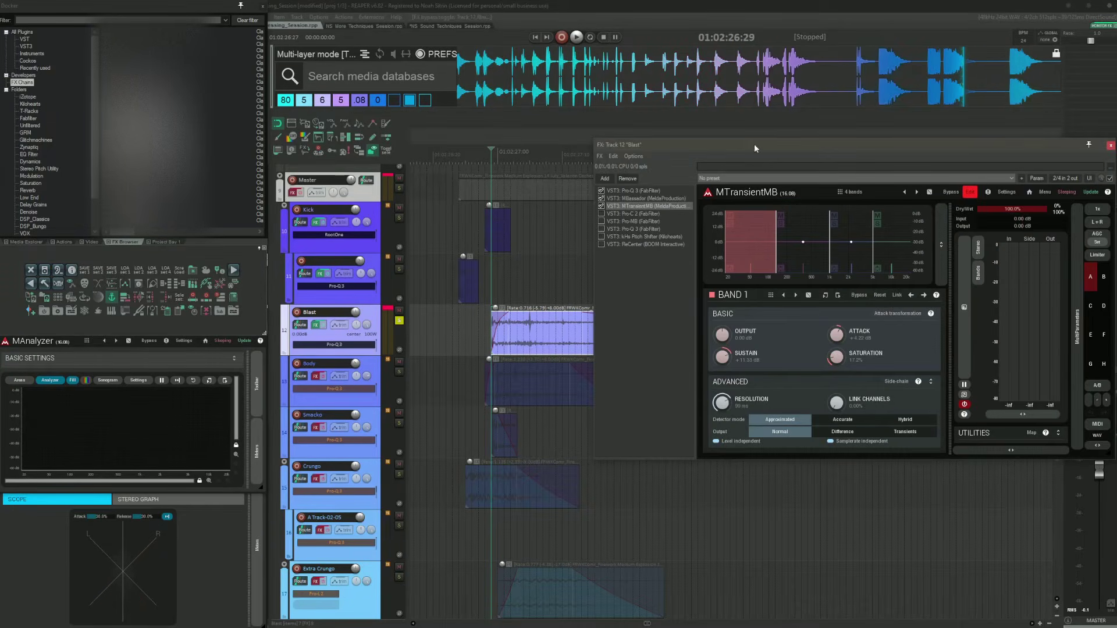
pyautogui.moveTo(753, 145); pyautogui.dragTo(657, 124)
pyautogui.click(710, 201)
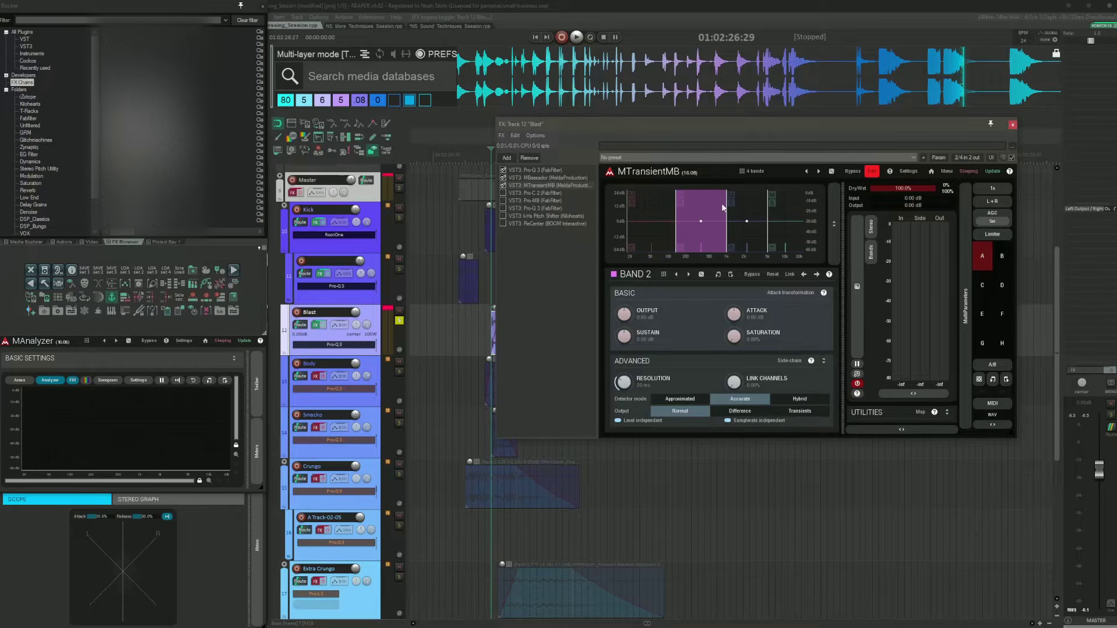
pyautogui.click(755, 203)
pyautogui.click(776, 209)
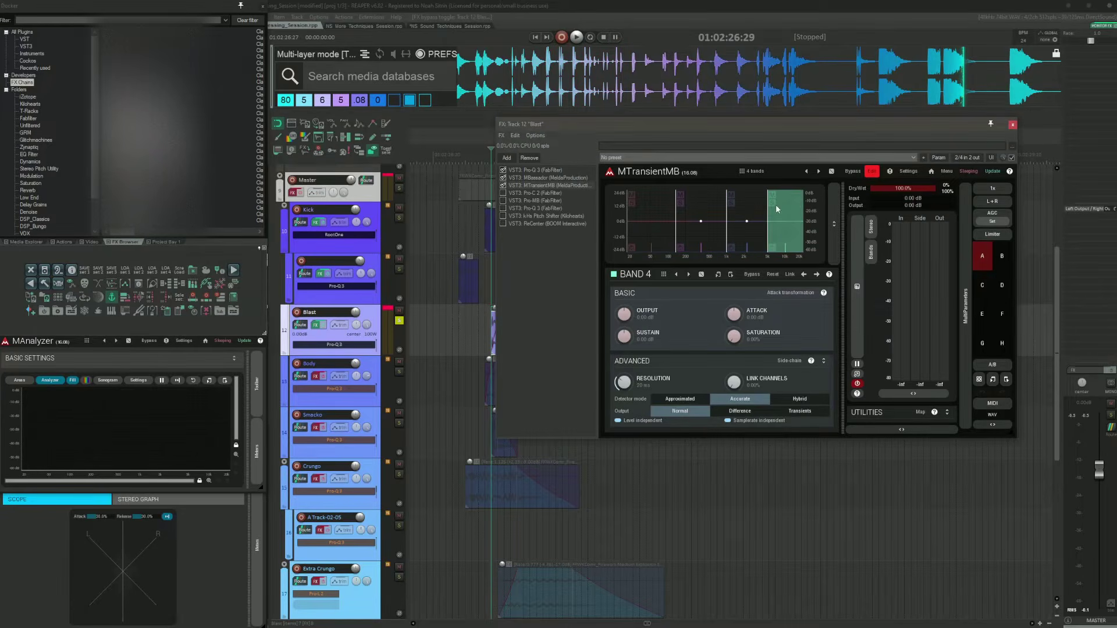
pyautogui.click(662, 214)
pyautogui.moveTo(626, 121); pyautogui.dragTo(693, 112)
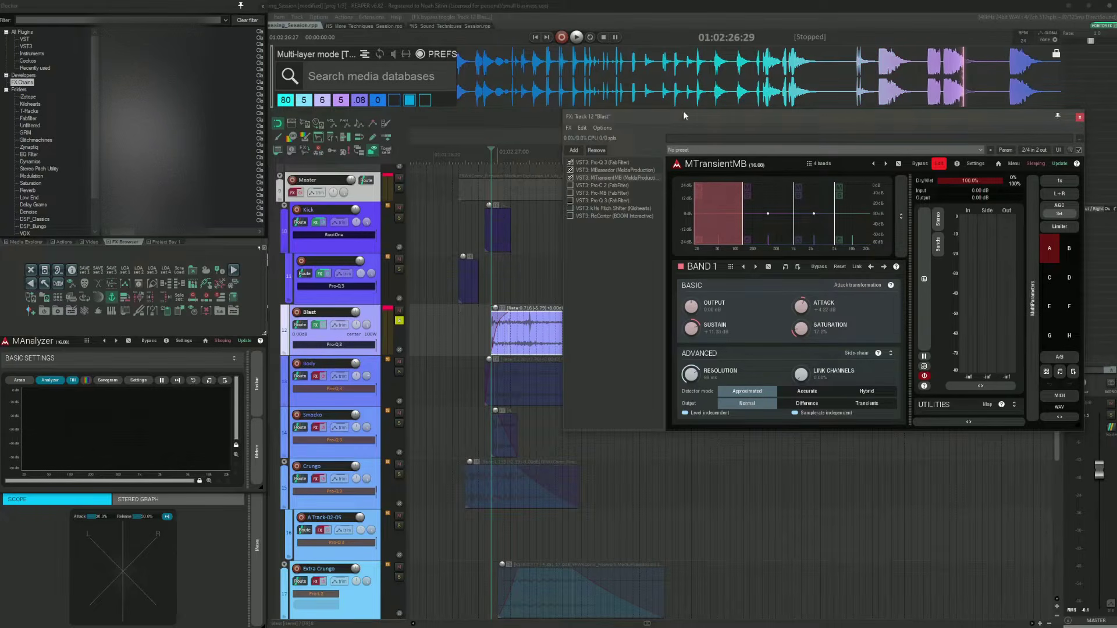
pyautogui.moveTo(674, 124); pyautogui.dragTo(757, 117)
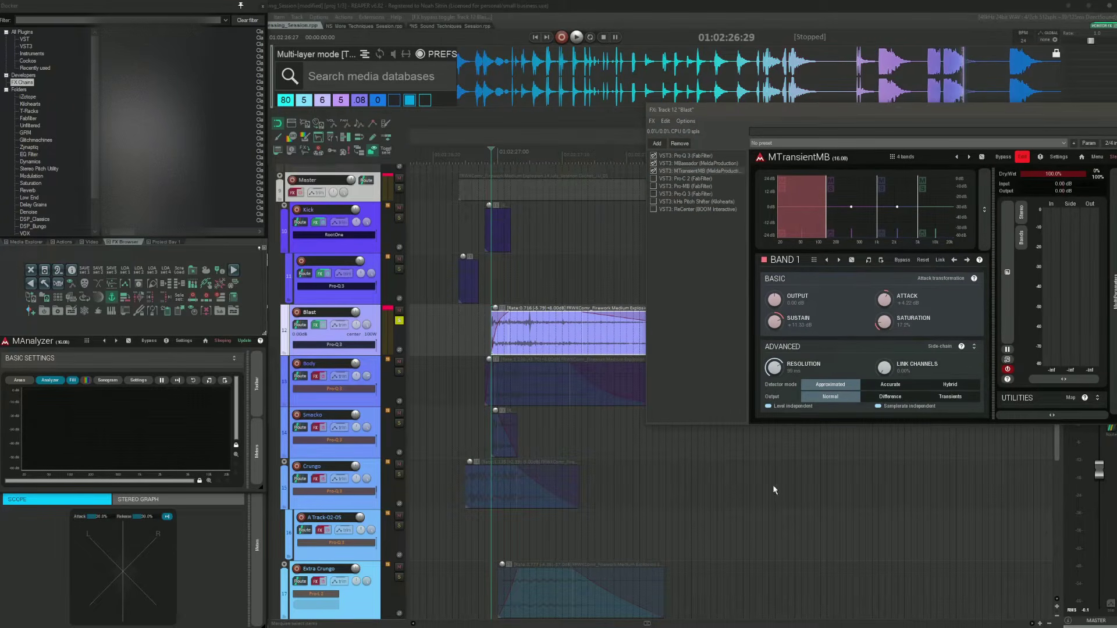
pyautogui.press('space')
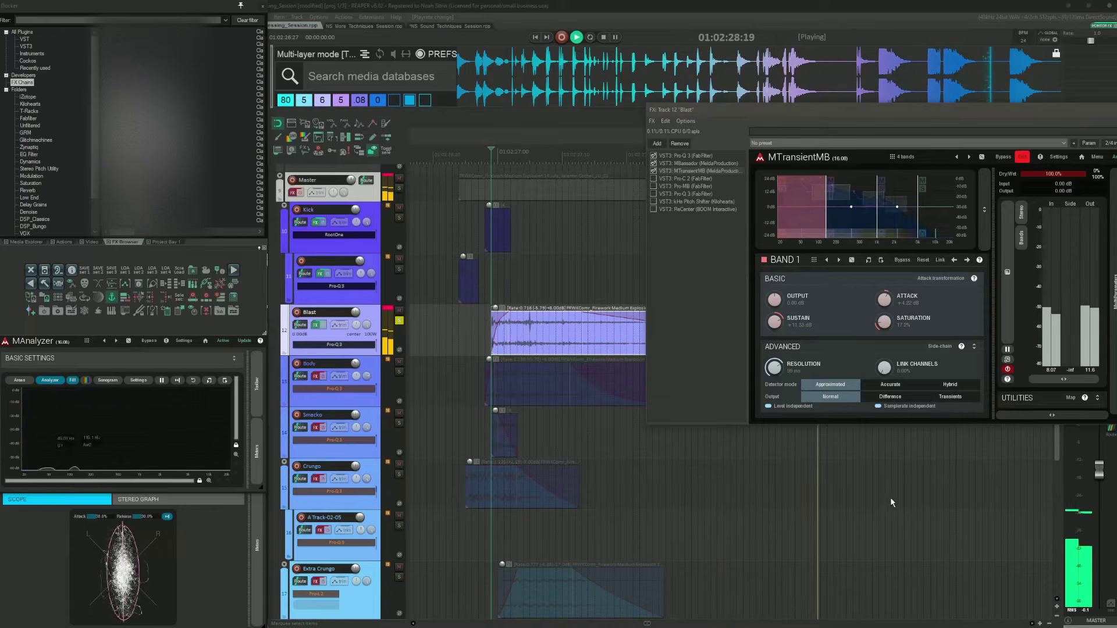
pyautogui.press('space')
# Step: Enable Pro-C 2 in the Blast chain and audition the layer several times
pyautogui.click(686, 178)
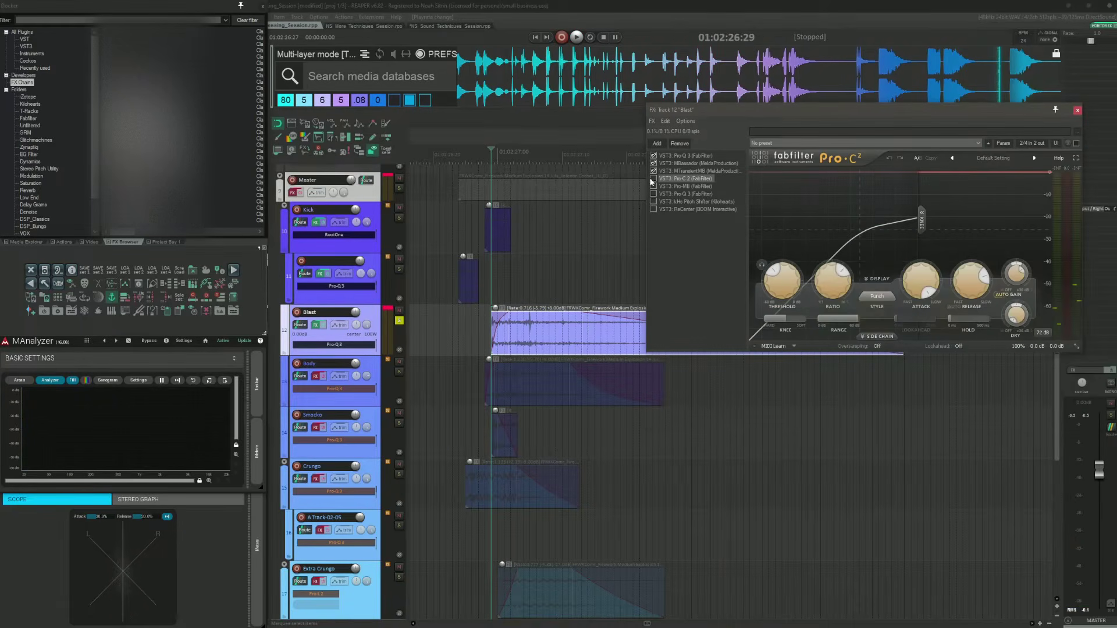
pyautogui.click(653, 179)
pyautogui.moveTo(784, 116); pyautogui.dragTo(692, 115)
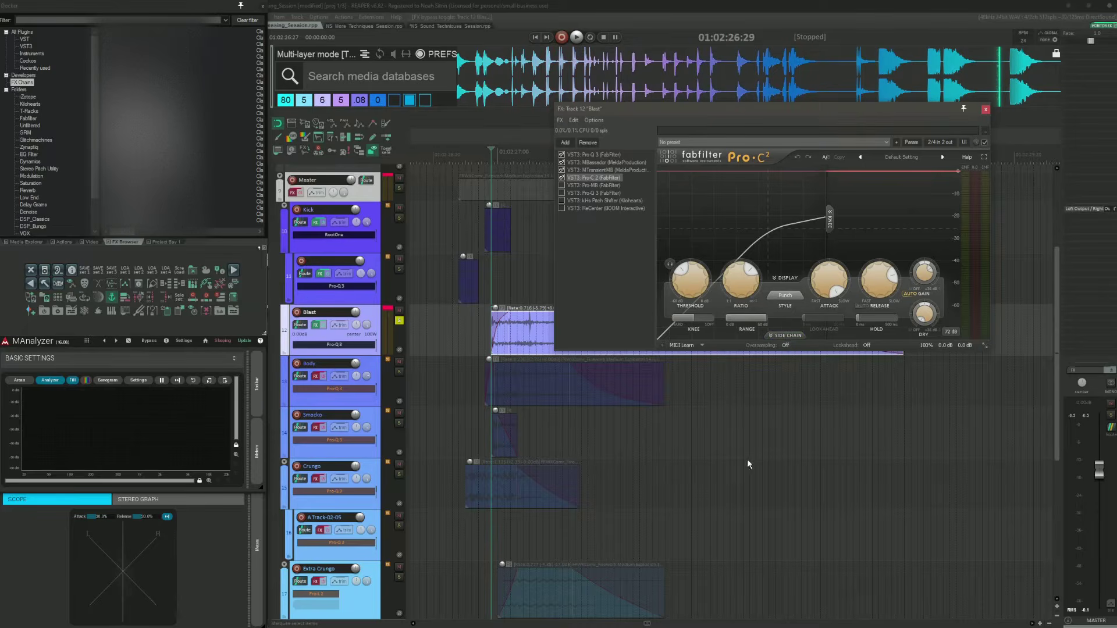
pyautogui.press('space')
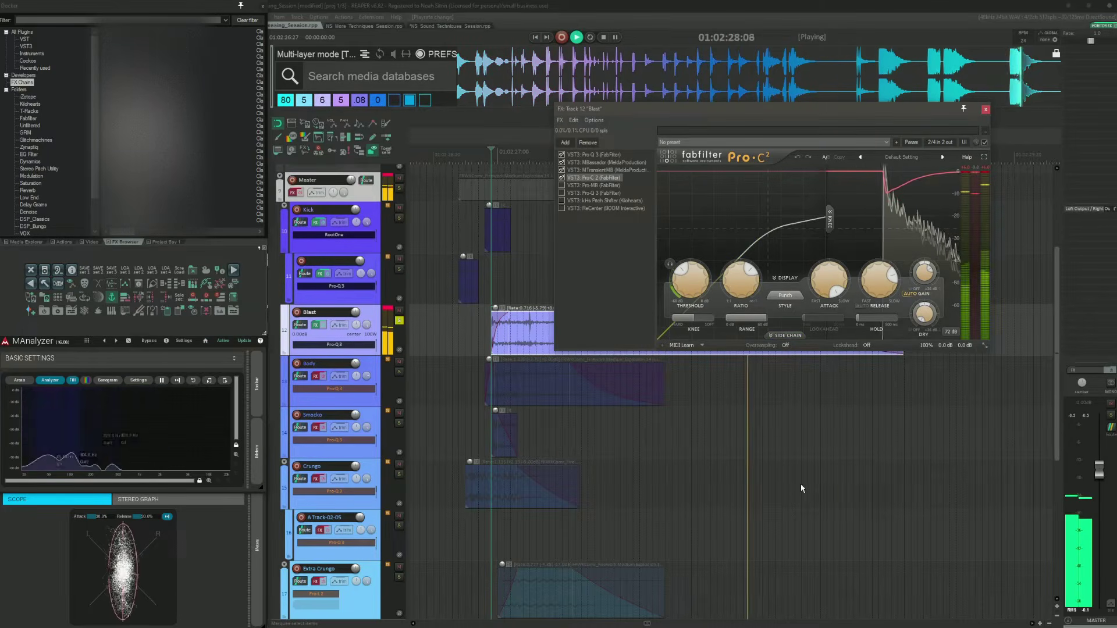
pyautogui.press('space')
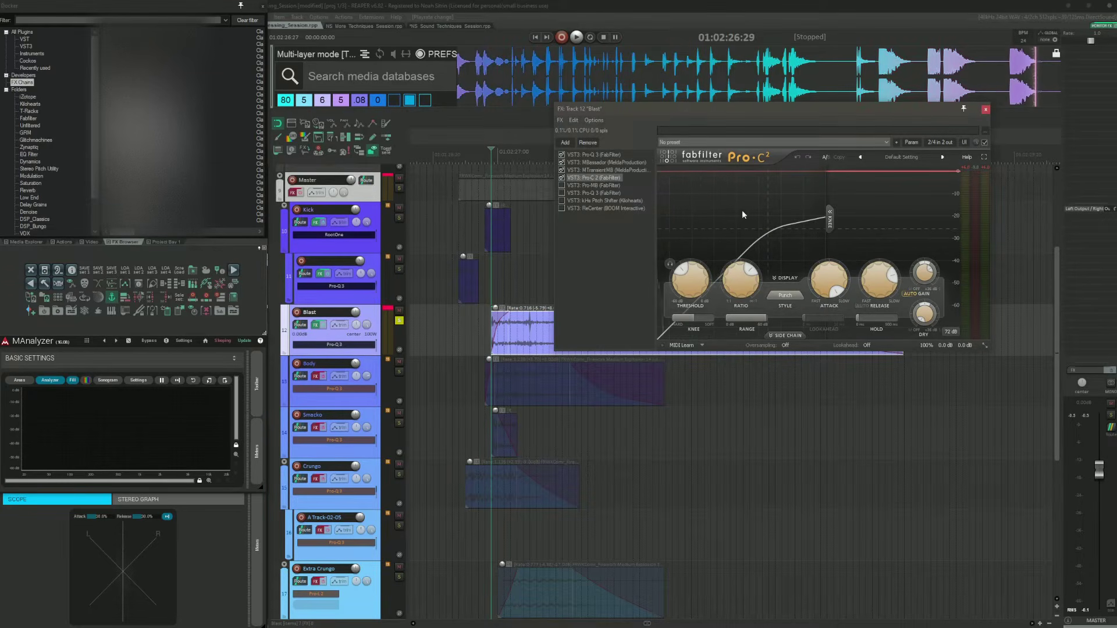
pyautogui.press('space')
pyautogui.press('space')
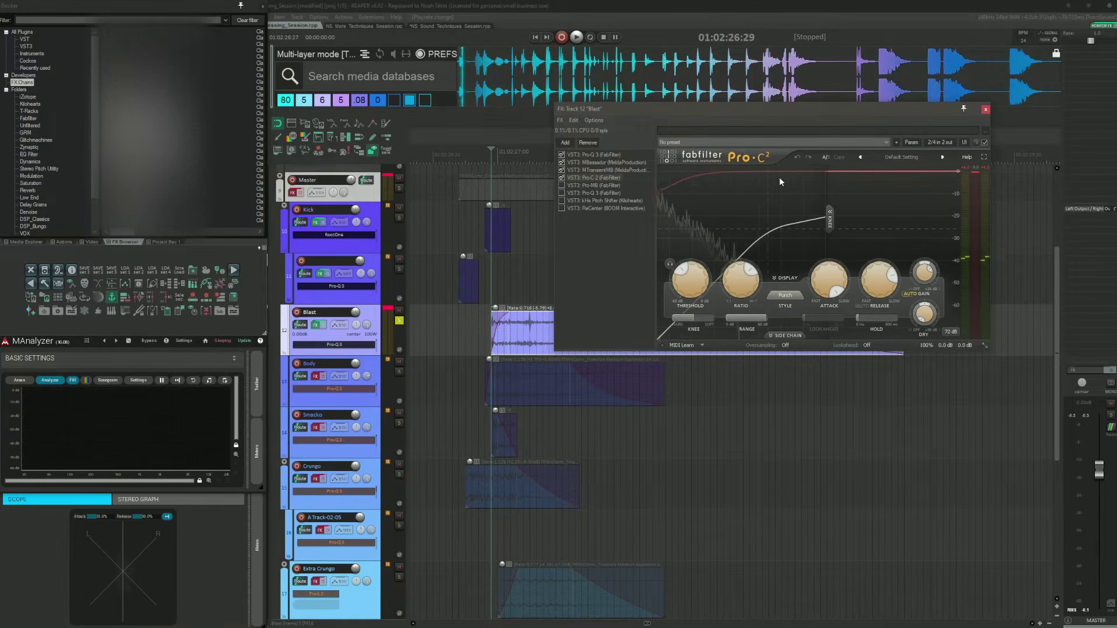
pyautogui.press('space')
pyautogui.press('space')
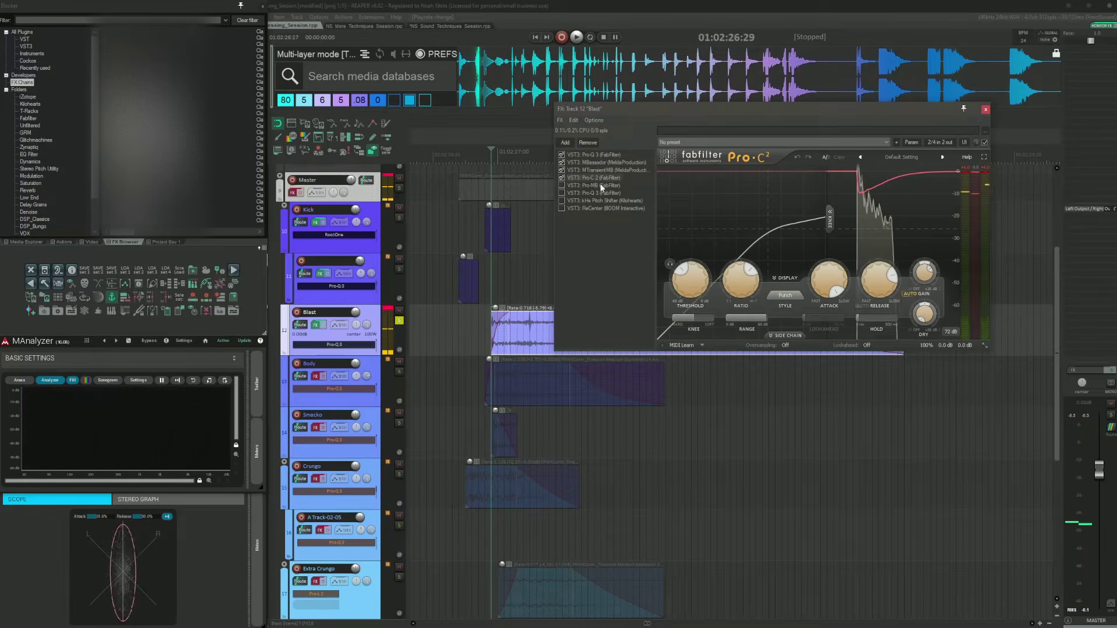
# Step: Open and enable Pro-MB in the Blast chain, inspect its bands and audition the layer
pyautogui.click(574, 185)
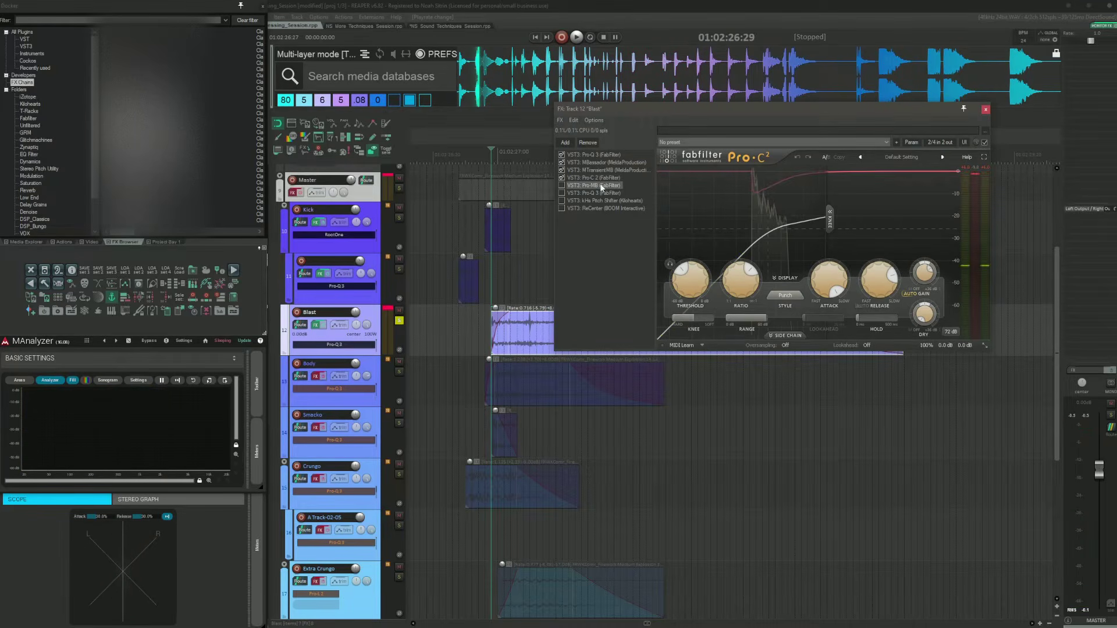
pyautogui.moveTo(697, 120); pyautogui.dragTo(727, 141)
pyautogui.click(774, 314)
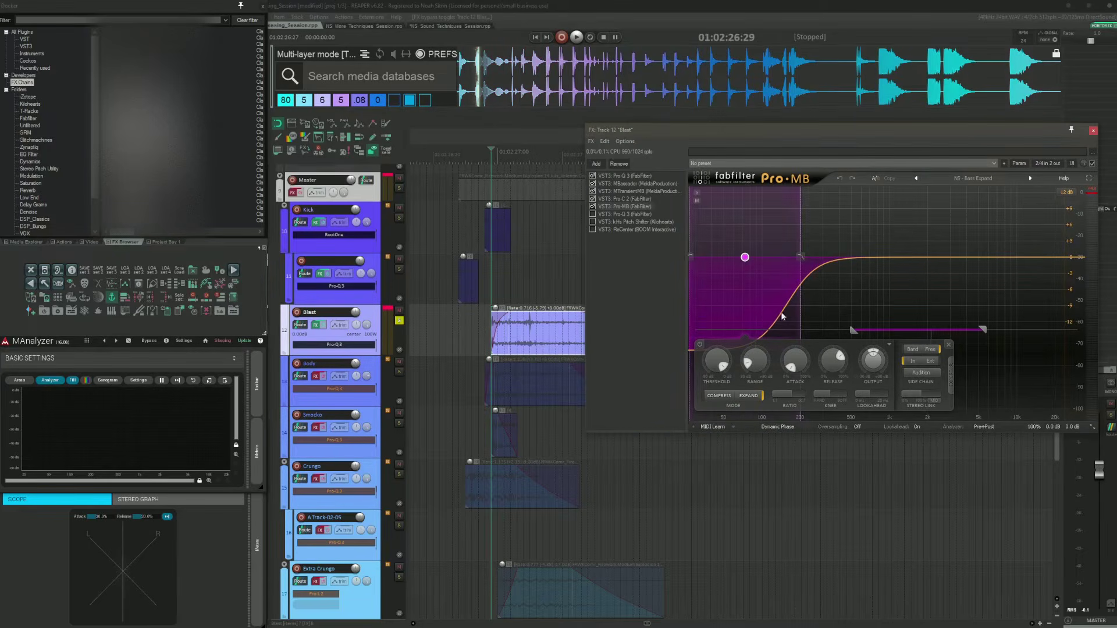
pyautogui.click(923, 310)
pyautogui.click(779, 288)
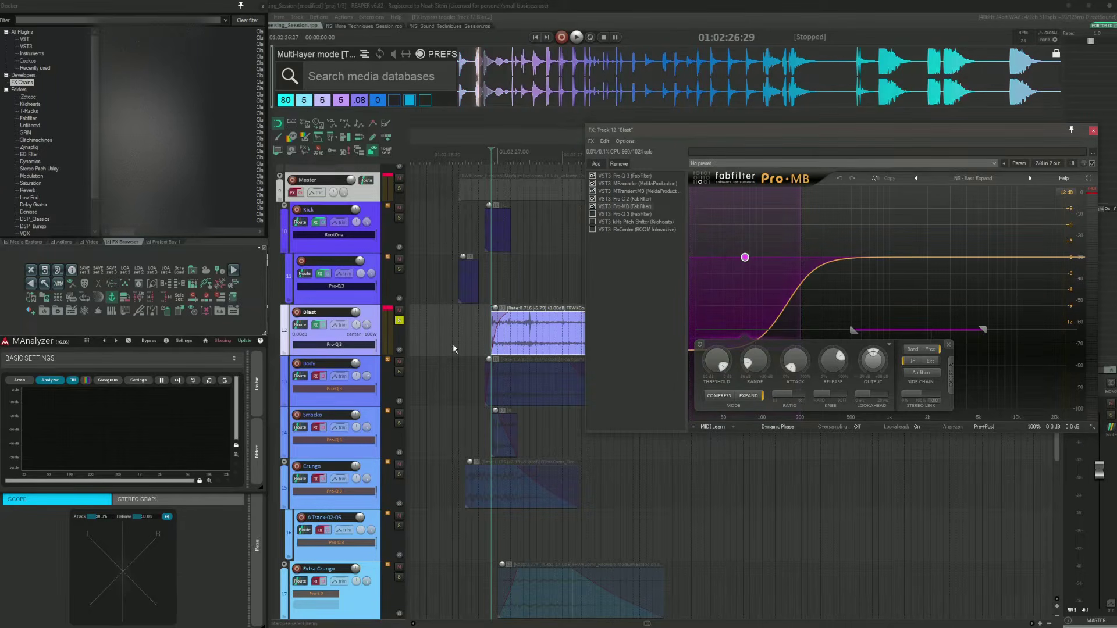
pyautogui.press('space')
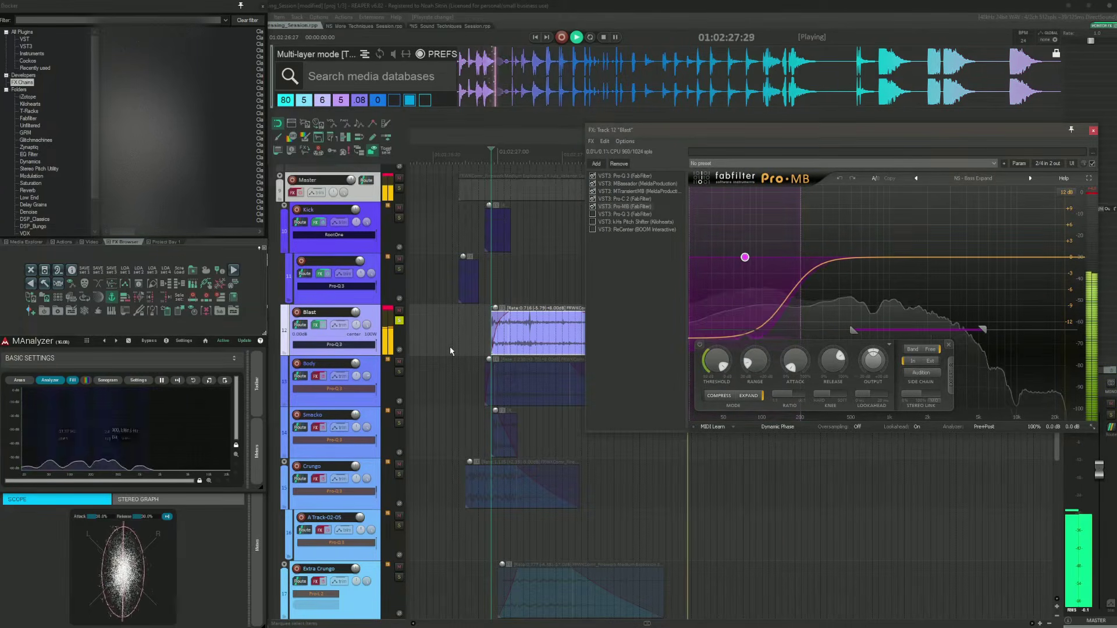
pyautogui.press('space')
# Step: Enable the second Pro-Q 3 in the Blast chain and audition the layer briefly
pyautogui.click(626, 213)
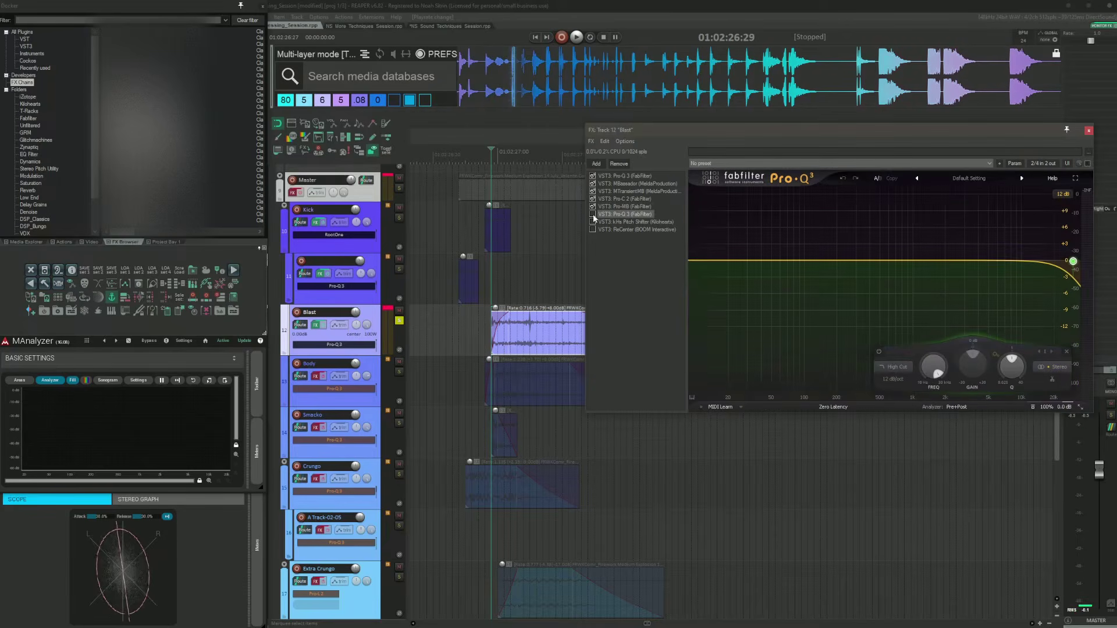
pyautogui.click(592, 214)
pyautogui.moveTo(797, 129); pyautogui.dragTo(773, 105)
pyautogui.press('space')
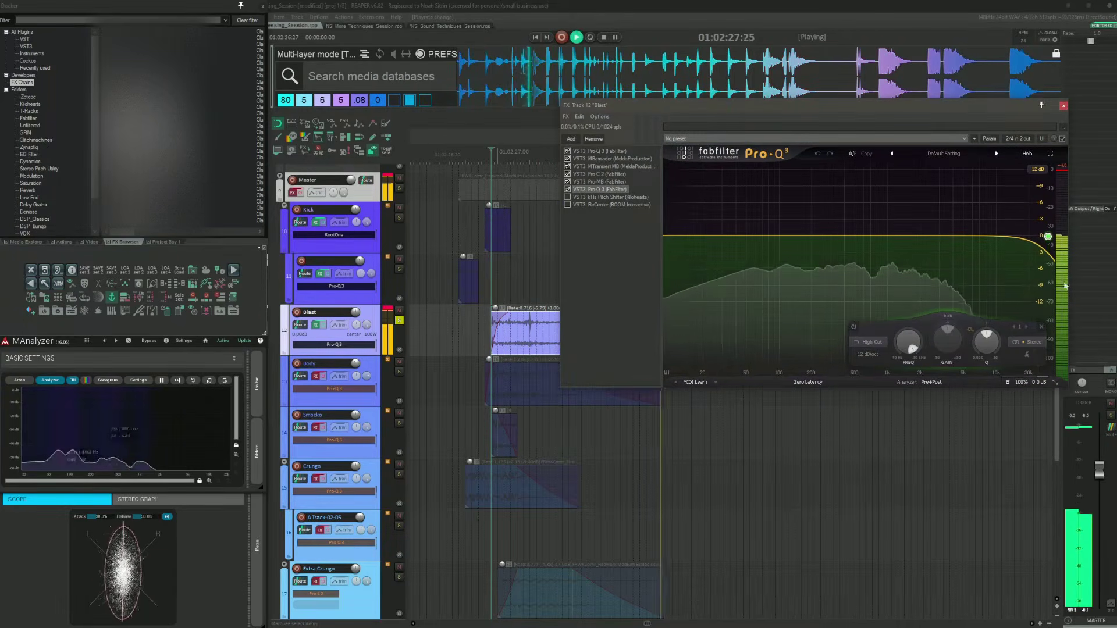
pyautogui.press('space')
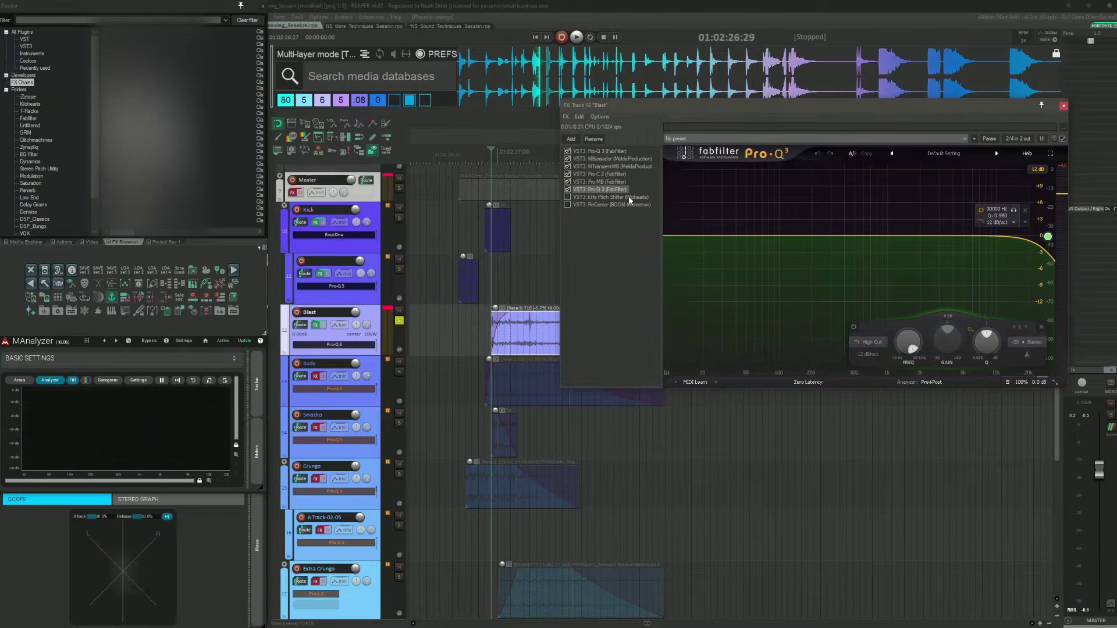
# Step: Enable the Pitch Shifter set to -7.00 in the Blast chain and audition the layer
pyautogui.click(608, 198)
pyautogui.click(567, 197)
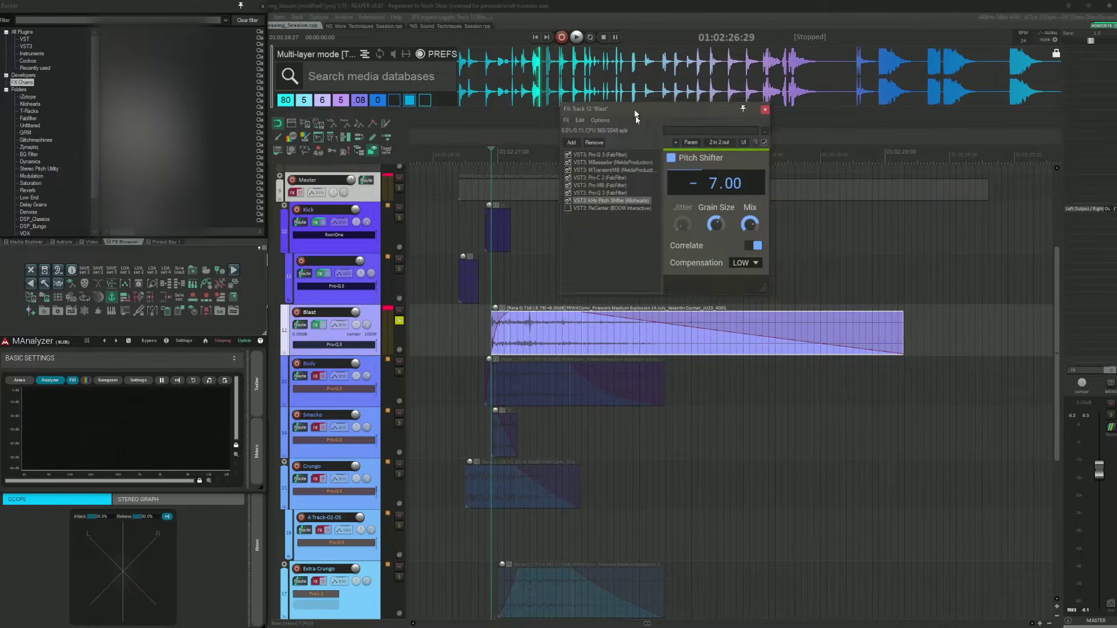
pyautogui.moveTo(628, 105); pyautogui.dragTo(742, 201)
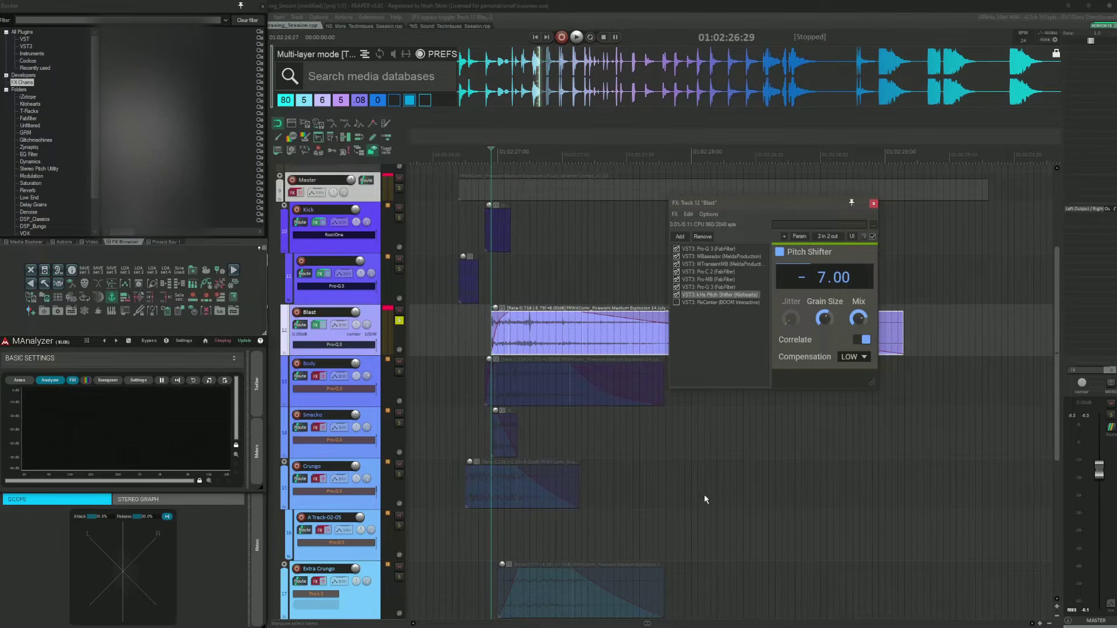
pyautogui.press('space')
pyautogui.press('space')
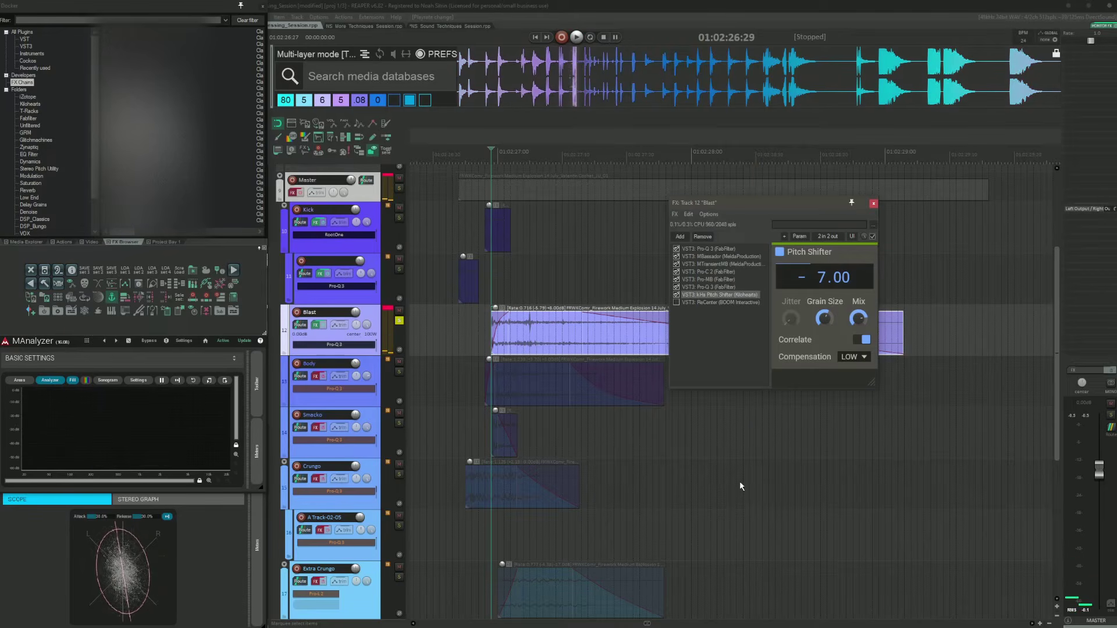
# Step: Enable ReCenter at the end of the Blast FX chain
pyautogui.click(720, 303)
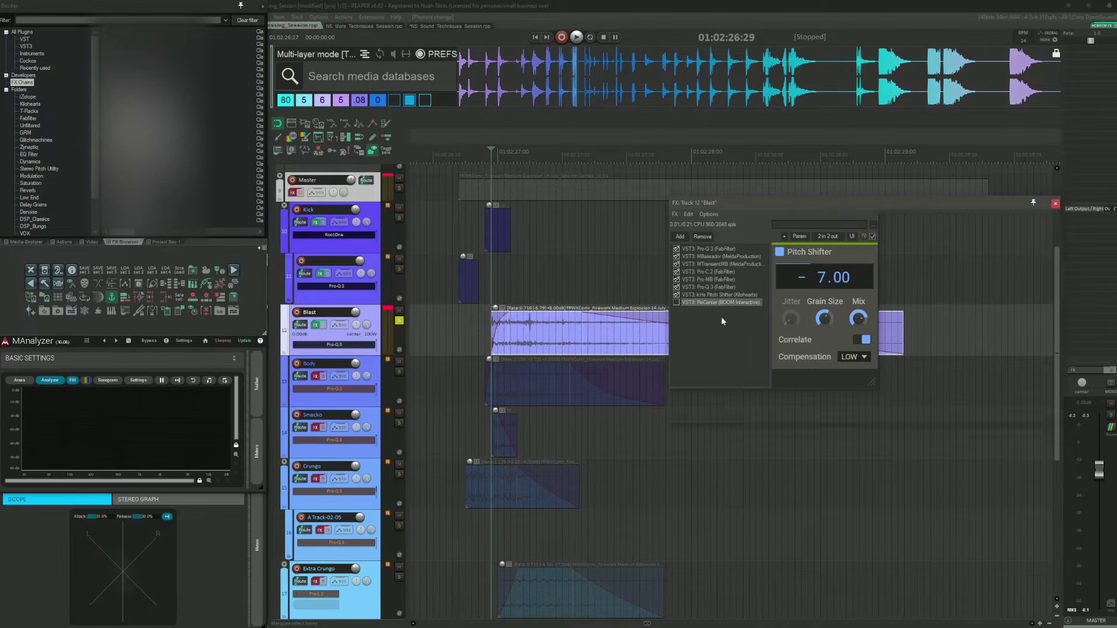
pyautogui.click(676, 303)
pyautogui.moveTo(821, 203); pyautogui.dragTo(787, 154)
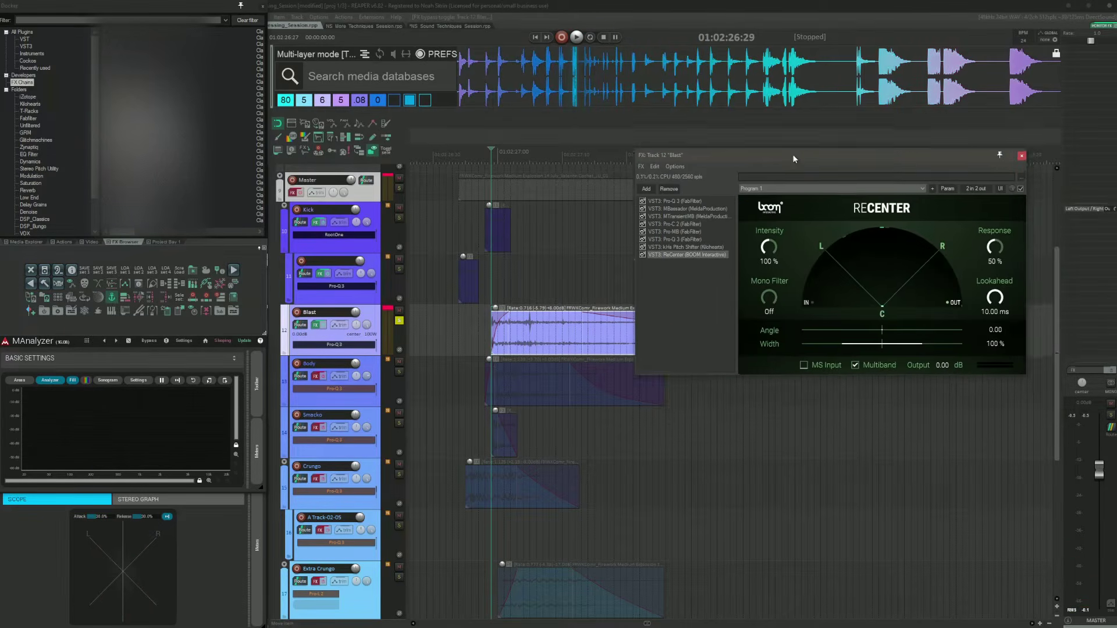
# Step: Audition the Blast layer with its full FX chain from just before the explosion, then close the FX window
pyautogui.click(529, 348)
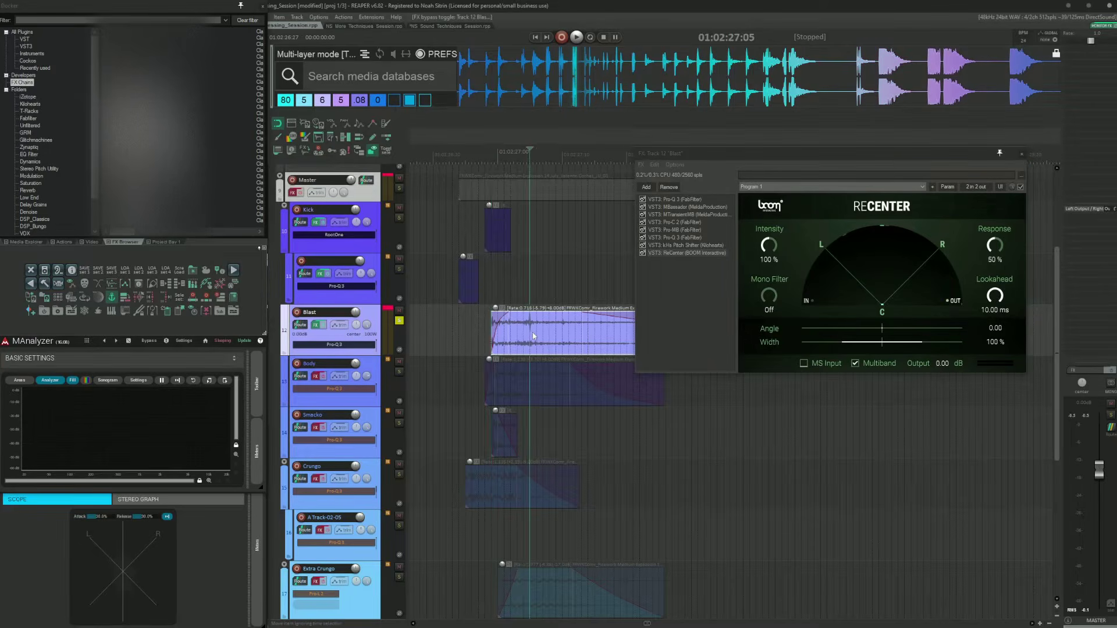
pyautogui.scroll(5, 548, 333)
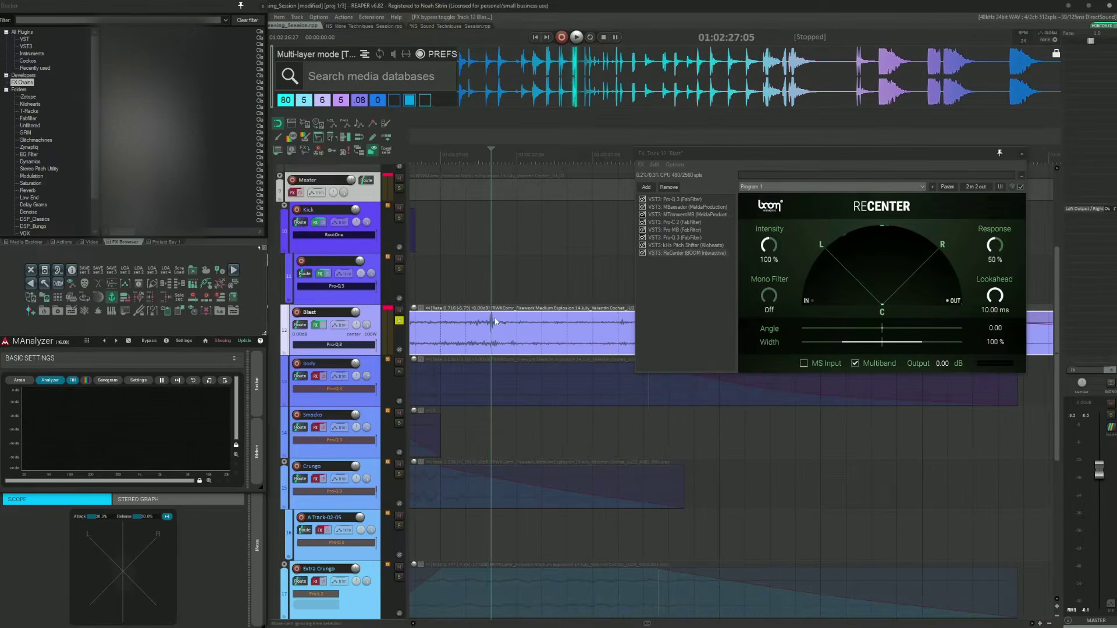
pyautogui.click(447, 291)
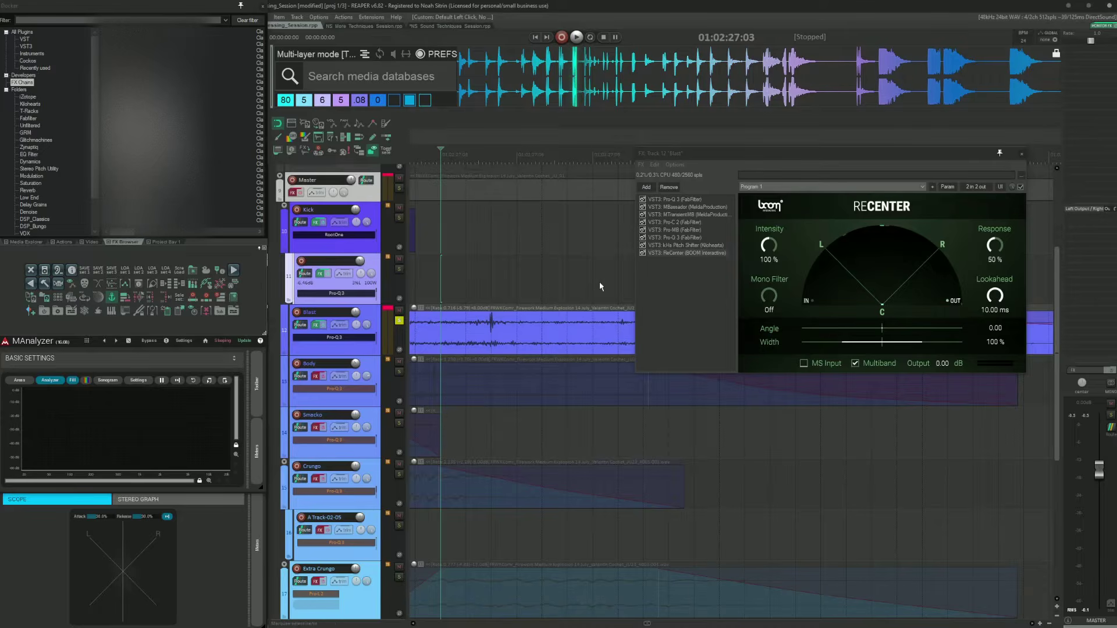
pyautogui.scroll(-3, 599, 281)
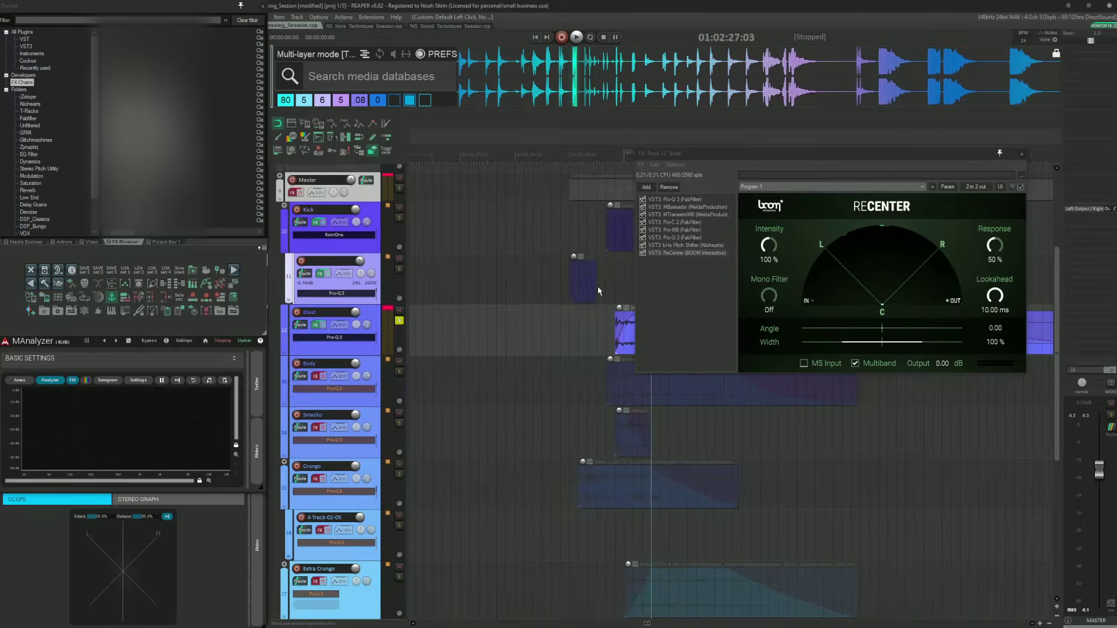
pyautogui.click(506, 327)
pyautogui.press('space')
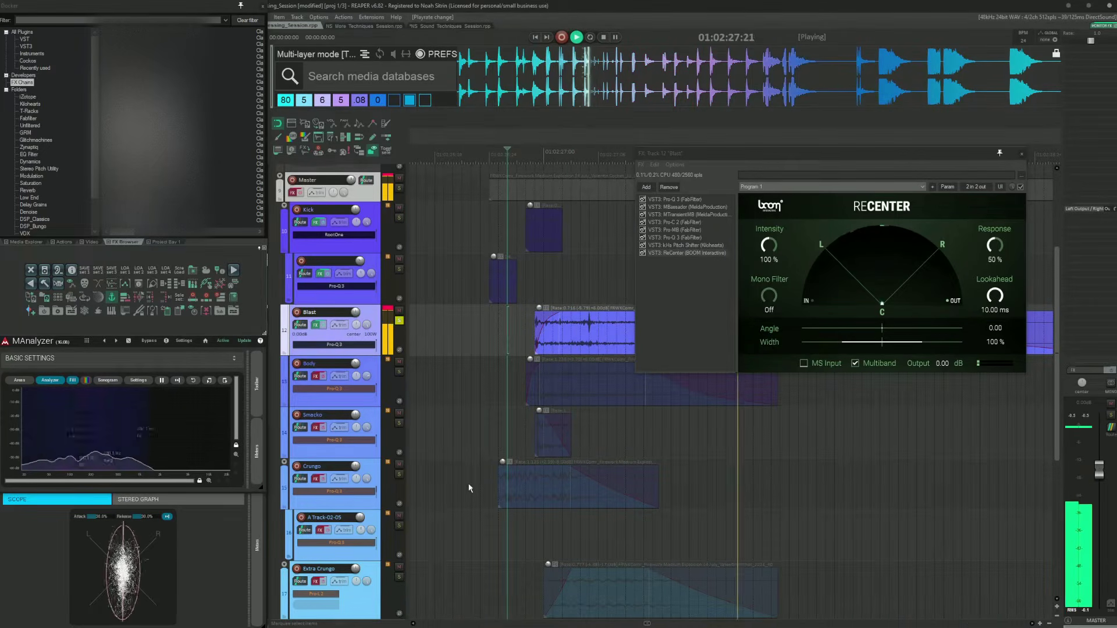
pyautogui.press('space')
pyautogui.click(1021, 154)
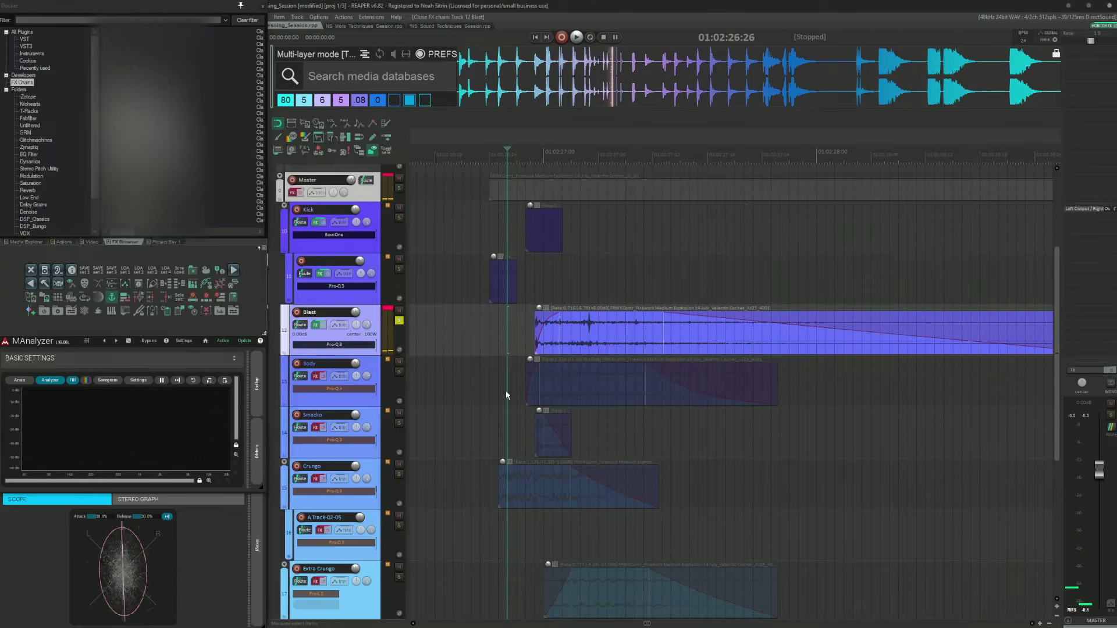
# Step: Select the Body item, jump to its transient and audition the layer
pyautogui.click(503, 387)
pyautogui.press('Tab')
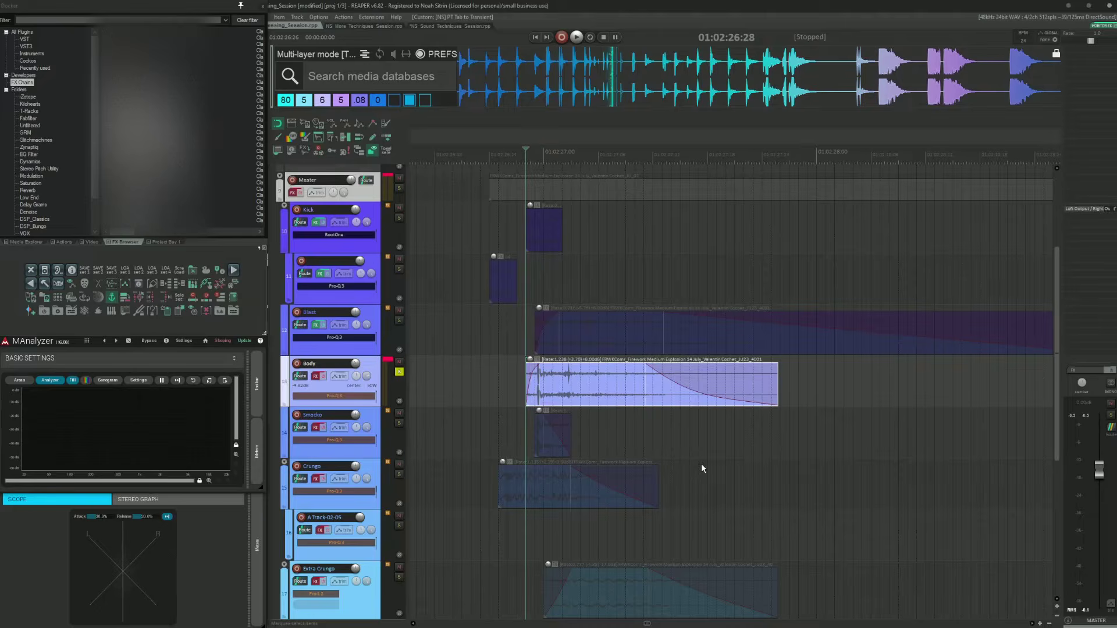
pyautogui.press('space')
pyautogui.press('space')
# Step: Open the Body track's FX chain and bypass every plugin except the first Pro-Q 3, showing its editor
pyautogui.click(324, 376)
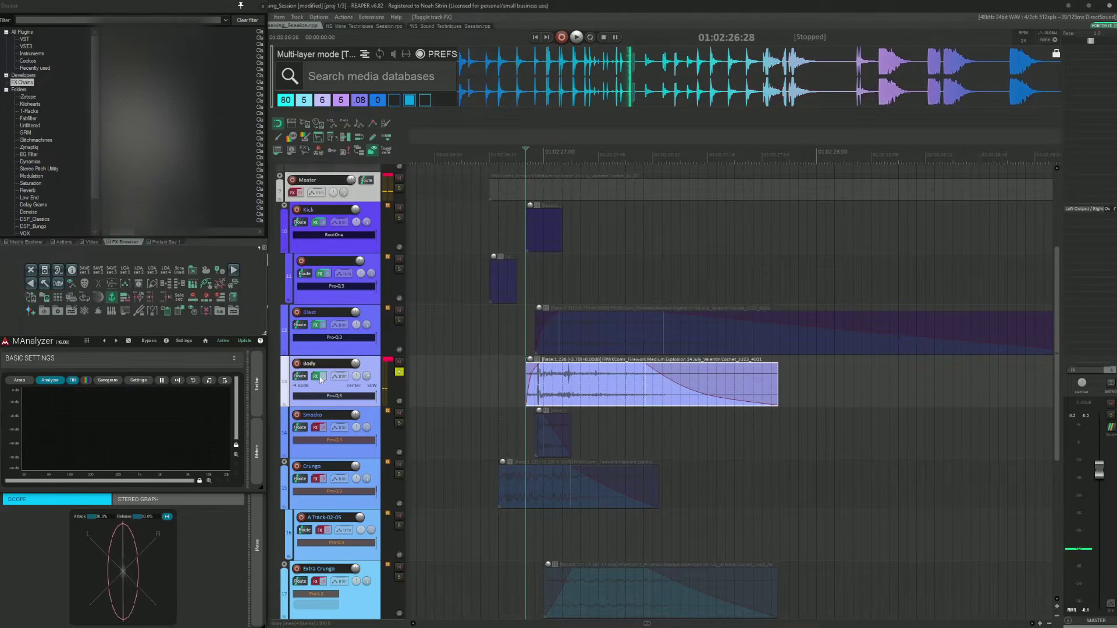
pyautogui.click(315, 376)
pyautogui.moveTo(549, 104); pyautogui.dragTo(664, 114)
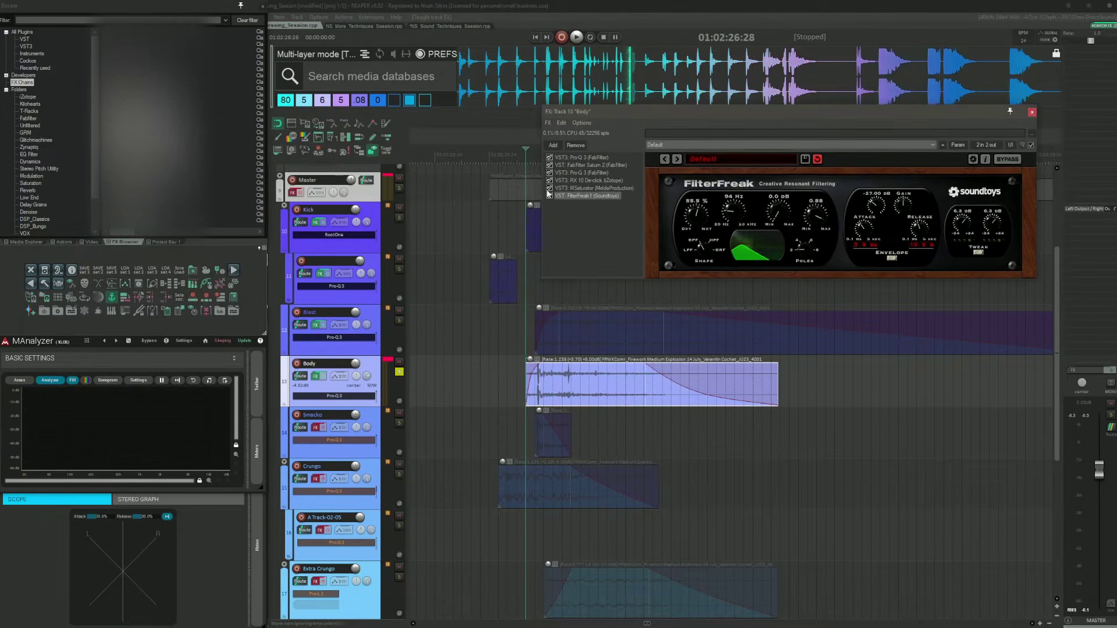
pyautogui.click(549, 196)
pyautogui.click(549, 180)
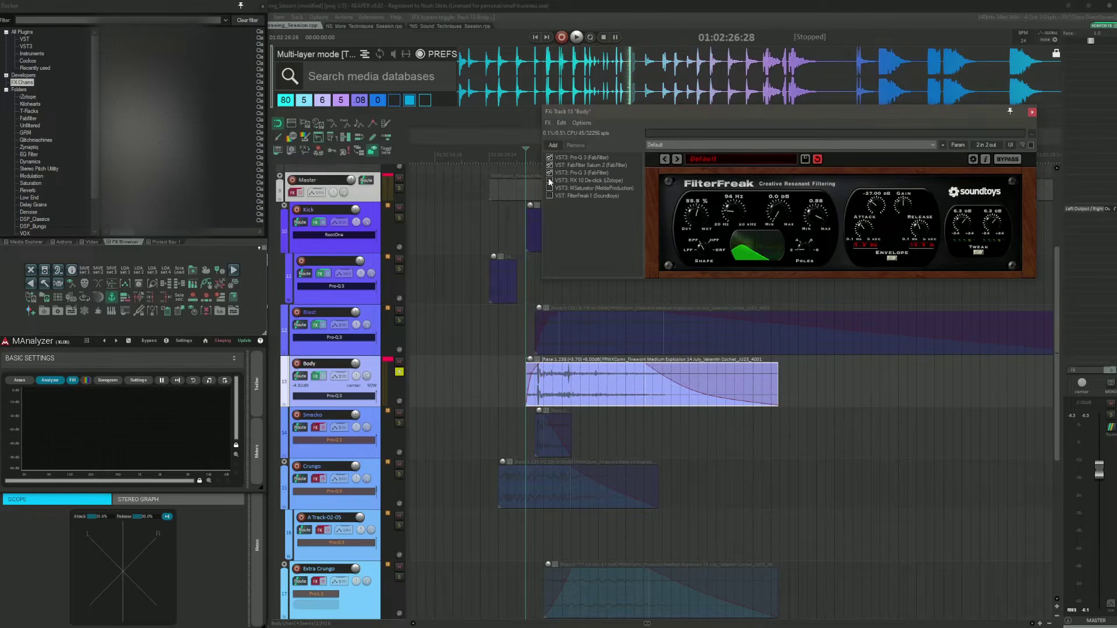
pyautogui.click(550, 173)
pyautogui.click(549, 166)
pyautogui.click(576, 158)
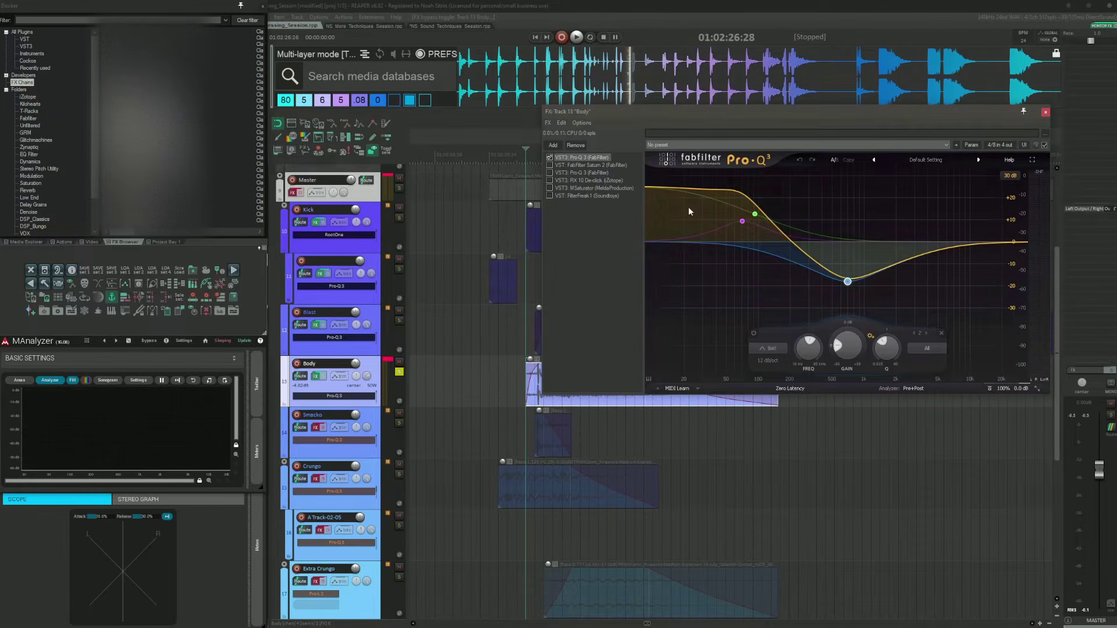
# Step: Inspect the first Pro-Q 3's EQ bands and display range, and audition the Body layer through it
pyautogui.click(755, 214)
pyautogui.click(737, 224)
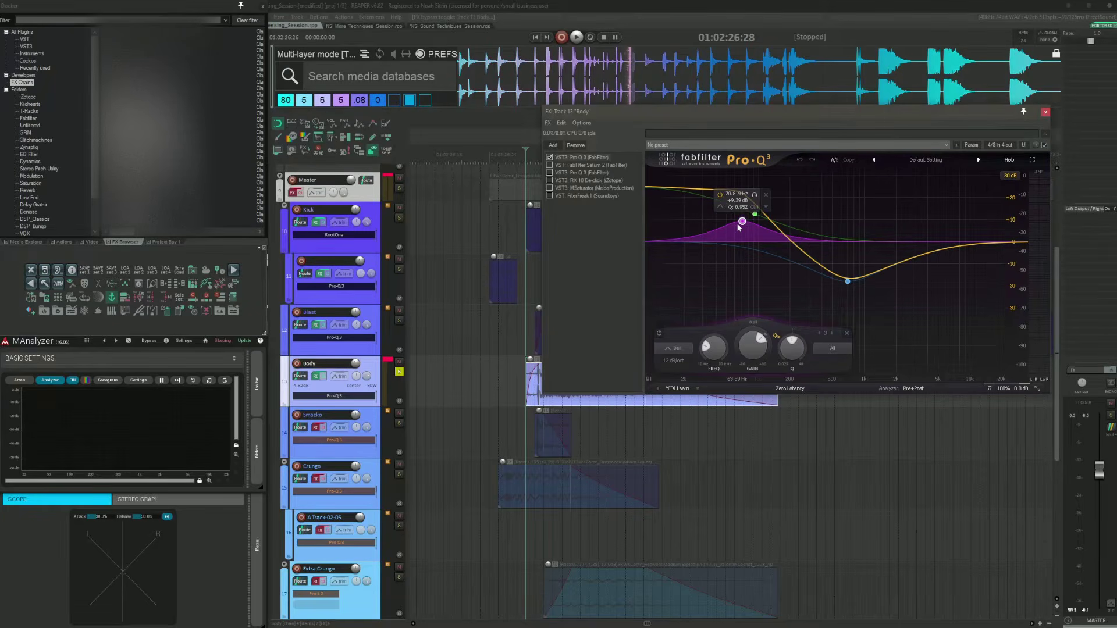
pyautogui.click(755, 215)
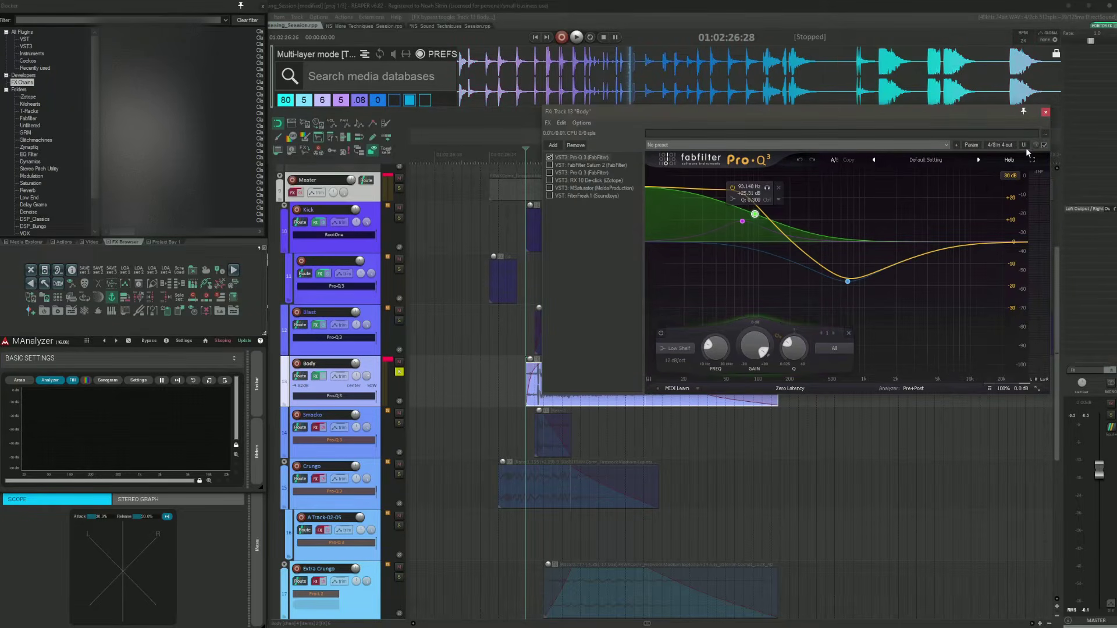
pyautogui.click(1011, 175)
pyautogui.click(1014, 196)
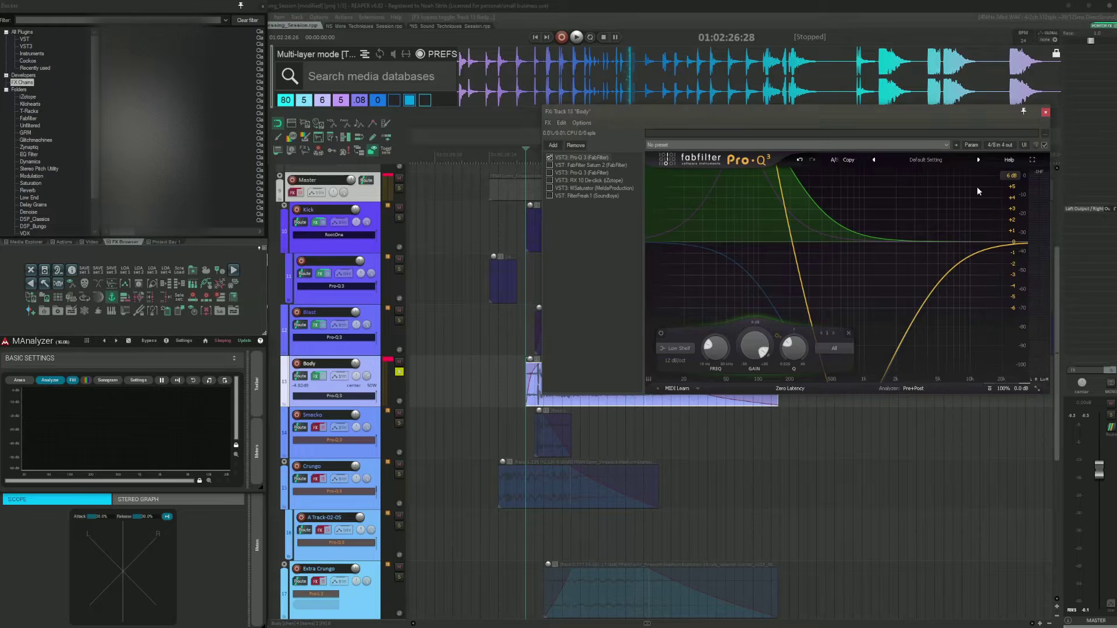
pyautogui.click(1011, 175)
pyautogui.click(1013, 219)
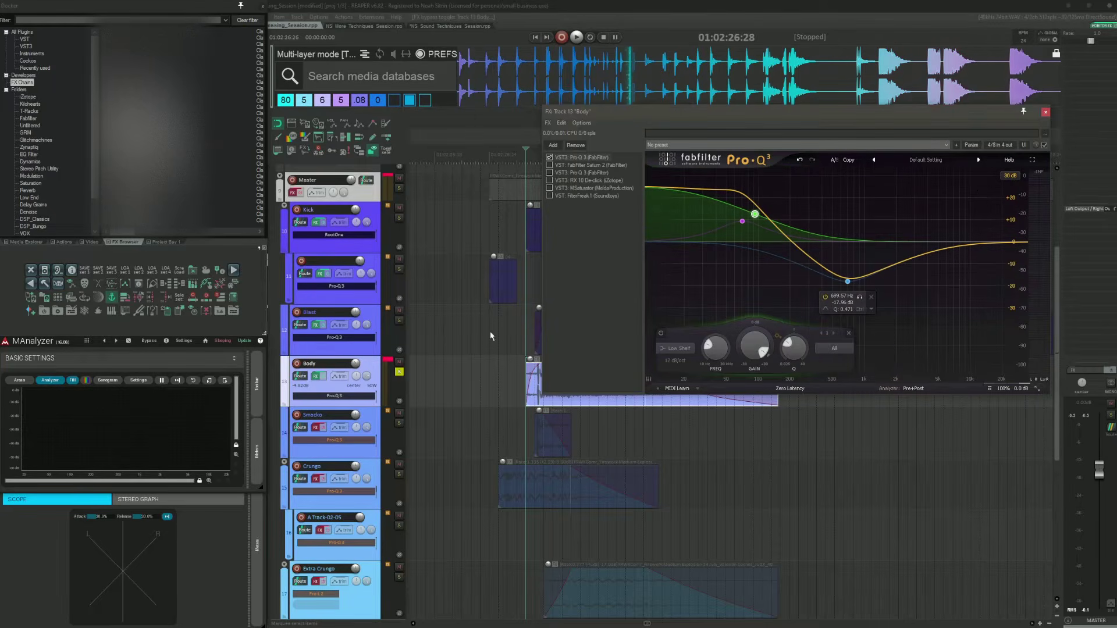
pyautogui.click(520, 377)
pyautogui.press('space')
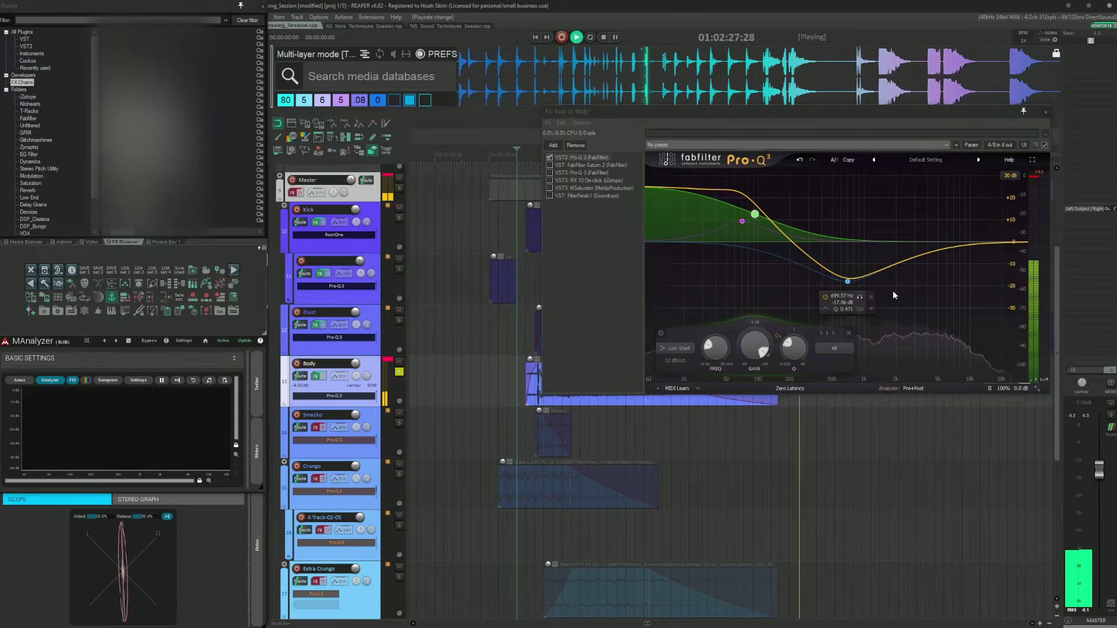
pyautogui.press('space')
pyautogui.click(853, 280)
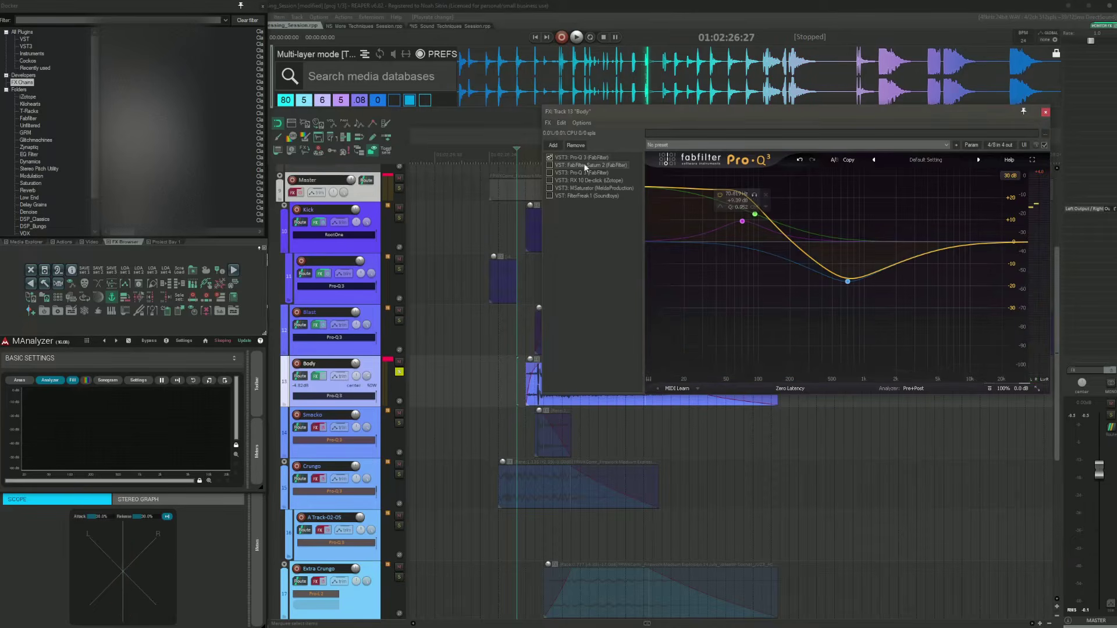
# Step: Enable Saturn 2 in the Body FX chain and audition the layer
pyautogui.click(583, 165)
pyautogui.click(550, 165)
pyautogui.moveTo(696, 113); pyautogui.dragTo(620, 71)
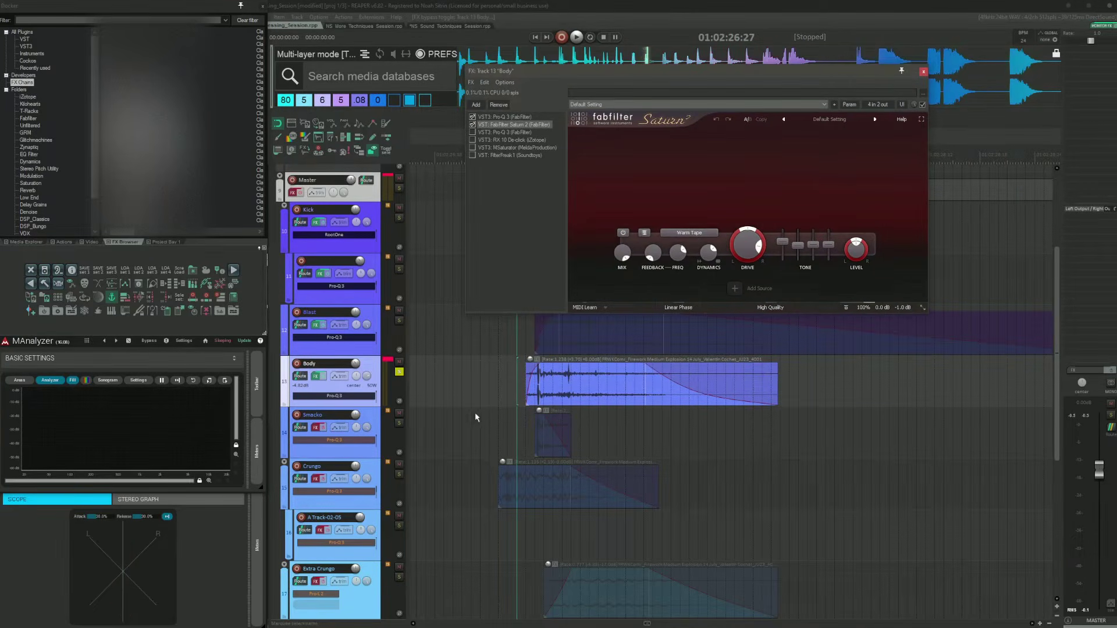
pyautogui.press('space')
pyautogui.press('space')
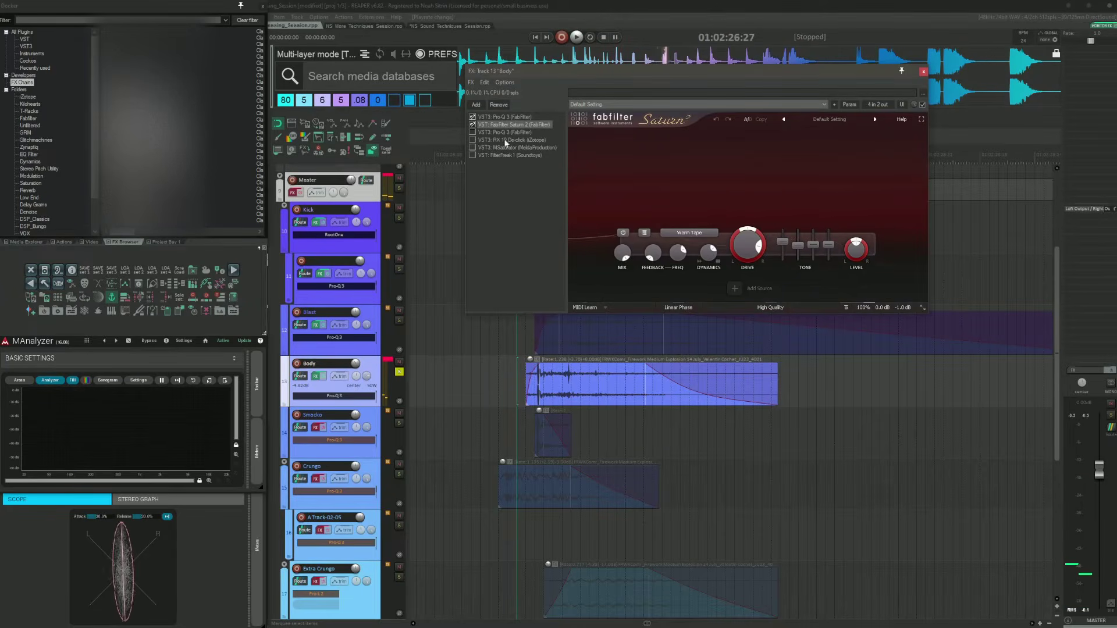
# Step: Enable the second Pro-Q 3 in the Body chain, inspect its low-cut band and audition the layer
pyautogui.click(494, 133)
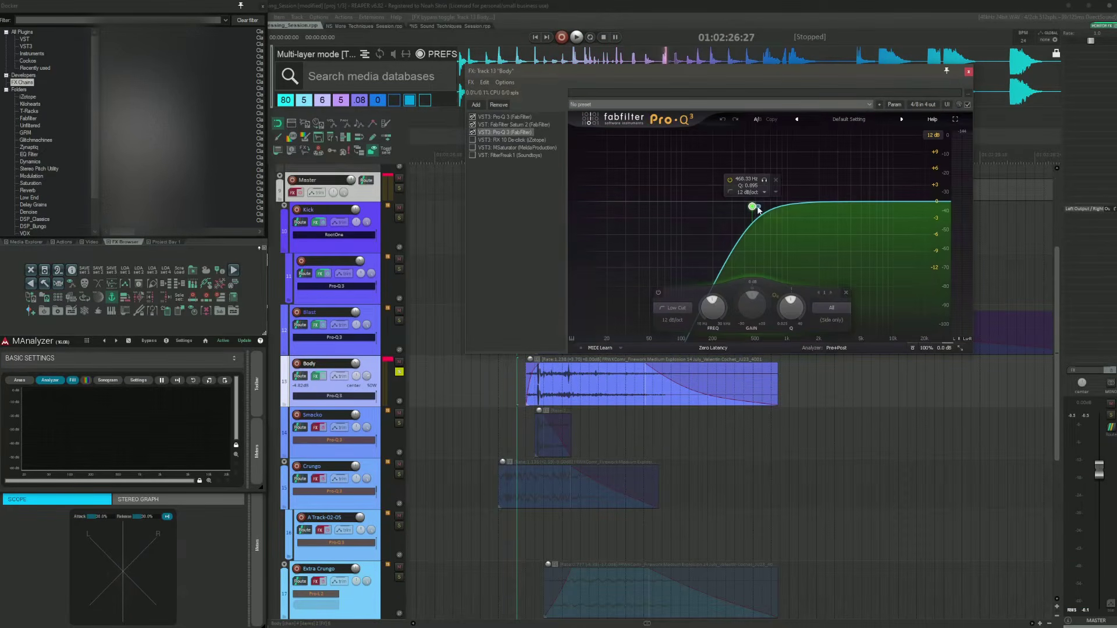
pyautogui.click(755, 207)
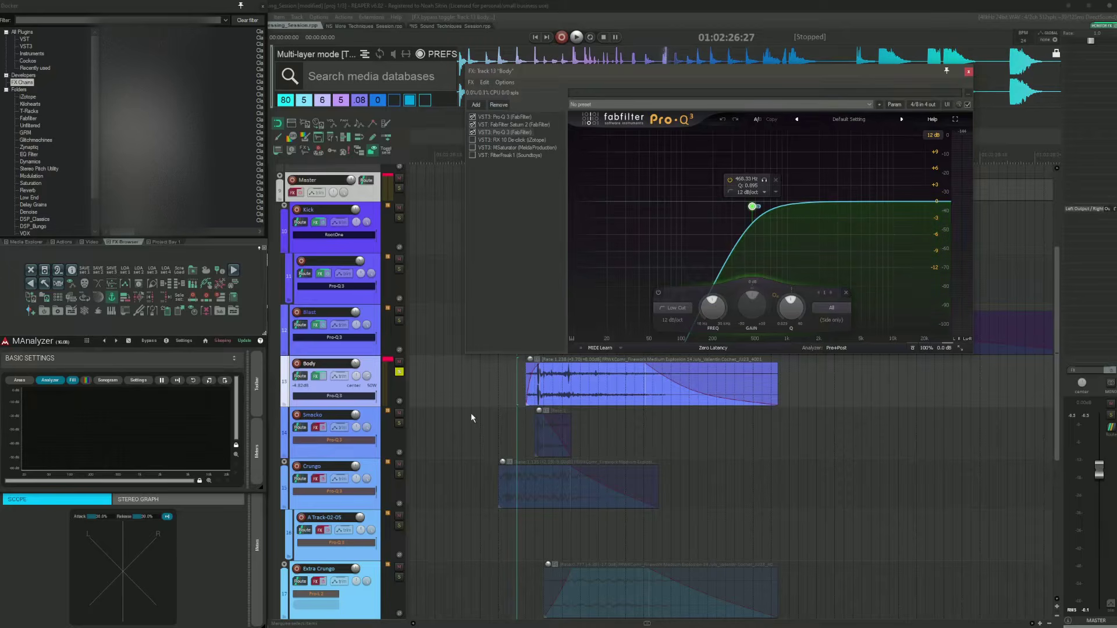
pyautogui.press('space')
pyautogui.press('space')
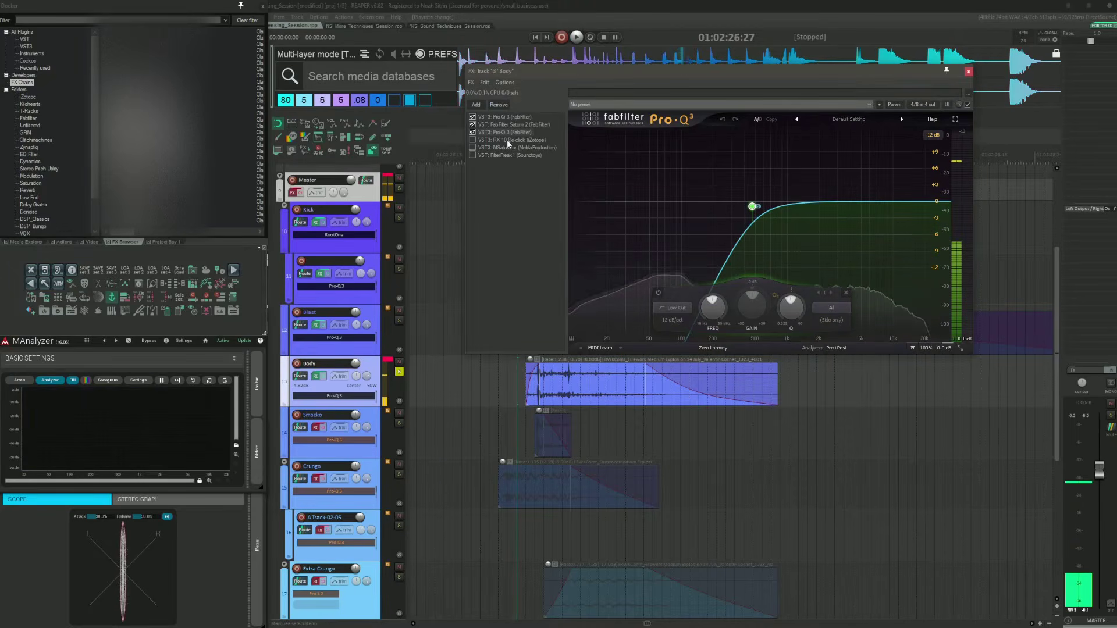
# Step: Enable RX 10 De-click in the Body chain and audition the layer
pyautogui.click(472, 140)
pyautogui.moveTo(563, 75); pyautogui.dragTo(750, 136)
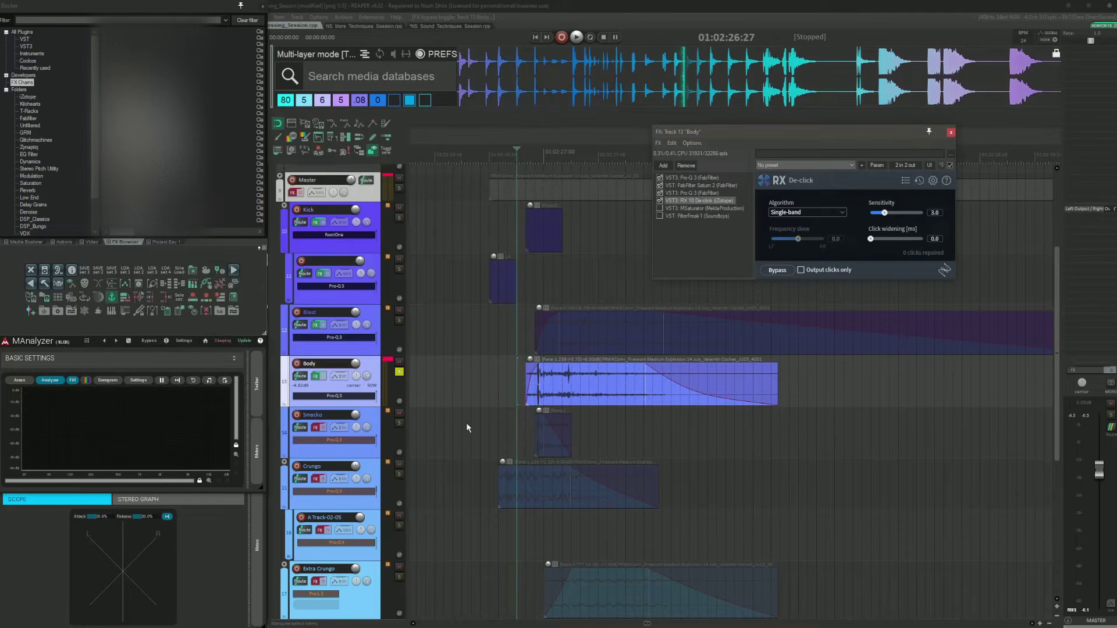
pyautogui.press('space')
pyautogui.press('space')
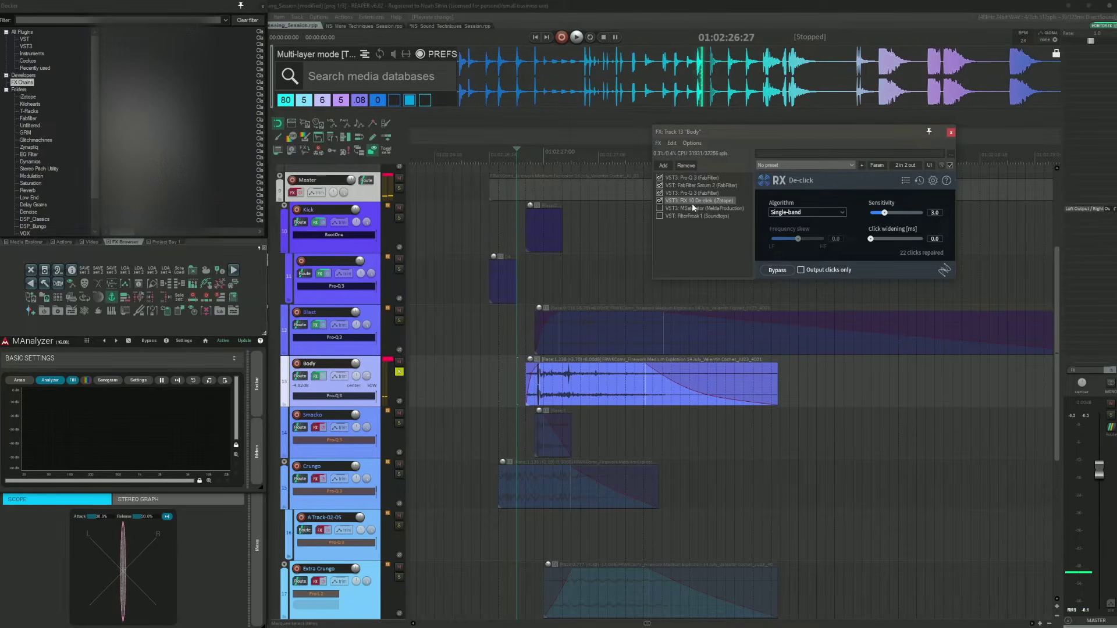
# Step: Enable MSaturator in the Body chain and audition the layer
pyautogui.click(700, 208)
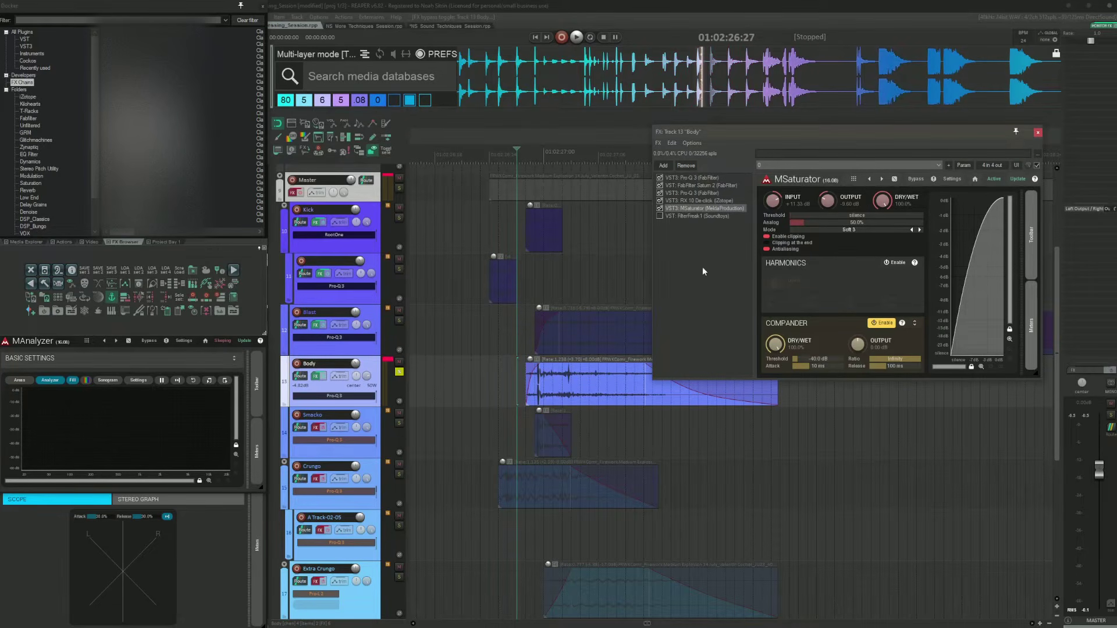
pyautogui.press('space')
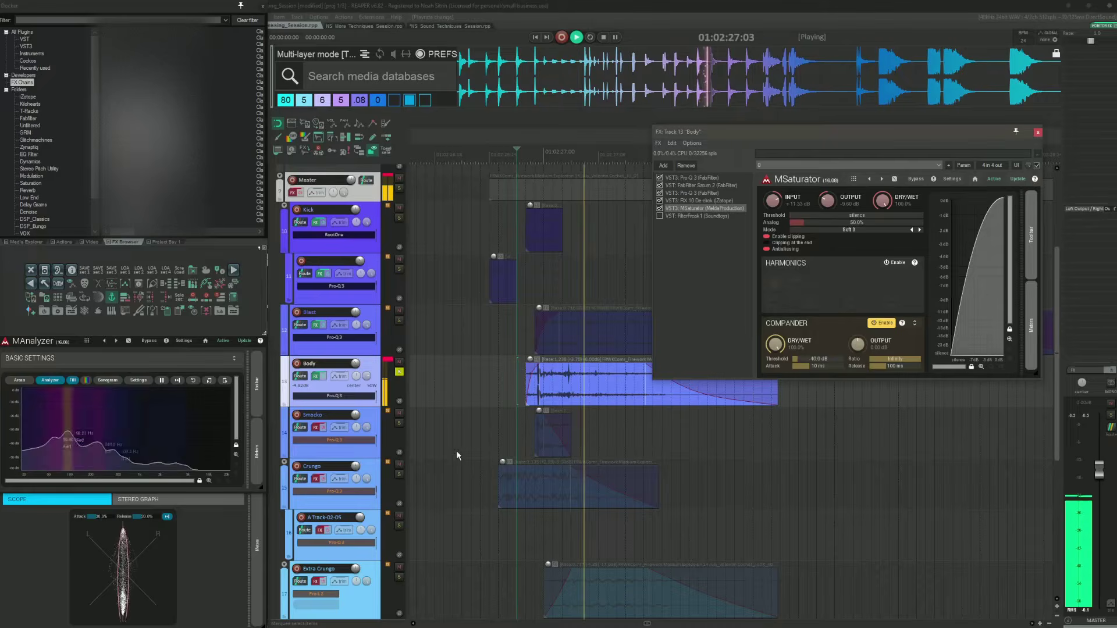
pyautogui.press('space')
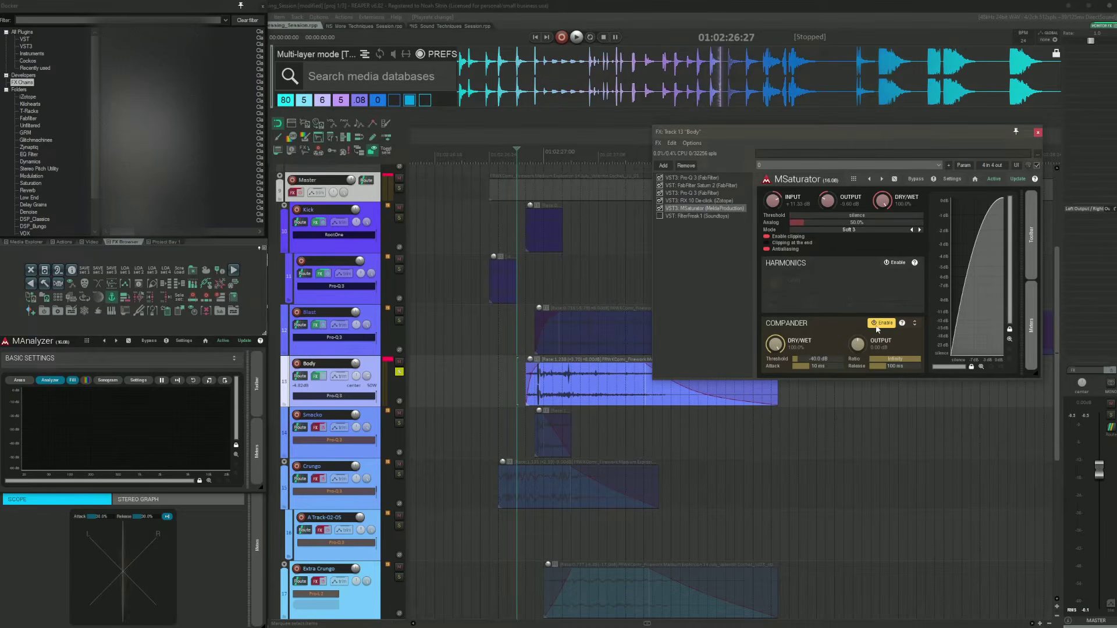
# Step: Enable FilterFreak 1 at the end of the Body chain and audition the layer from before the explosion
pyautogui.click(686, 215)
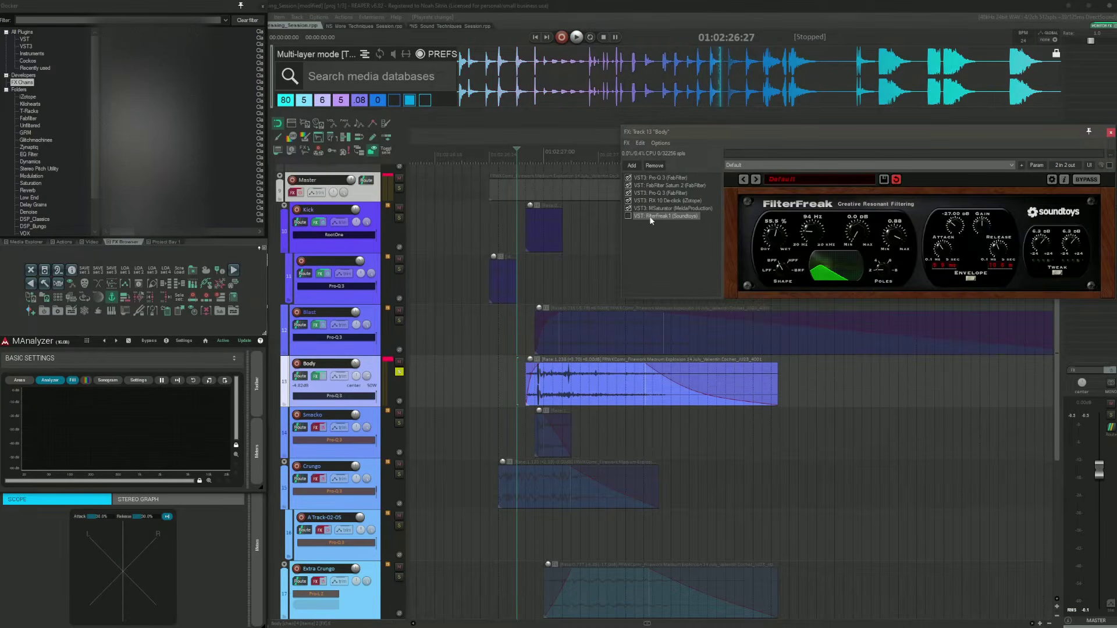
pyautogui.click(628, 216)
pyautogui.moveTo(751, 135); pyautogui.dragTo(516, 140)
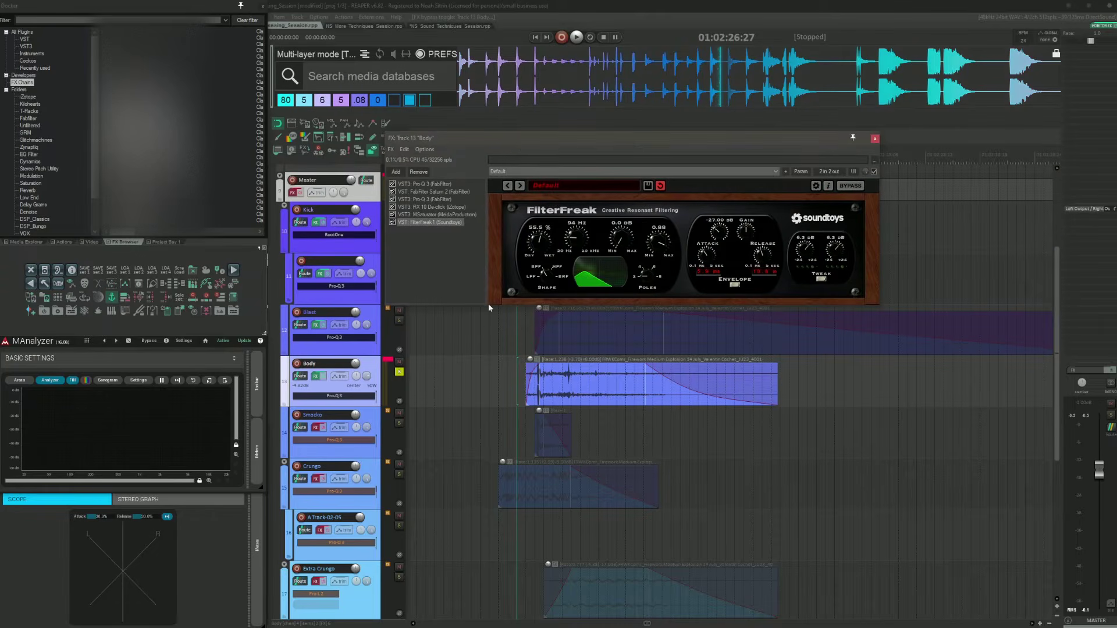
pyautogui.click(481, 387)
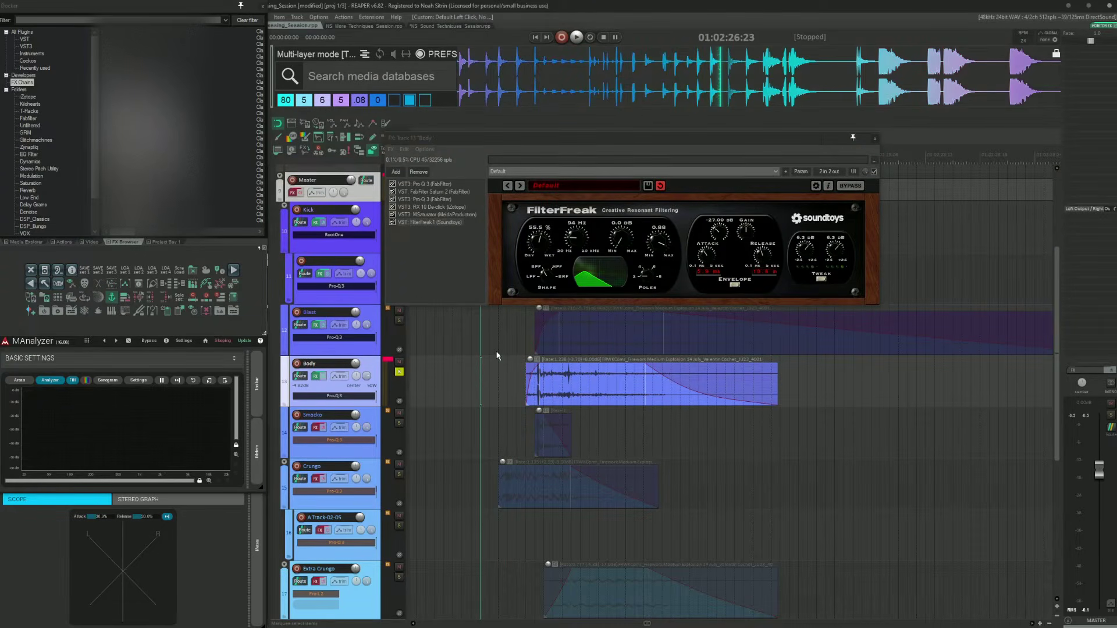
pyautogui.press('space')
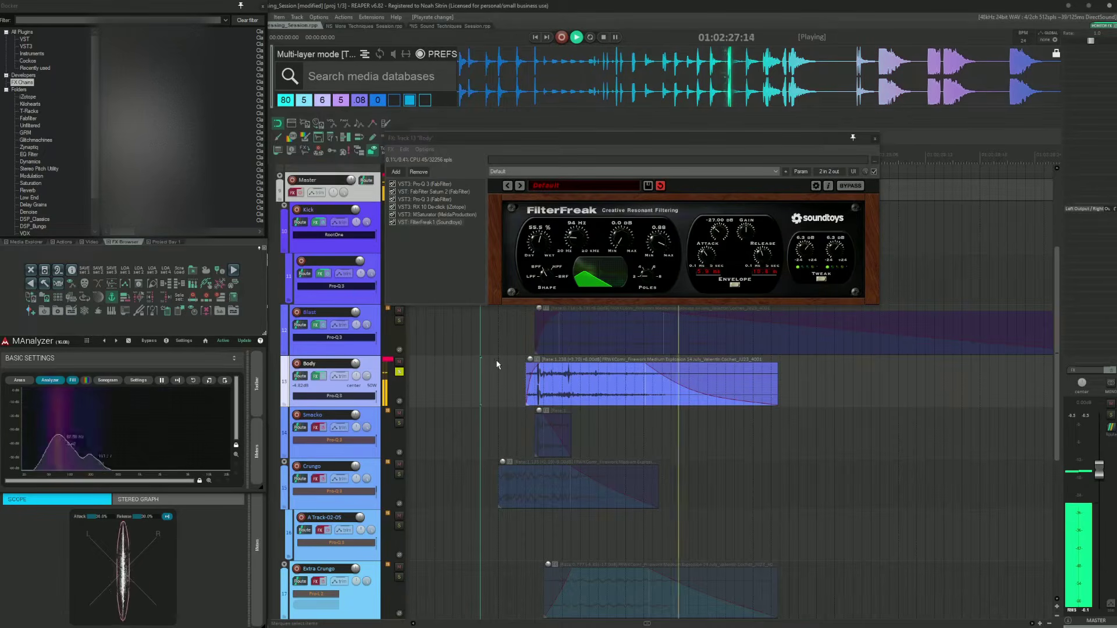
pyautogui.press('space')
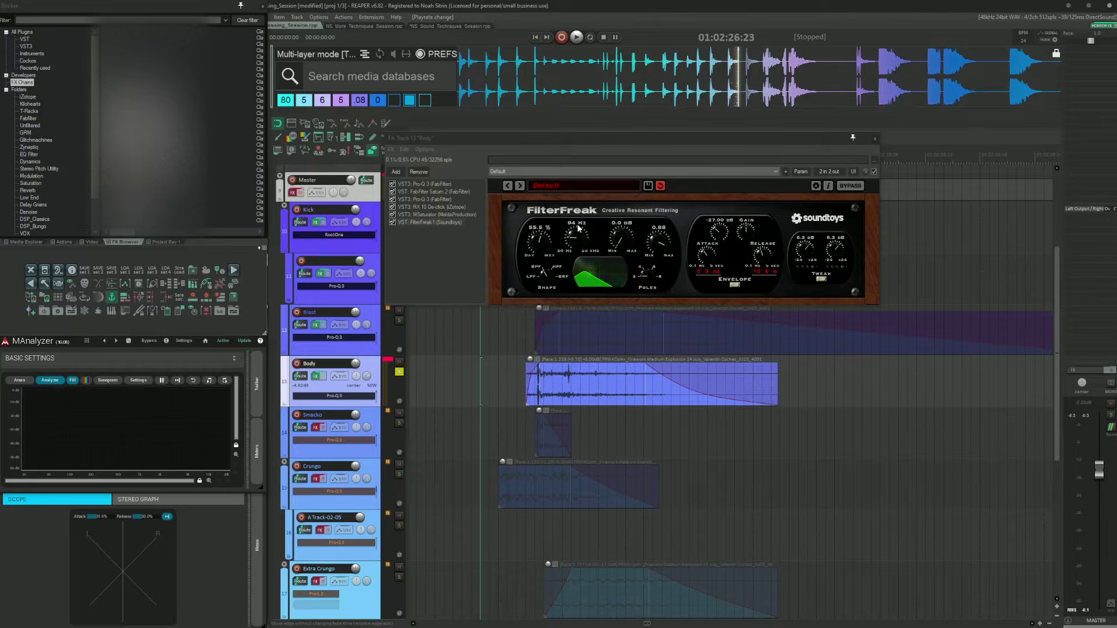
# Step: Audition the Body layer with FilterFreak's mix at 100%, then set the mix to 56.5%
pyautogui.moveTo(539, 230); pyautogui.dragTo(561, 205)
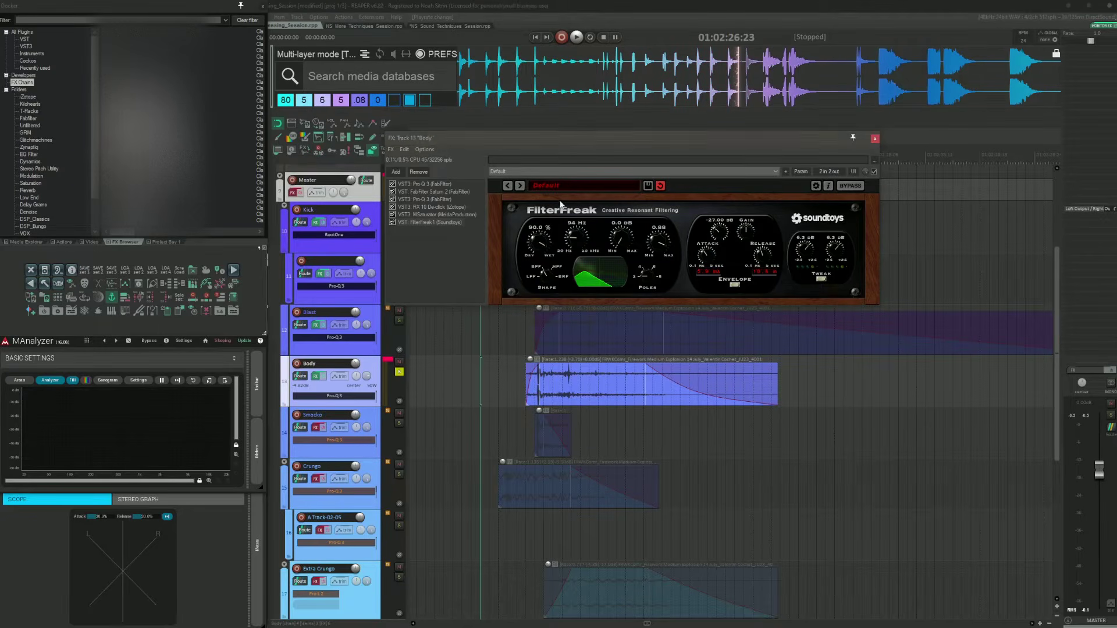
pyautogui.press('space')
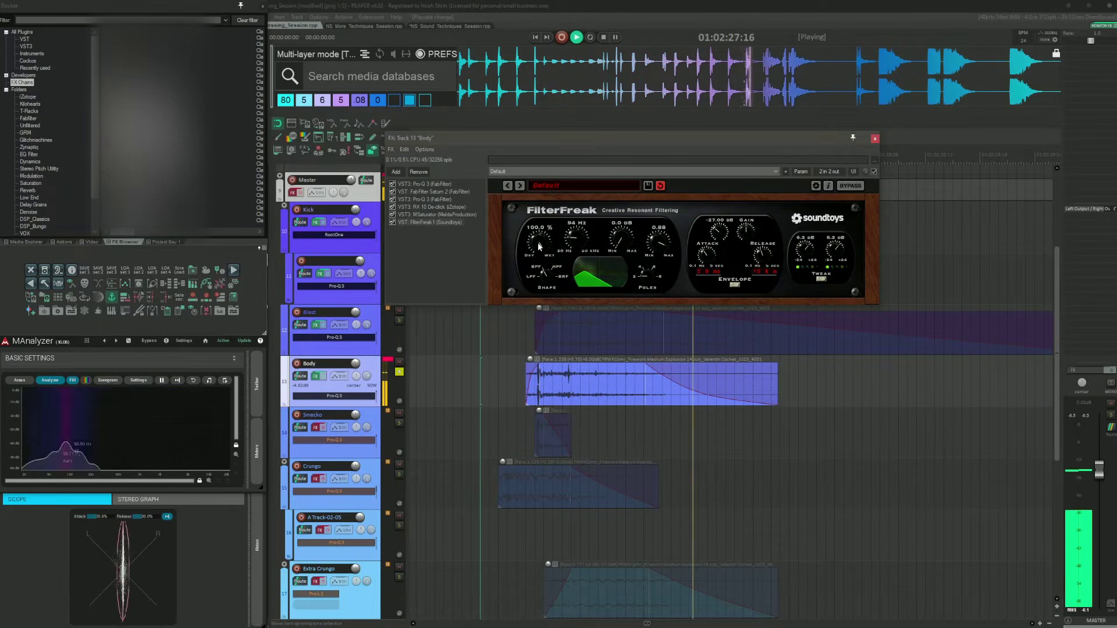
pyautogui.press('space')
pyautogui.moveTo(538, 244); pyautogui.dragTo(540, 280)
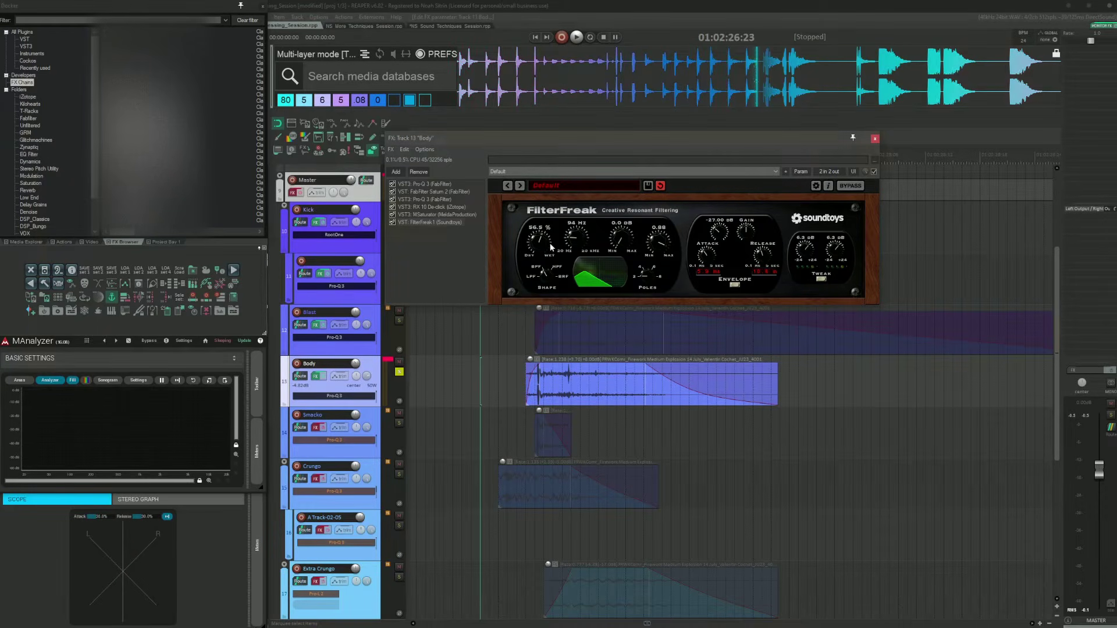
# Step: Open and close FilterFreak's extended modulation panel, then close the Body FX chain
pyautogui.click(829, 282)
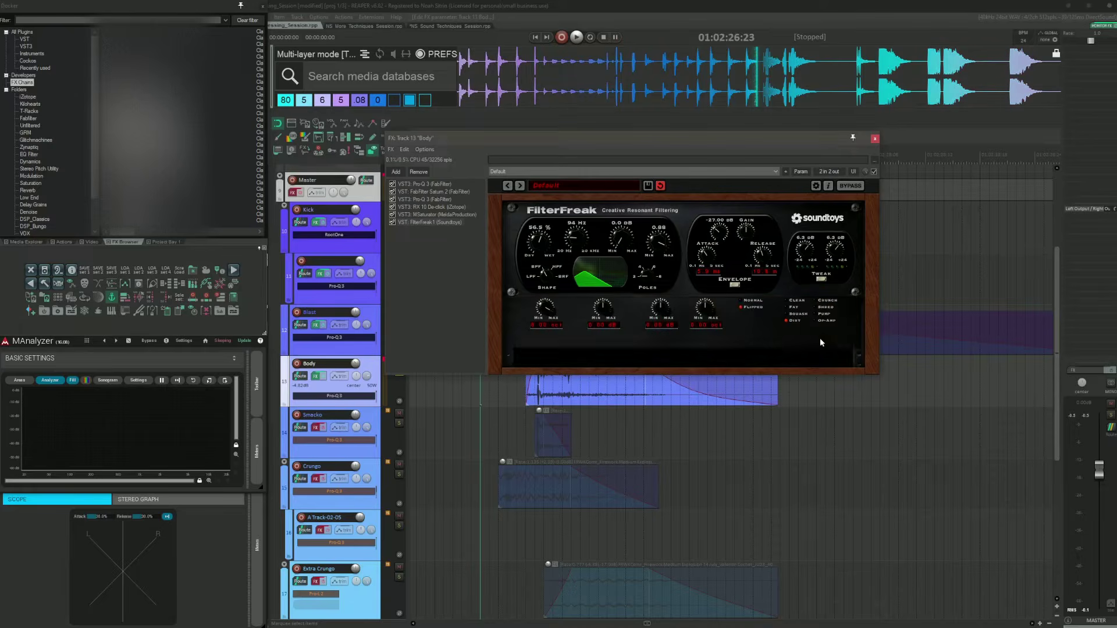
pyautogui.click(822, 282)
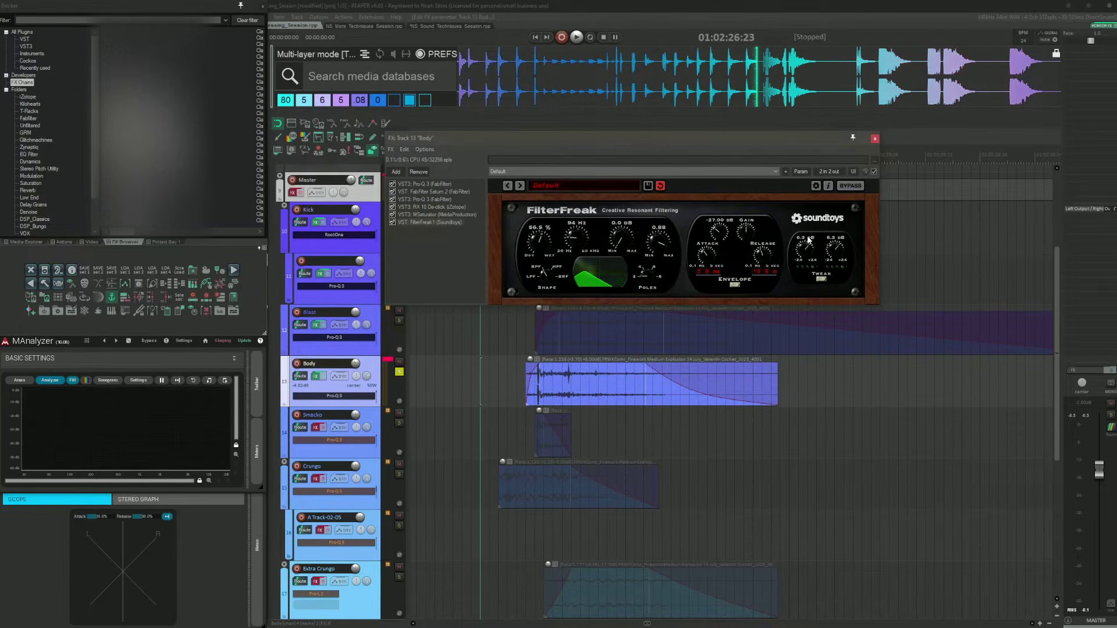
pyautogui.moveTo(758, 139); pyautogui.dragTo(821, 139)
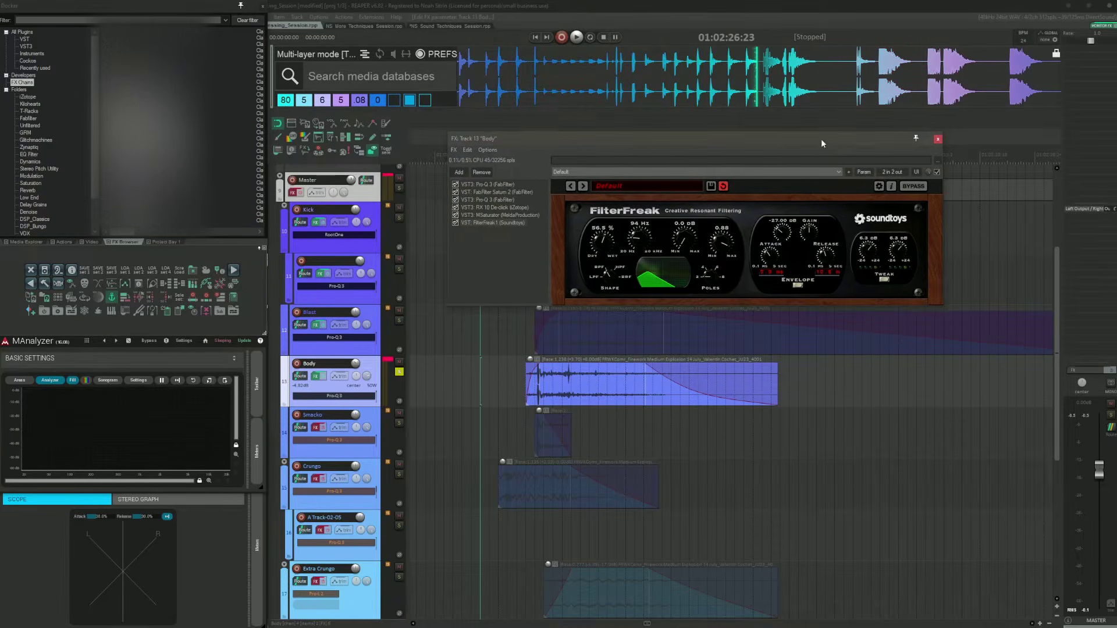
pyautogui.click(499, 403)
pyautogui.click(938, 140)
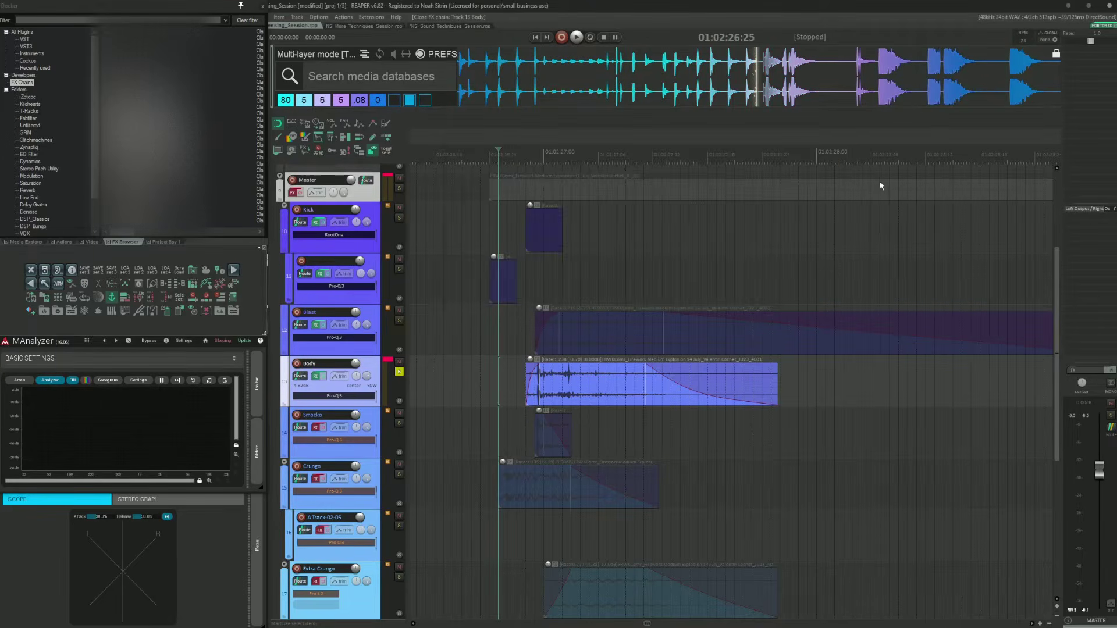
# Step: Select the Smacko track and audition its layer
pyautogui.click(488, 428)
pyautogui.scroll(-3, 489, 425)
pyautogui.scroll(2, 718, 317)
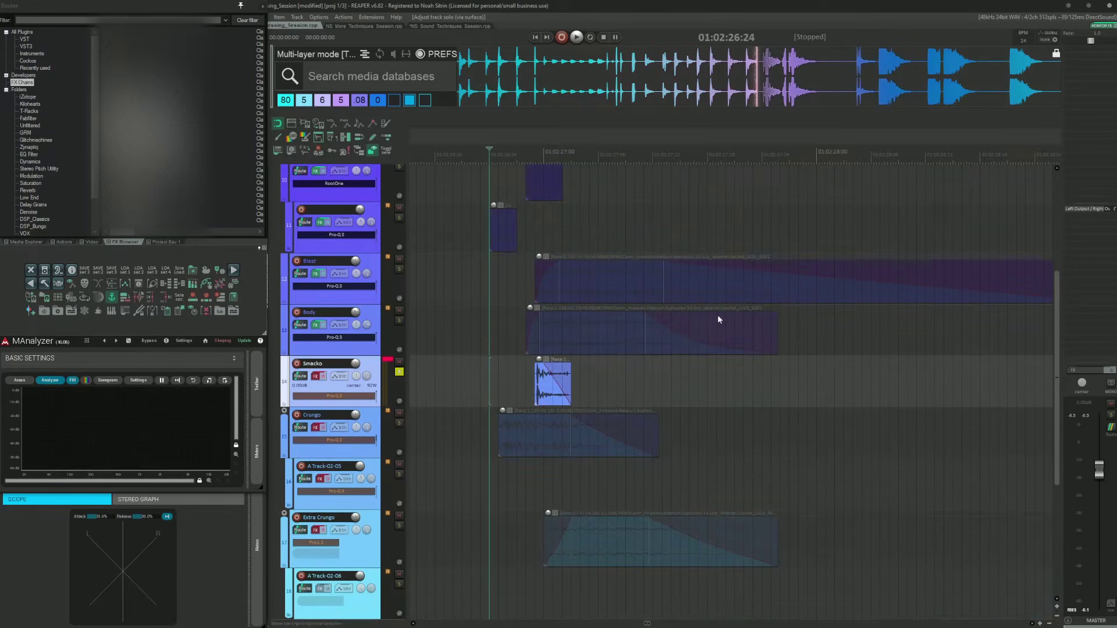
pyautogui.press('space')
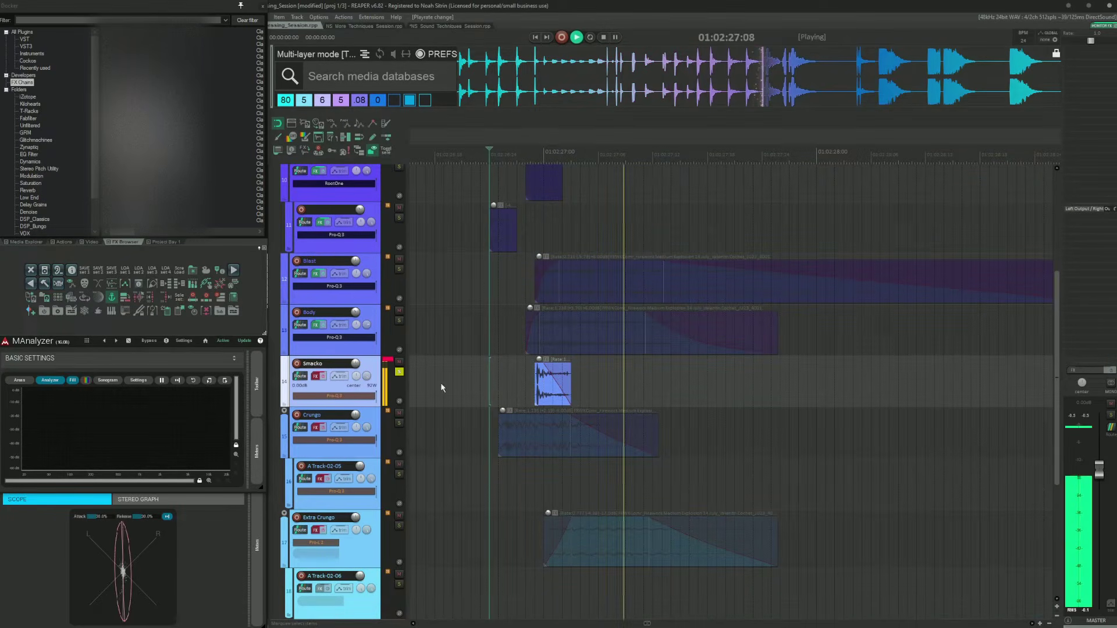
pyautogui.press('space')
# Step: Open the Smacko FX chain and browse its MTransientMB and first Pro-Q 3 plugins
pyautogui.click(323, 376)
pyautogui.click(316, 376)
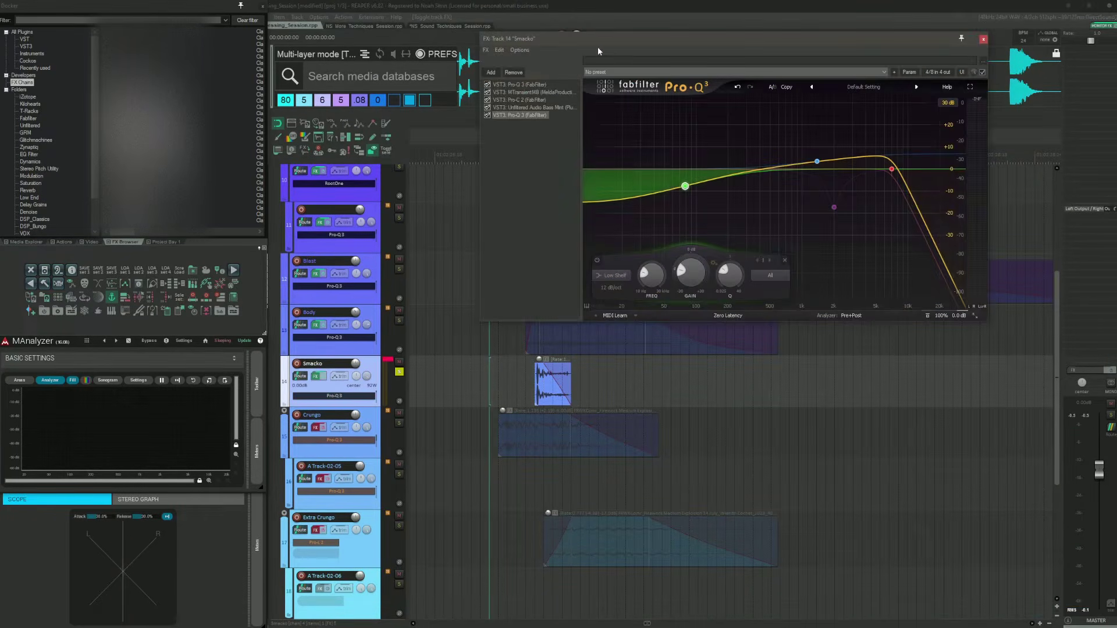
pyautogui.moveTo(602, 38); pyautogui.dragTo(626, 58)
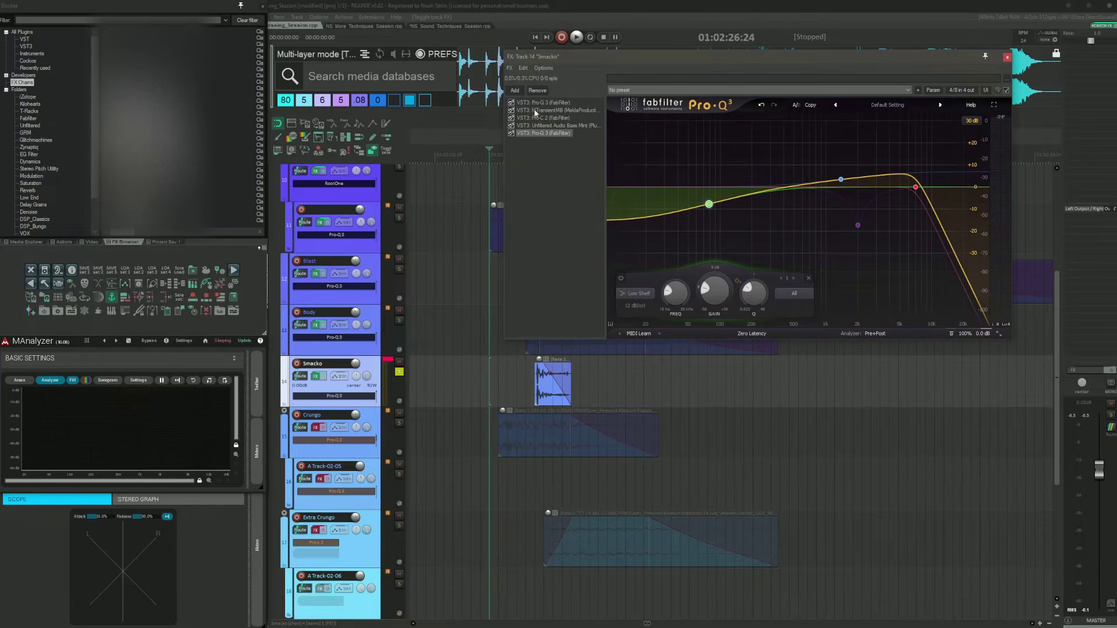
pyautogui.click(516, 110)
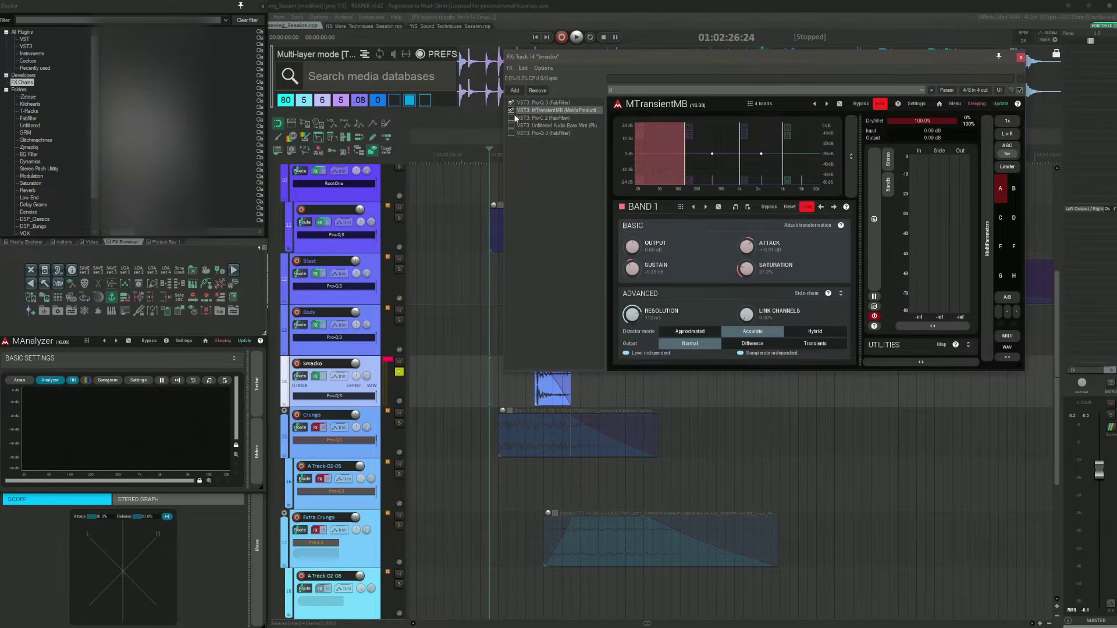
pyautogui.click(534, 104)
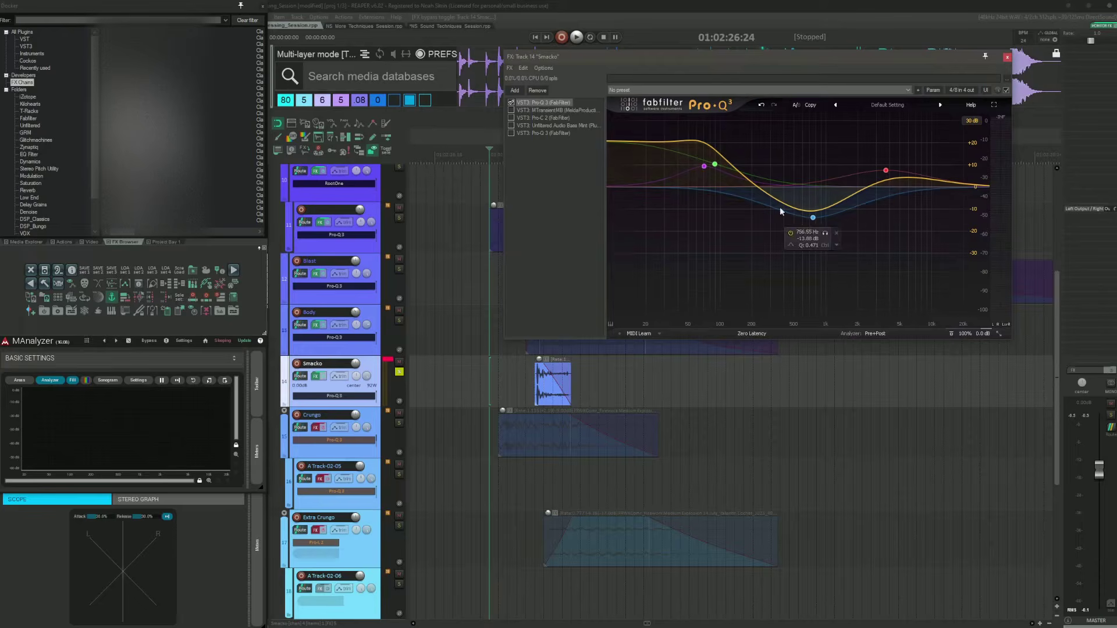
# Step: Inspect the first Pro-Q 3's EQ bands in the Smacko chain and audition the layer
pyautogui.click(716, 166)
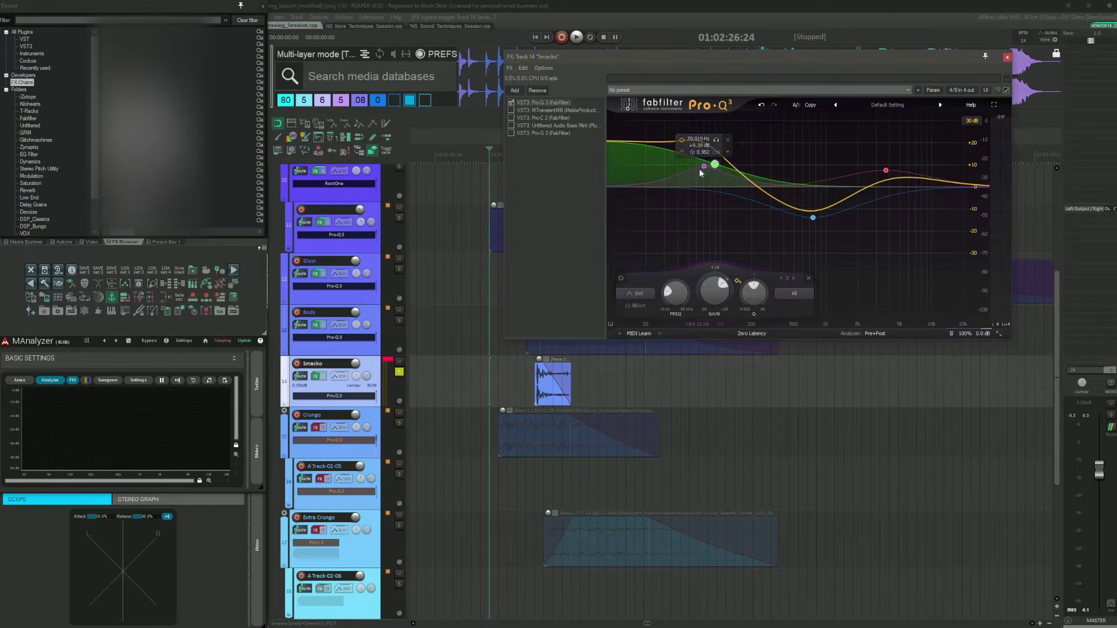
pyautogui.click(705, 168)
pyautogui.click(815, 217)
pyautogui.click(887, 171)
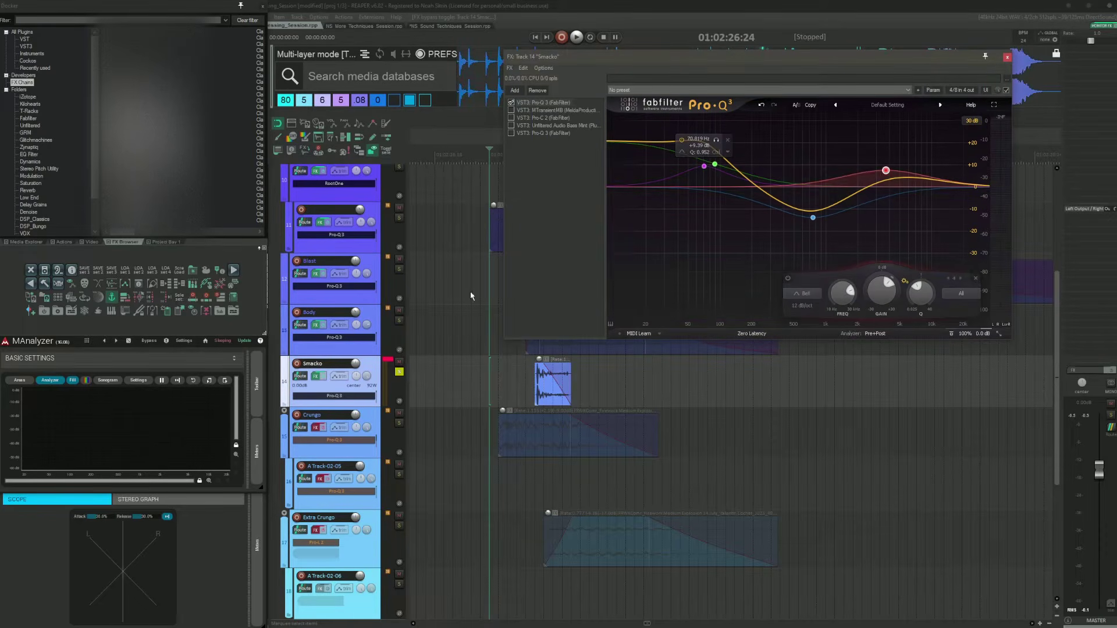
pyautogui.press('space')
pyautogui.press('space')
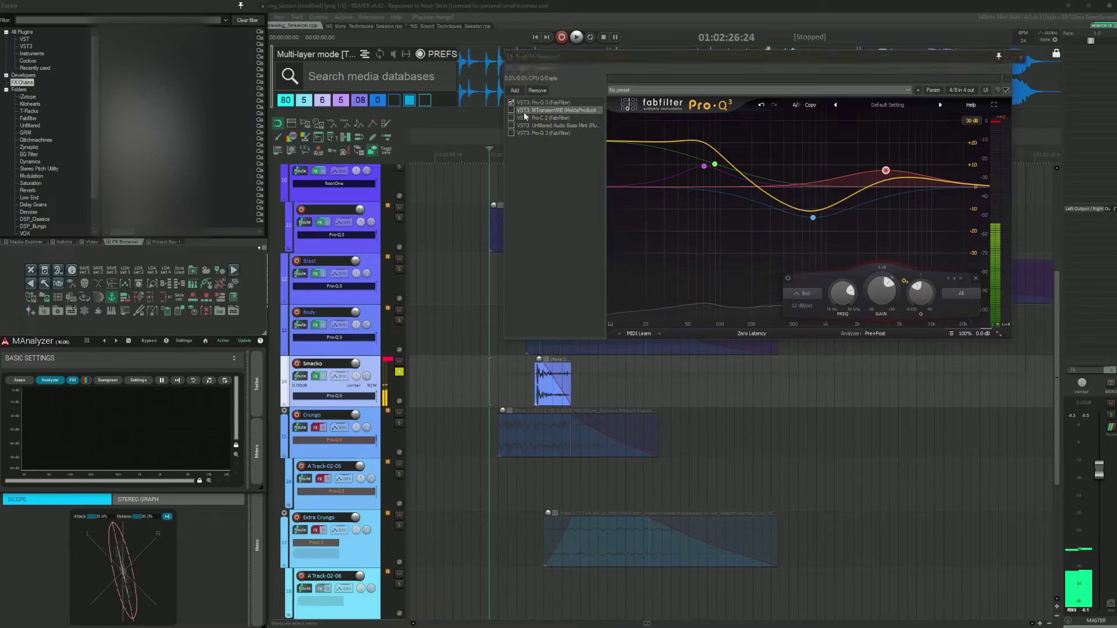
# Step: Enable MTransientMB in the Smacko chain, select its fourth band and audition the layer
pyautogui.click(511, 110)
pyautogui.moveTo(641, 55); pyautogui.dragTo(597, 62)
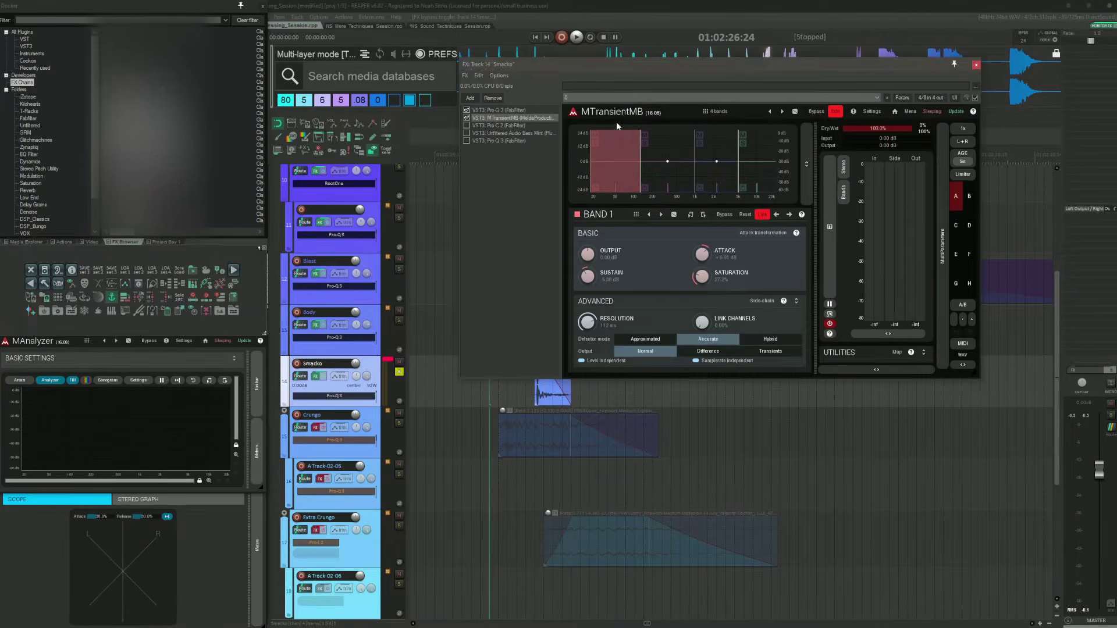
pyautogui.click(671, 137)
pyautogui.click(722, 137)
pyautogui.click(761, 143)
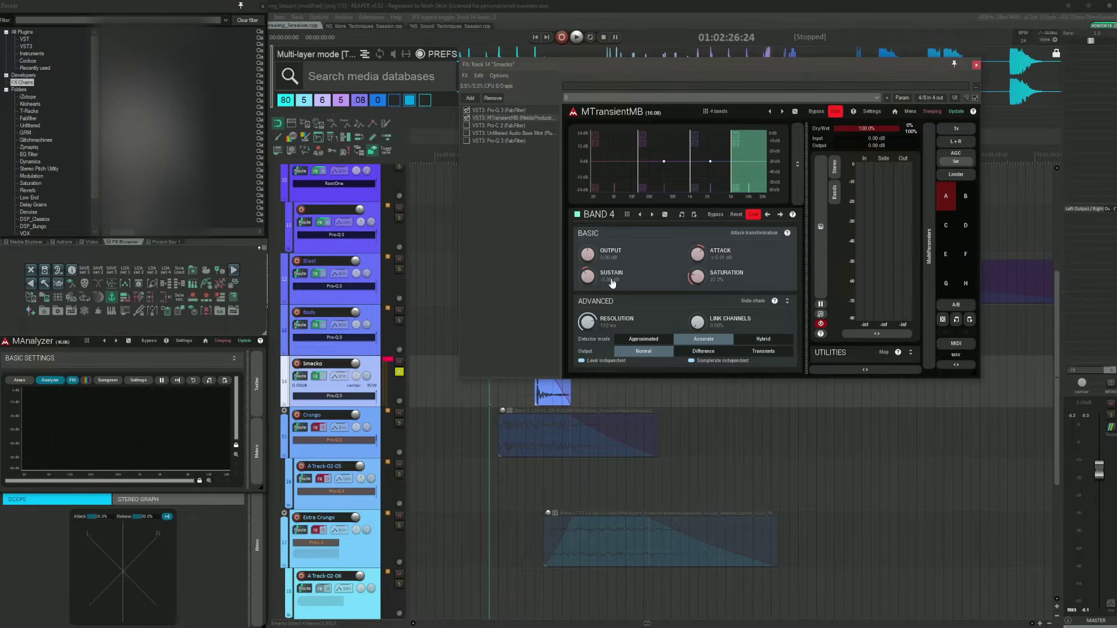
pyautogui.click(480, 399)
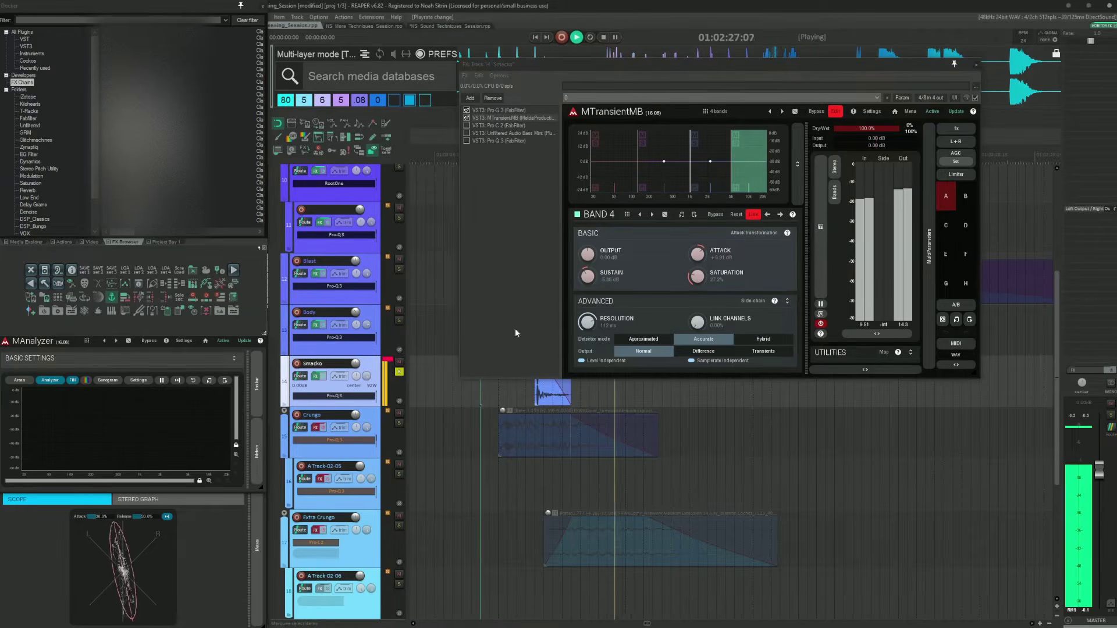
# Step: Enable Pro-C 2 and Bass-Mint in the Smacko chain, auditioning the layer after each
pyautogui.click(476, 127)
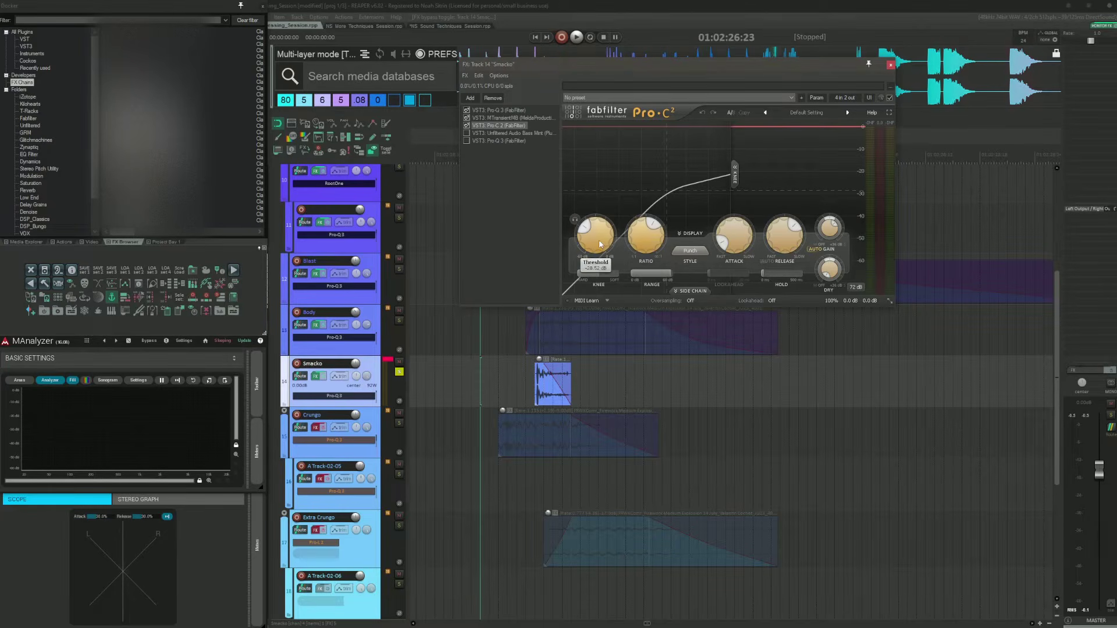
pyautogui.press('space')
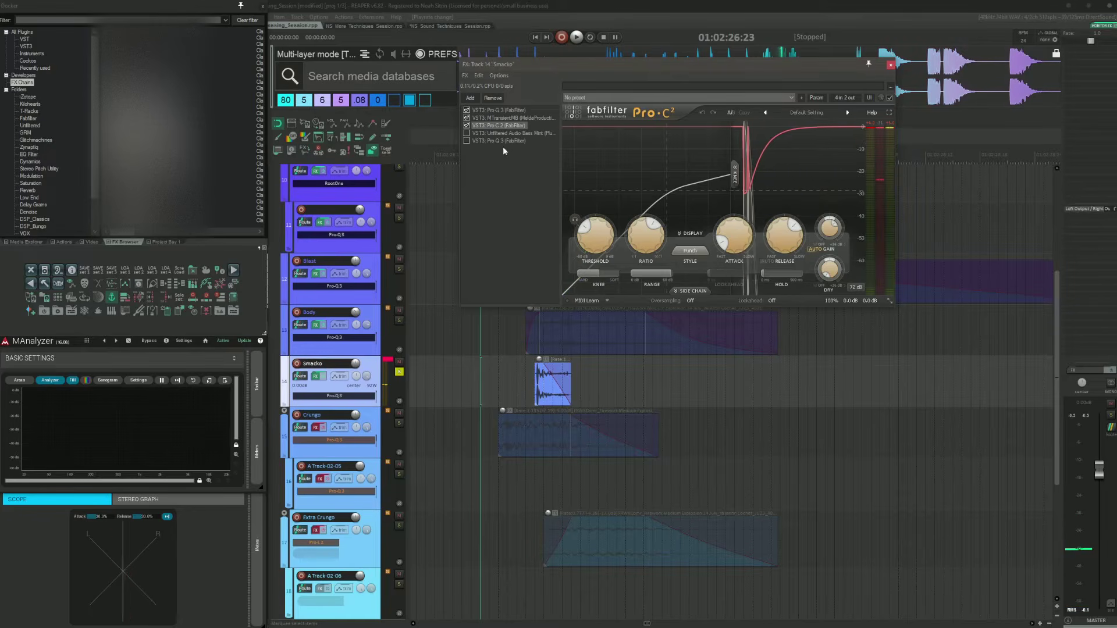
pyautogui.click(483, 133)
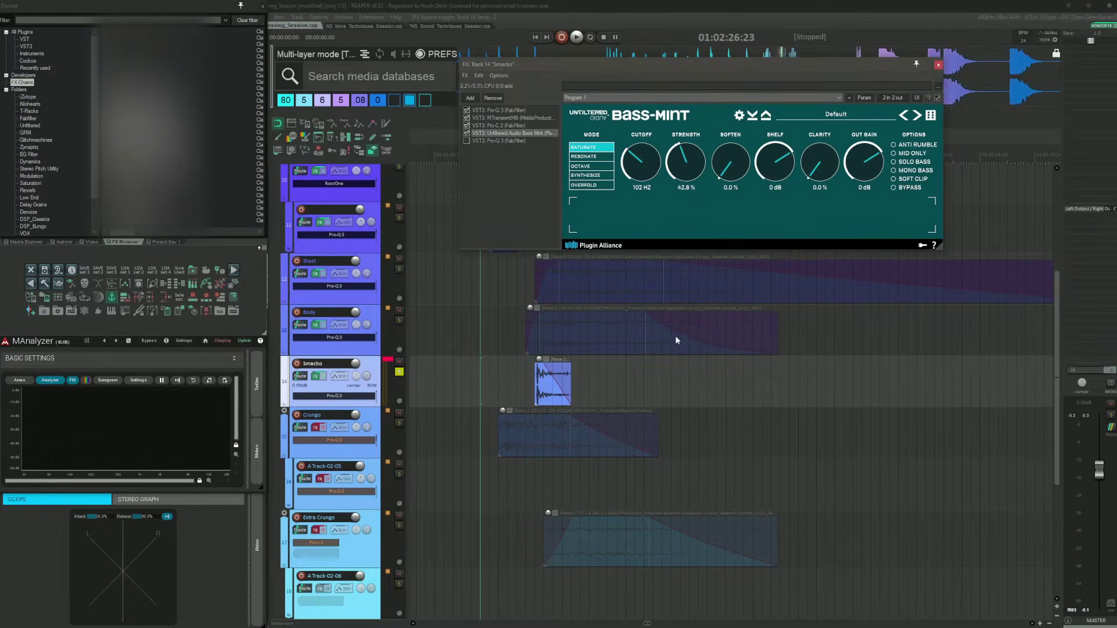
pyautogui.press('space')
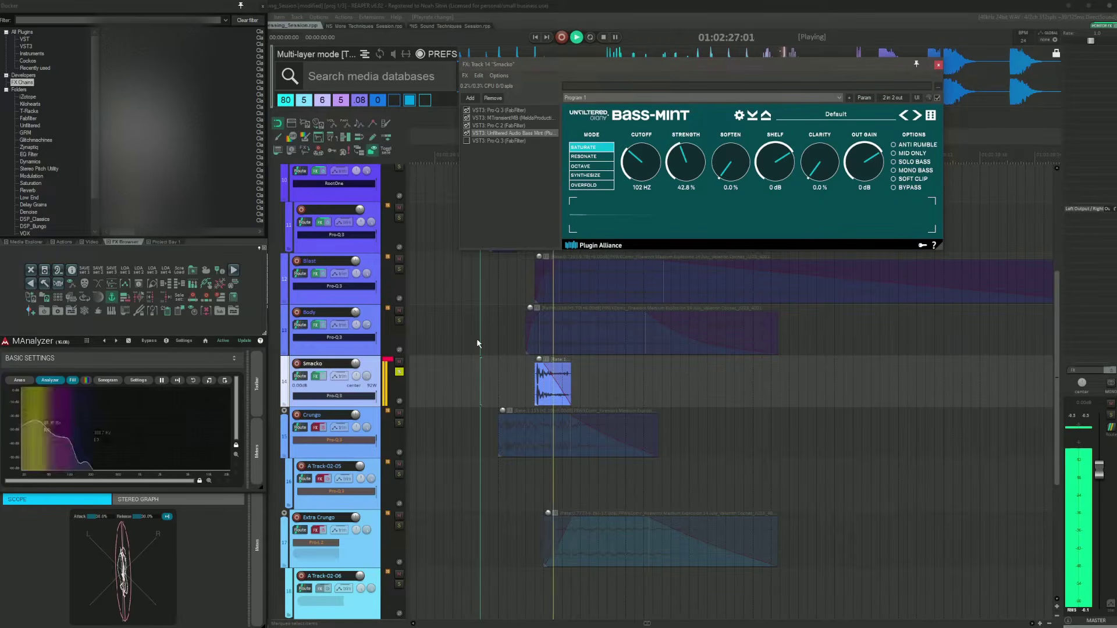
pyautogui.press('space')
# Step: Try adding FabFilter Saturn 2 with a low crossover band to the Smacko chain, then remove it
pyautogui.press('q')
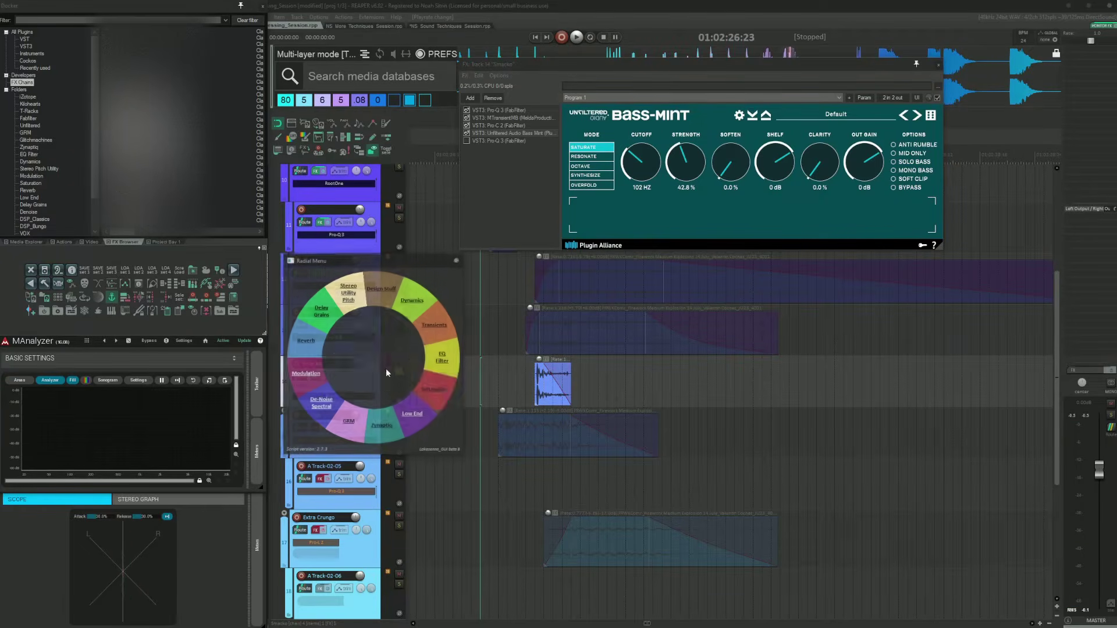
pyautogui.click(445, 374)
pyautogui.click(448, 367)
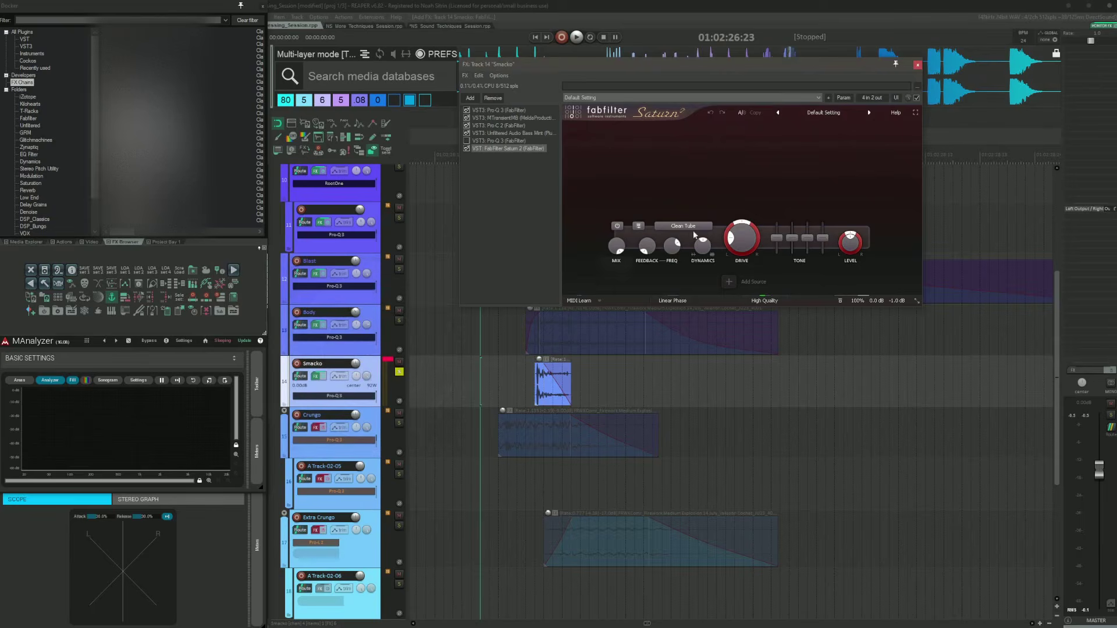
pyautogui.click(502, 133)
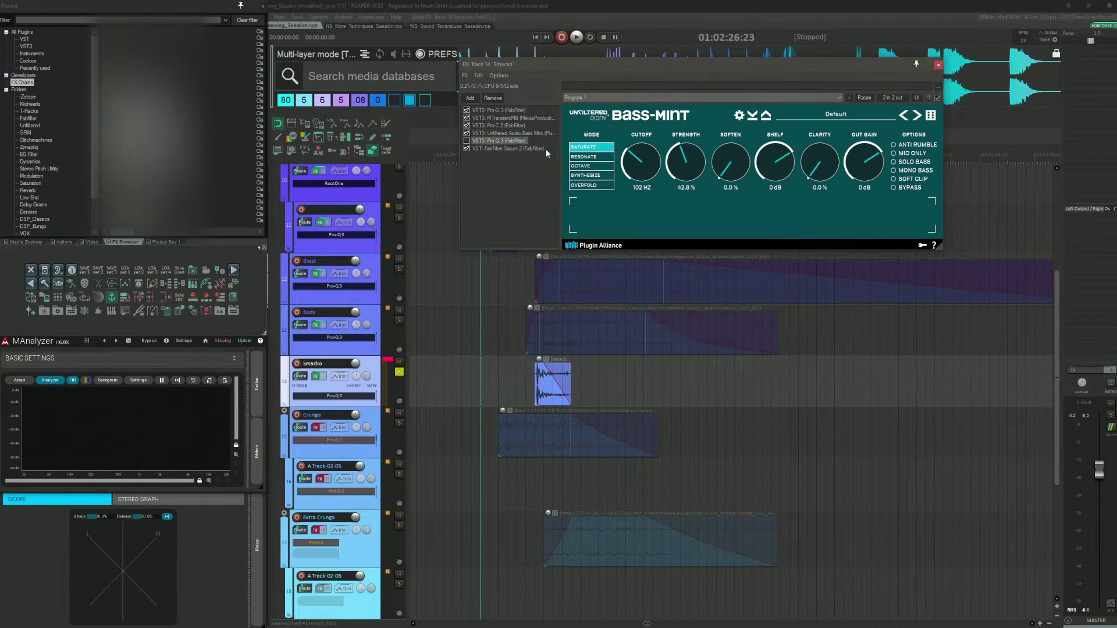
pyautogui.click(528, 147)
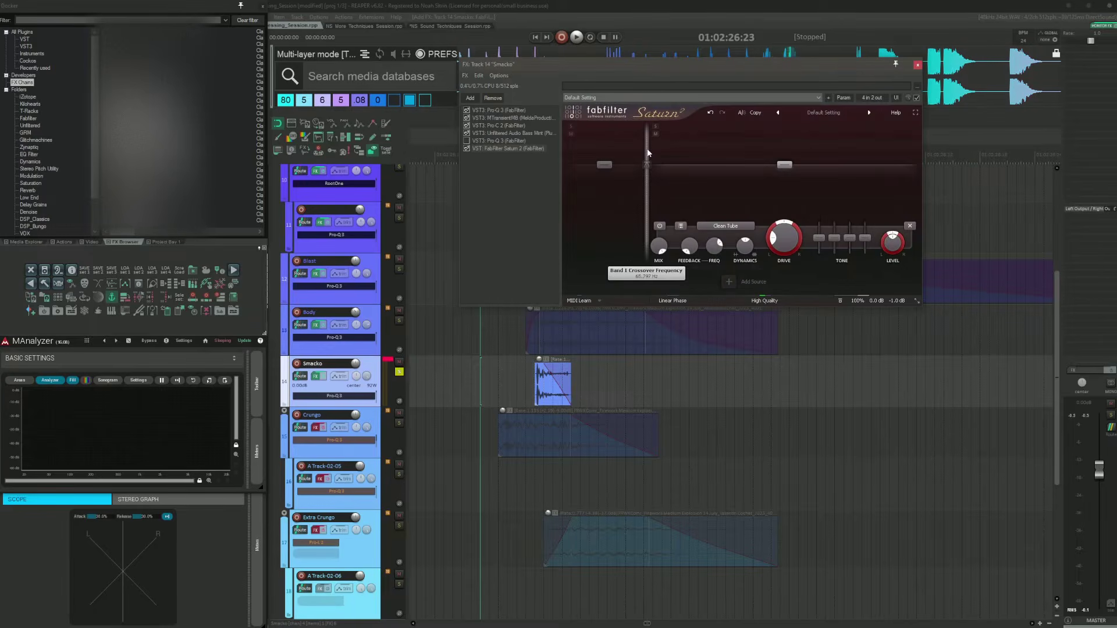
pyautogui.moveTo(648, 152); pyautogui.dragTo(669, 151)
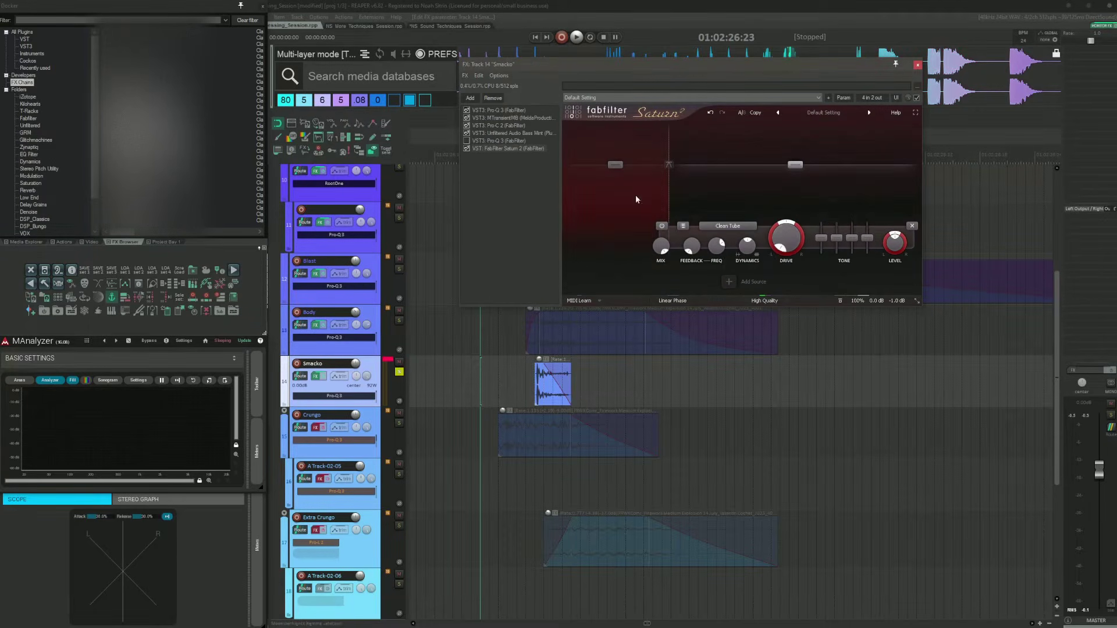
pyautogui.click(492, 97)
# Step: Review Bass-Mint and the final Pro-Q 3 in the Smacko chain, audition the layer, and close the chain
pyautogui.click(503, 132)
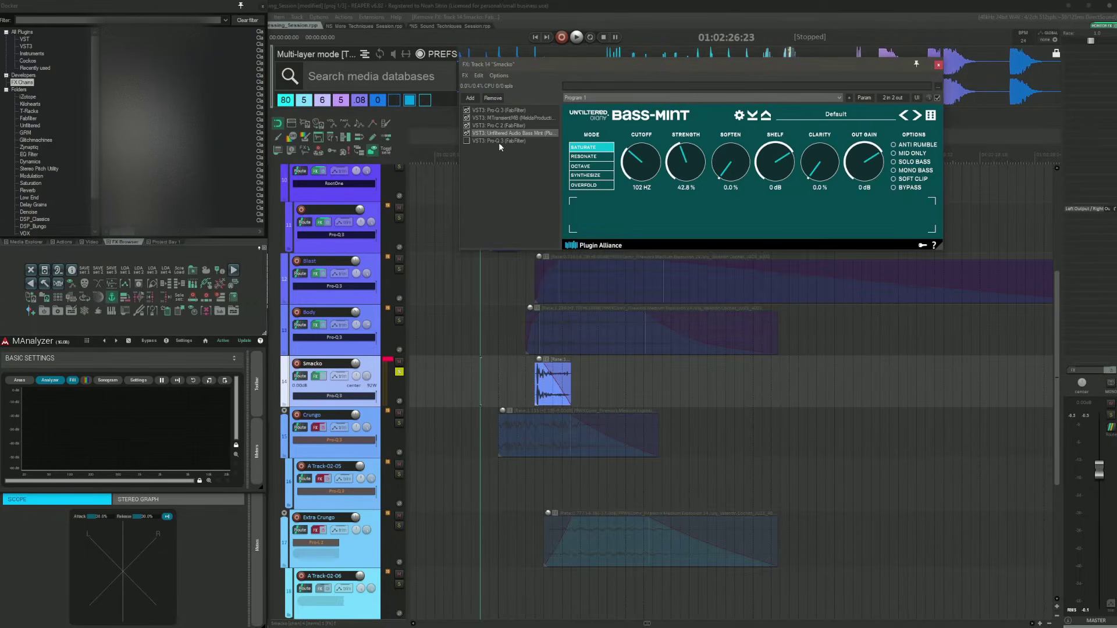
pyautogui.press('space')
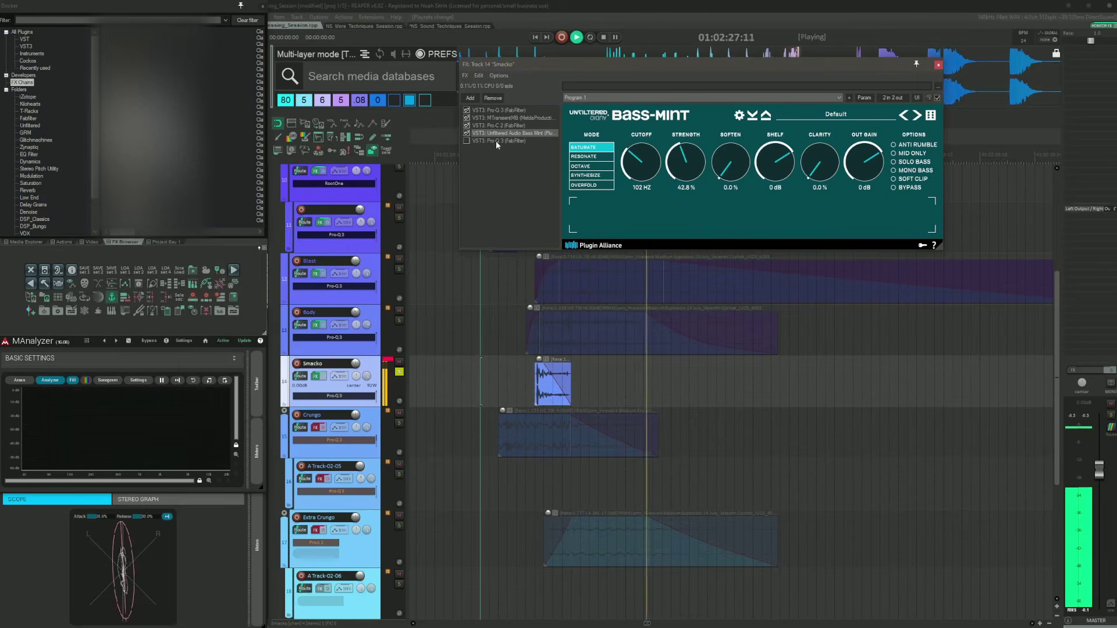
pyautogui.click(496, 140)
pyautogui.moveTo(610, 64); pyautogui.dragTo(557, 49)
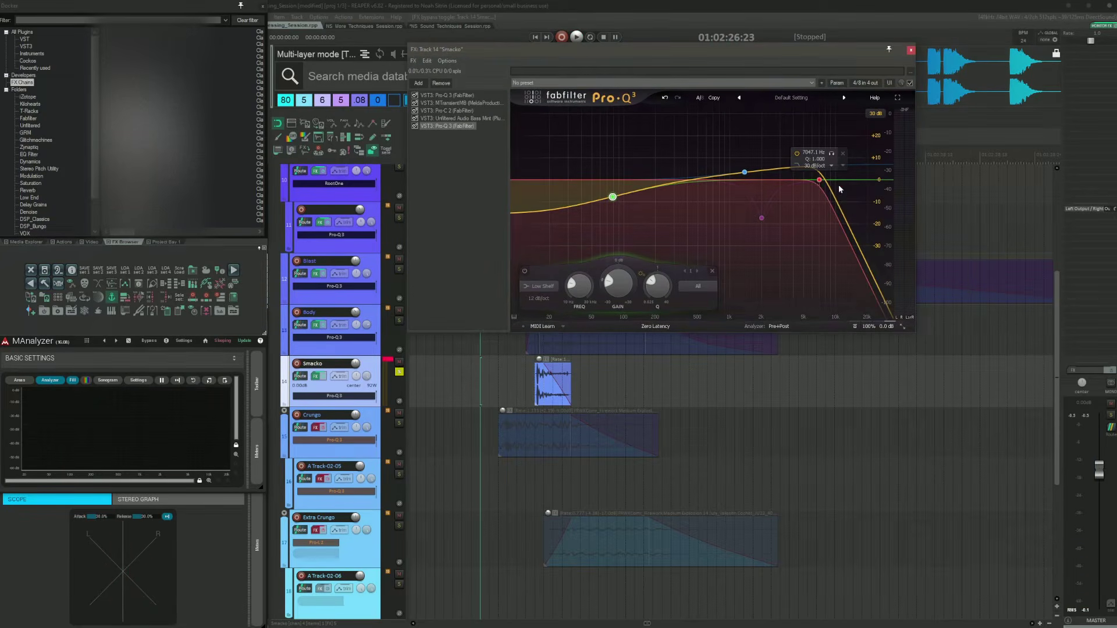
pyautogui.click(508, 378)
pyautogui.press('space')
pyautogui.press('space')
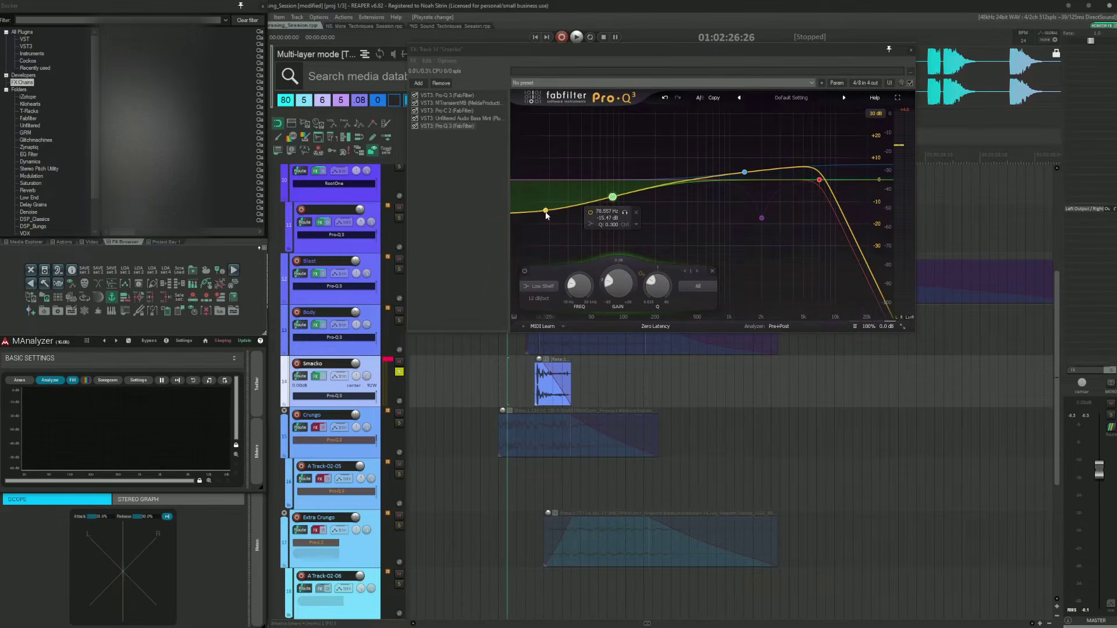
pyautogui.click(910, 51)
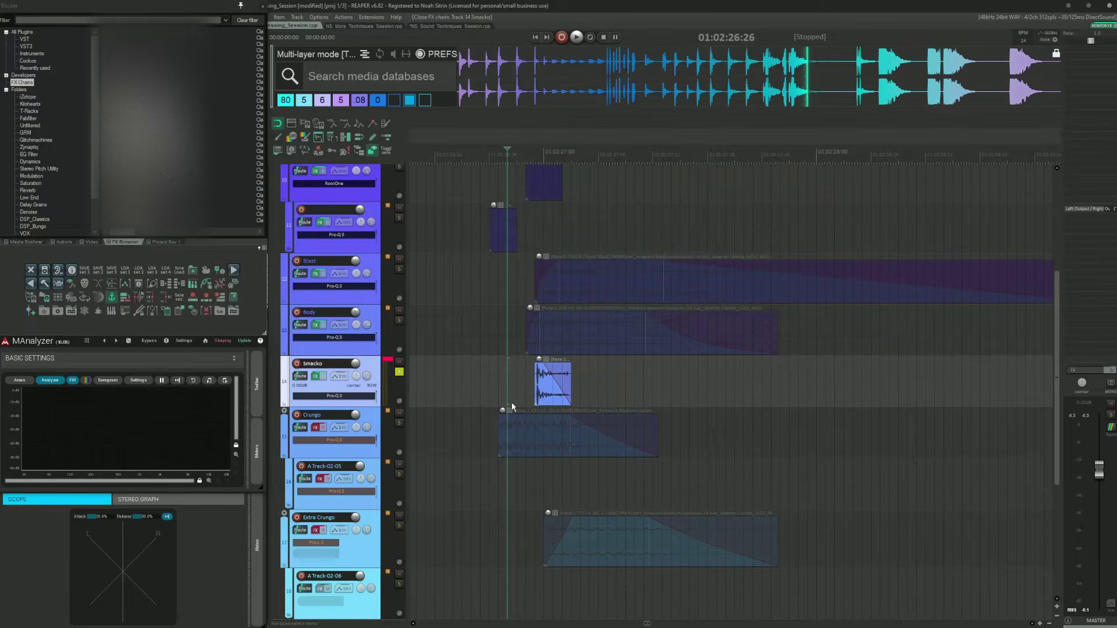
# Step: Clear all track solos and solo the Crungo track
pyautogui.click(491, 375)
pyautogui.hotkey('alt', 'F6')
pyautogui.scroll(-2, 496, 373)
pyautogui.scroll(4, 497, 372)
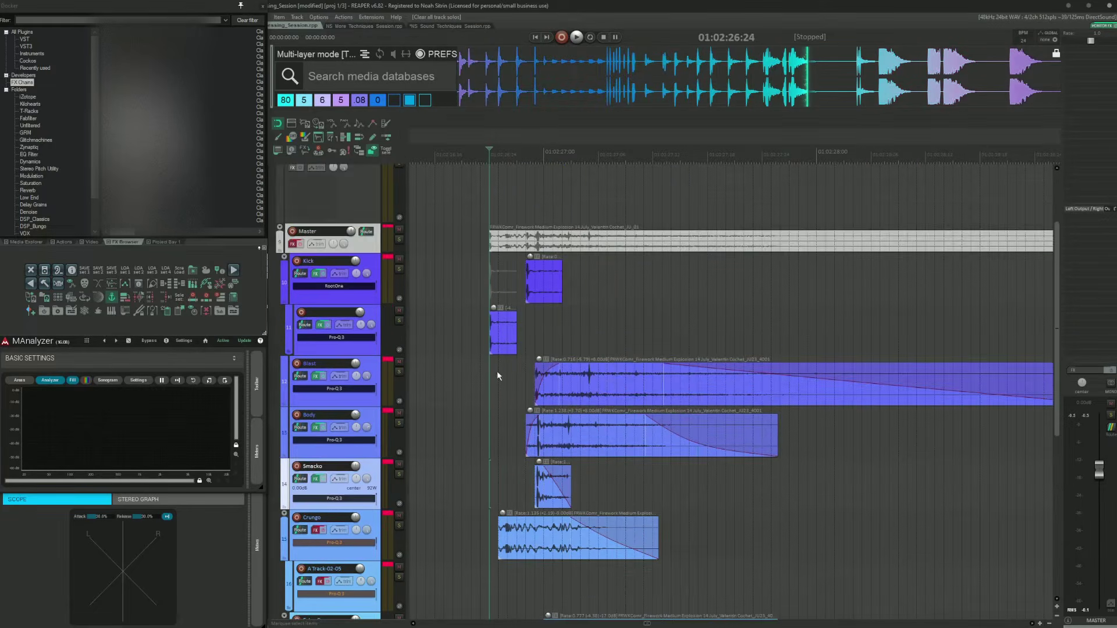
pyautogui.click(481, 475)
pyautogui.hotkey('shift', 's')
pyautogui.scroll(-3, 494, 471)
pyautogui.click(475, 378)
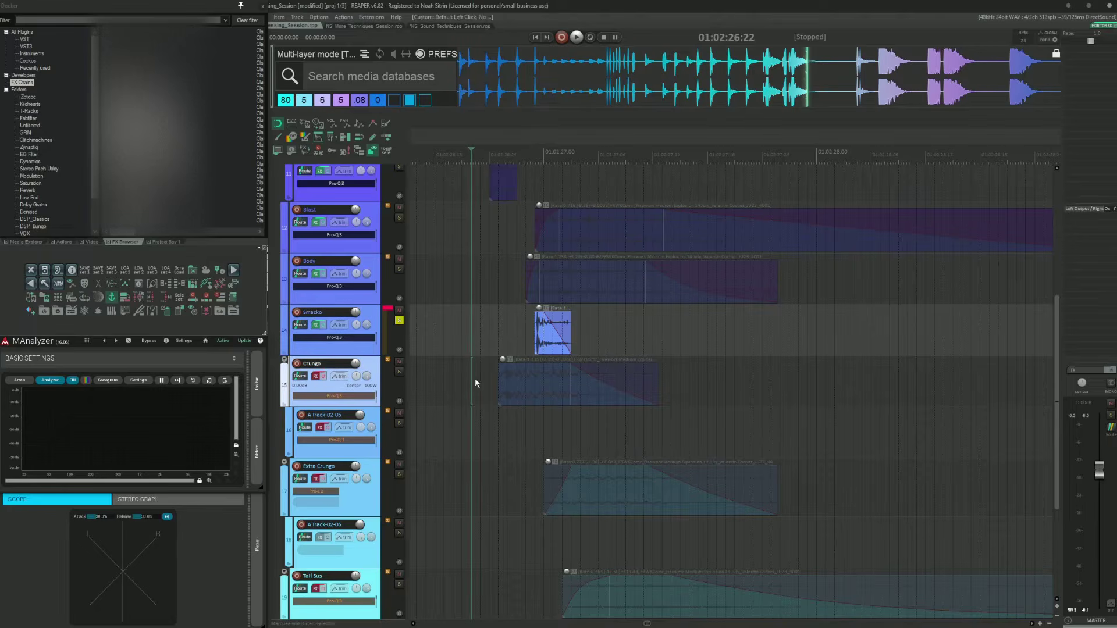
pyautogui.hotkey('shift', 's')
# Step: Toggle the Crungo track's FX bypass, then open and close its FX chain
pyautogui.click(323, 378)
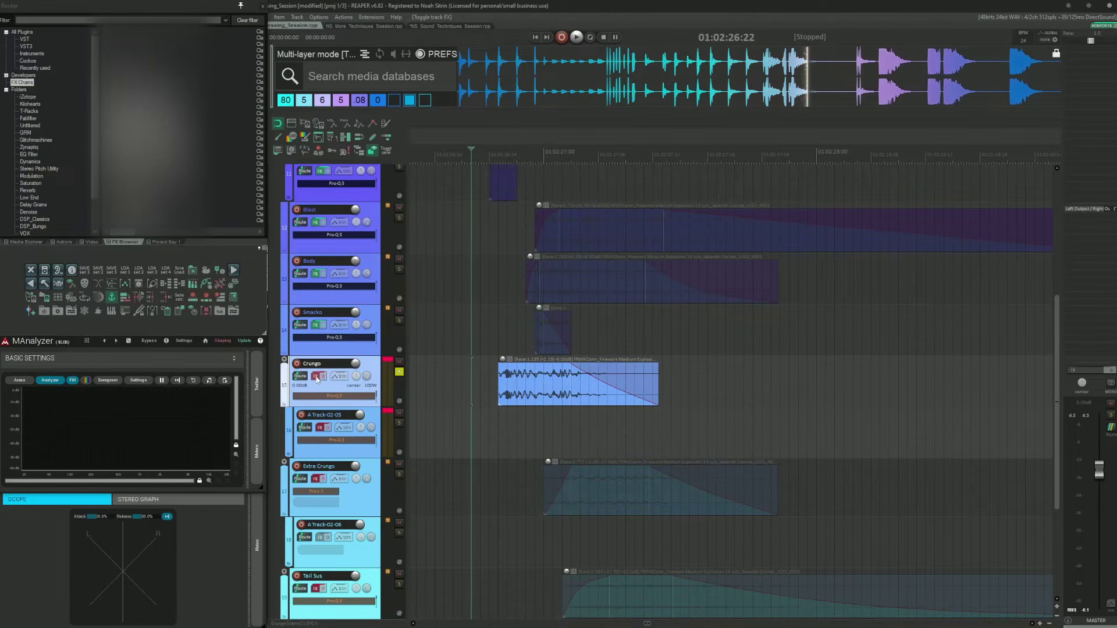
pyautogui.click(317, 378)
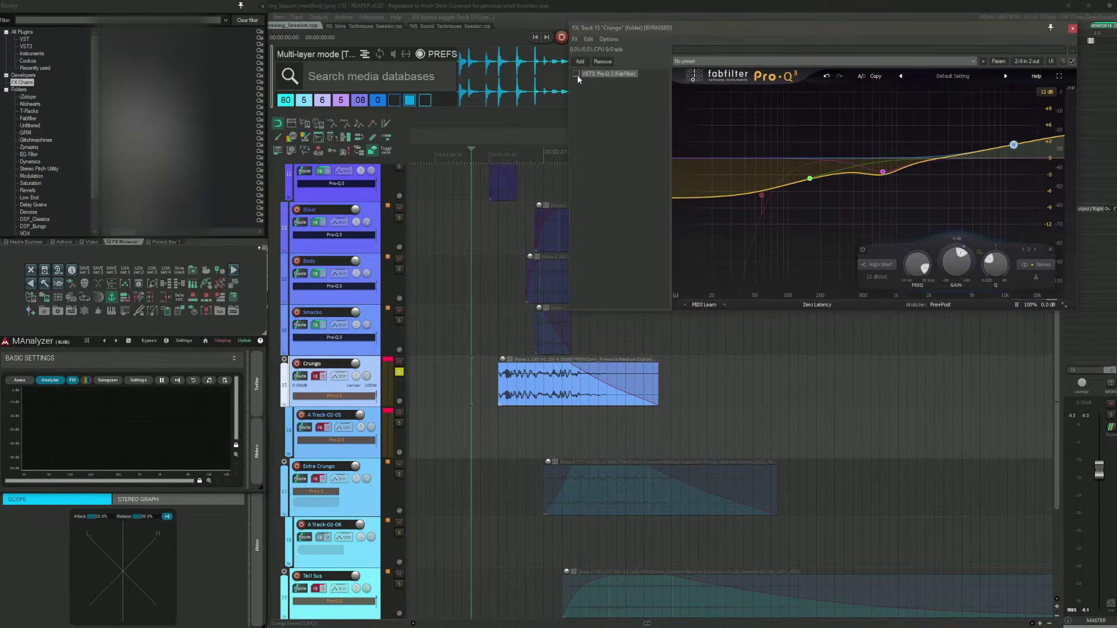
pyautogui.click(1074, 28)
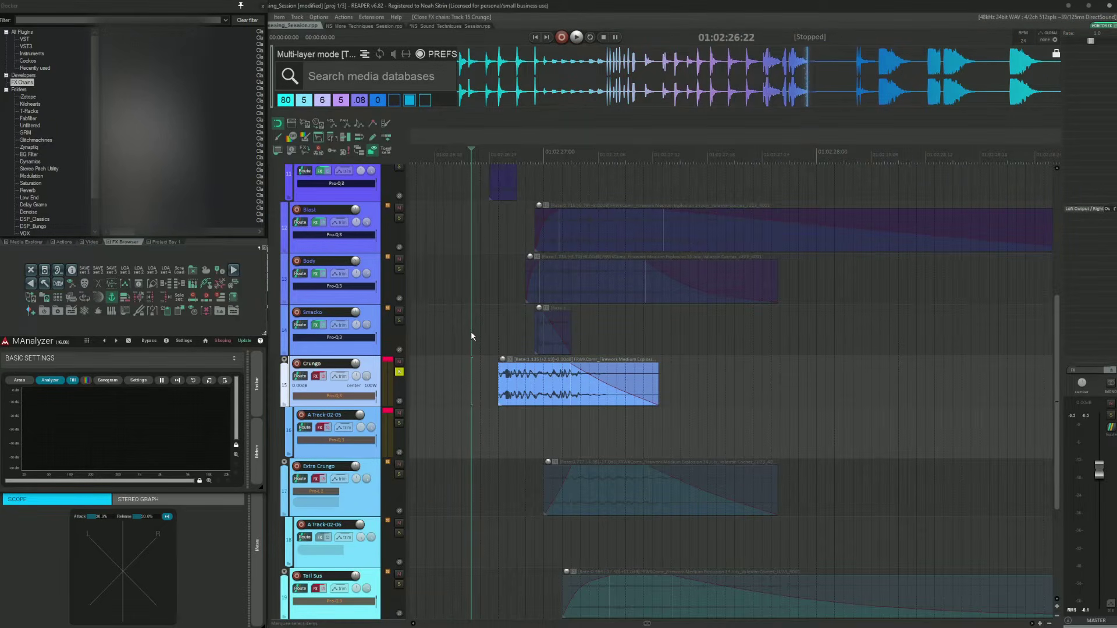
# Step: Save the project and solo the Crungo track
pyautogui.click(460, 378)
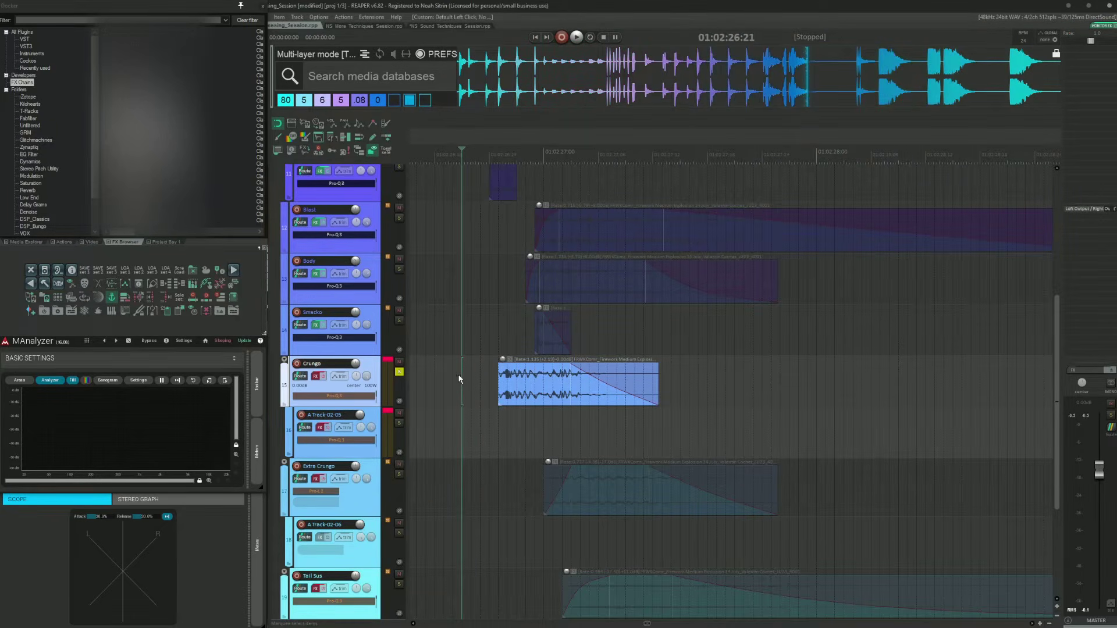
pyautogui.hotkey('ctrl', 's')
pyautogui.click(478, 377)
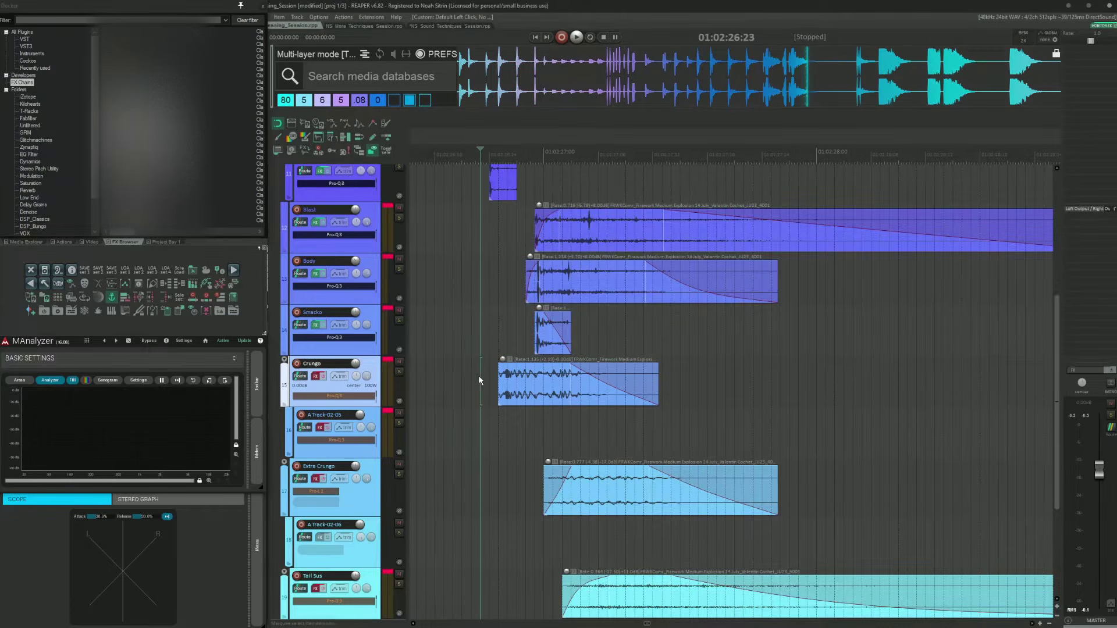
pyautogui.press('F6')
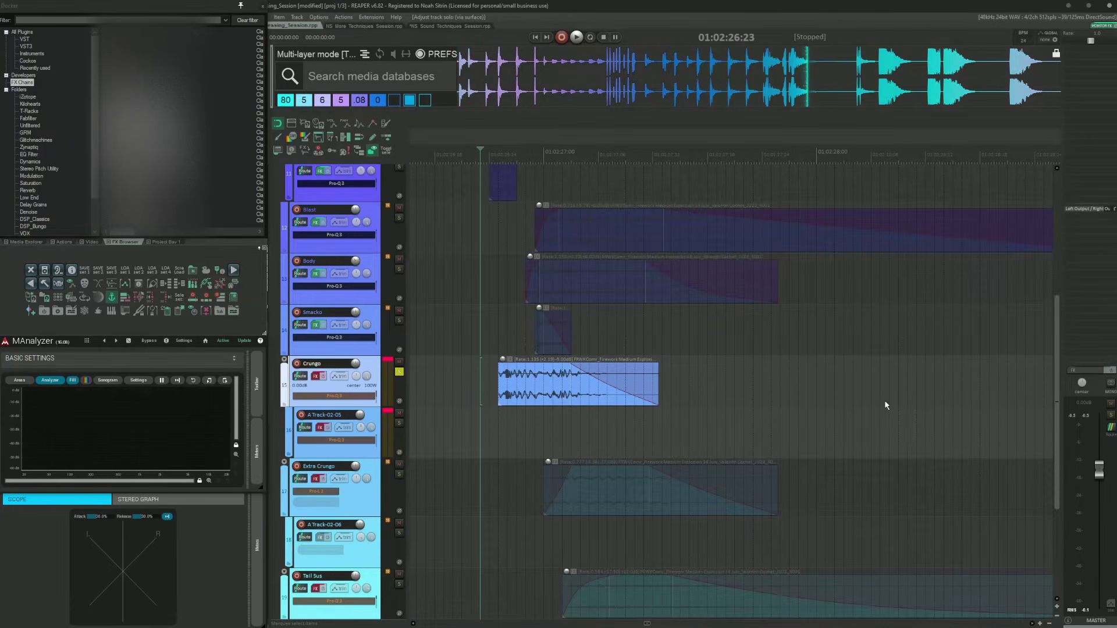
pyautogui.press('space')
pyautogui.press('space')
pyautogui.scroll(-4, 713, 360)
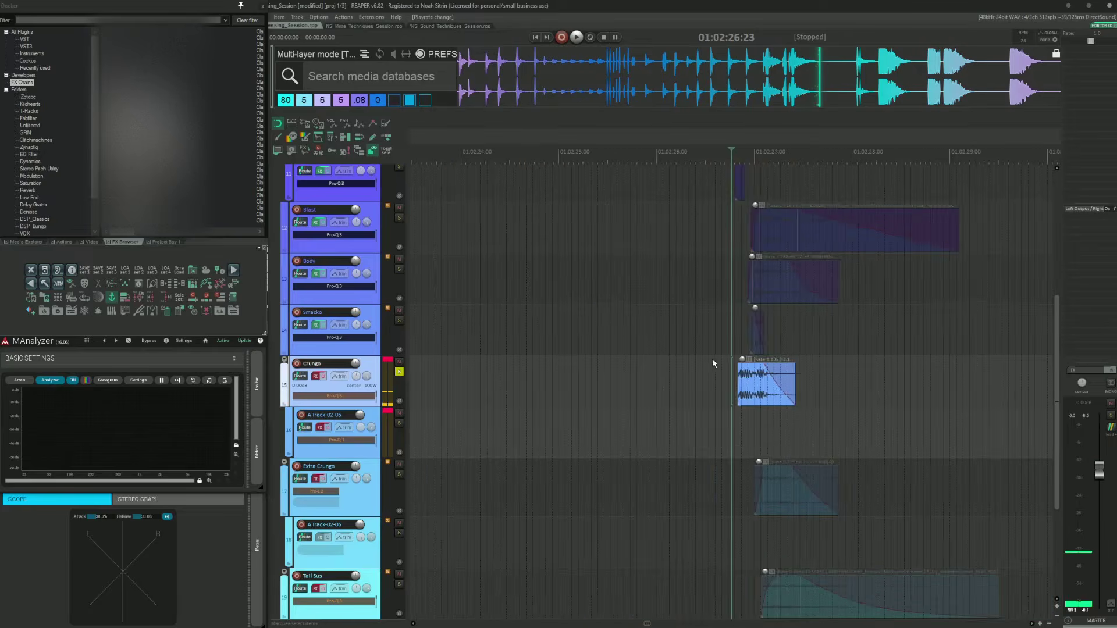
pyautogui.hscroll(2, 713, 362)
pyautogui.hscroll(-1, 722, 414)
# Step: Select the A Track-02-05 reference item and play it from its first transient
pyautogui.click(685, 428)
pyautogui.press('Tab')
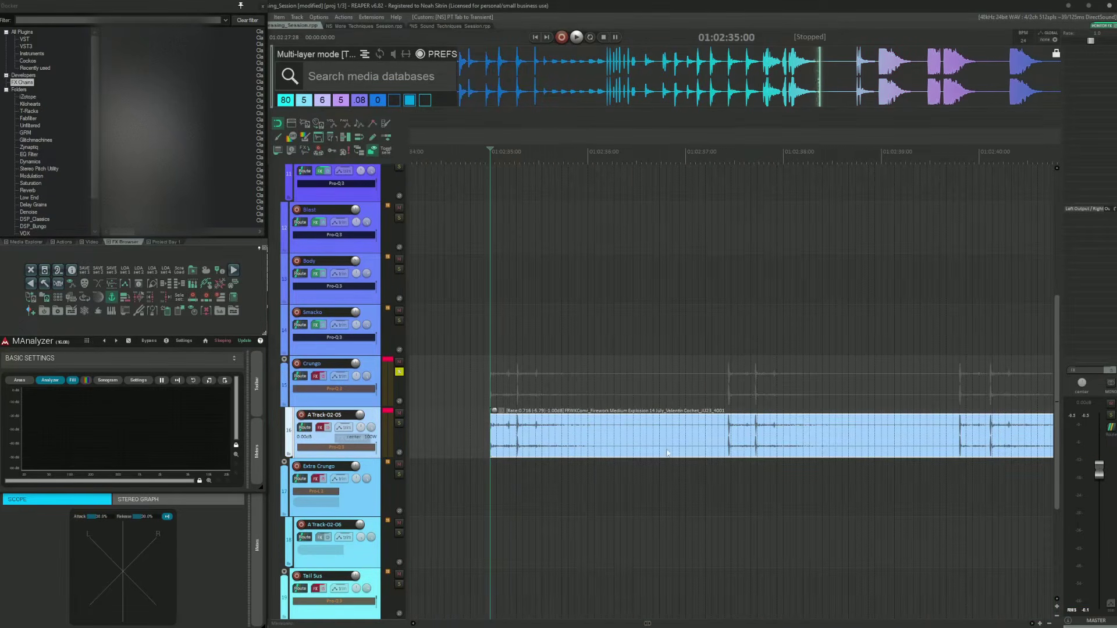
pyautogui.press('space')
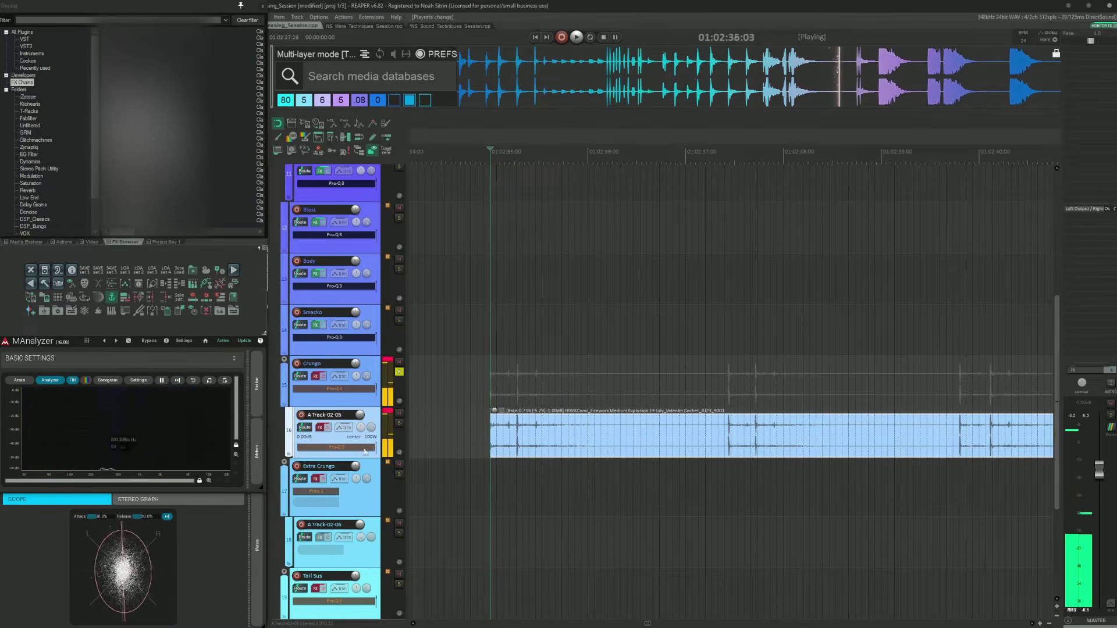
pyautogui.press('space')
# Step: Open the A Track-02-05 FX chain, bypass every plugin except Pro-Q 3, and start playback
pyautogui.click(327, 428)
pyautogui.click(319, 428)
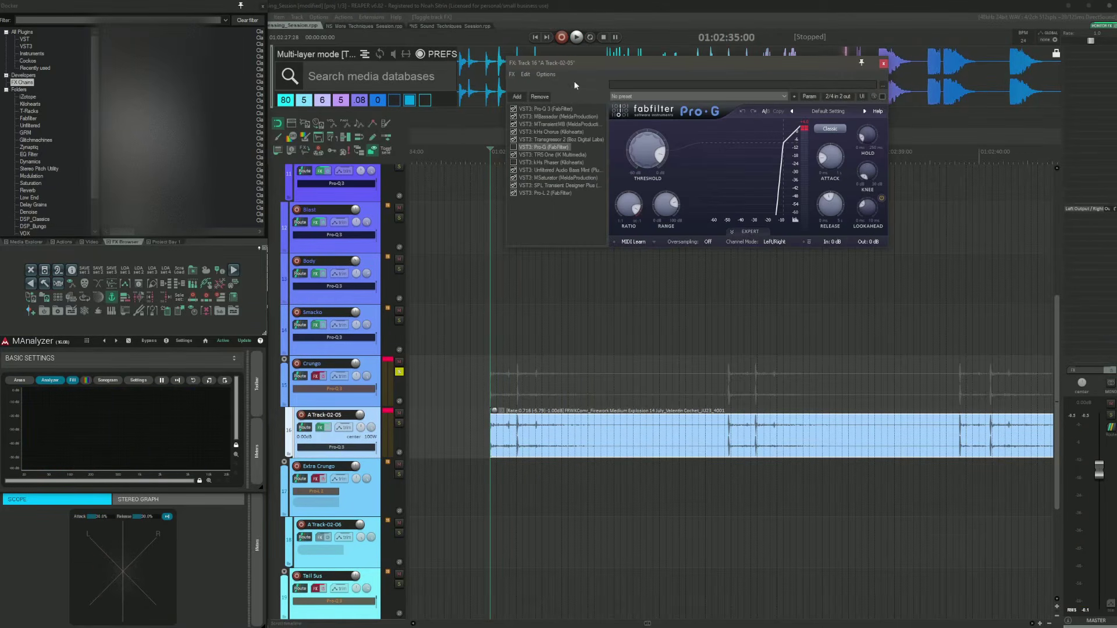
pyautogui.click(539, 109)
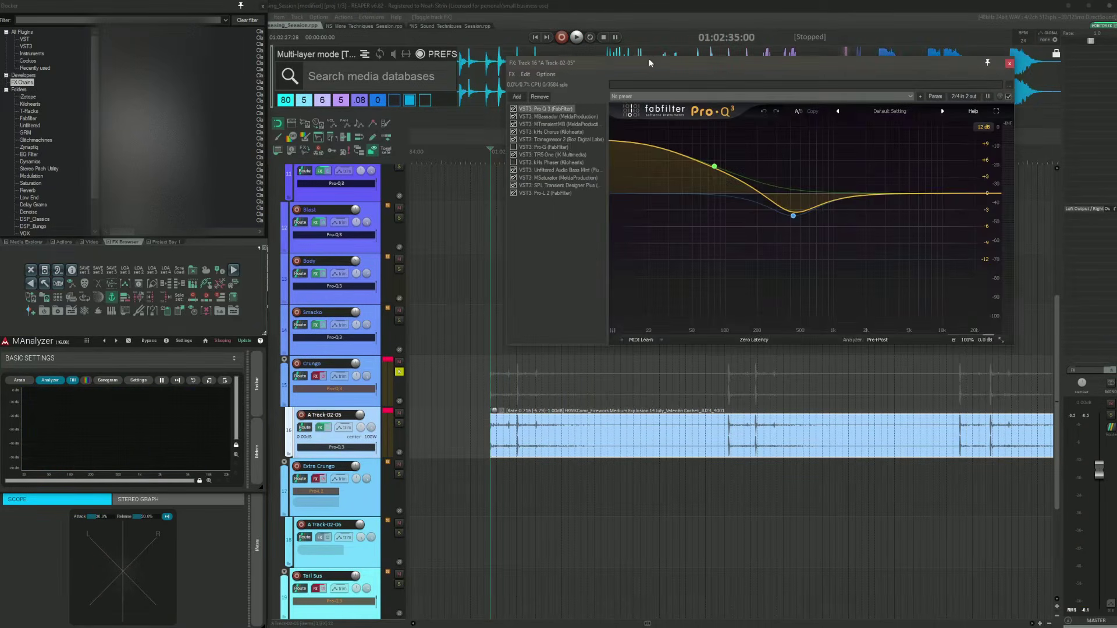
pyautogui.moveTo(648, 59); pyautogui.dragTo(604, 68)
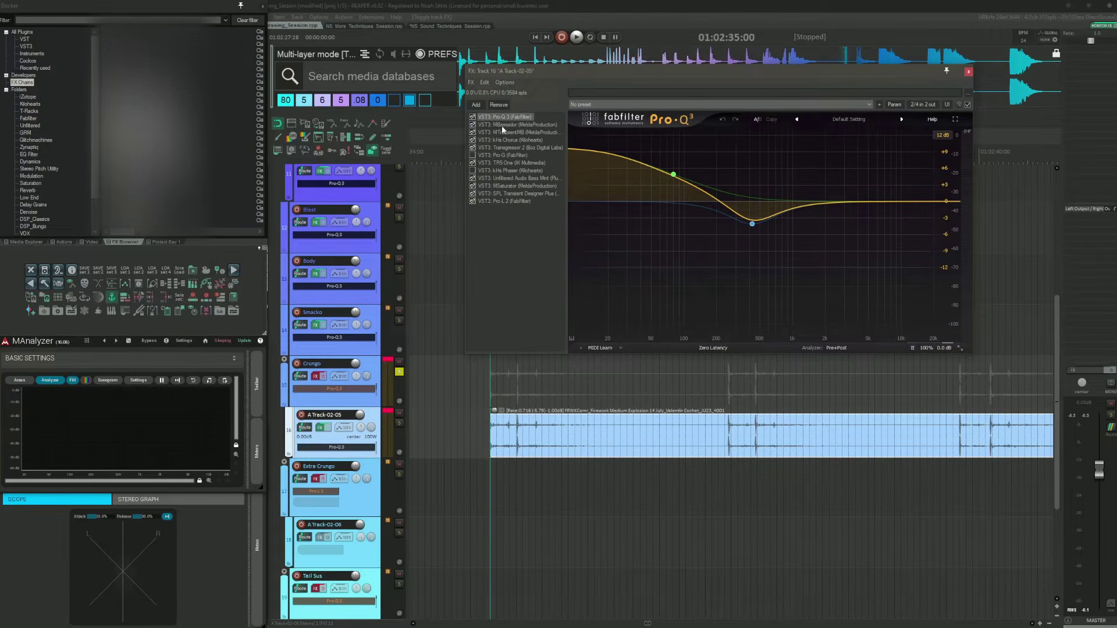
pyautogui.moveTo(472, 201); pyautogui.dragTo(473, 156)
pyautogui.press('Delete')
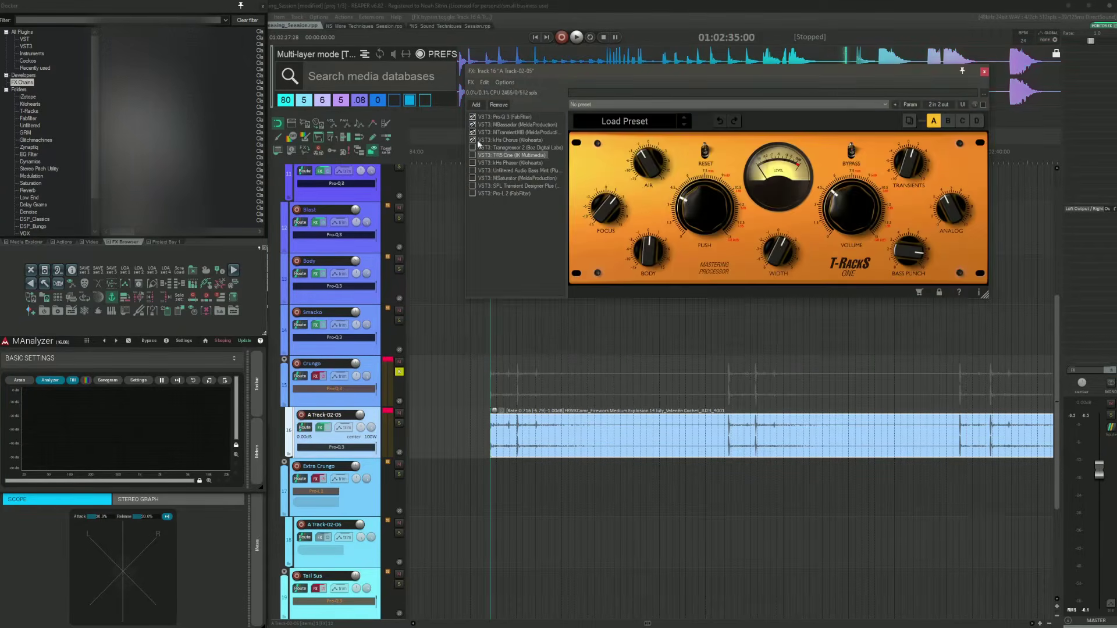
pyautogui.click(504, 117)
pyautogui.press('space')
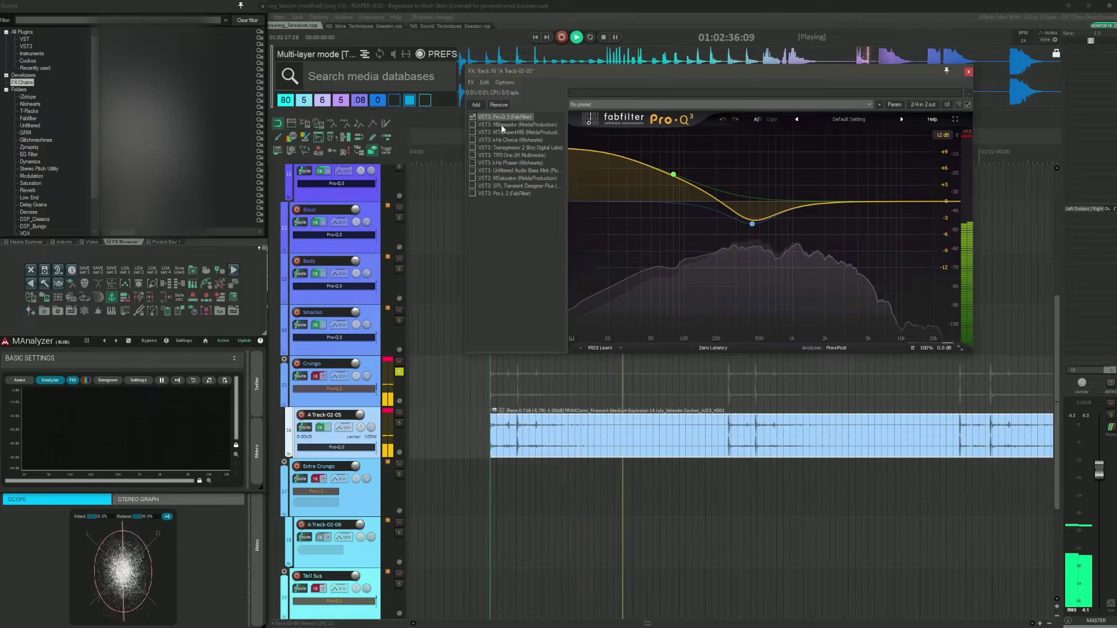
# Step: Enable MBassador in the A Track-02-05 chain and audition the result
pyautogui.click(501, 125)
pyautogui.press('space')
pyautogui.press('space')
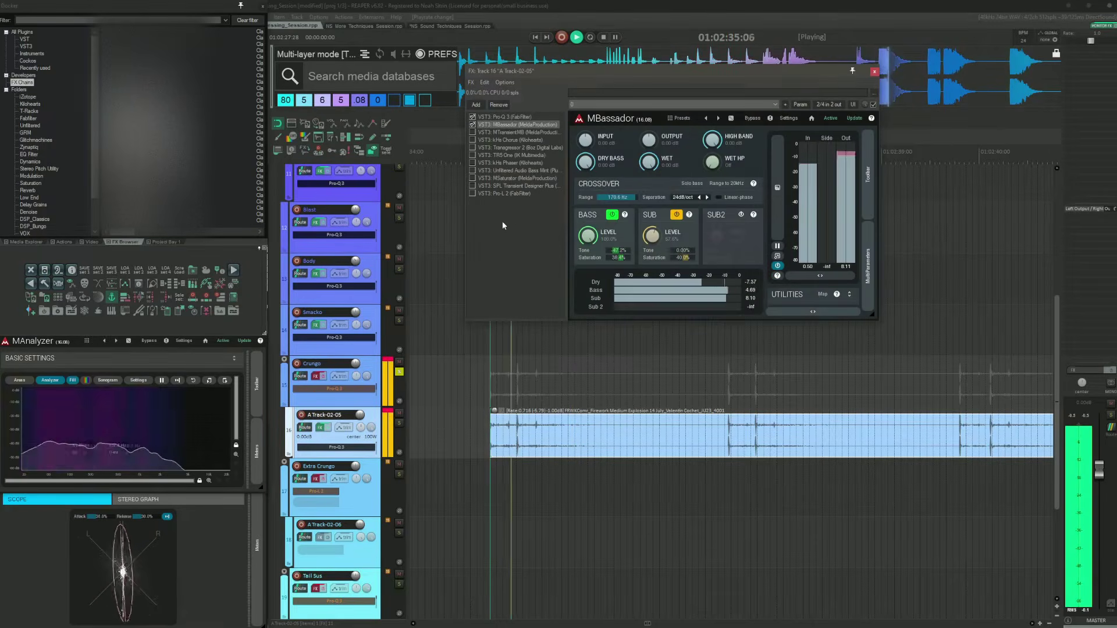
# Step: Enable MTransientMB, audition it, and select its third band
pyautogui.press('space')
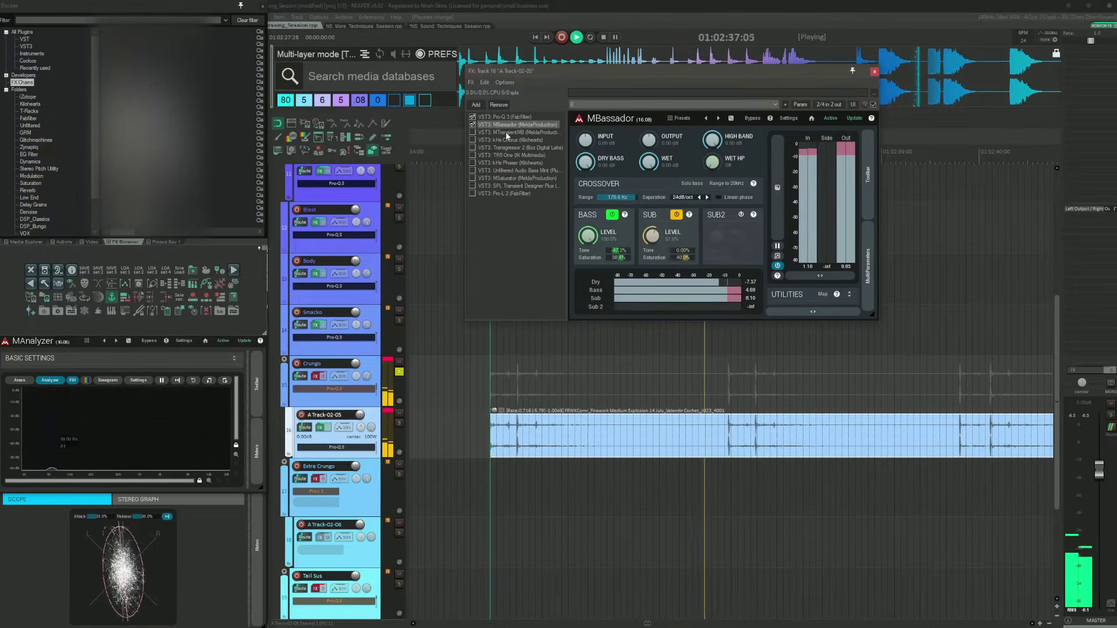
pyautogui.click(500, 132)
pyautogui.press('space')
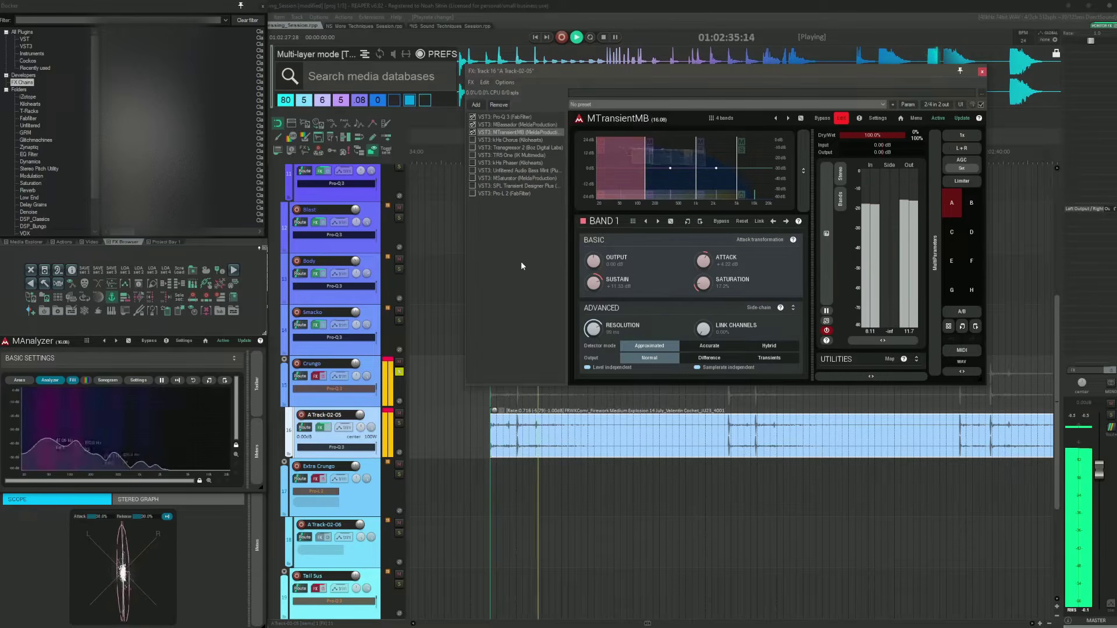
pyautogui.press('space')
pyautogui.click(675, 160)
pyautogui.click(718, 157)
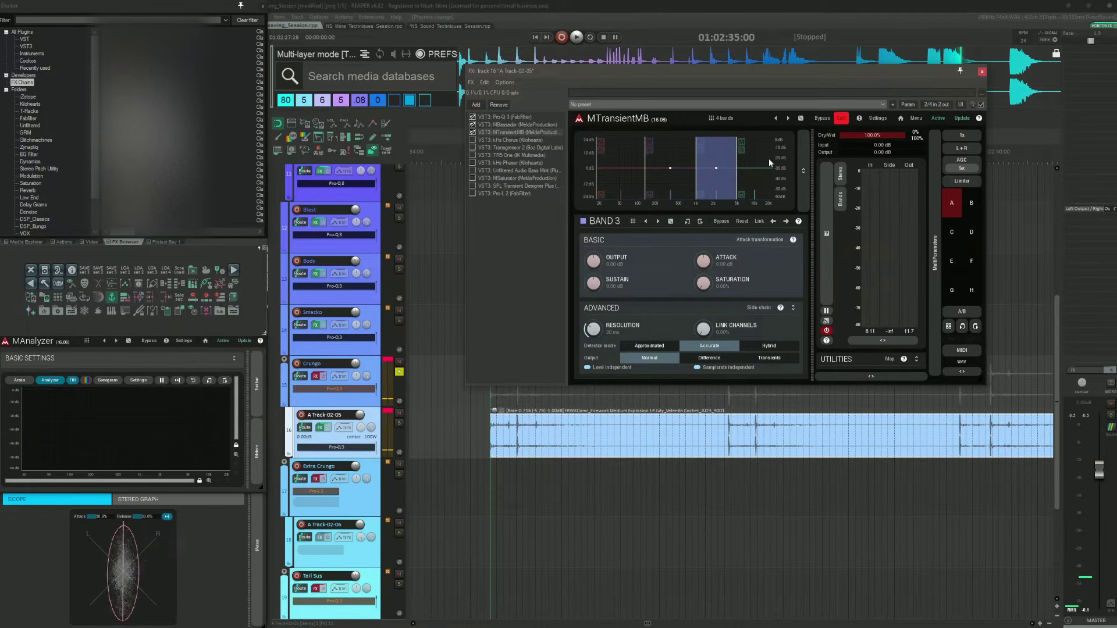
# Step: Enable the Chorus and Transgressor plugins in the chain while auditioning
pyautogui.click(508, 141)
pyautogui.press('space')
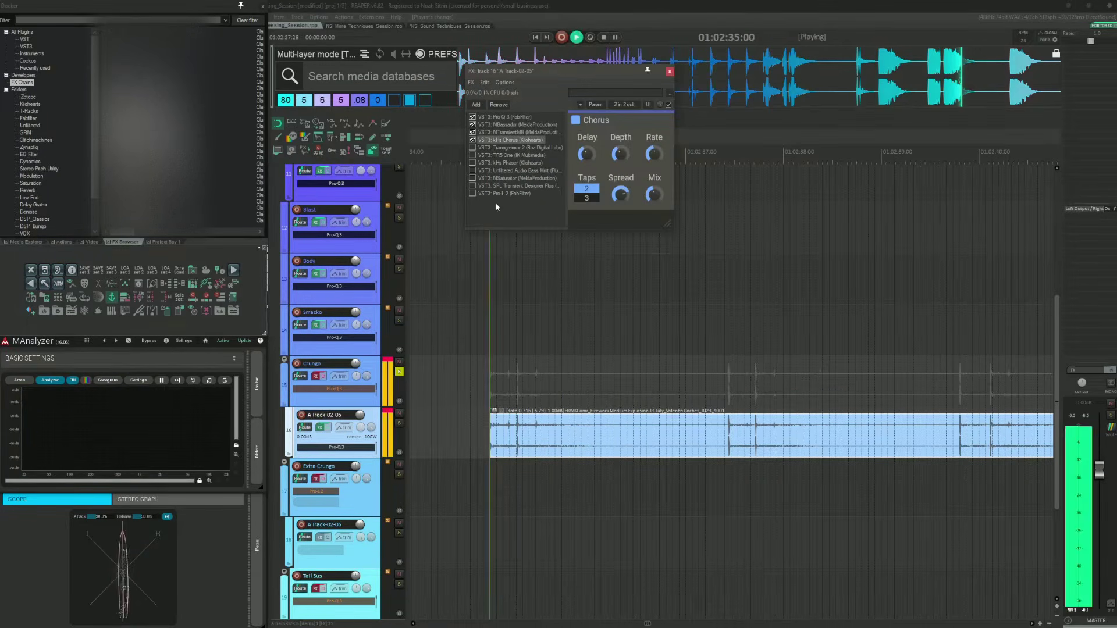
pyautogui.click(505, 148)
pyautogui.click(473, 148)
pyautogui.press('space')
pyautogui.press('space')
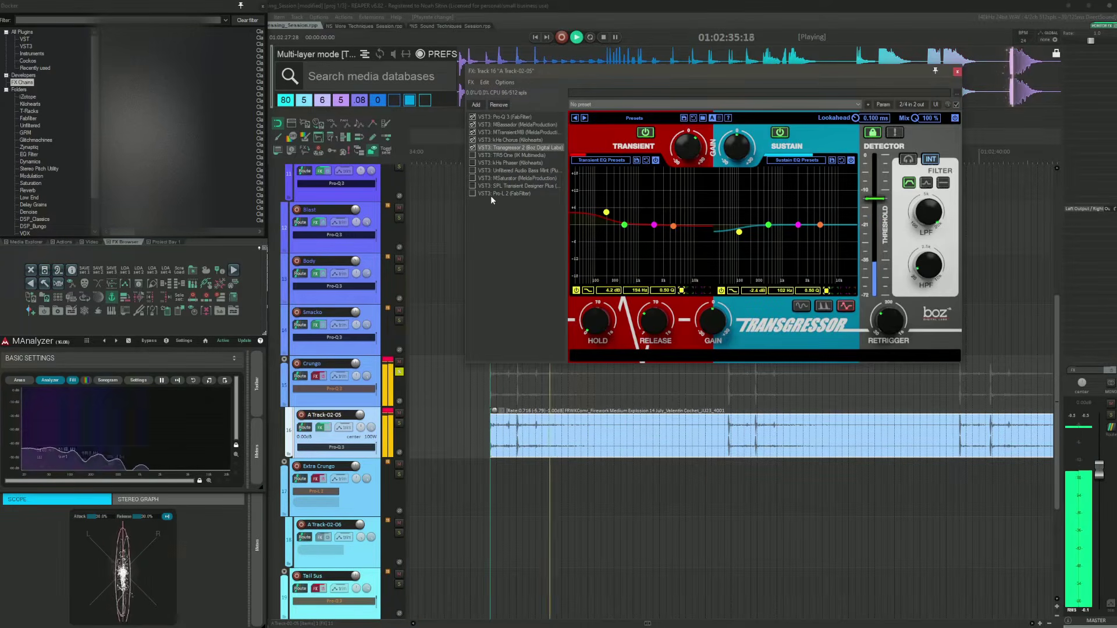
# Step: Enable TR5 One and Bass-Mint in the chain and audition them
pyautogui.click(503, 155)
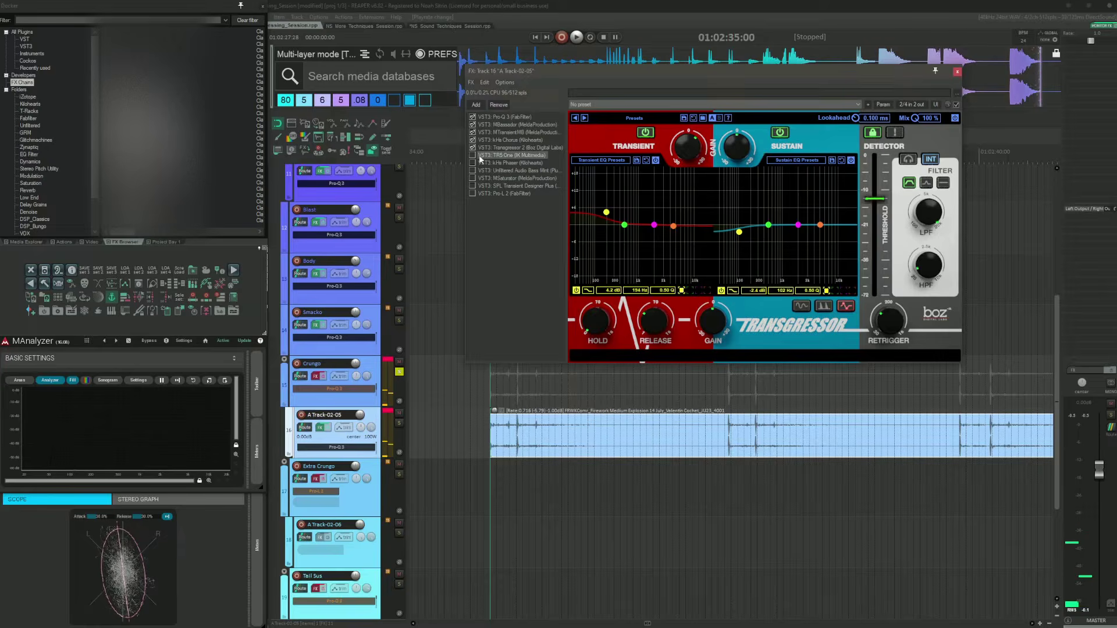
pyautogui.click(472, 155)
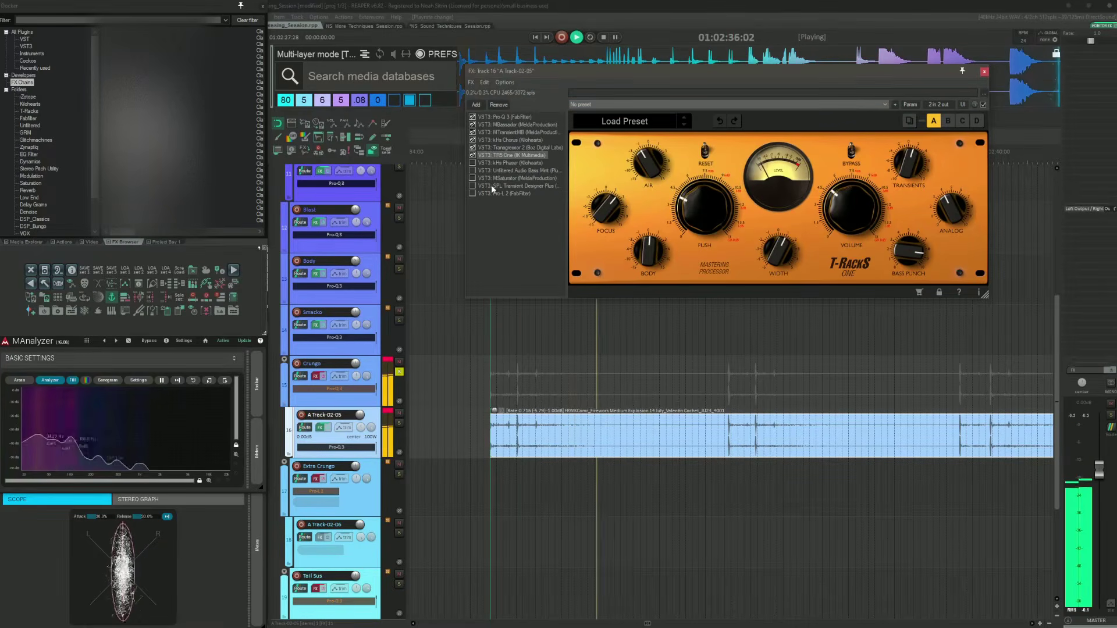
pyautogui.click(504, 170)
pyautogui.click(472, 170)
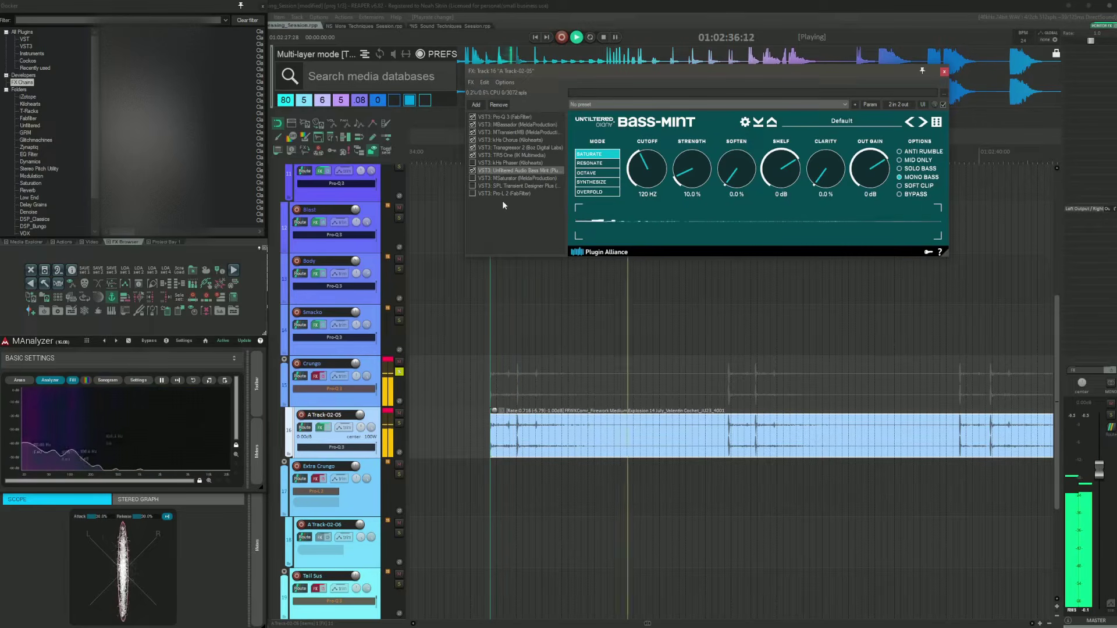
pyautogui.press('space')
# Step: Enable MSaturator and SPL Transient Designer Plus in the chain while auditioning
pyautogui.click(507, 178)
pyautogui.click(472, 178)
pyautogui.press('space')
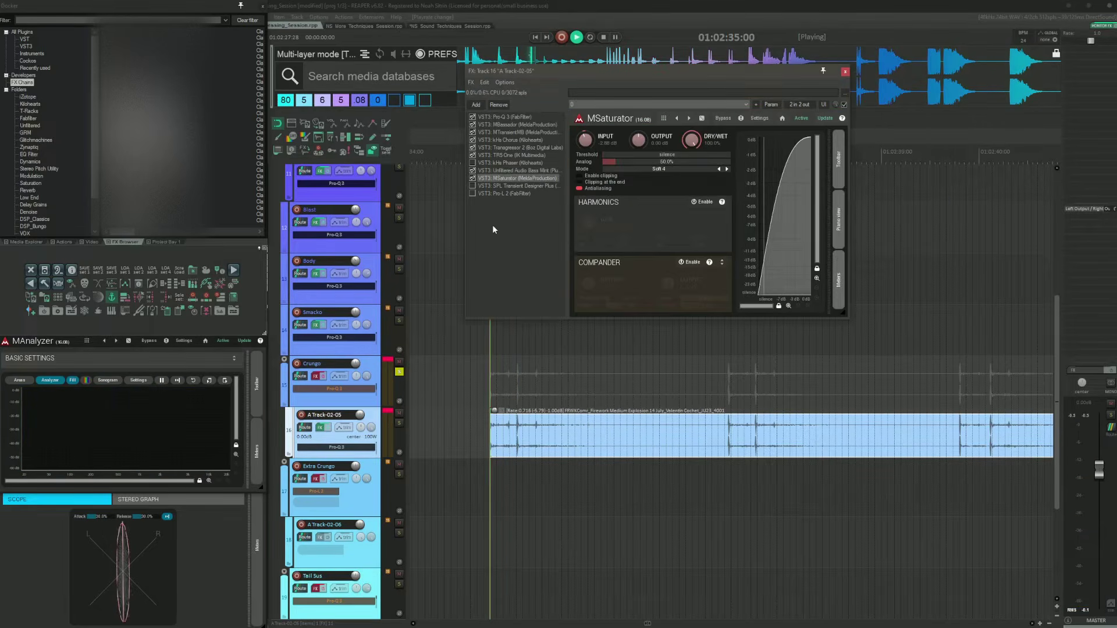
pyautogui.press('space')
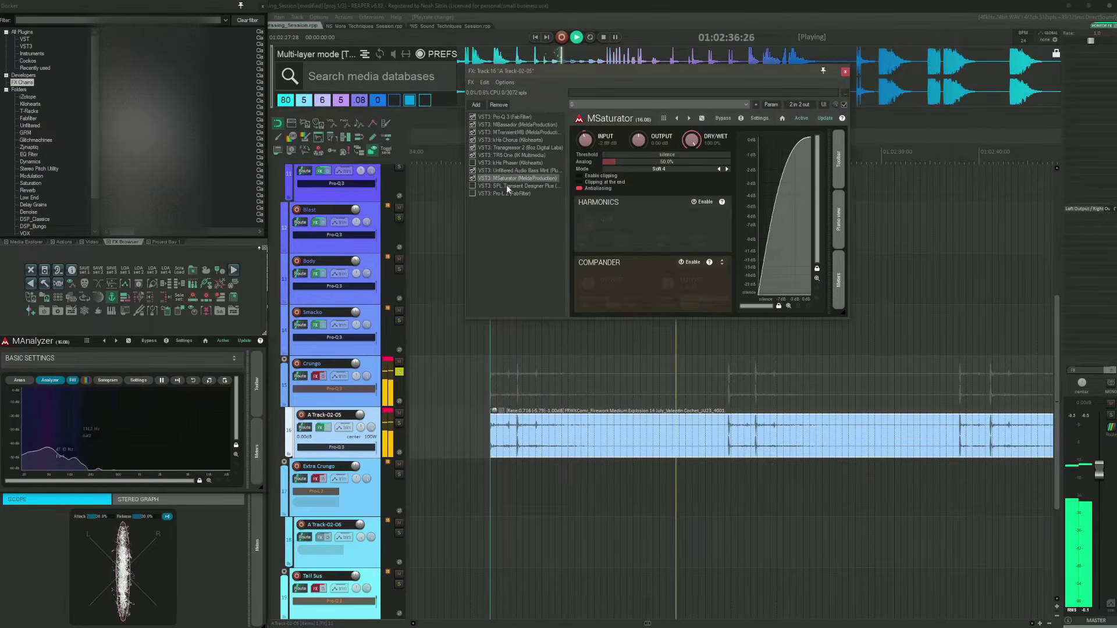
pyautogui.click(506, 185)
pyautogui.click(472, 185)
pyautogui.press('space')
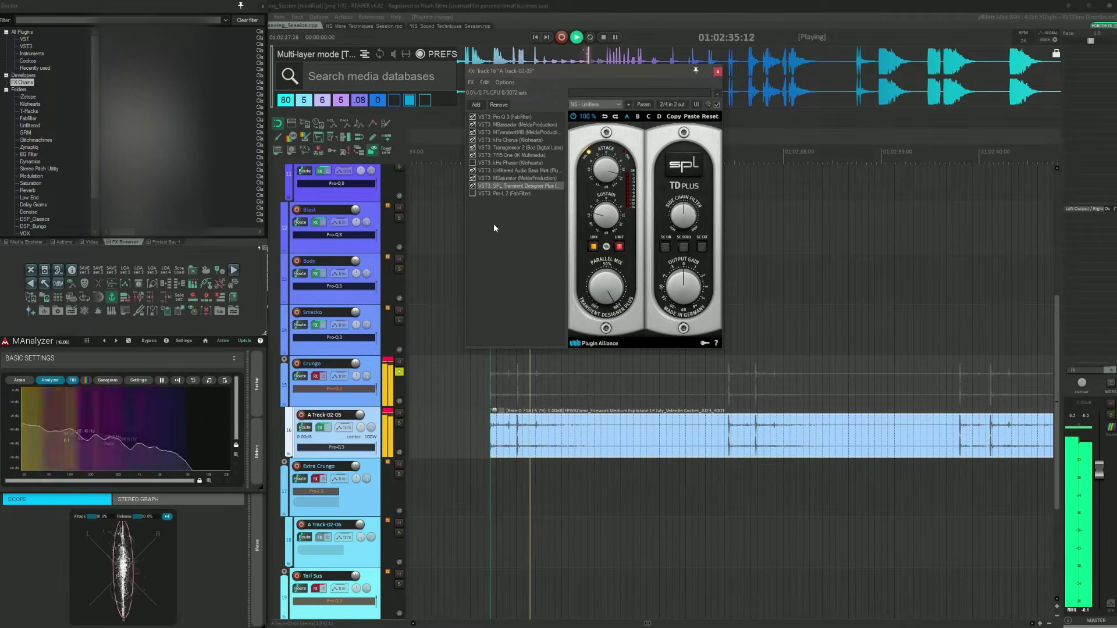
# Step: Enable Pro-L 2, close the FX chain, and stop playback
pyautogui.click(504, 193)
pyautogui.click(472, 193)
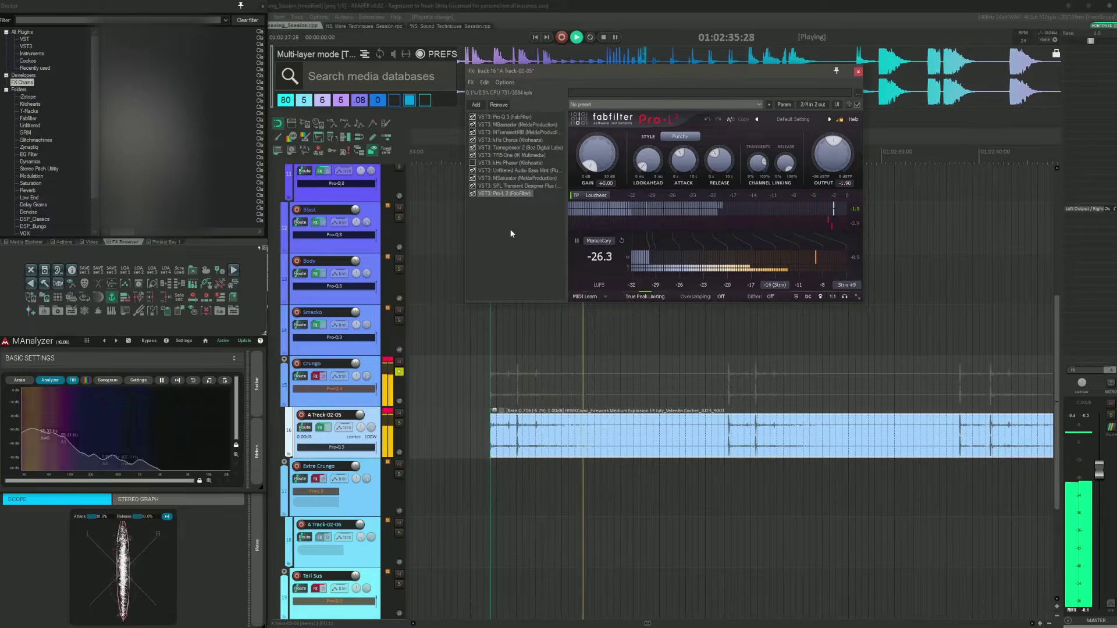
pyautogui.click(858, 72)
pyautogui.press('space')
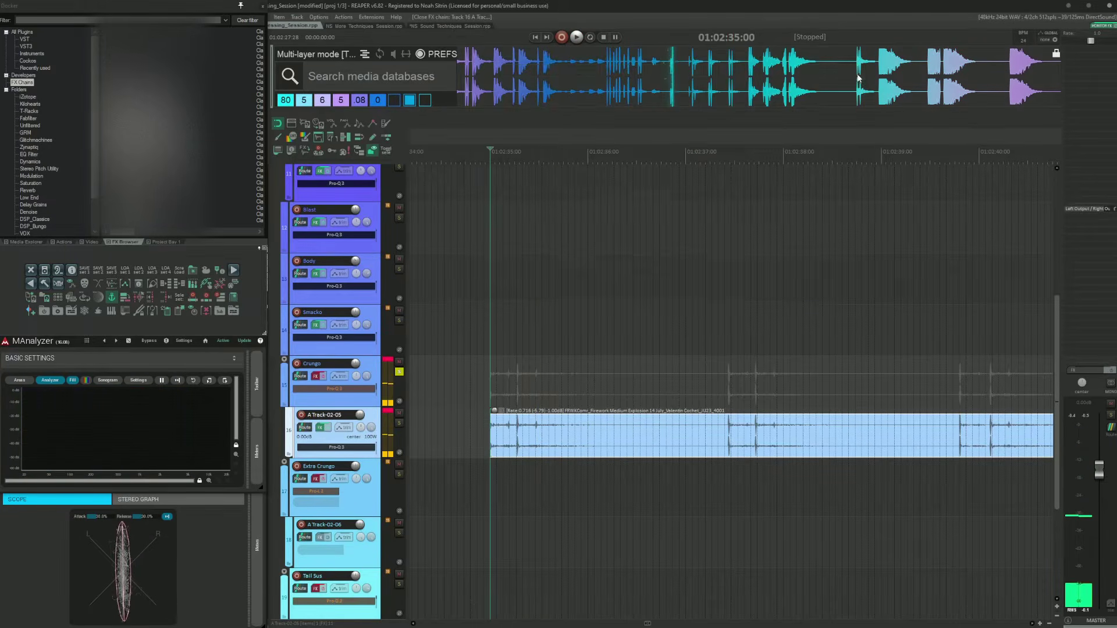
# Step: Try pasting the reference item onto the Crungo track and positioning it, then delete it
pyautogui.click(535, 408)
pyautogui.scroll(-3, 676, 375)
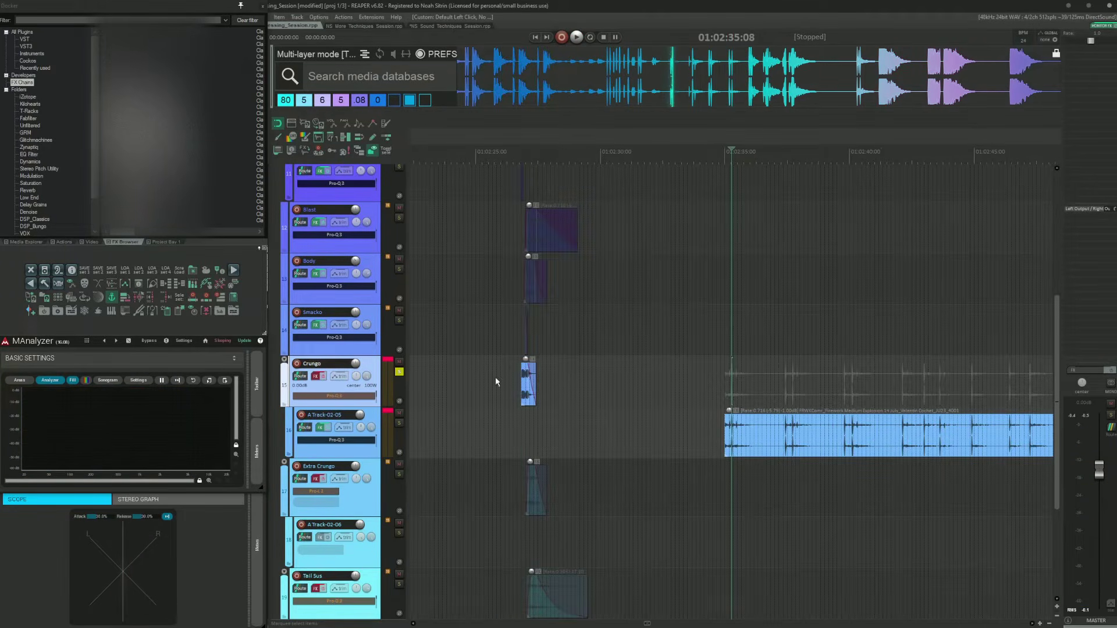
pyautogui.press('Tab')
pyautogui.click(684, 385)
pyautogui.hotkey('ctrl', 'v')
pyautogui.moveTo(684, 385); pyautogui.dragTo(1019, 374)
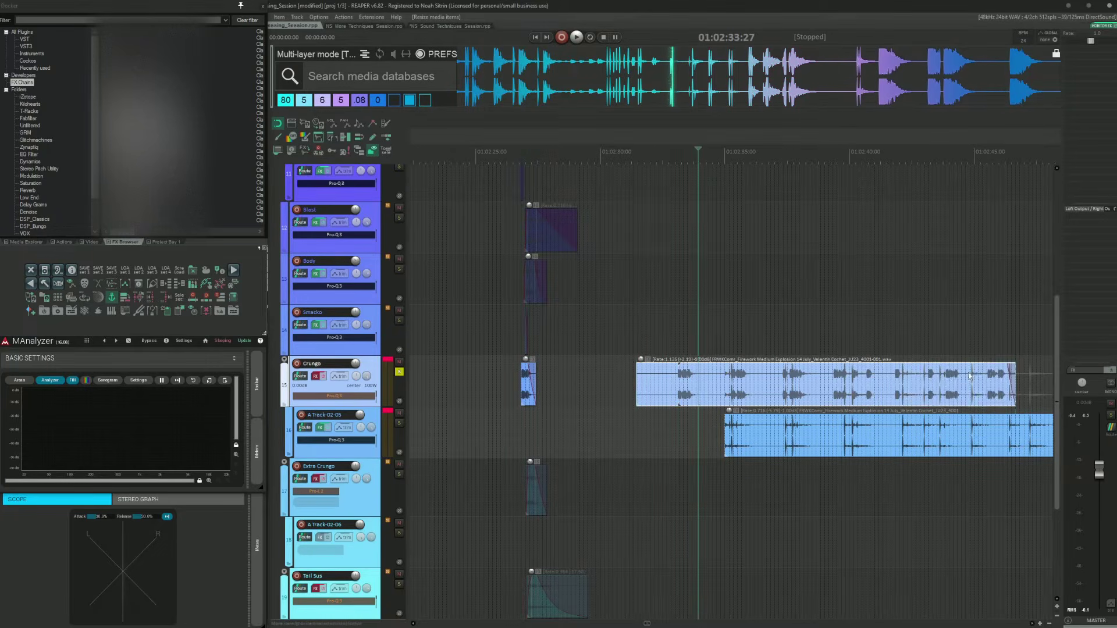
pyautogui.click(792, 376)
pyautogui.hscroll(5, 746, 380)
pyautogui.hscroll(-5, 746, 379)
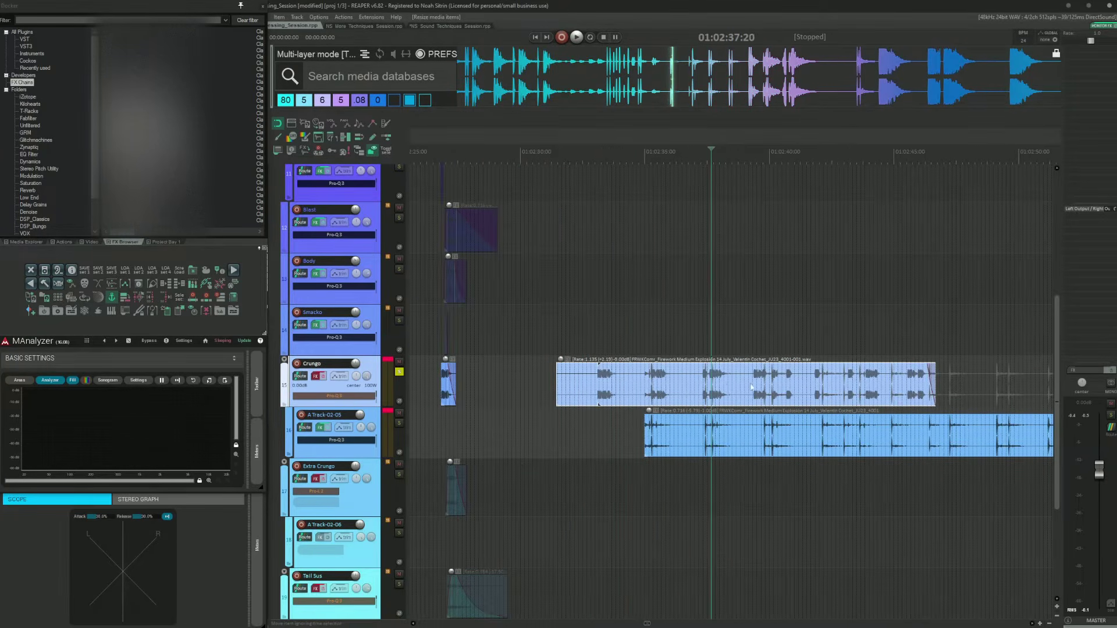
pyautogui.click(627, 382)
pyautogui.press('Delete')
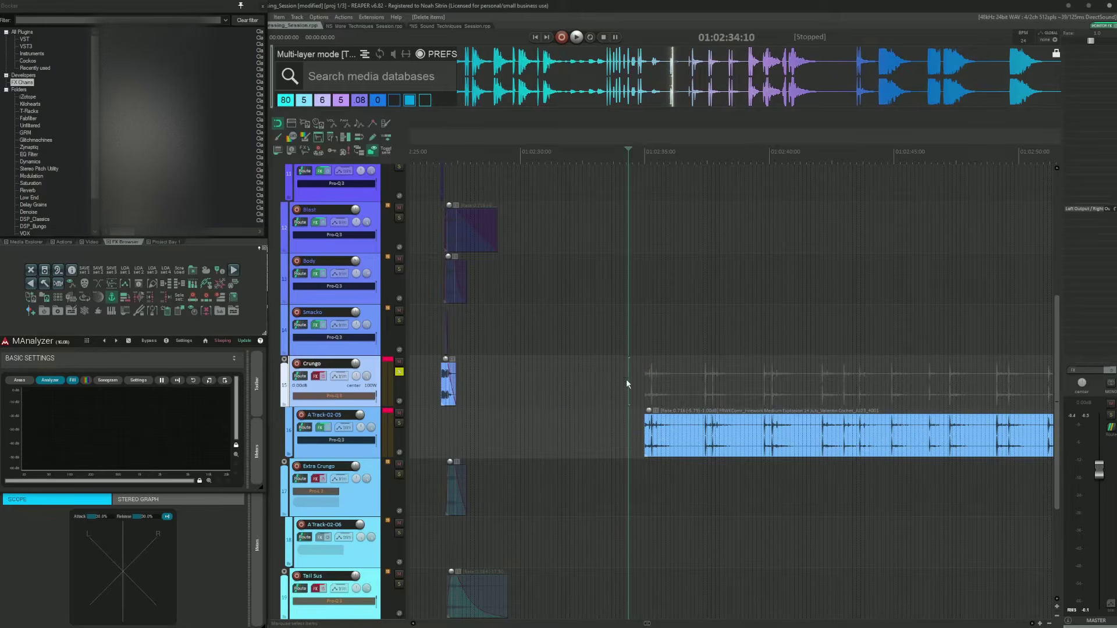
# Step: Audition the Crungo layer from its first transient
pyautogui.click(429, 377)
pyautogui.press('Tab')
pyautogui.scroll(3, 719, 407)
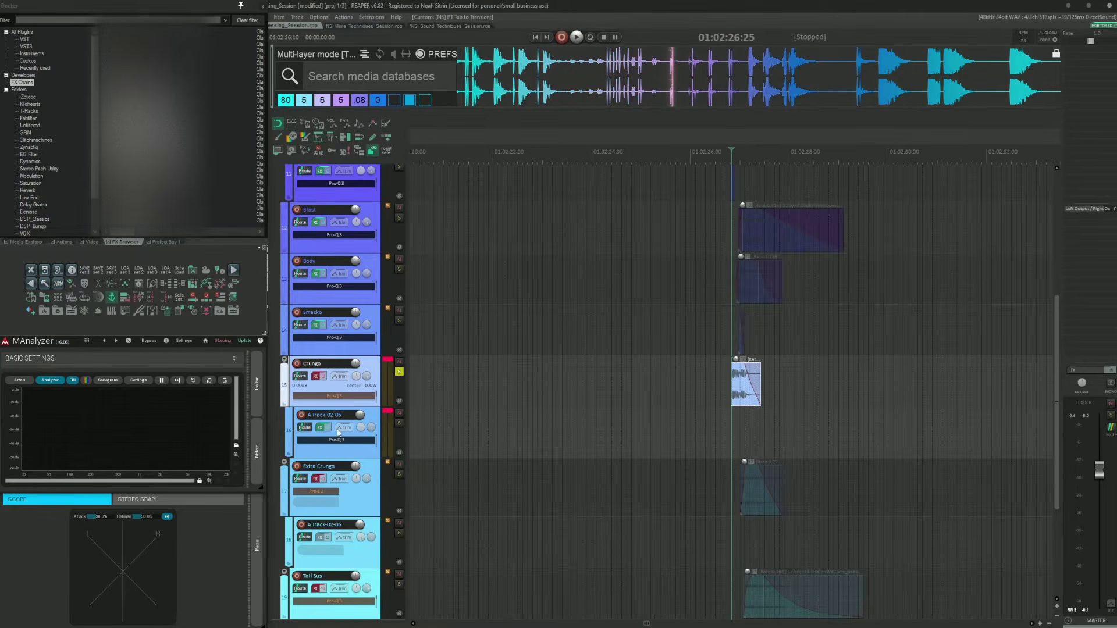
pyautogui.scroll(6, 855, 415)
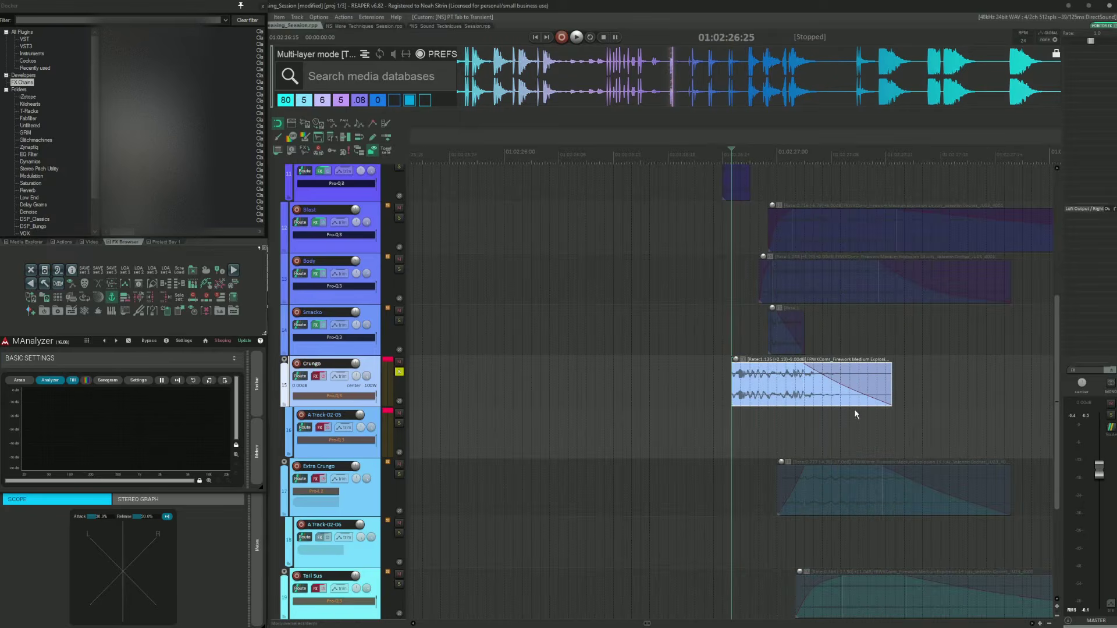
pyautogui.press('space')
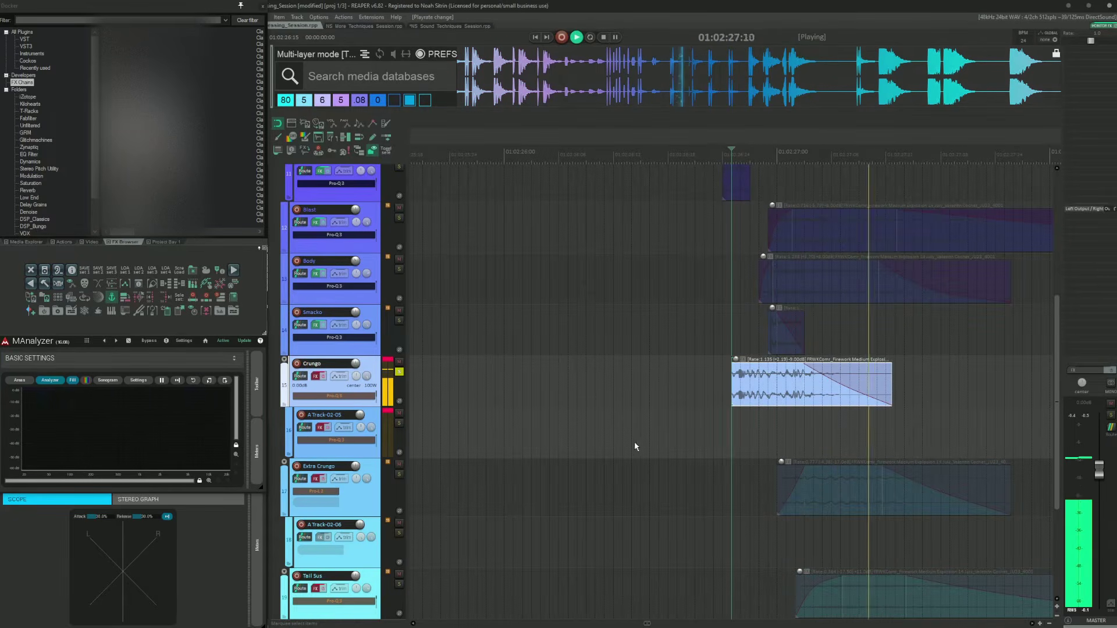
pyautogui.press('space')
# Step: Open the Crungo FX chain's Pro-Q 3 while auditioning, close it, and select the Extra Crungo track
pyautogui.click(324, 377)
pyautogui.press('f')
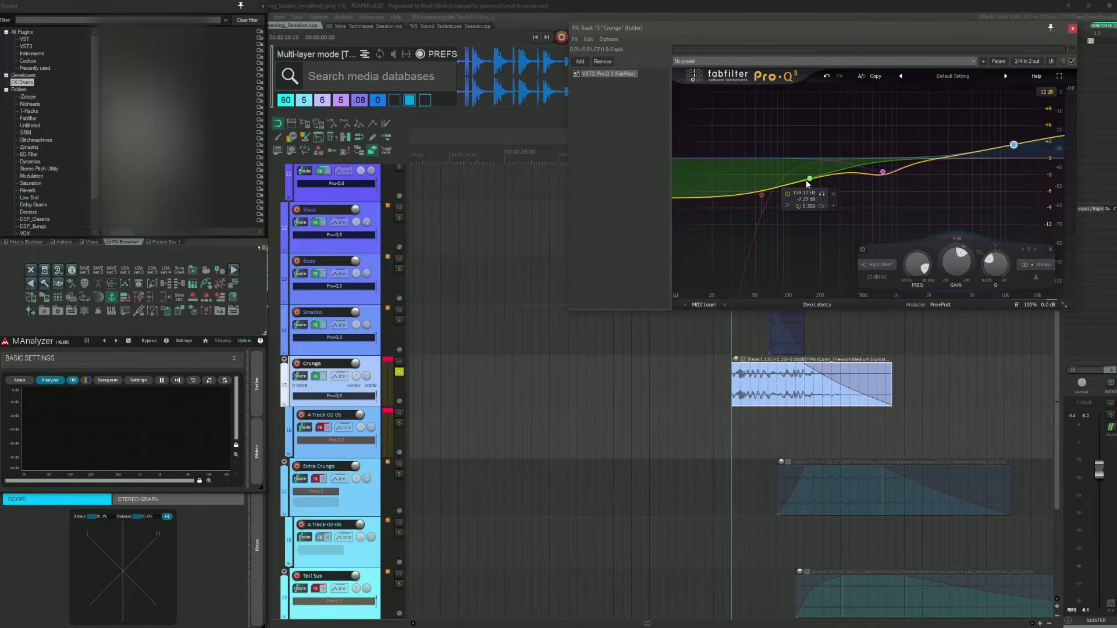
pyautogui.click(687, 381)
pyautogui.press('space')
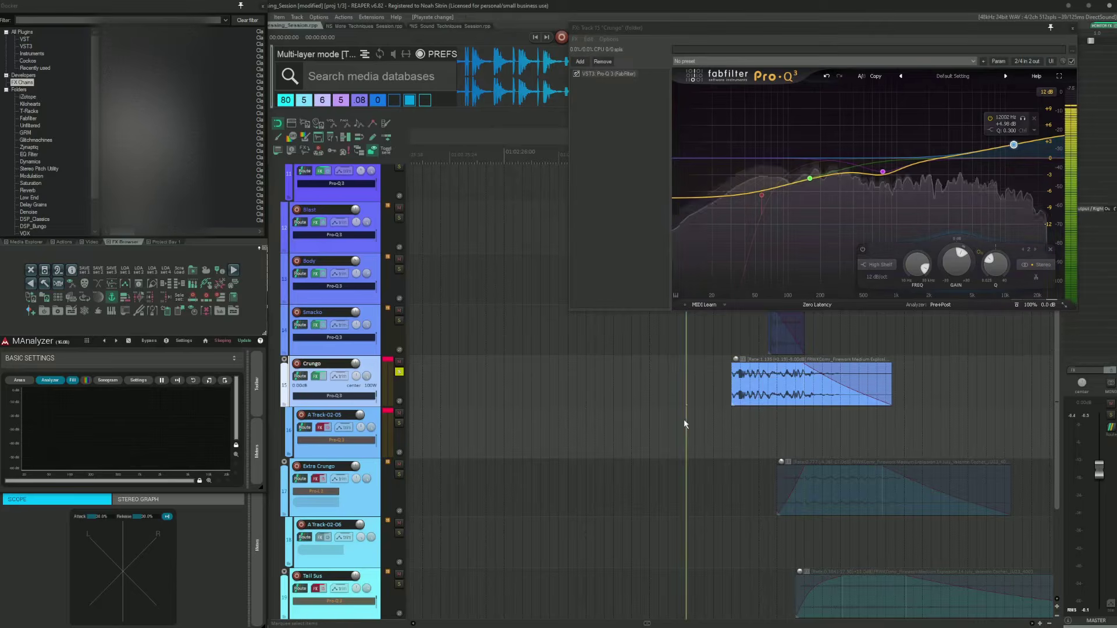
pyautogui.click(1072, 29)
pyautogui.click(748, 486)
pyautogui.scroll(-3, 652, 396)
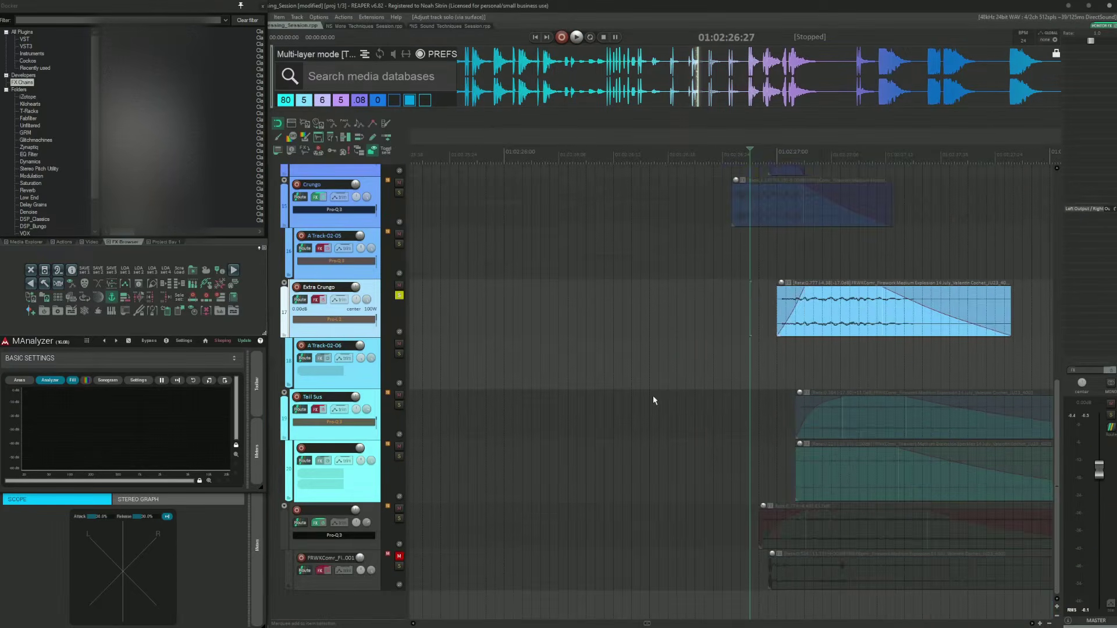
# Step: Audition the Extra Crungo layer against the other explosion layers
pyautogui.hscroll(3, 649, 393)
pyautogui.moveTo(499, 301); pyautogui.dragTo(638, 354)
pyautogui.press('space')
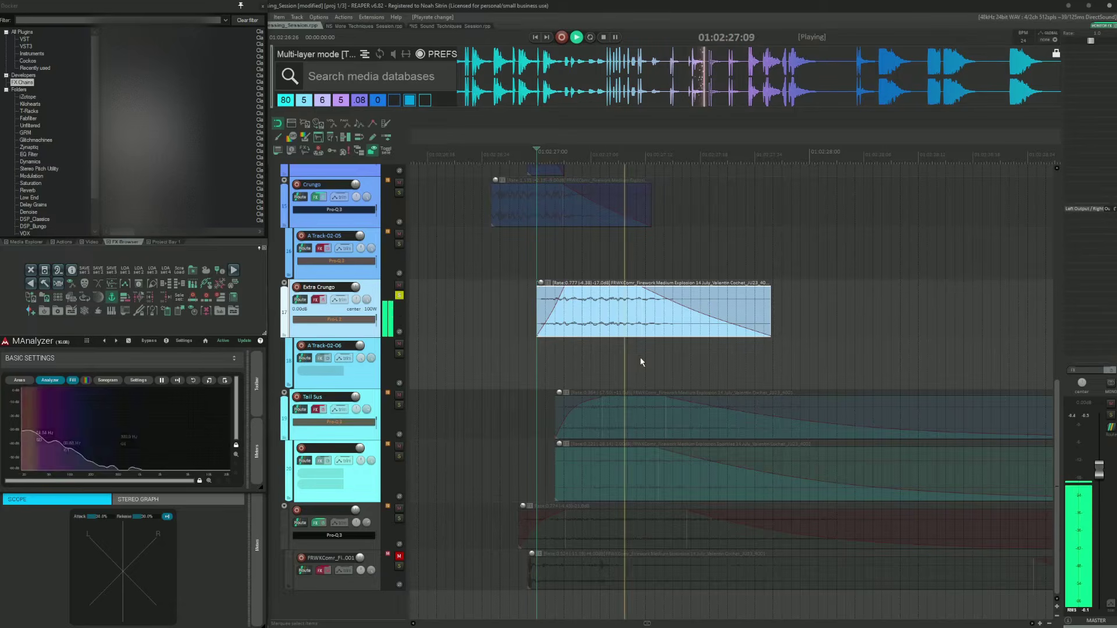
pyautogui.press('space')
pyautogui.scroll(-3, 561, 322)
pyautogui.scroll(2, 684, 334)
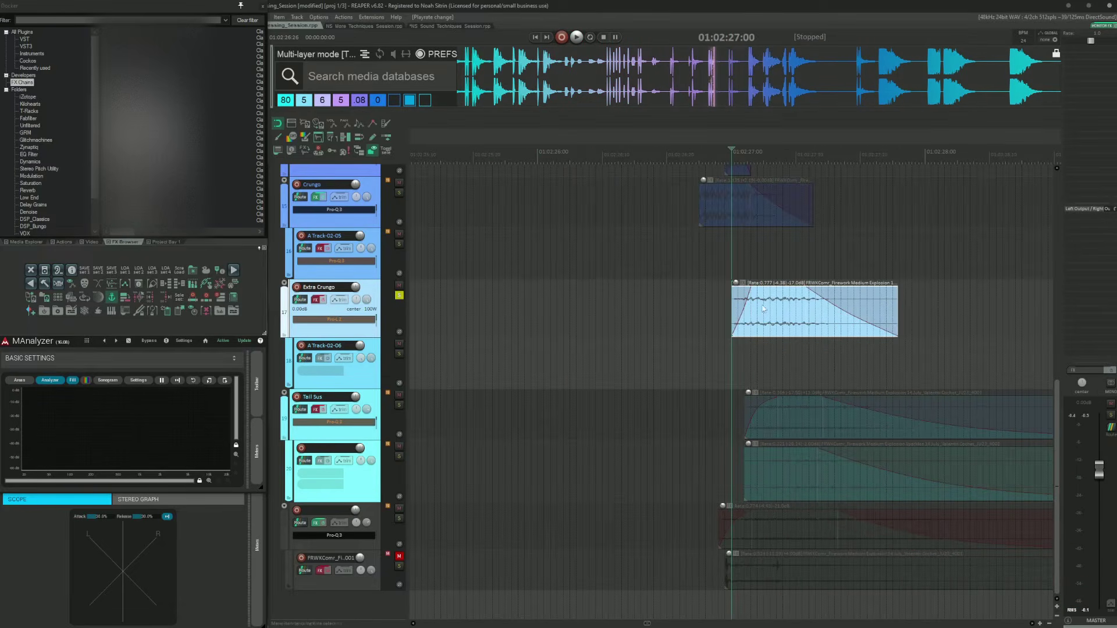
# Step: Open the Extra Crungo FX chain with Pro-L 2, audition the layer through it, and close the chain
pyautogui.click(317, 300)
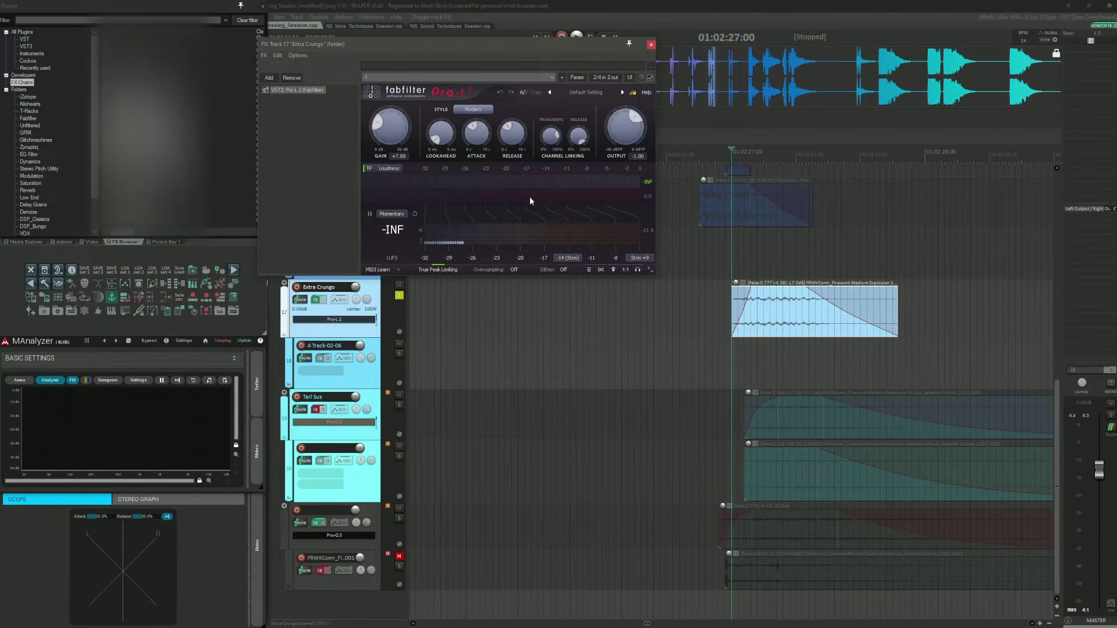
pyautogui.moveTo(391, 90); pyautogui.dragTo(619, 105)
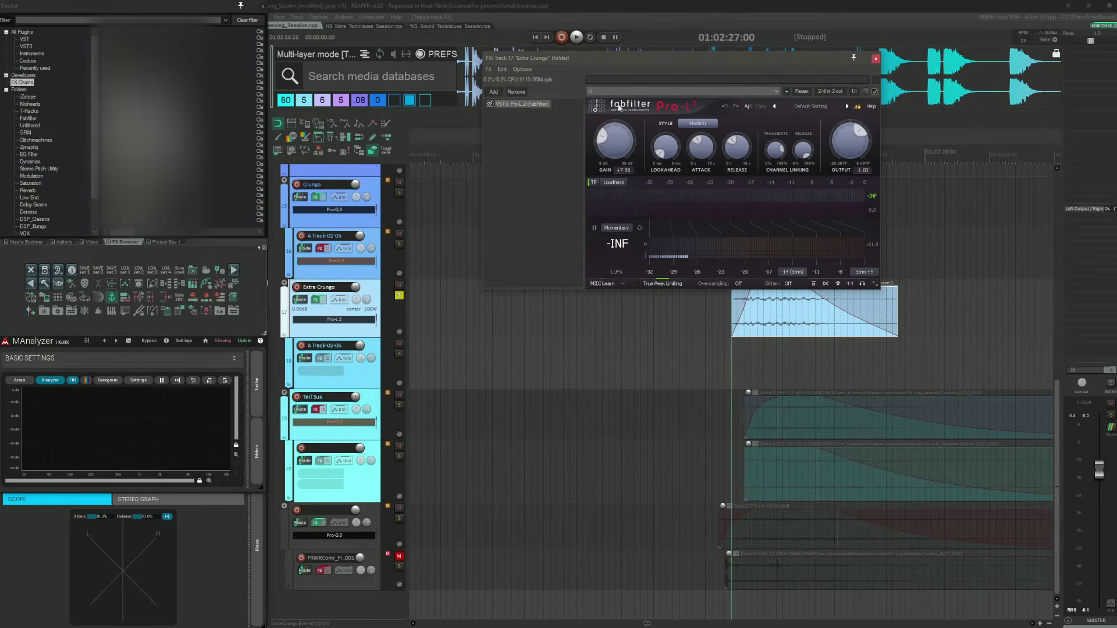
pyautogui.click(710, 314)
pyautogui.press('space')
pyautogui.press('space')
pyautogui.click(876, 58)
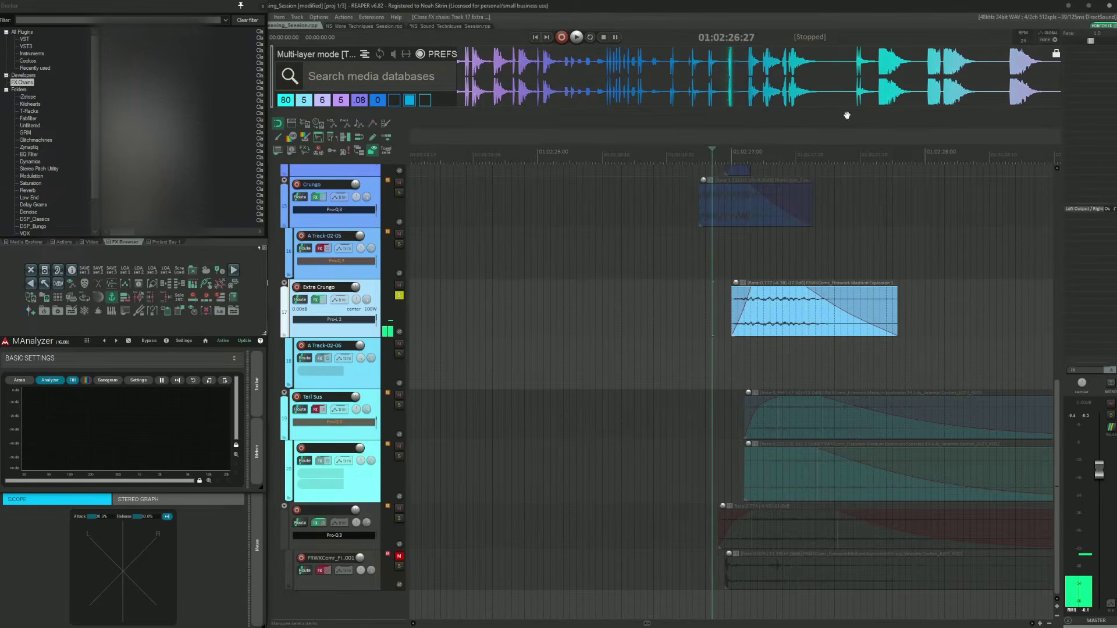
# Step: Solo the Crungo track and audition it from just before its first transient
pyautogui.click(703, 308)
pyautogui.scroll(4, 703, 308)
pyautogui.click(659, 407)
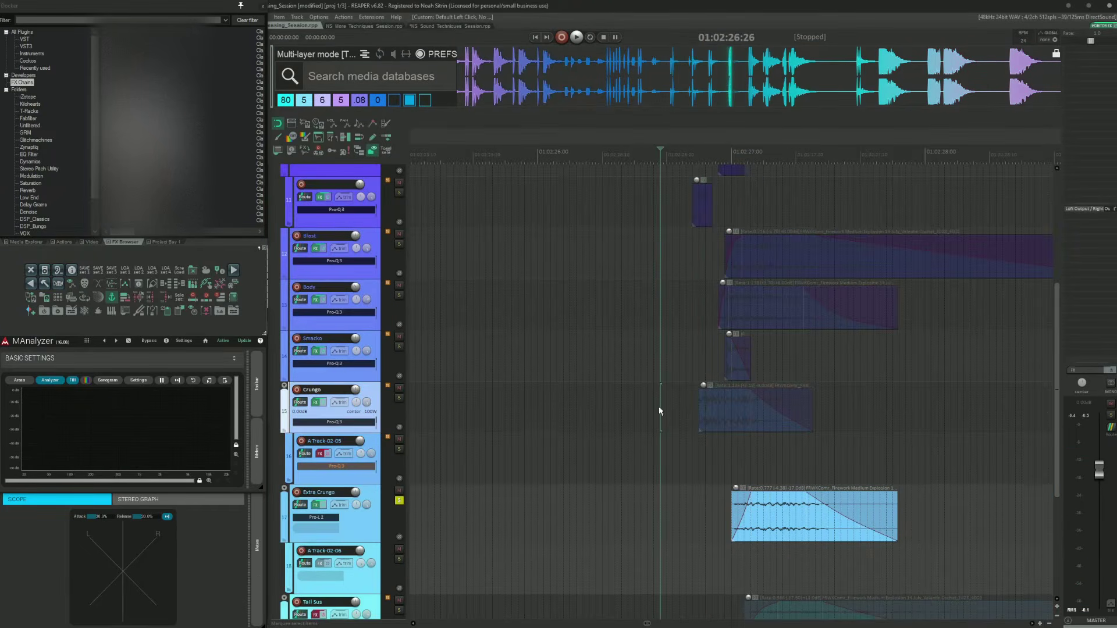
pyautogui.keyDown('shift'); pyautogui.click(676, 509); pyautogui.keyUp('shift')
pyautogui.press('F6')
pyautogui.scroll(4, 703, 510)
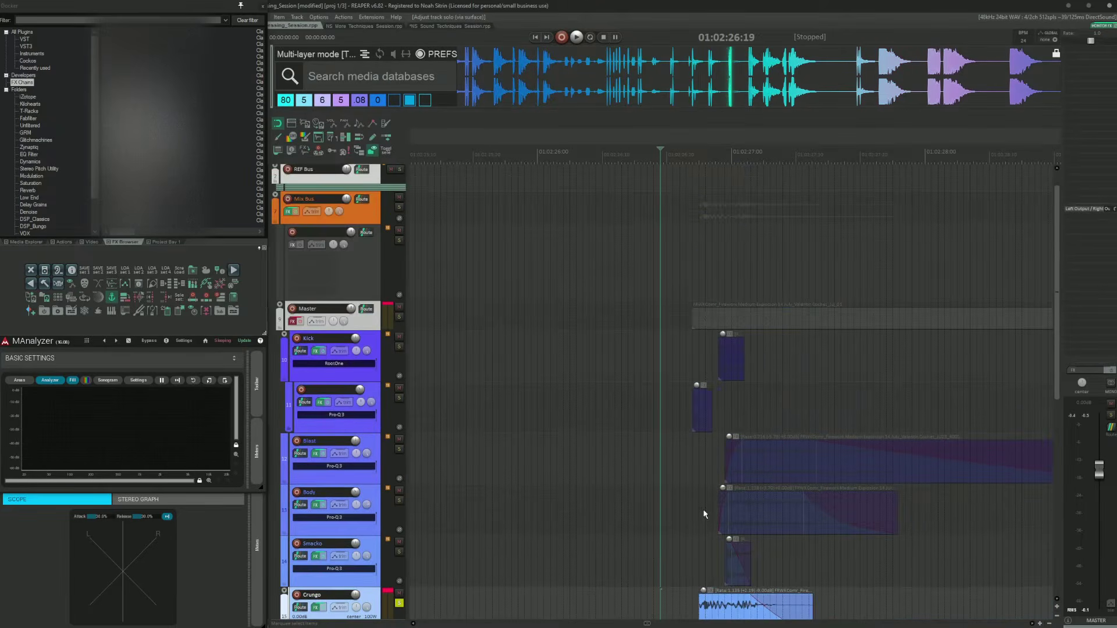
pyautogui.scroll(-4, 704, 514)
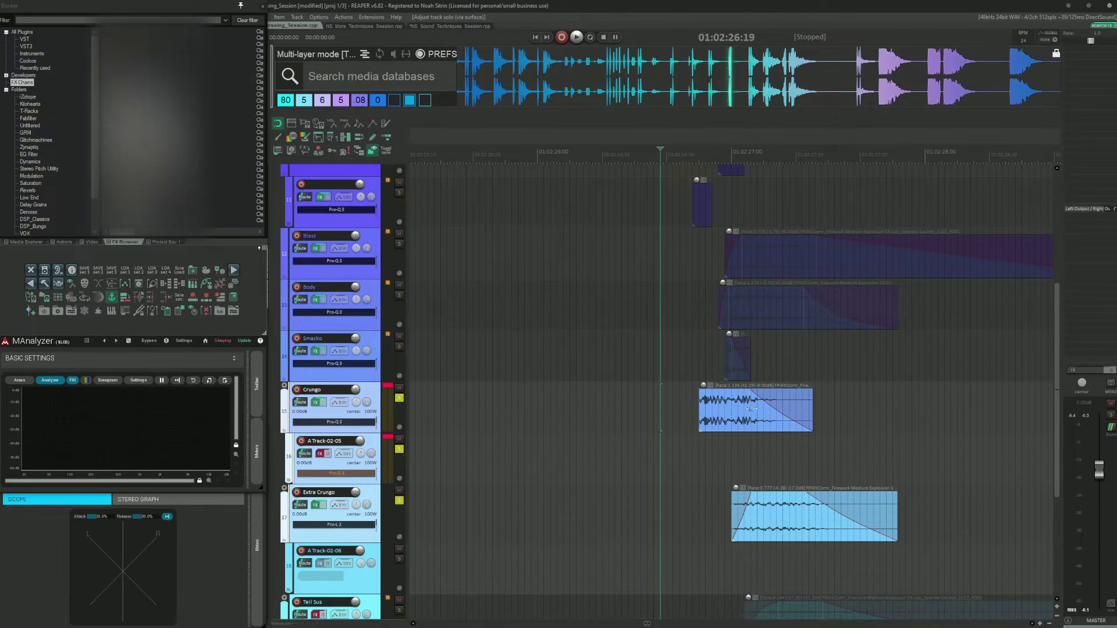
pyautogui.click(676, 417)
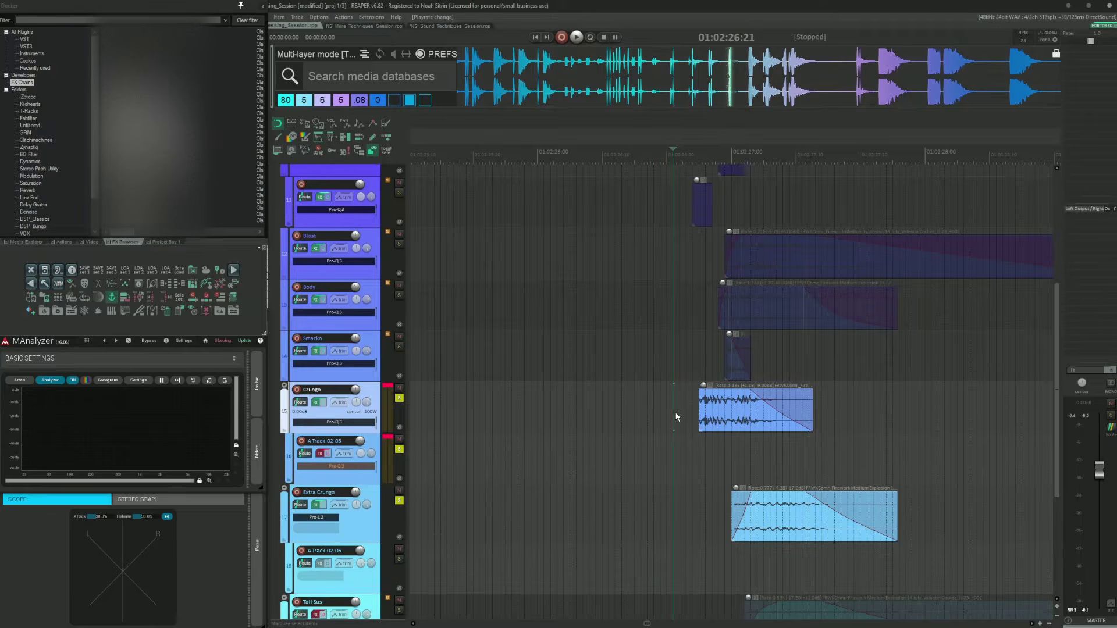
pyautogui.press('space')
pyautogui.press('space')
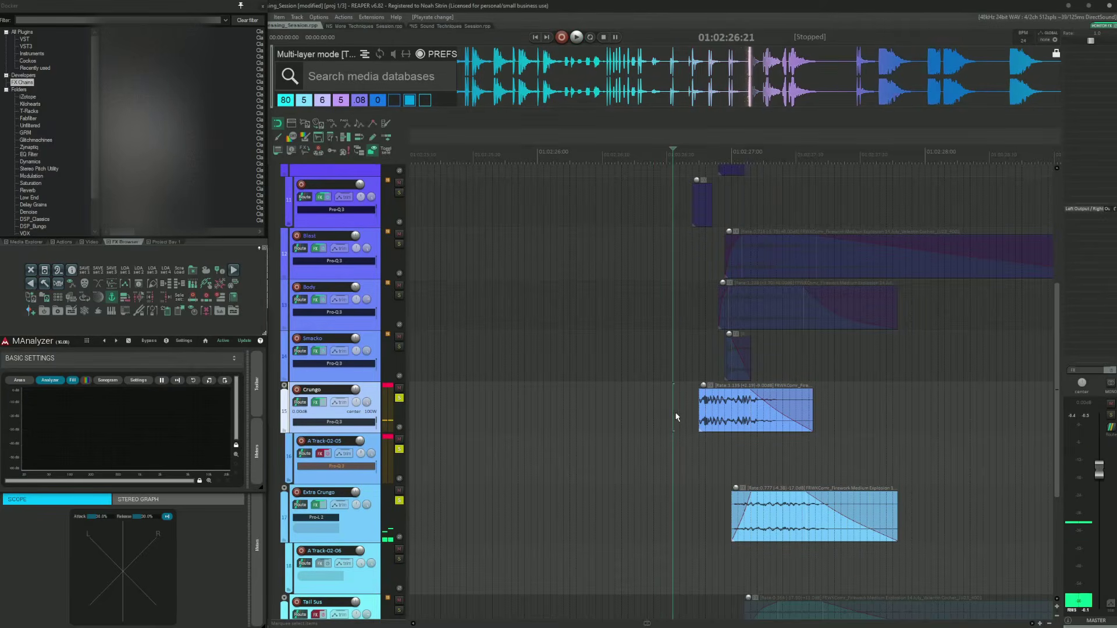
# Step: Add the Kick and Smacko tracks to the solo and audition the combined layers
pyautogui.scroll(3, 676, 417)
pyautogui.scroll(-4, 651, 347)
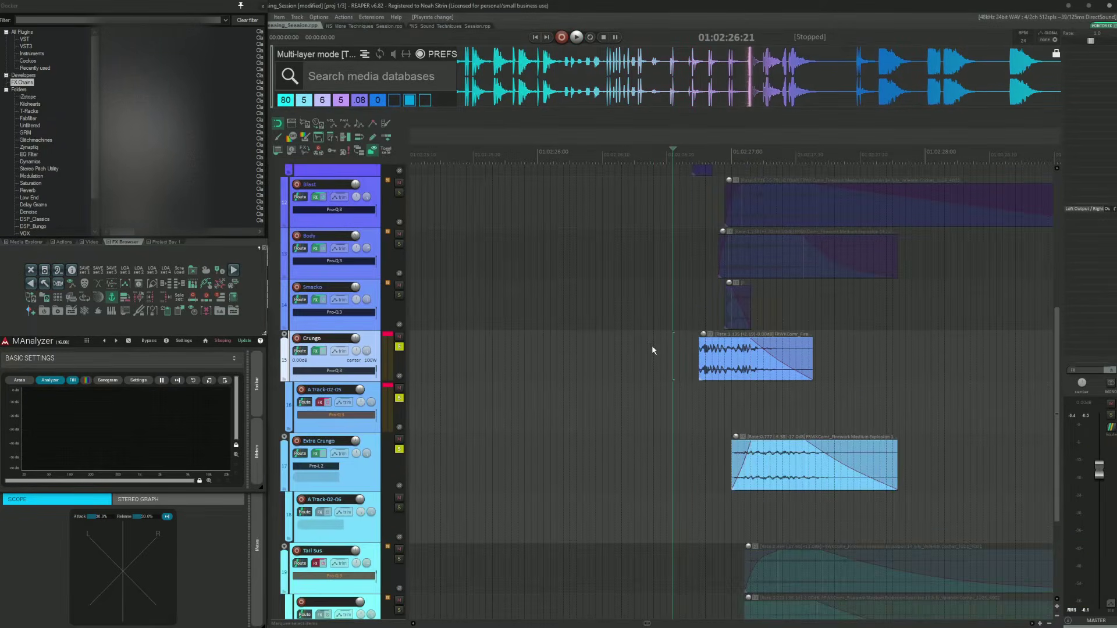
pyautogui.scroll(2, 711, 390)
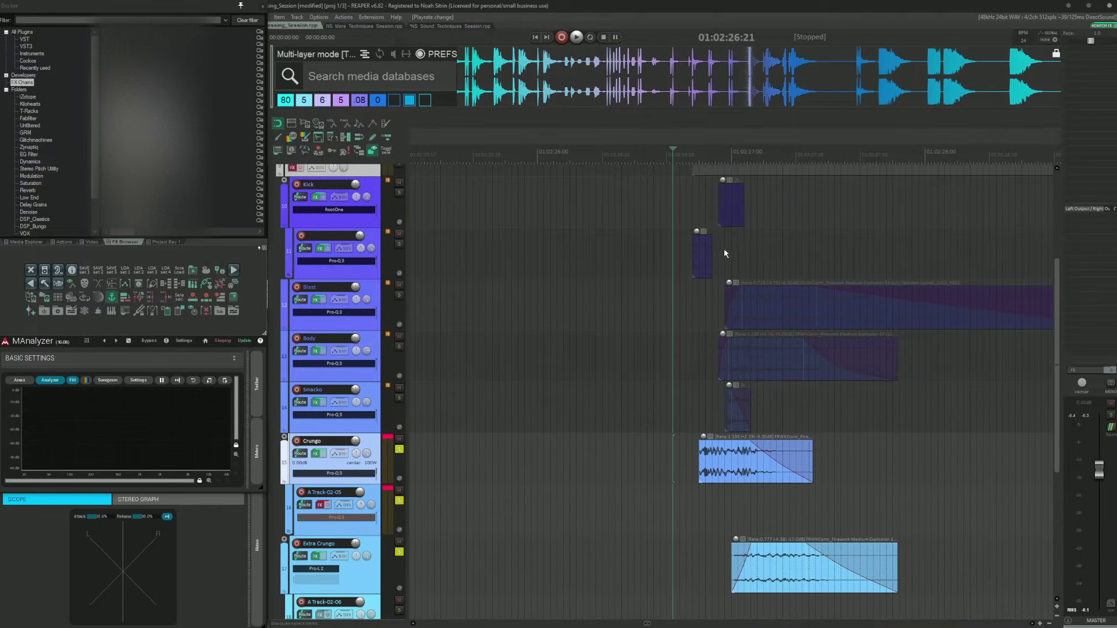
pyautogui.click(399, 192)
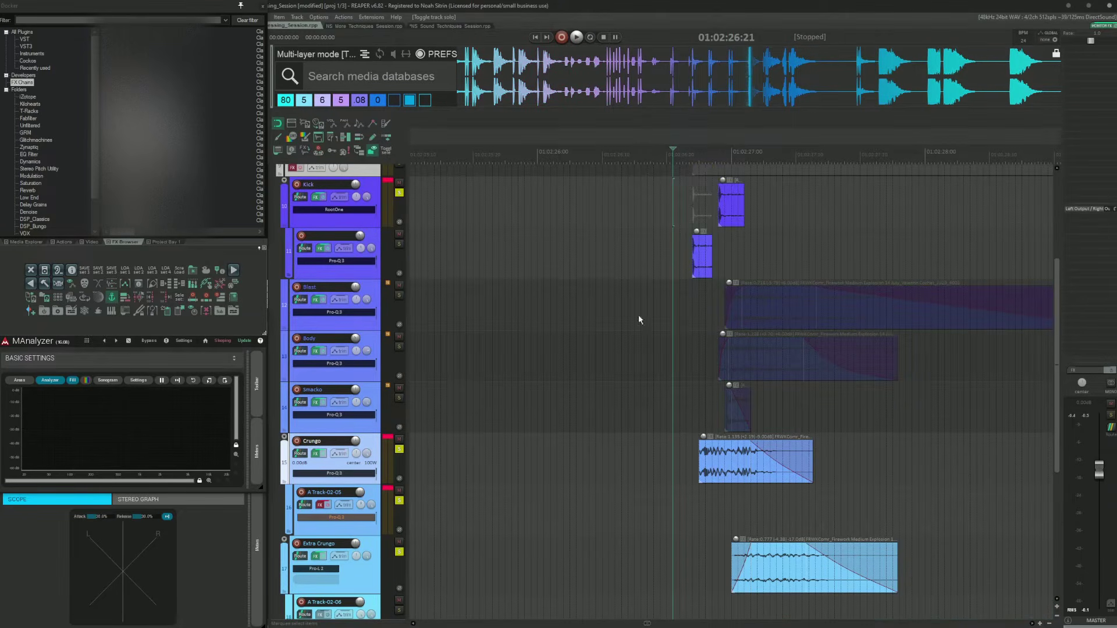
pyautogui.click(399, 398)
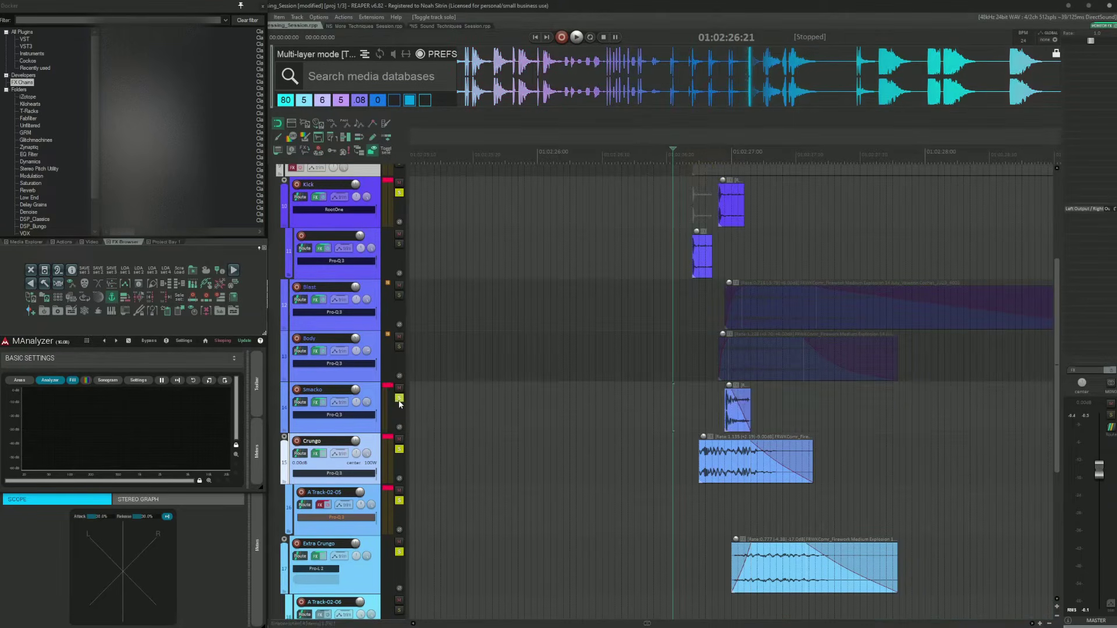
pyautogui.press('space')
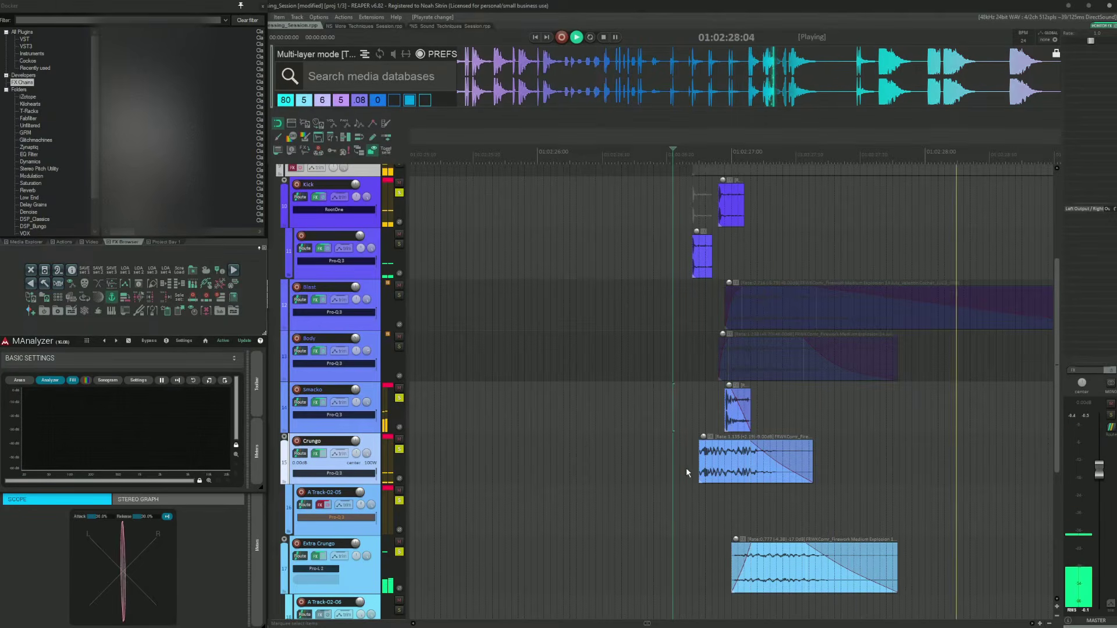
pyautogui.press('space')
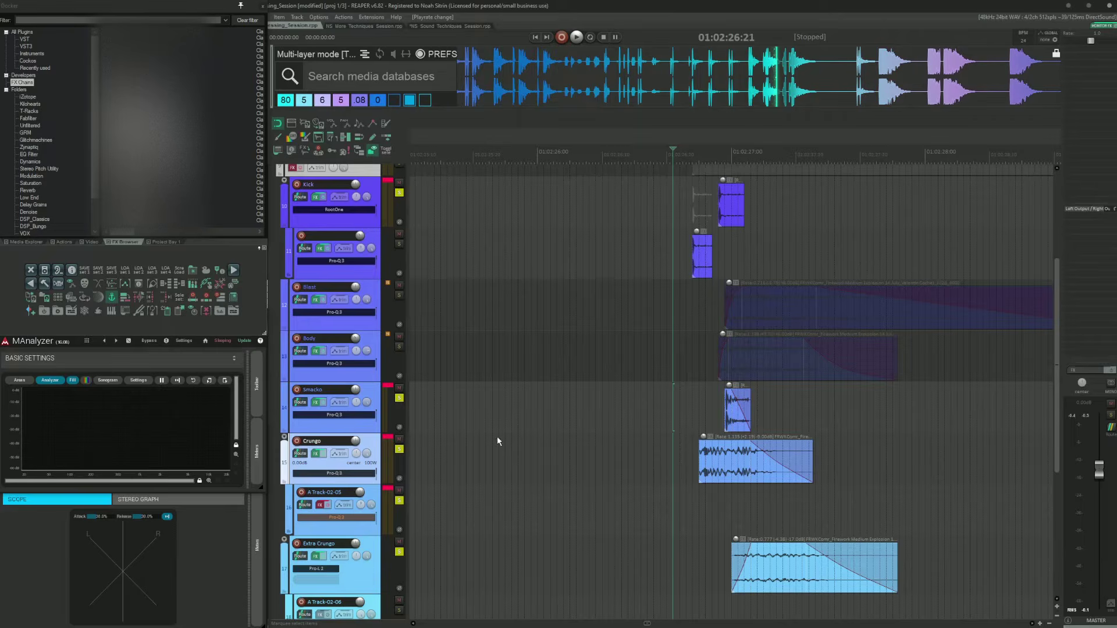
# Step: Clear all track solos and solo the Tail Sus track instead
pyautogui.click(684, 414)
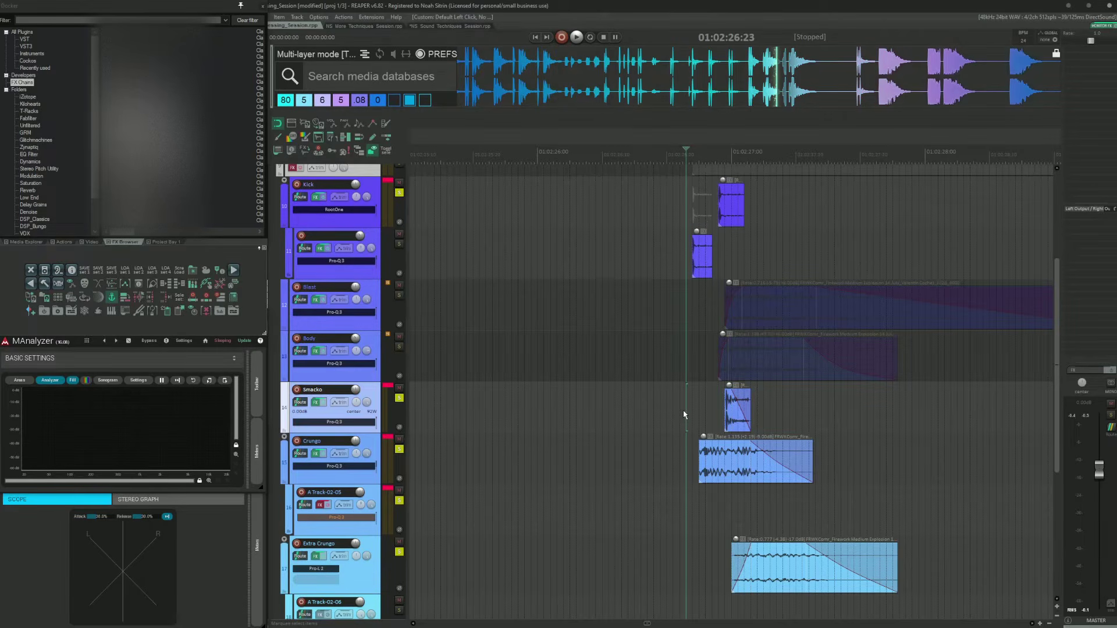
pyautogui.hotkey('alt', 'F6')
pyautogui.scroll(-4, 842, 321)
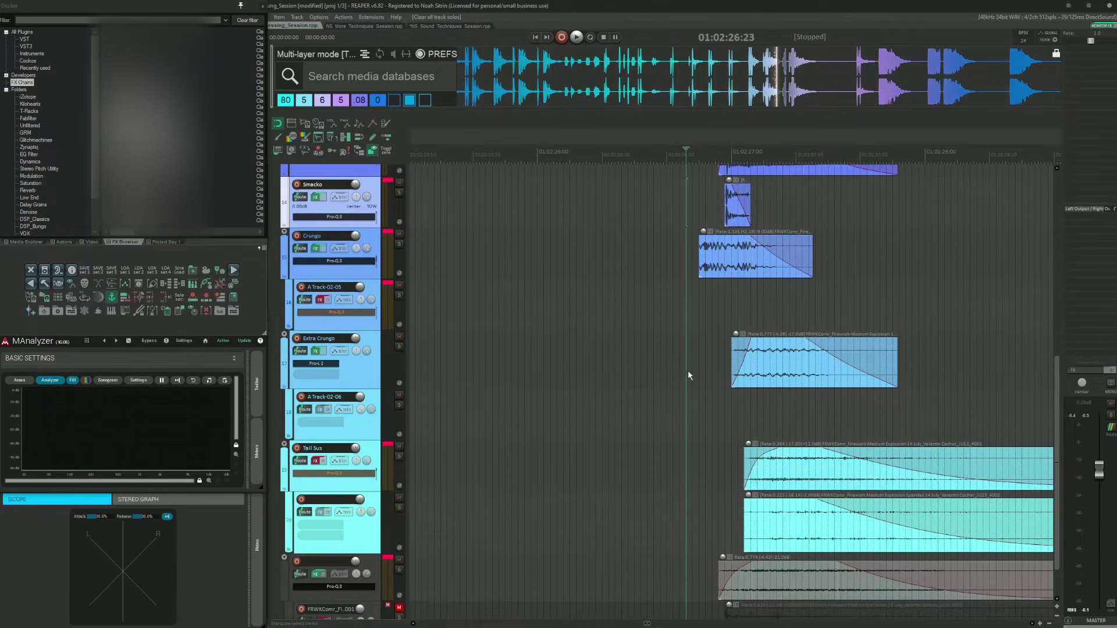
pyautogui.scroll(-1, 688, 372)
pyautogui.click(724, 405)
pyautogui.press('F6')
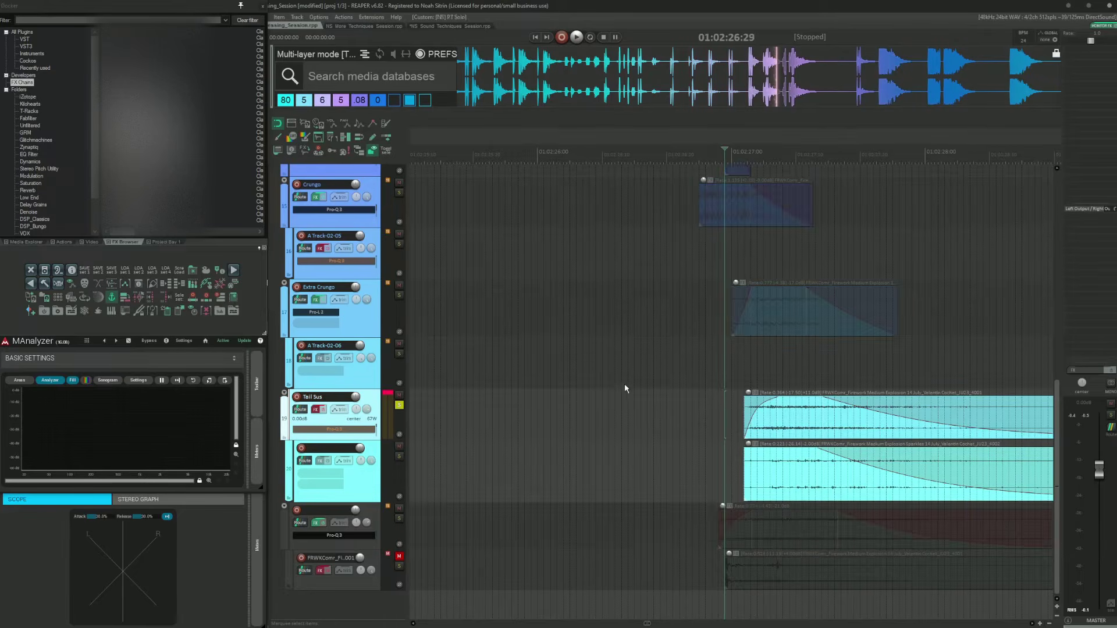
# Step: Solo the lower Tail Sus sub-layer and audition it from its transient
pyautogui.hscroll(5, 625, 389)
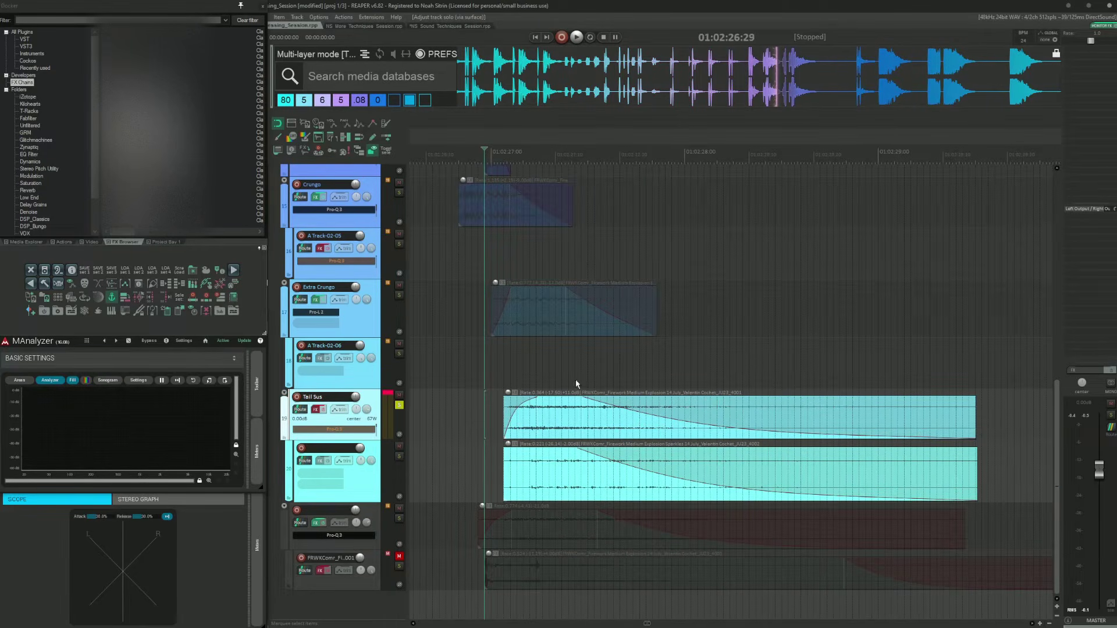
pyautogui.click(464, 528)
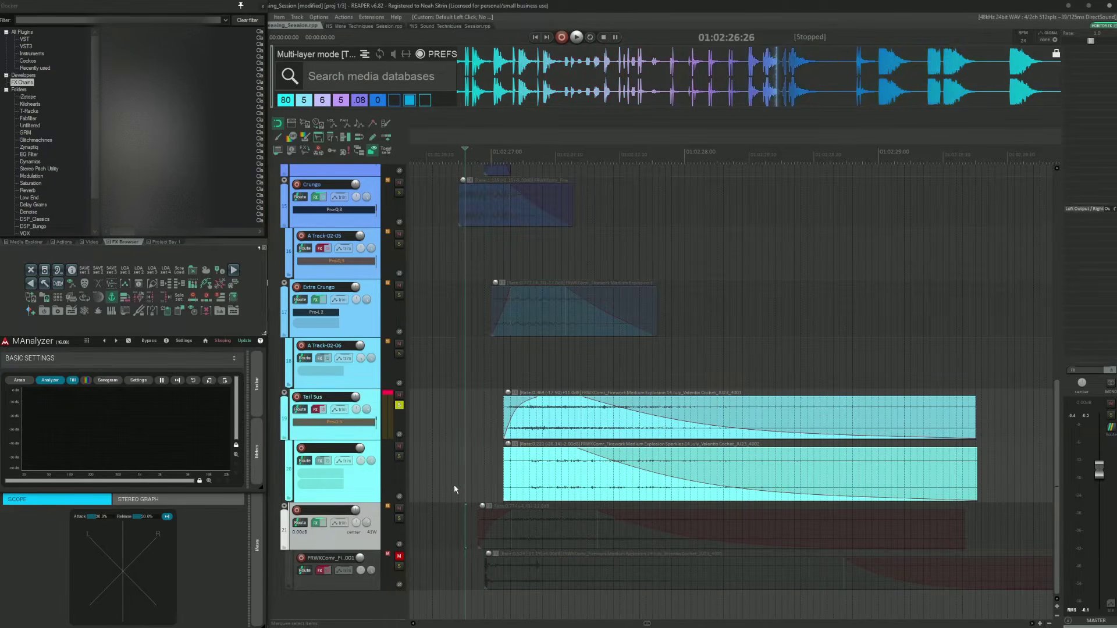
pyautogui.click(459, 307)
pyautogui.click(485, 412)
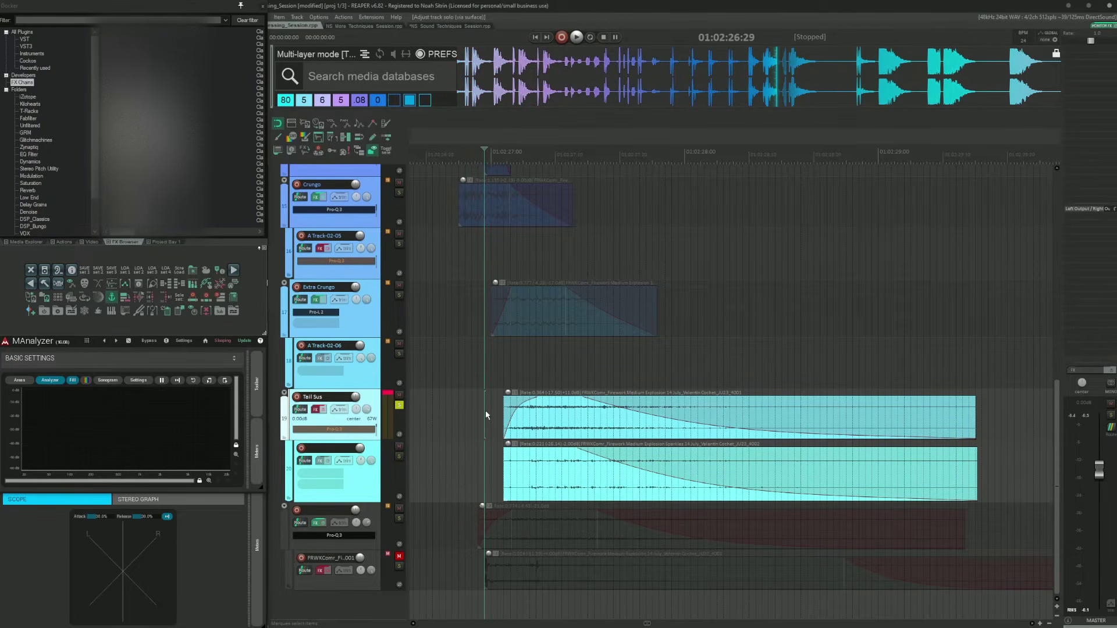
pyautogui.press('Tab')
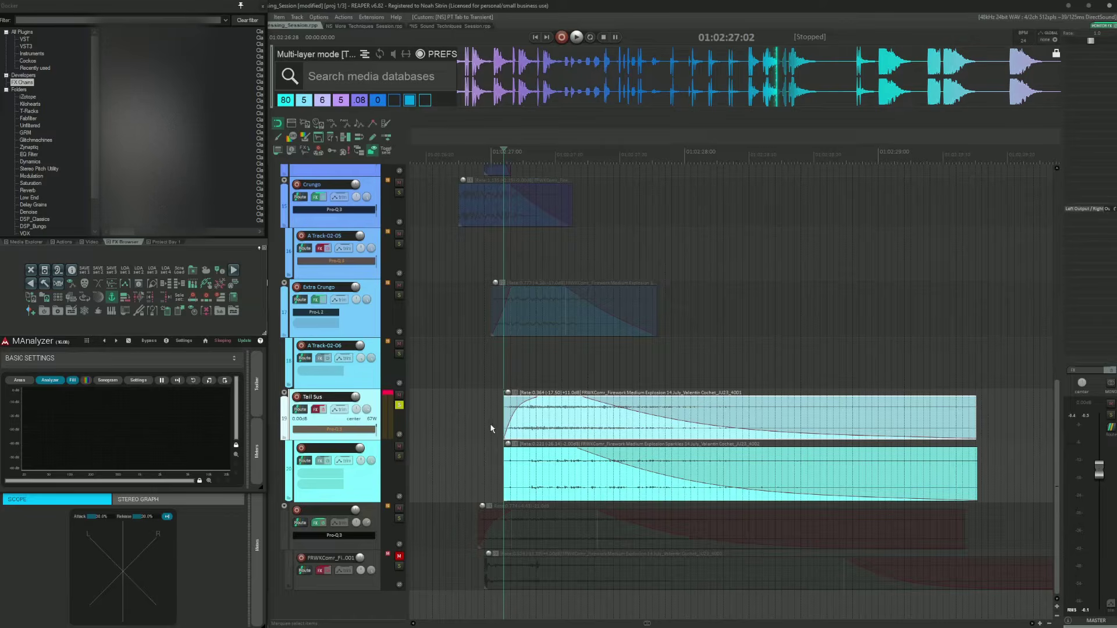
pyautogui.click(476, 470)
pyautogui.press('Tab')
pyautogui.hotkey('shift', 's')
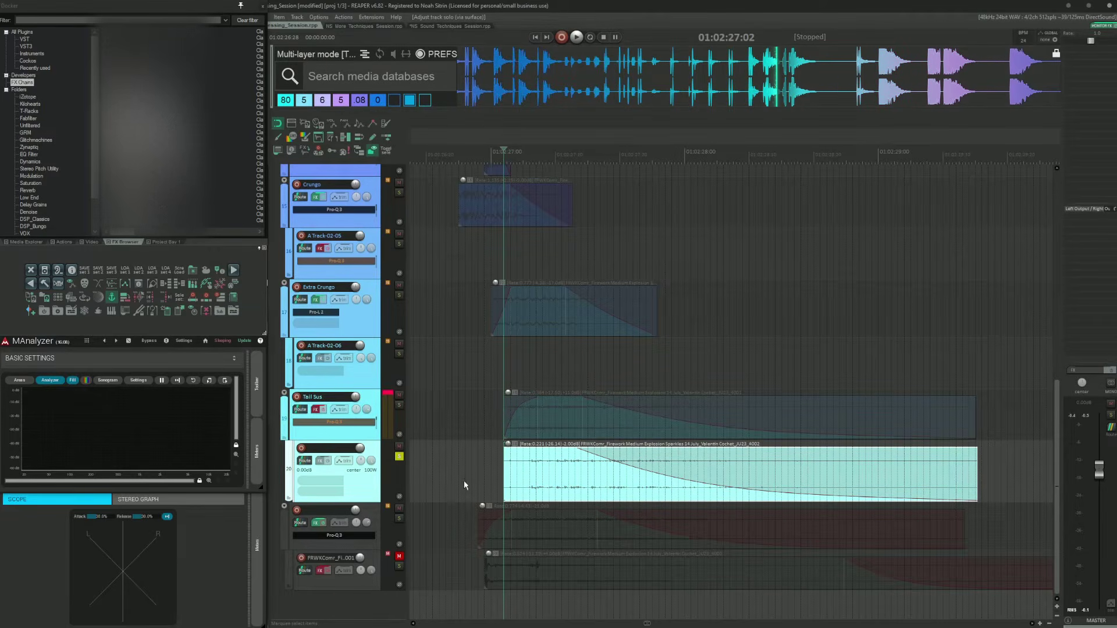
pyautogui.press('space')
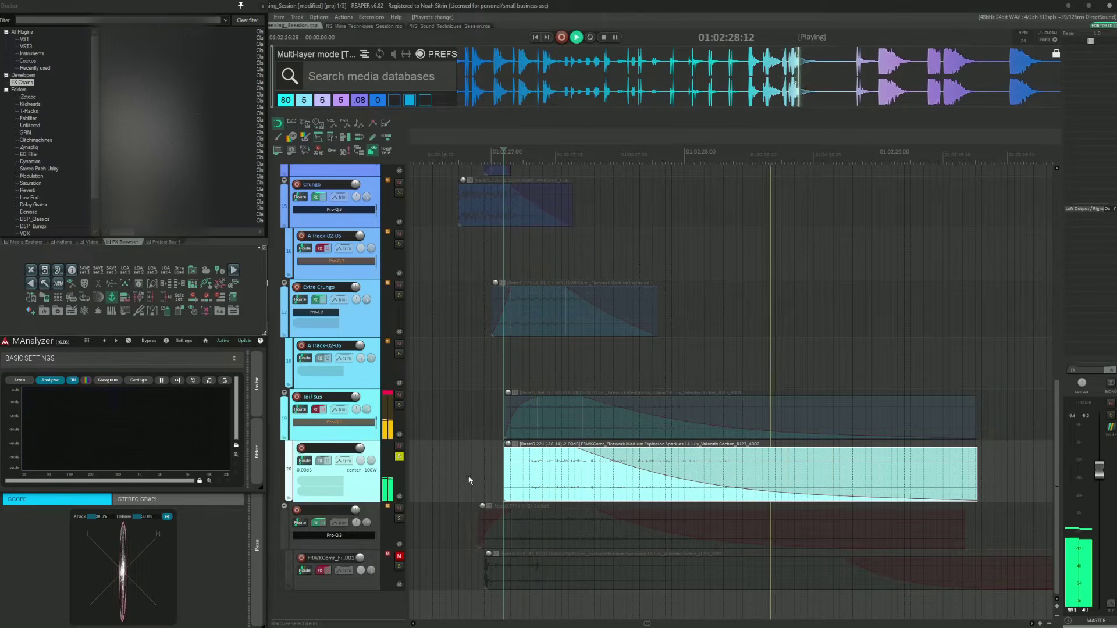
pyautogui.press('space')
# Step: Solo the upper Tail Sus sub-layer with the lower one muted and audition it from its transient
pyautogui.click(473, 424)
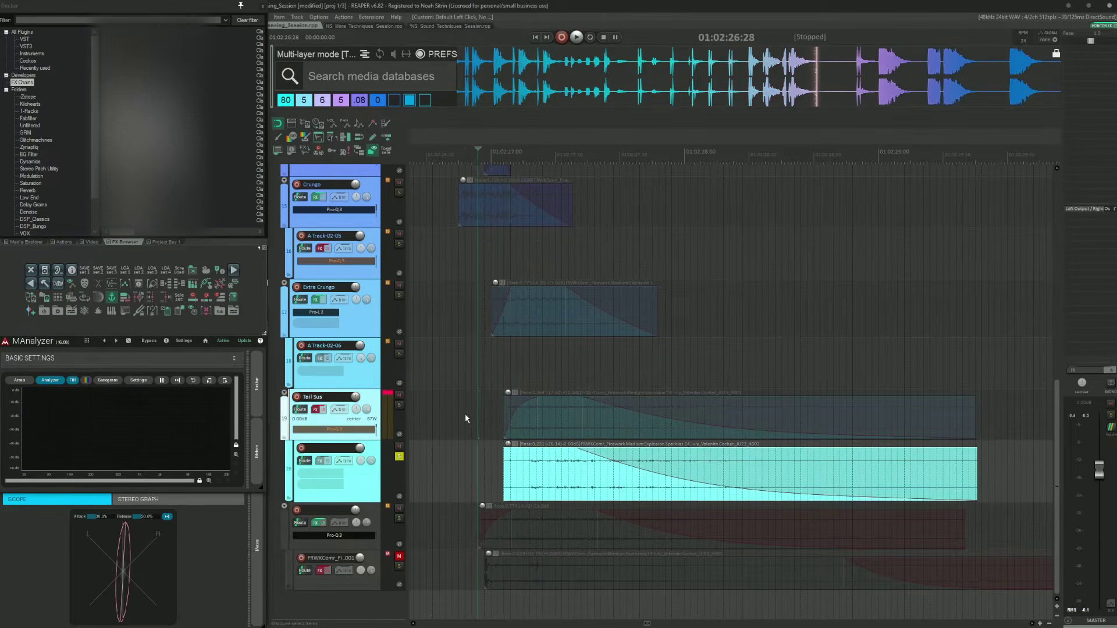
pyautogui.press('Tab')
pyautogui.hotkey('shift', 's')
pyautogui.click(400, 455)
pyautogui.click(399, 445)
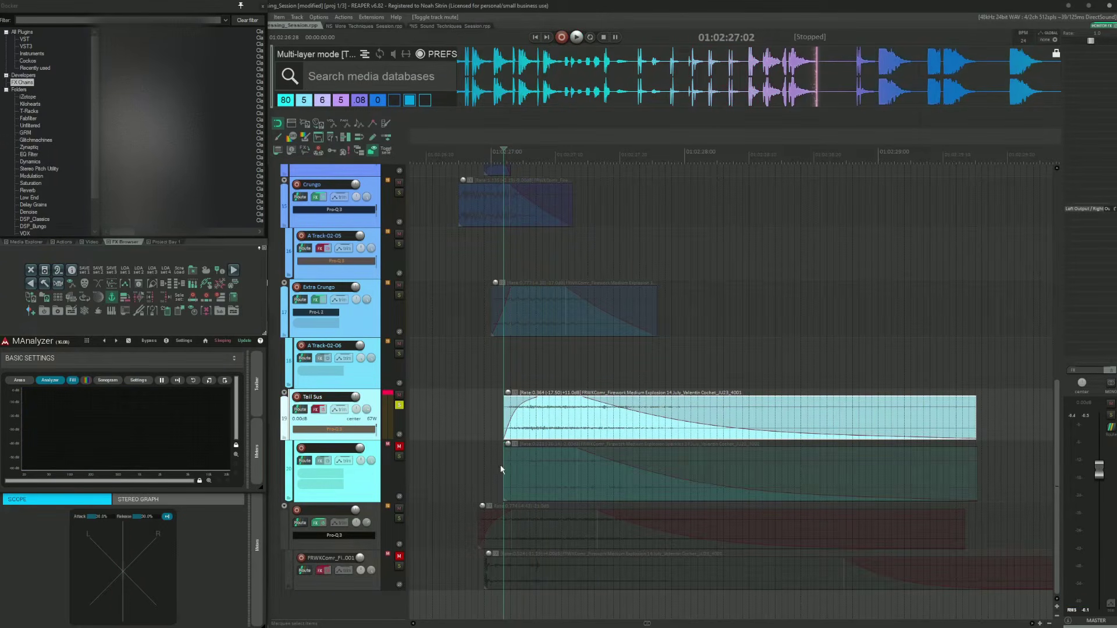
pyautogui.press('space')
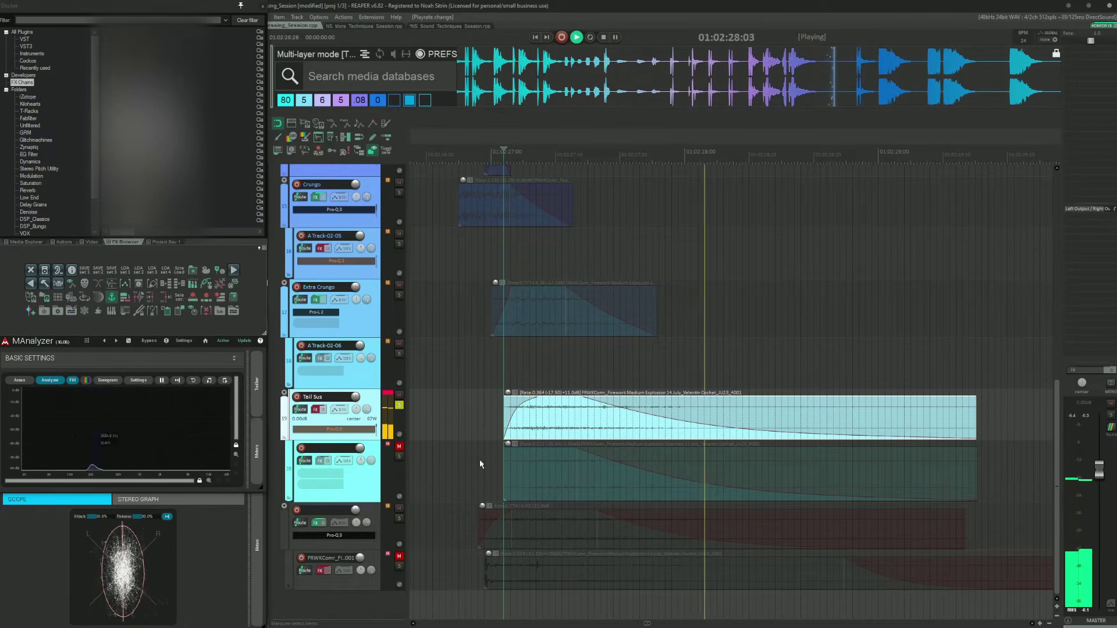
pyautogui.press('space')
# Step: Clear all solos and solo the lower Tail Sus sub-track
pyautogui.click(486, 403)
pyautogui.hotkey('alt', 's')
pyautogui.scroll(7, 500, 413)
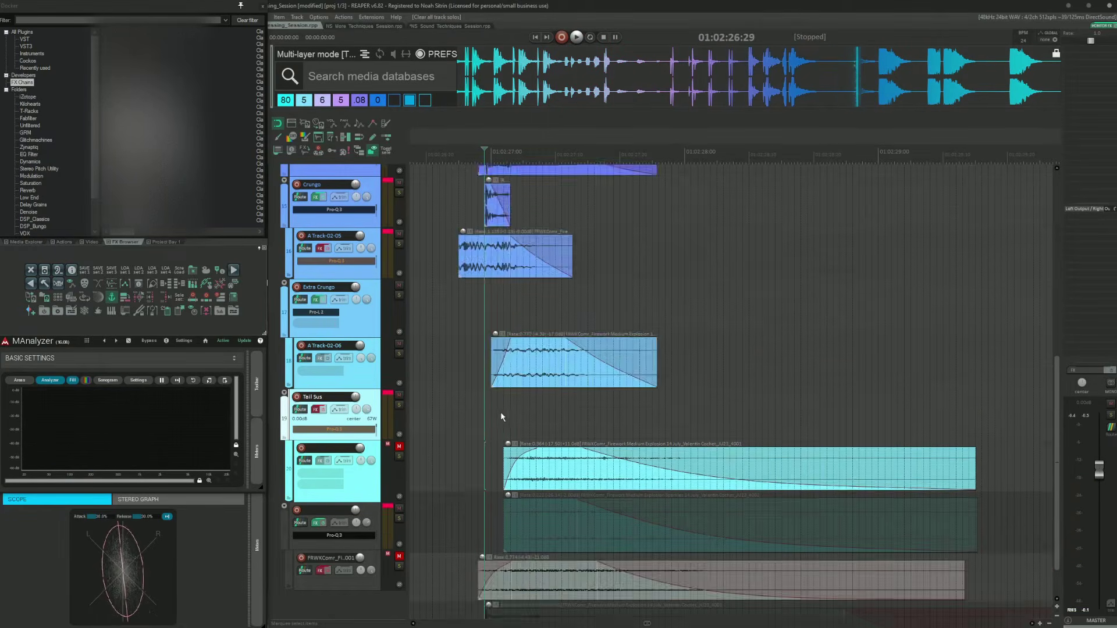
pyautogui.scroll(-3, 486, 363)
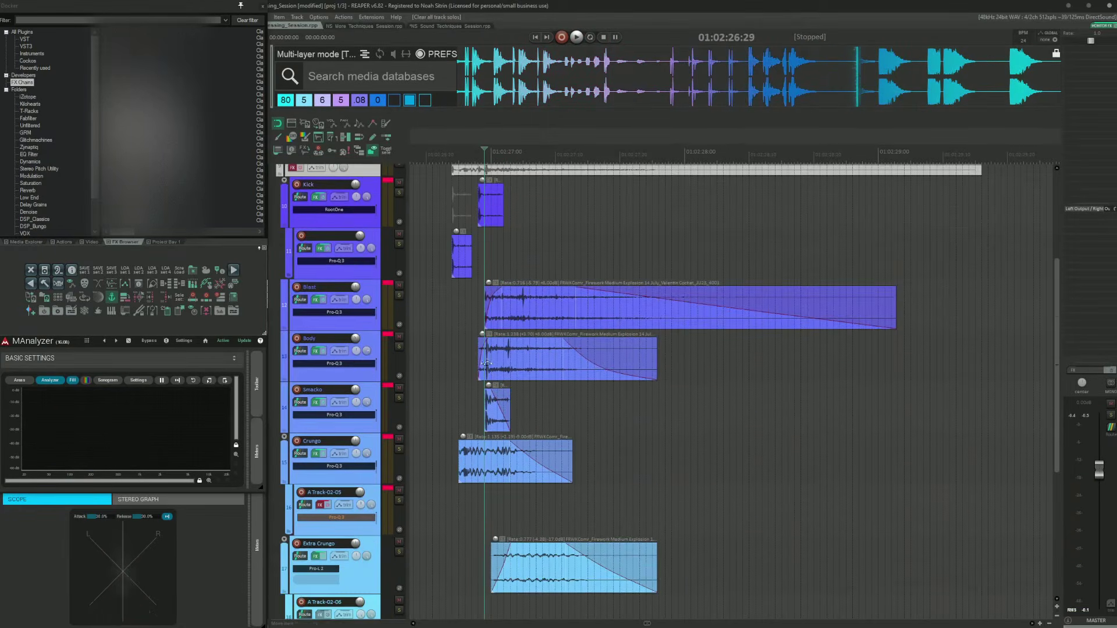
pyautogui.click(542, 309)
pyautogui.scroll(-5, 501, 373)
pyautogui.click(481, 415)
pyautogui.click(483, 462)
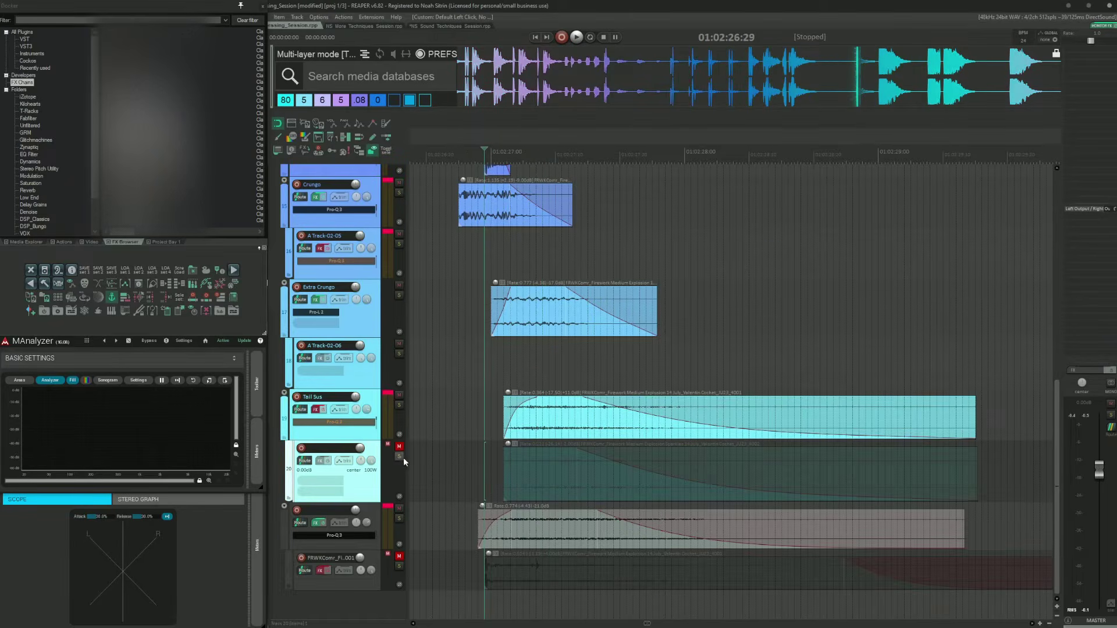
pyautogui.click(400, 456)
# Step: Unmute the lower Tail Sus sub-track so both Tail Sus layers play together
pyautogui.click(476, 415)
pyautogui.click(475, 384)
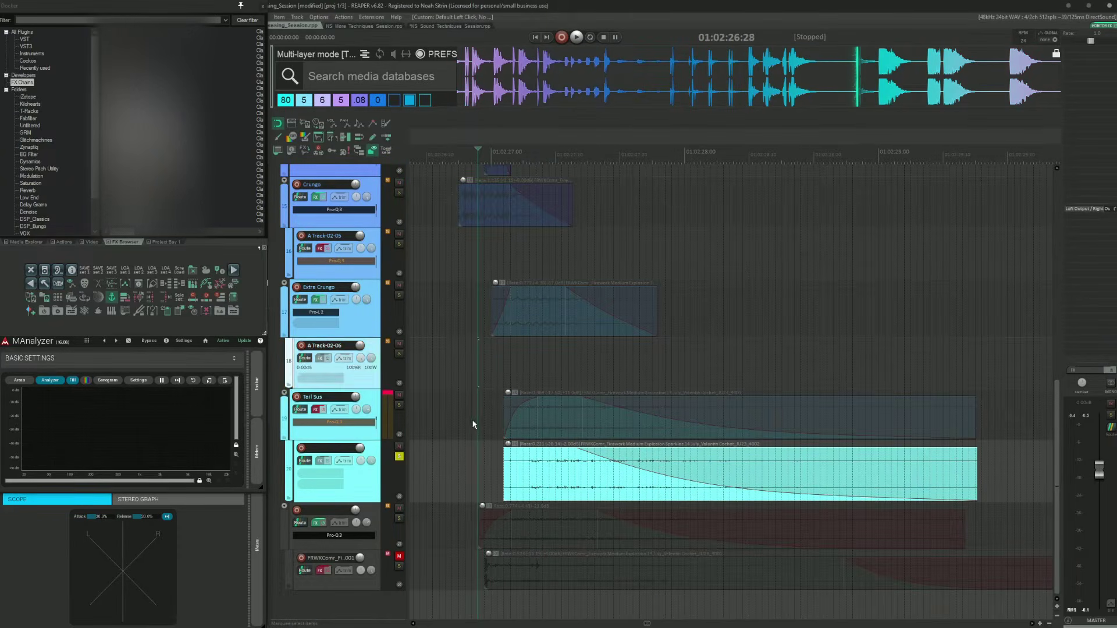
pyautogui.click(473, 425)
pyautogui.press('F7')
pyautogui.click(478, 459)
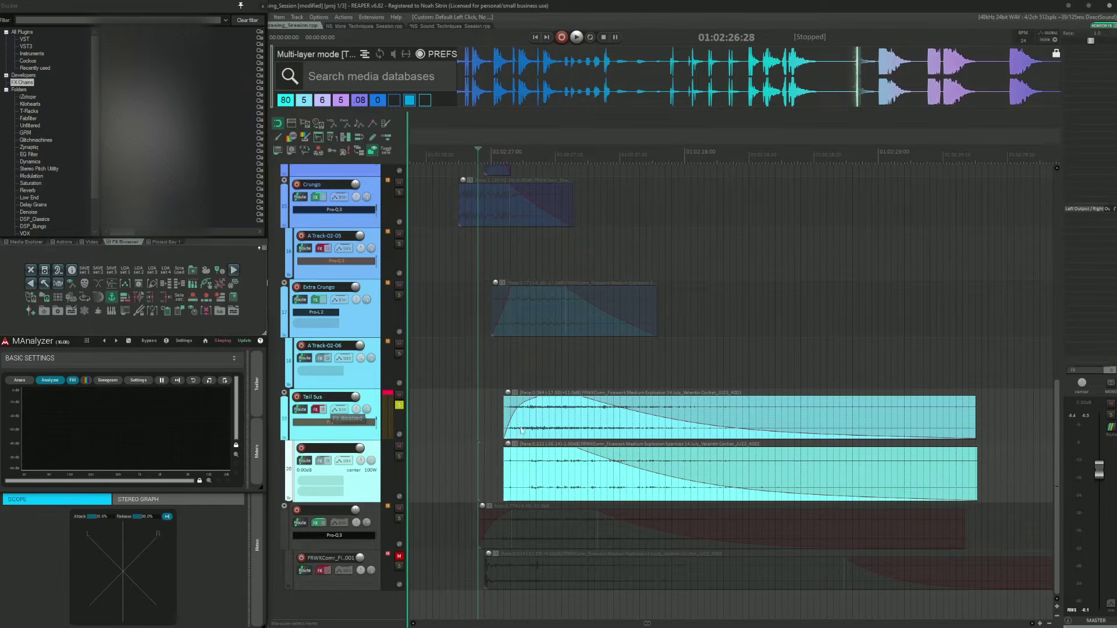
# Step: Place the edit cursor at the Tail Sus item's first transient
pyautogui.click(498, 410)
pyautogui.press('Tab')
pyautogui.scroll(-4, 636, 416)
pyautogui.hscroll(1, 650, 423)
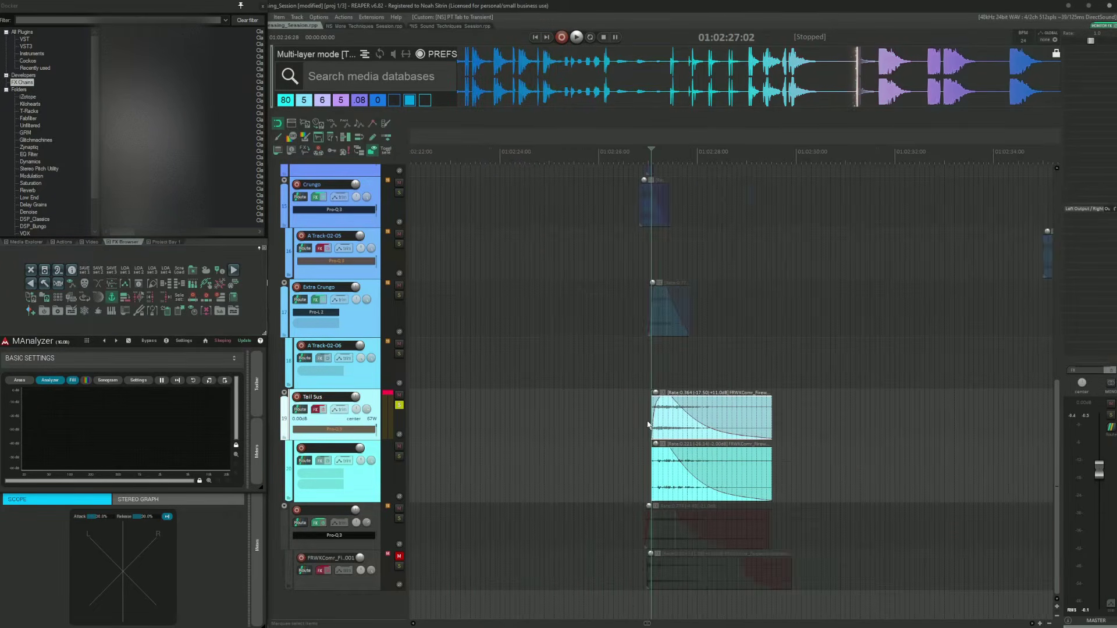
pyautogui.scroll(3, 661, 427)
pyautogui.hscroll(2, 662, 428)
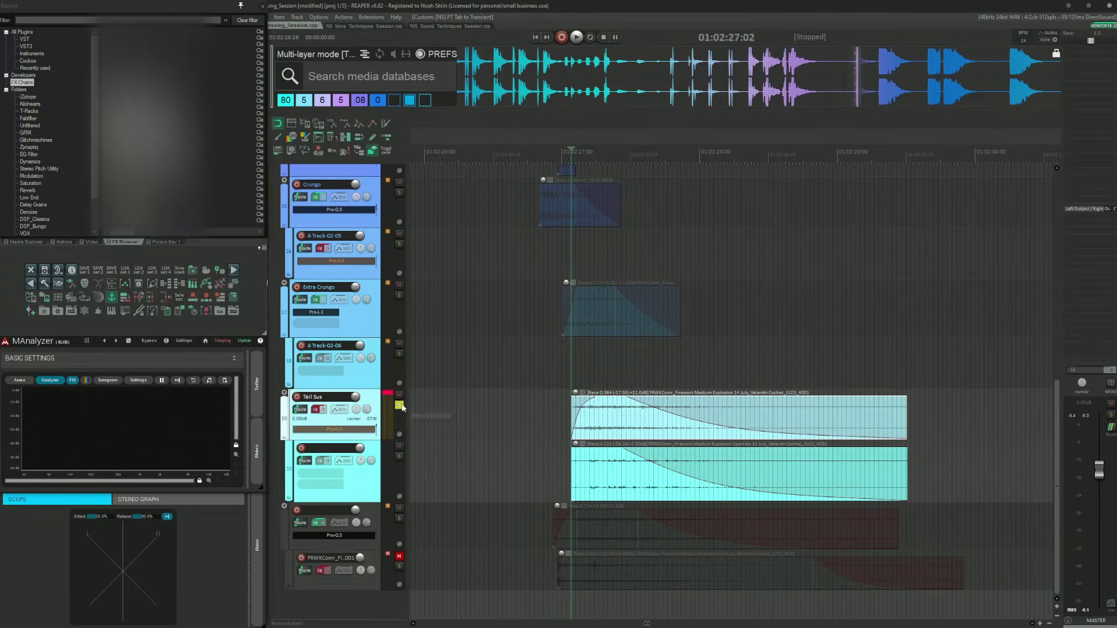
# Step: Place the edit cursor just before the Tail Sus items and audition both Tail Sus layers together
pyautogui.click(557, 459)
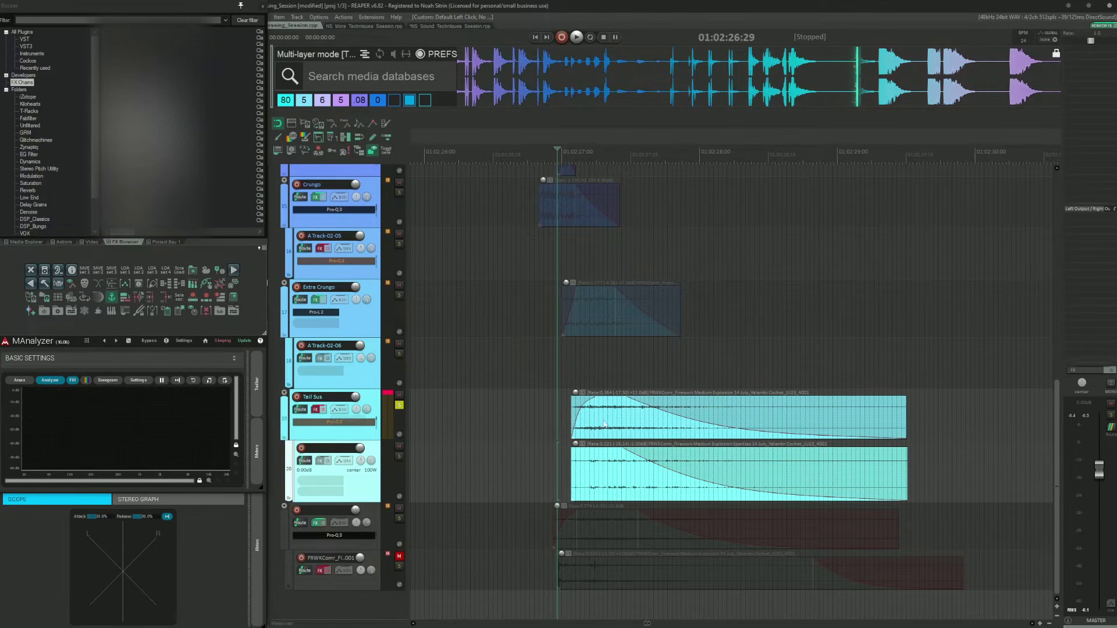
pyautogui.click(563, 414)
pyautogui.press('space')
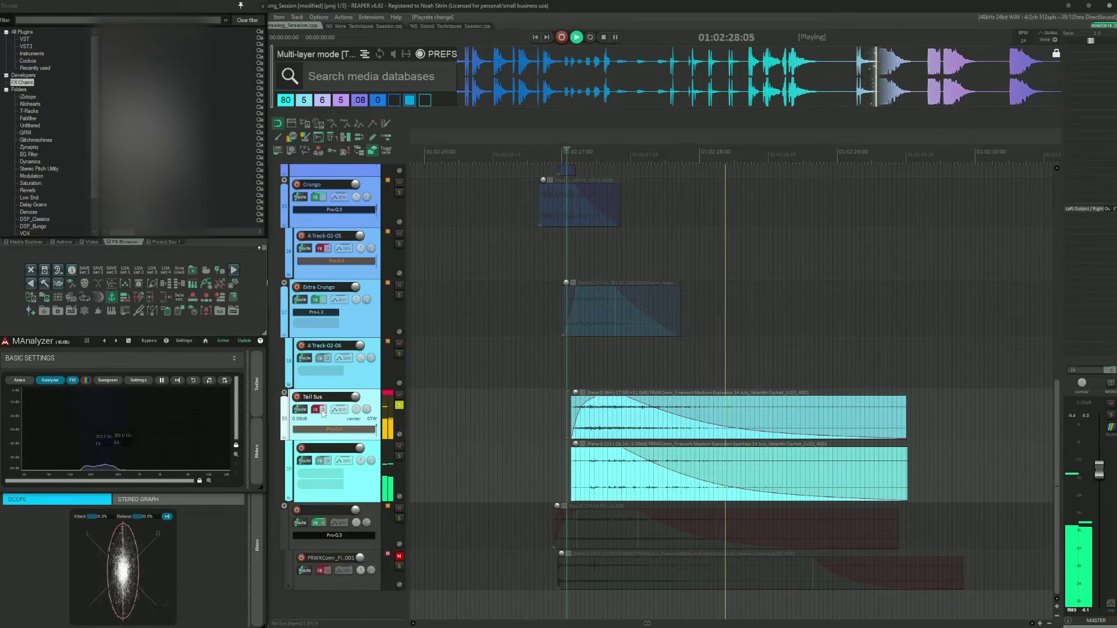
pyautogui.press('space')
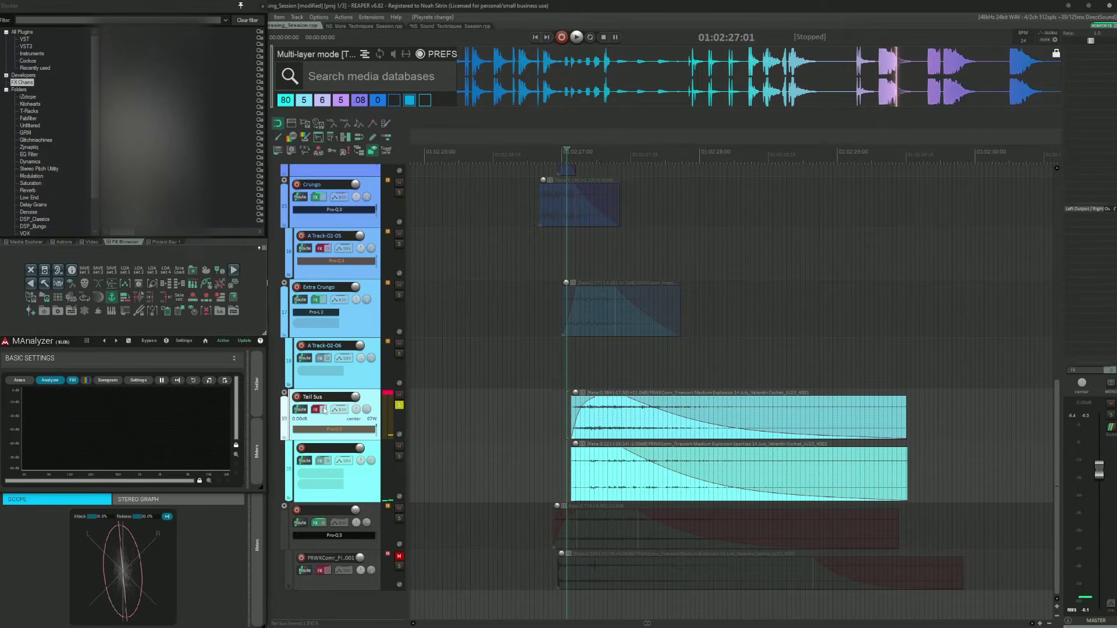
# Step: Open the Tail Sus folder's FX chain and audition it with the Pro-Q 3 EQ curve displayed
pyautogui.click(324, 410)
pyautogui.click(315, 410)
pyautogui.click(479, 170)
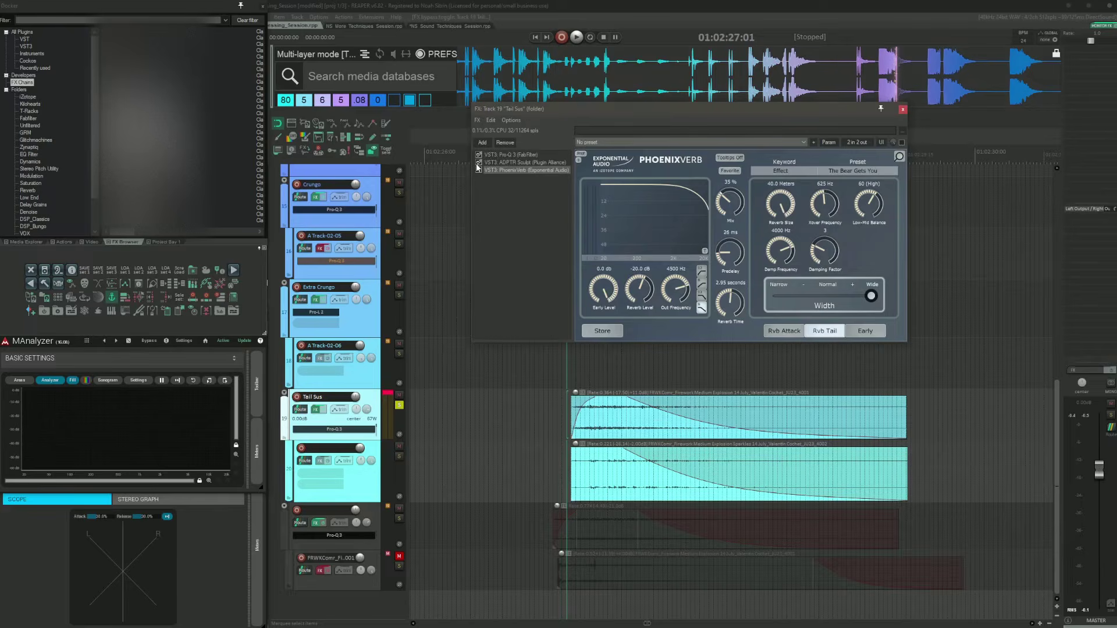
pyautogui.click(494, 155)
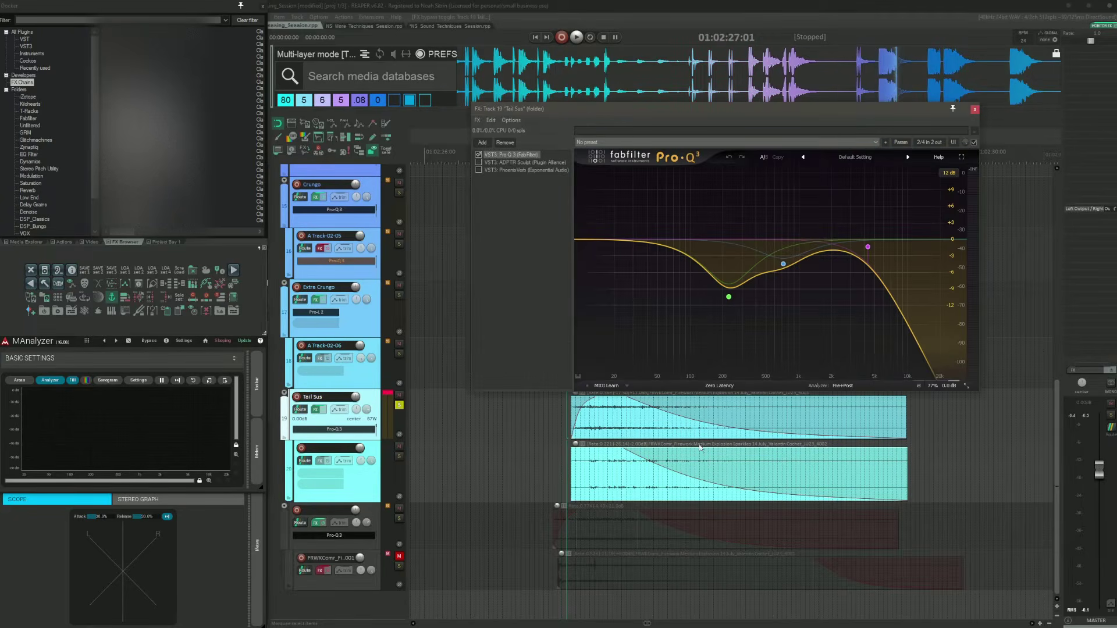
pyautogui.moveTo(660, 112); pyautogui.dragTo(622, 85)
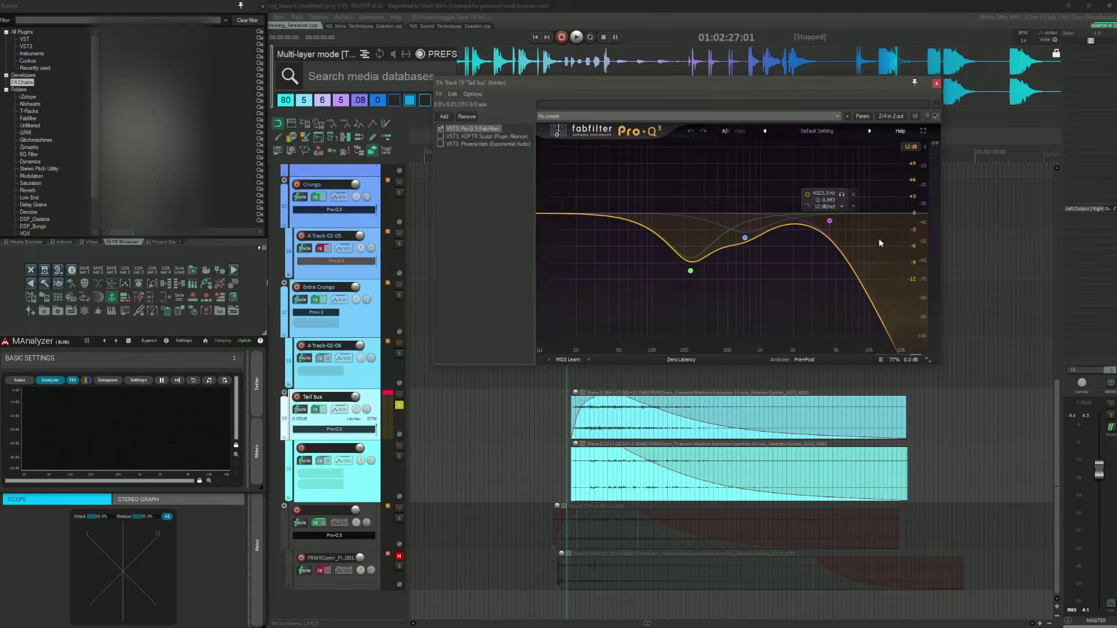
pyautogui.press('space')
pyautogui.press('space')
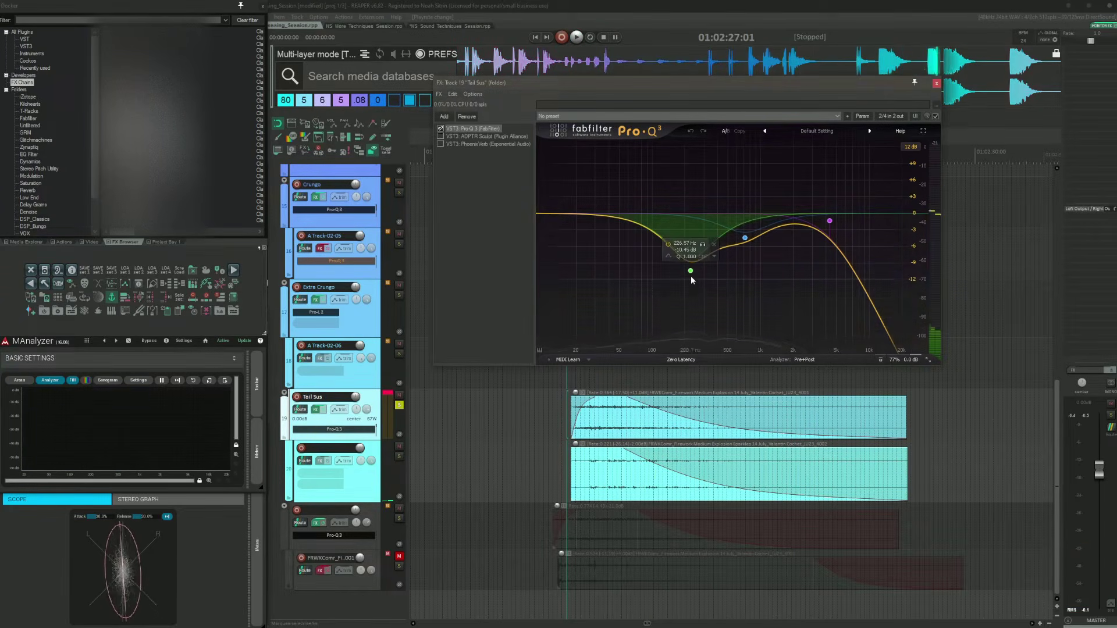
# Step: Inspect the ADPTR Sculpt compressor and transient modules in the Tail Sus chain while auditioning
pyautogui.click(475, 138)
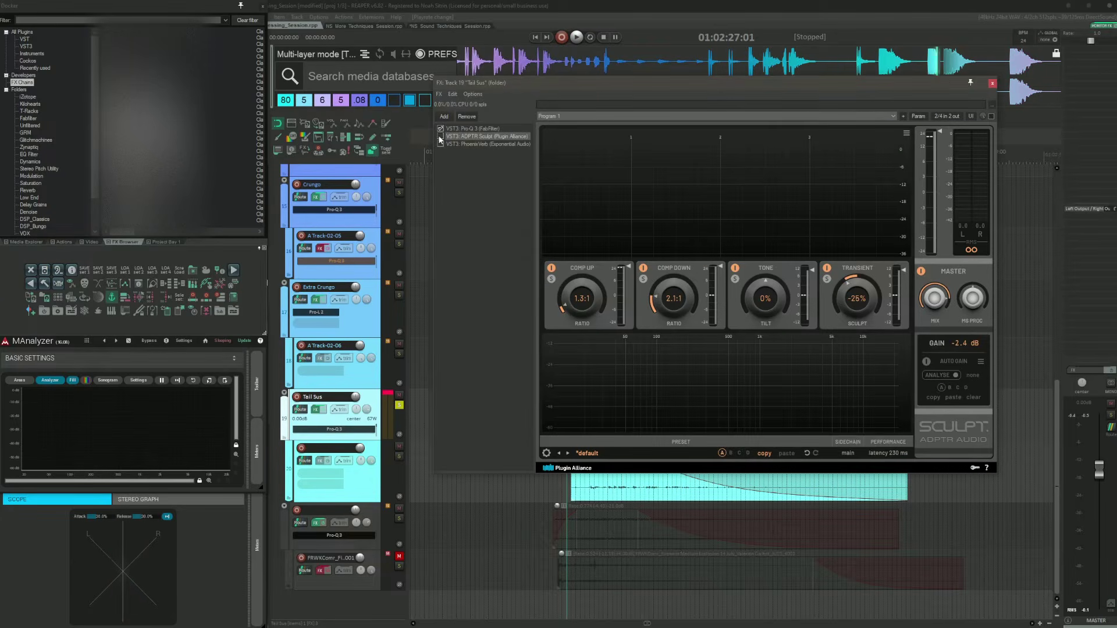
pyautogui.click(440, 136)
pyautogui.moveTo(625, 86)
pyautogui.mouseDown()
pyautogui.moveTo(569, 57)
pyautogui.moveTo(577, 36)
pyautogui.mouseUp()
pyautogui.moveTo(533, 245)
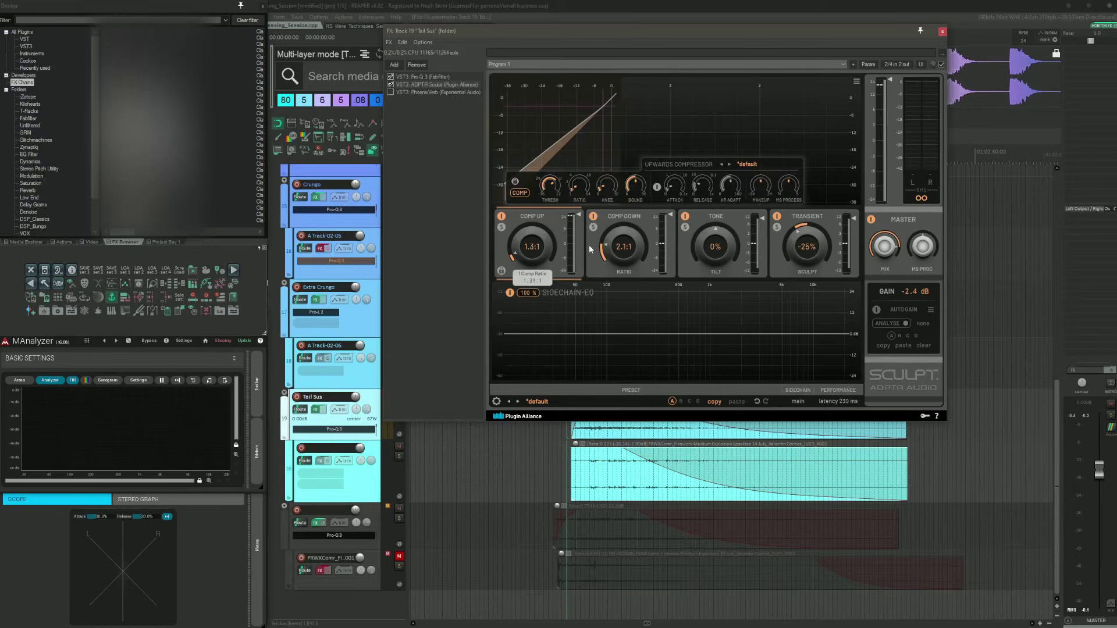
pyautogui.moveTo(634, 246)
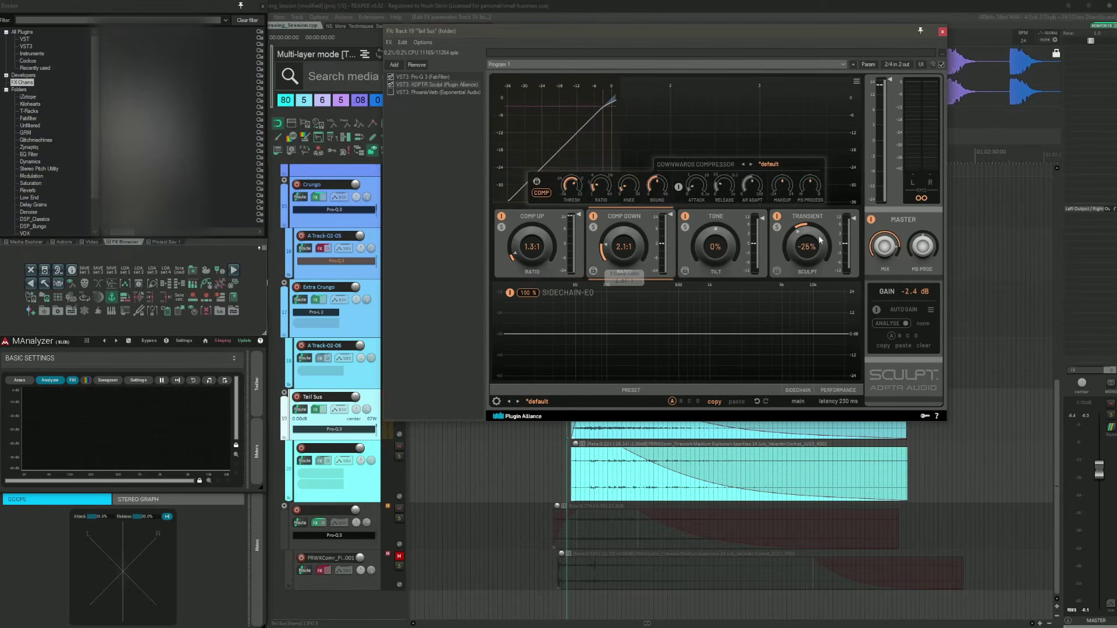
pyautogui.moveTo(812, 246)
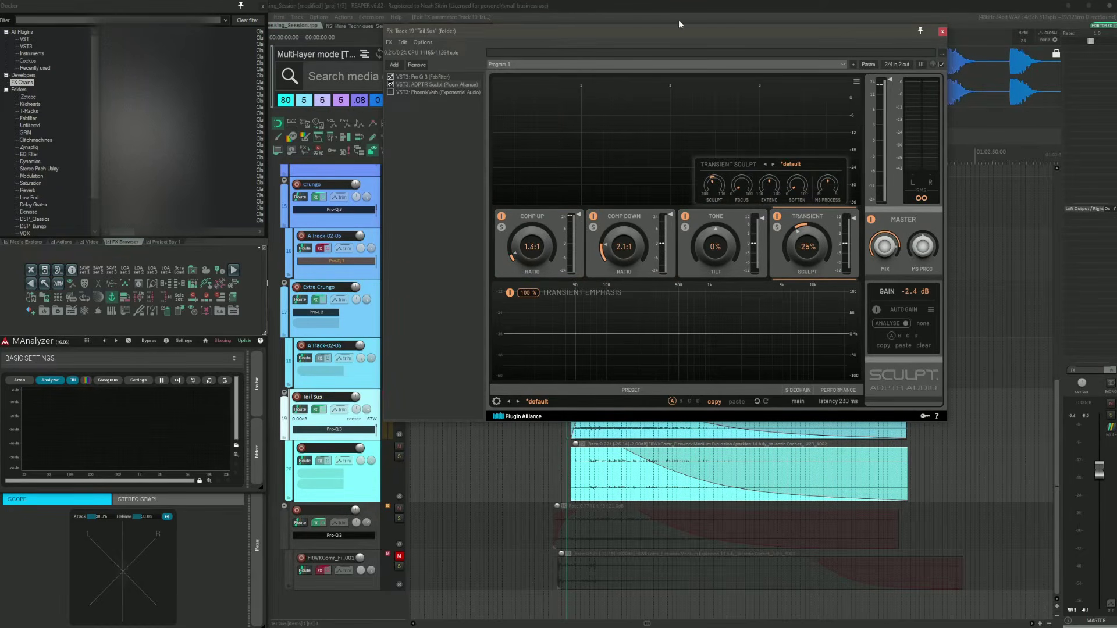
pyautogui.moveTo(700, 33); pyautogui.dragTo(725, 35)
pyautogui.press('space')
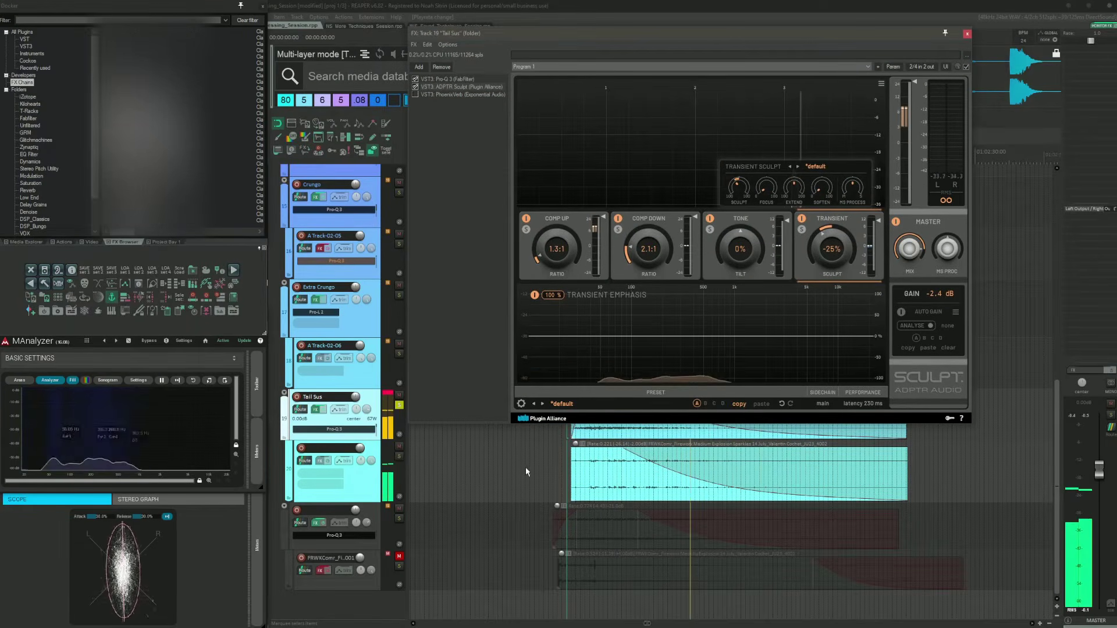
# Step: Switch to the PhoenixVerb reverb in the Tail Sus chain and audition the layer
pyautogui.click(466, 94)
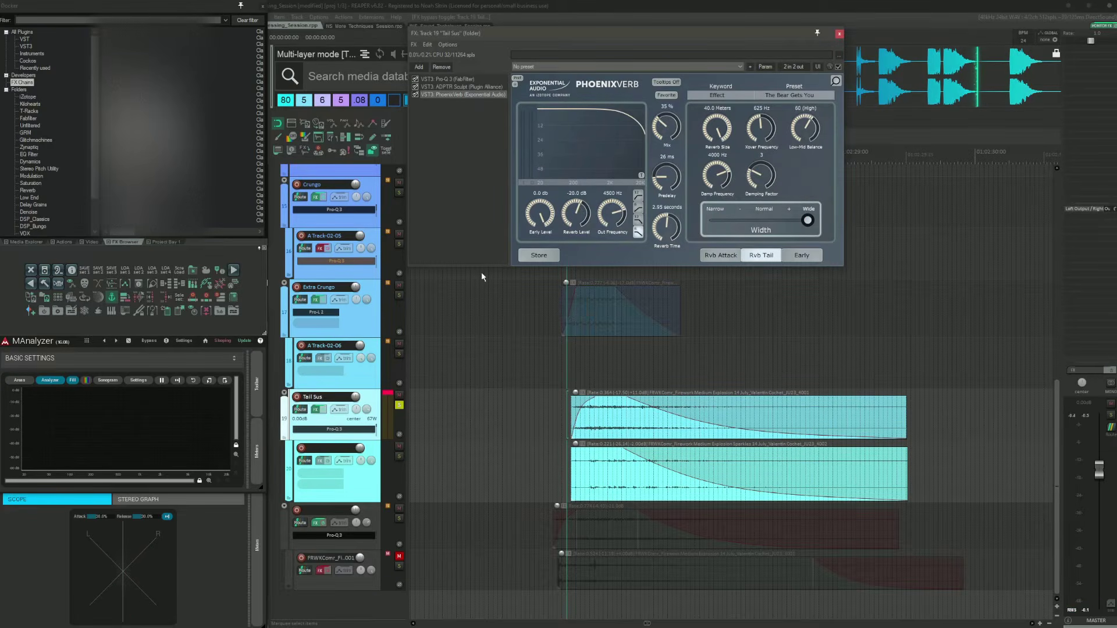
pyautogui.moveTo(595, 37); pyautogui.dragTo(618, 152)
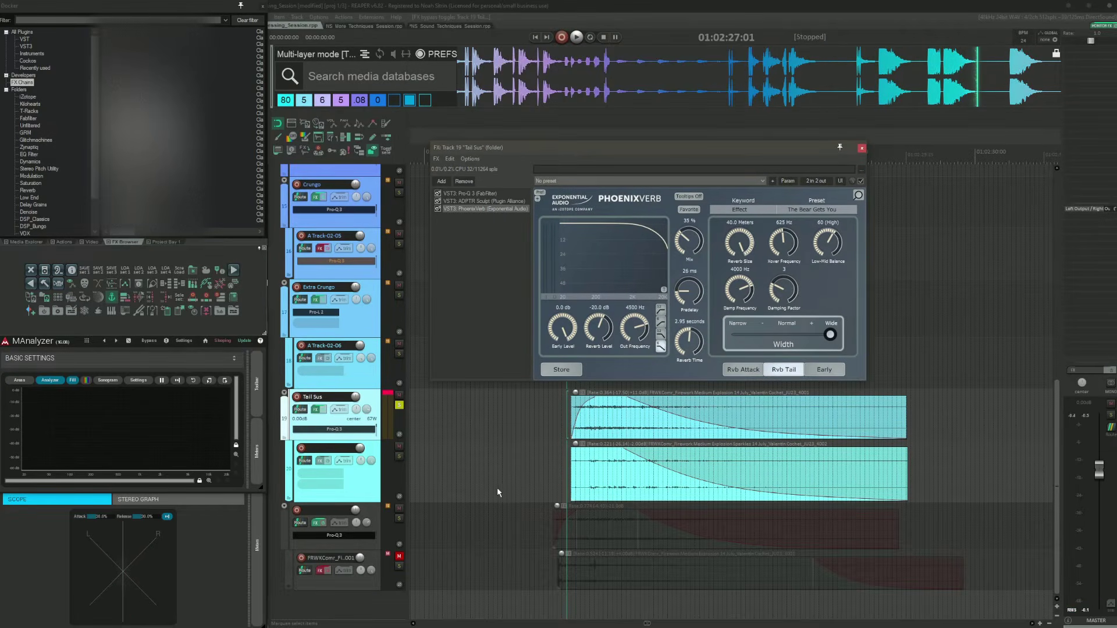
pyautogui.press('space')
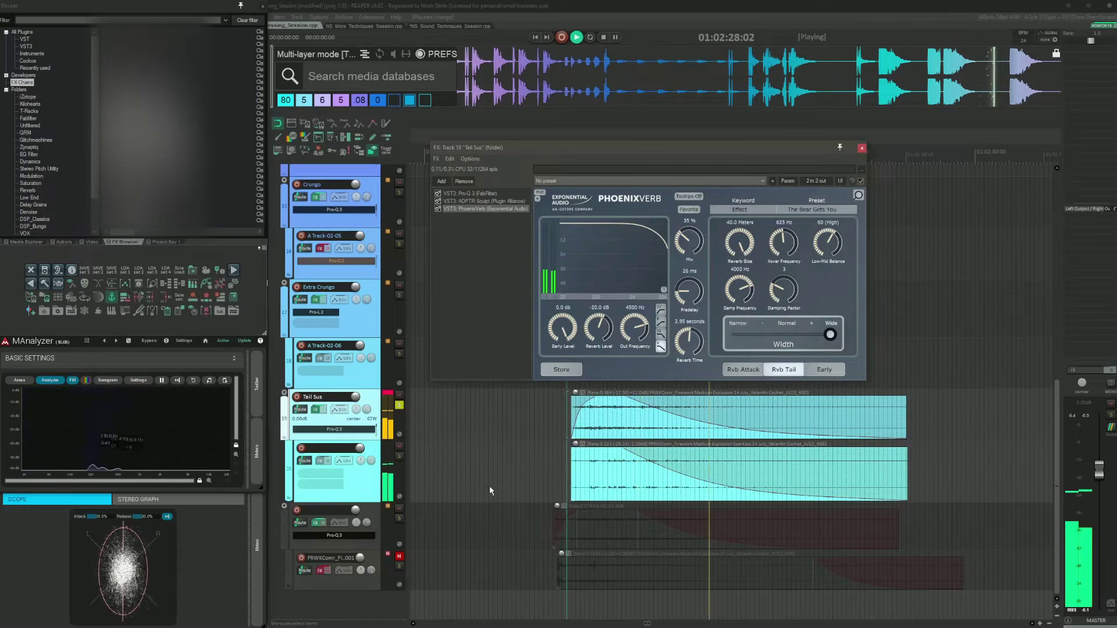
pyautogui.press('space')
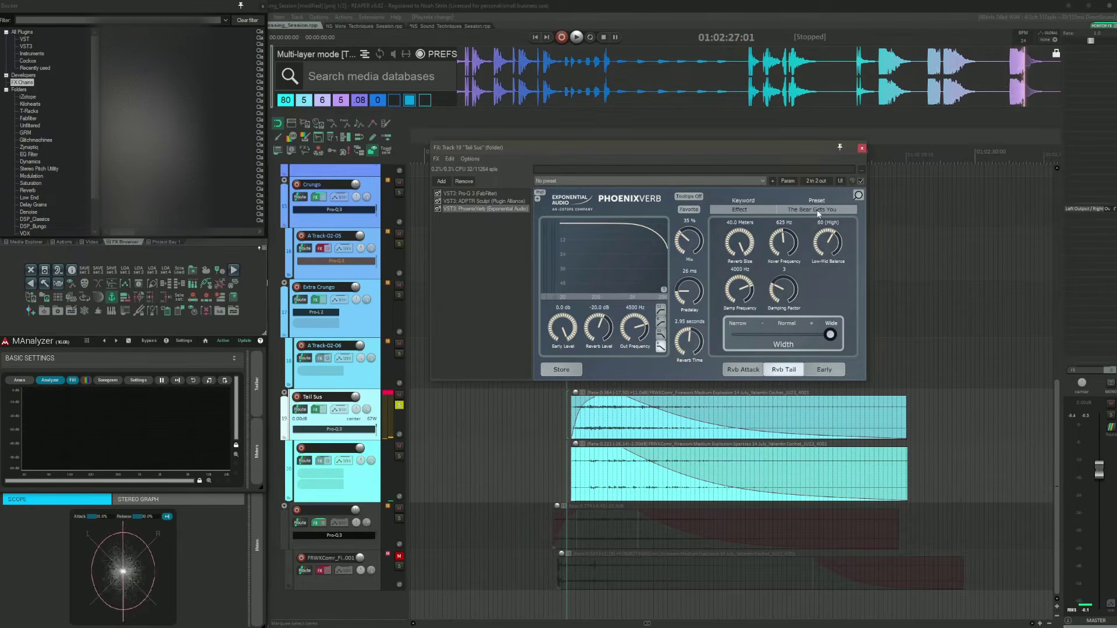
# Step: Browse the PhoenixVerb preset list, then audition the reverb from just before the Tail Sus transient
pyautogui.click(817, 211)
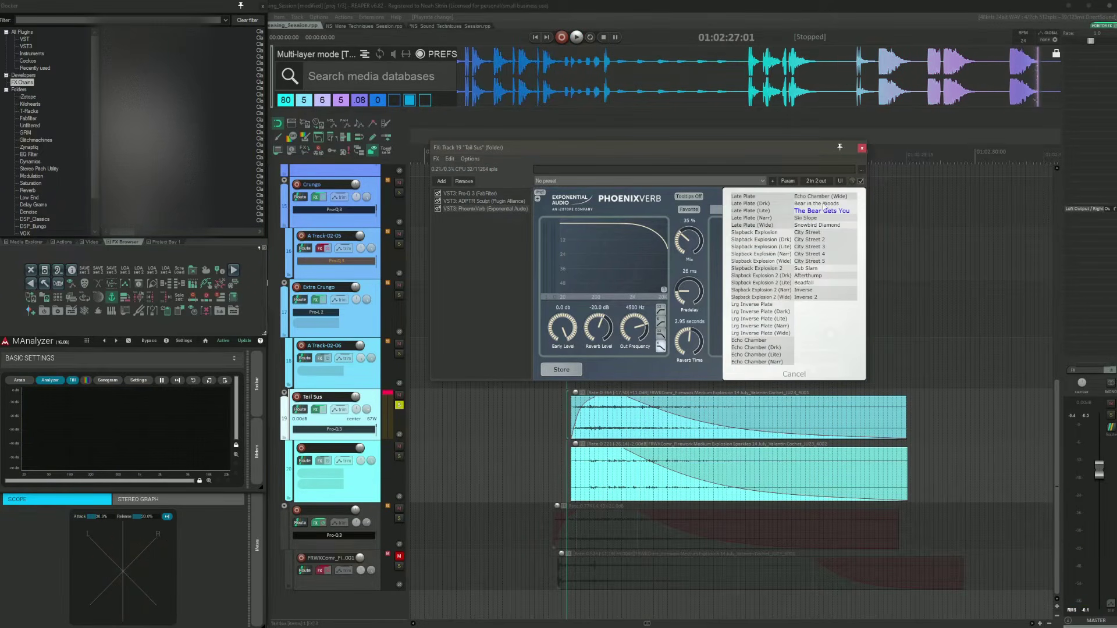
pyautogui.click(720, 184)
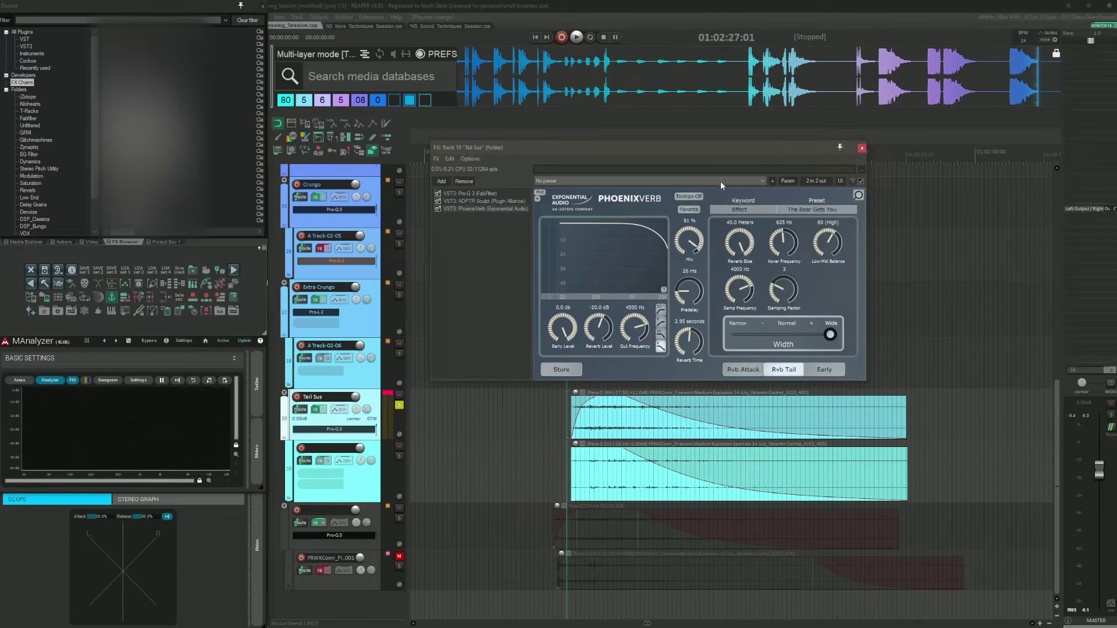
pyautogui.click(544, 415)
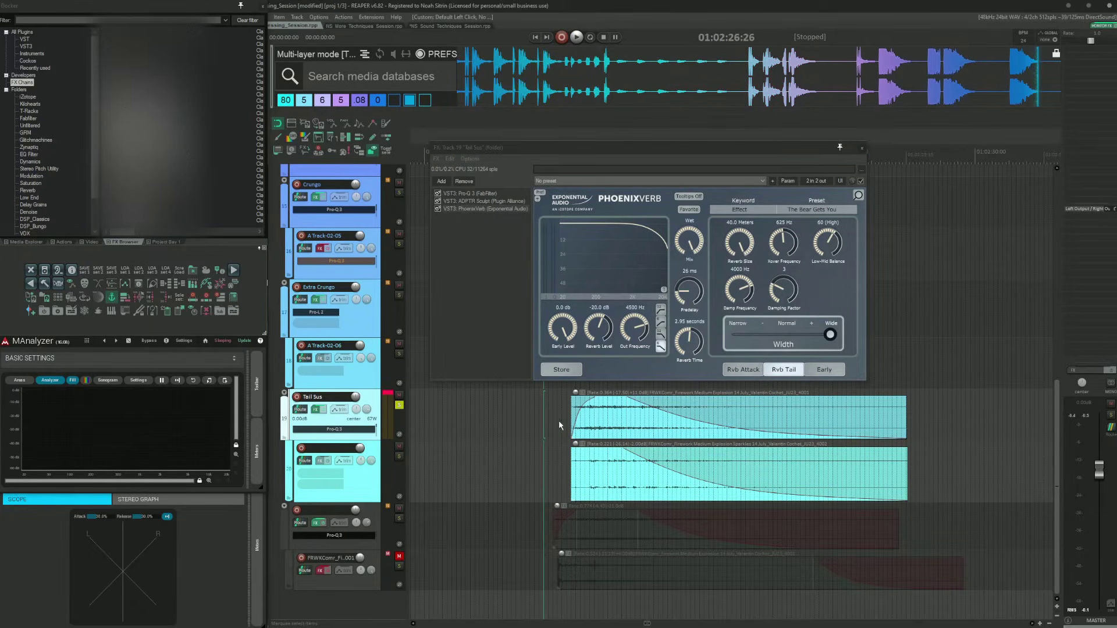
pyautogui.press('space')
pyautogui.press('space')
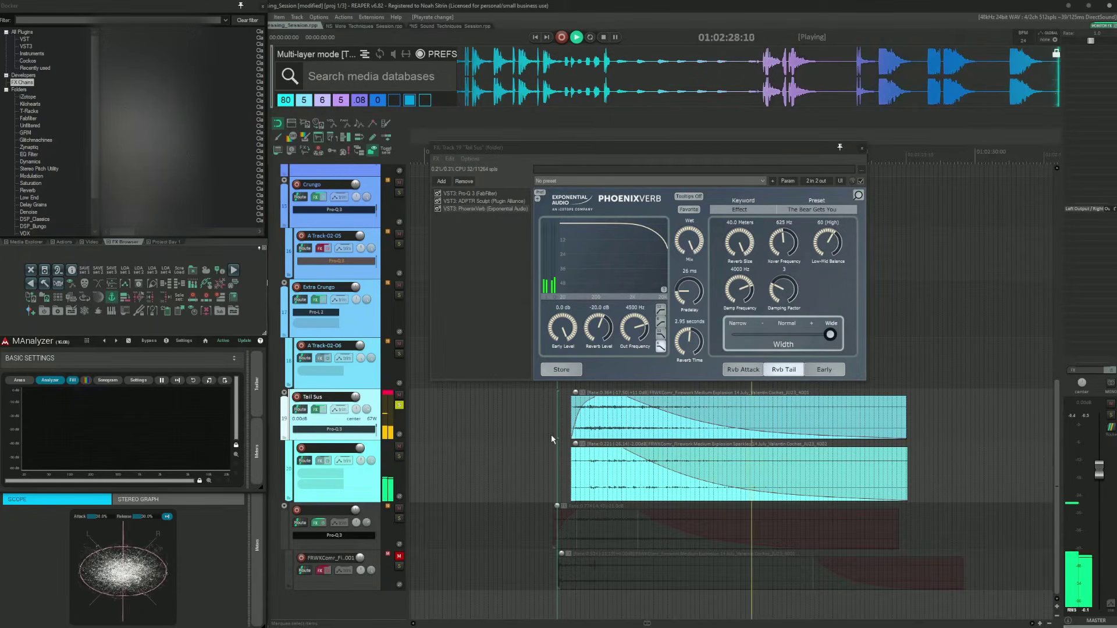
# Step: Lower the PhoenixVerb mix to 34%, audition the Tail Sus layer again, and close the FX window
pyautogui.moveTo(684, 244); pyautogui.dragTo(679, 309)
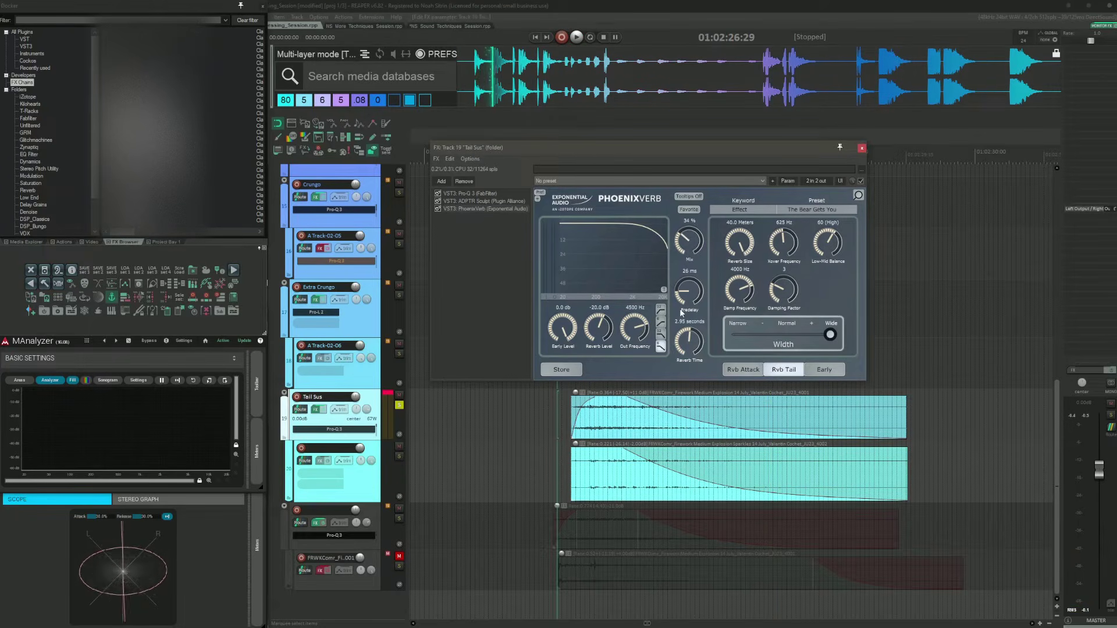
pyautogui.click(561, 410)
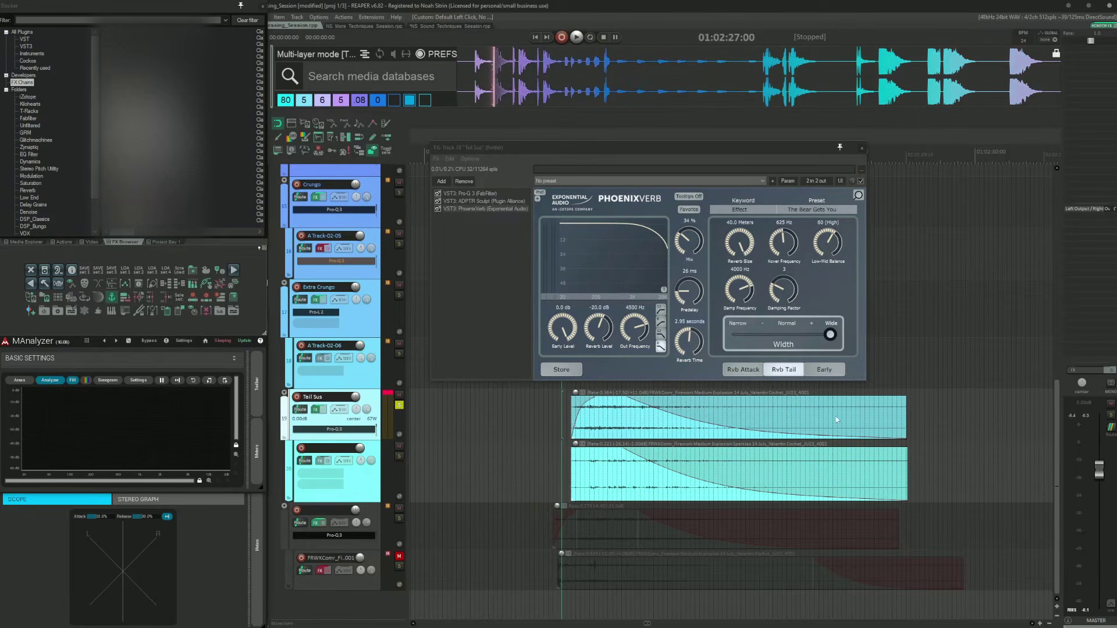
pyautogui.press('space')
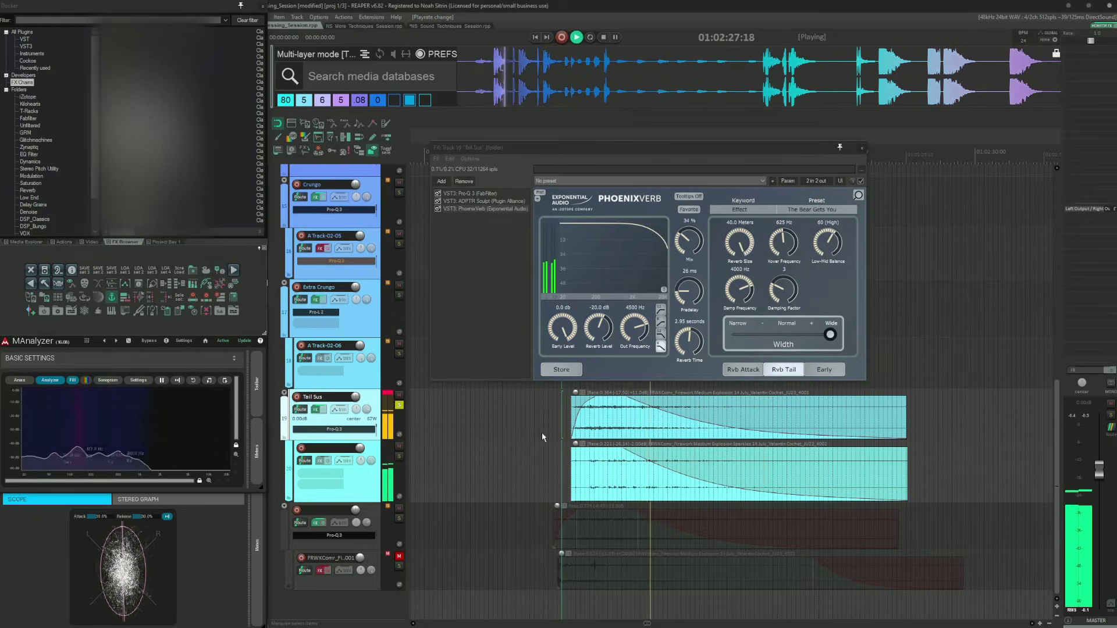
pyautogui.press('space')
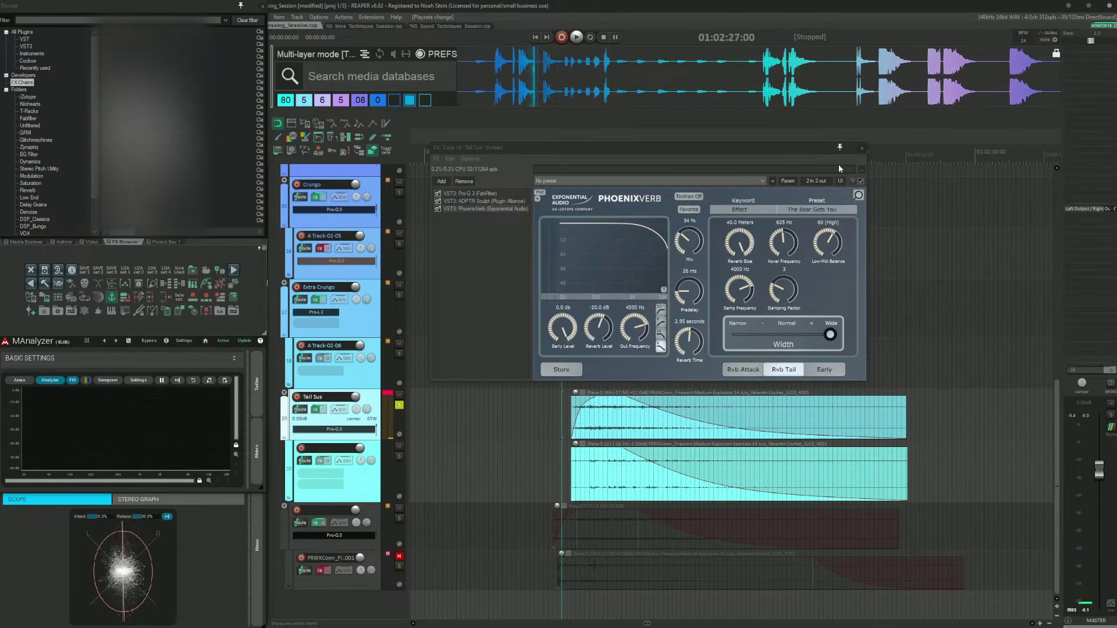
pyautogui.click(862, 149)
# Step: Clear all track solos and audition the full layered explosion from the top tracks
pyautogui.click(542, 478)
pyautogui.press('F6')
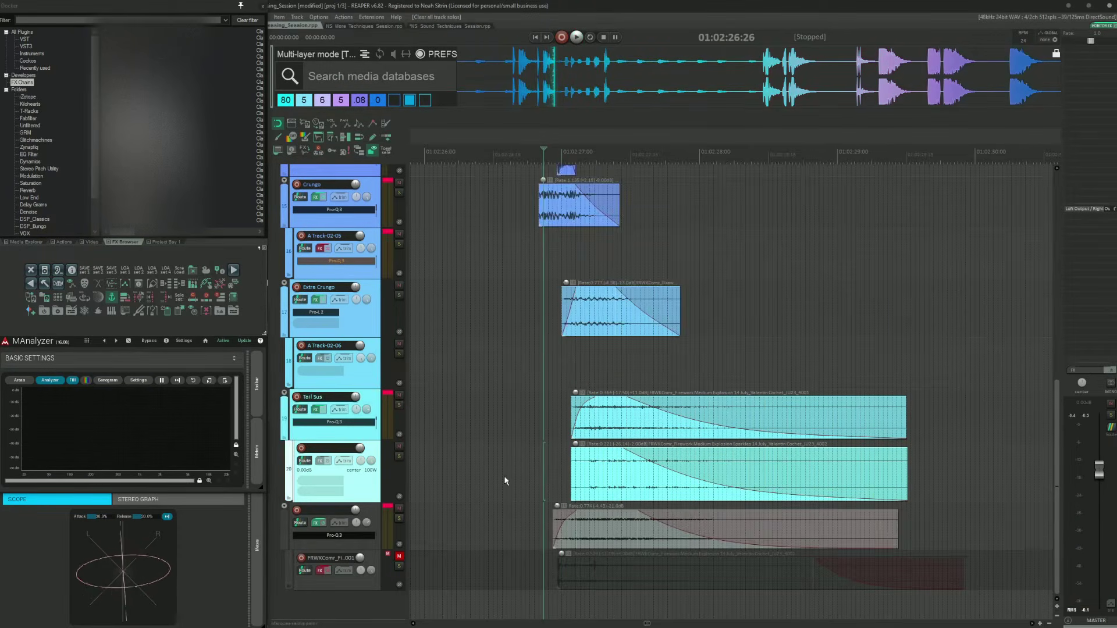
pyautogui.click(506, 478)
pyautogui.scroll(5, 470, 464)
pyautogui.keyDown('shift'); pyautogui.click(517, 367); pyautogui.keyUp('shift')
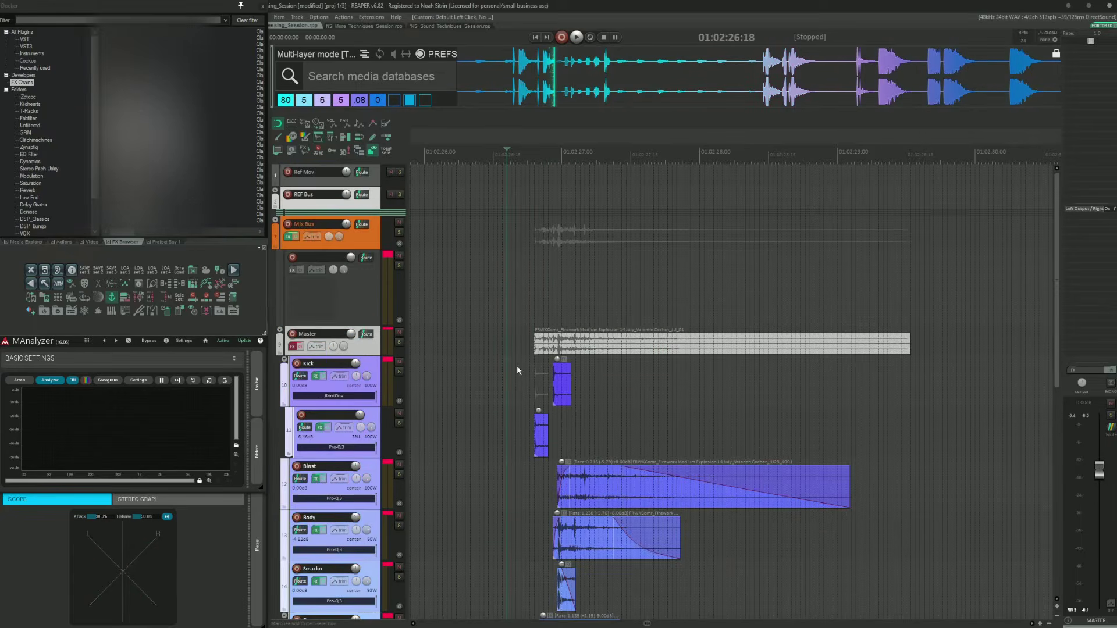
pyautogui.press('F6')
pyautogui.scroll(-3, 518, 407)
pyautogui.press('space')
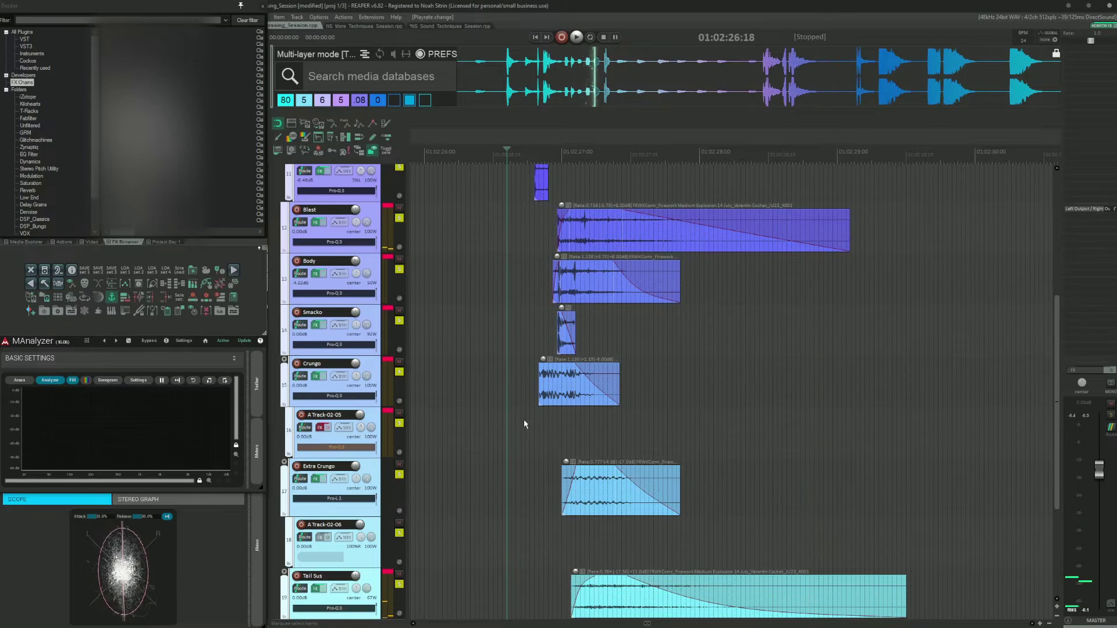
pyautogui.press('space')
# Step: Solo the red layer track below Tail Sus and move the edit cursor to its item's transient
pyautogui.scroll(-3, 524, 423)
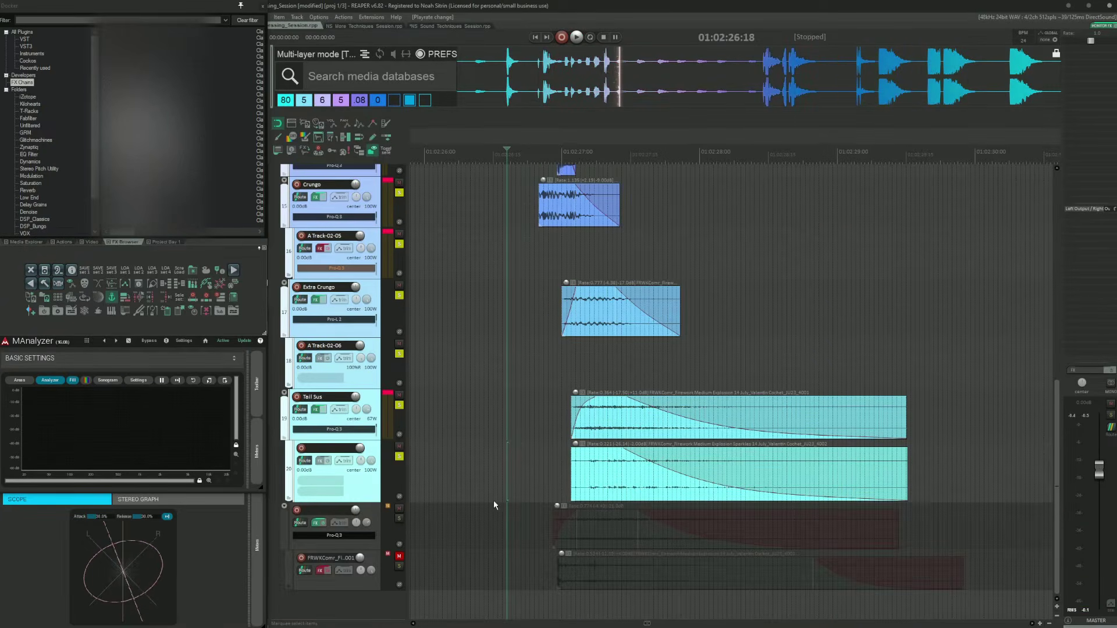
pyautogui.scroll(5, 493, 497)
pyautogui.click(504, 230)
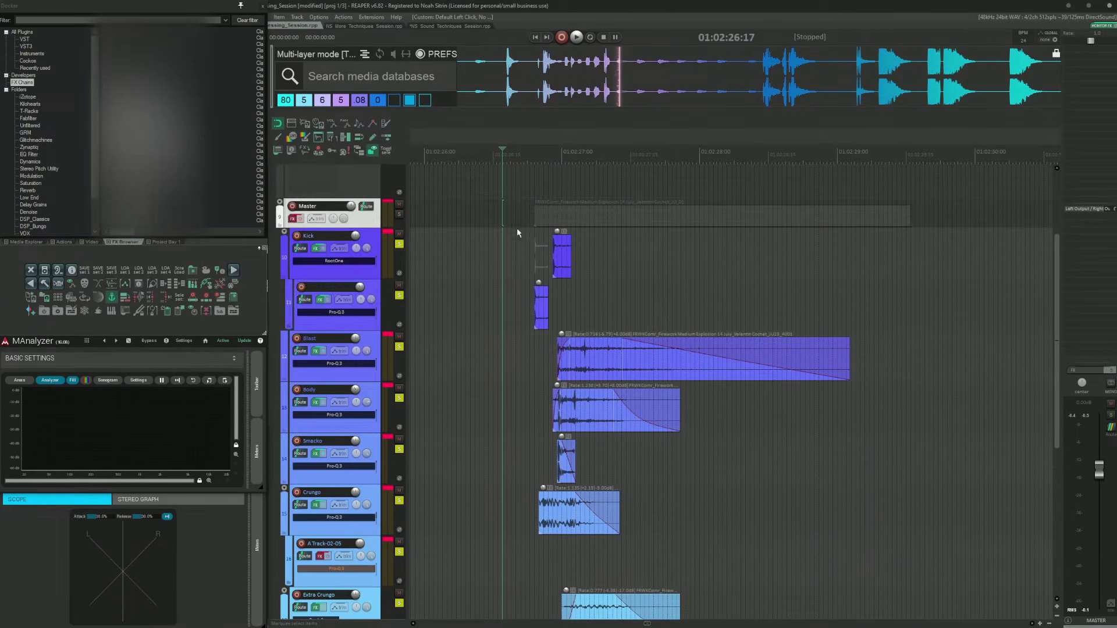
pyautogui.click(501, 324)
pyautogui.hotkey('alt', 'F6')
pyautogui.scroll(-5, 501, 324)
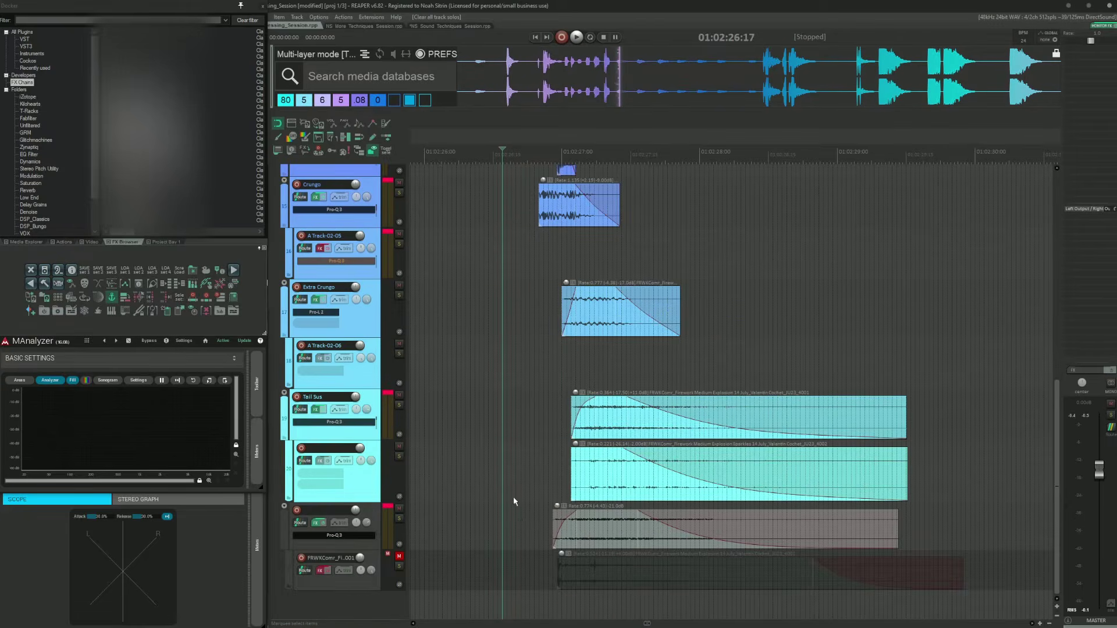
pyautogui.click(518, 521)
pyautogui.press('F6')
pyautogui.press('Tab')
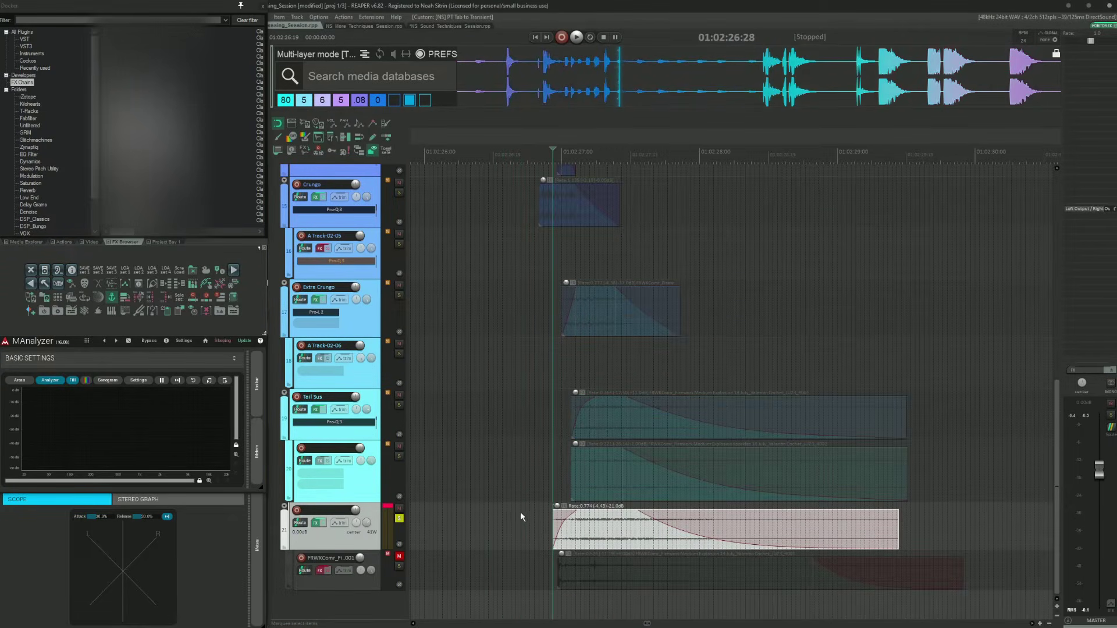
# Step: Toggle the red layer track's FX bypass and audition the layer from its transient
pyautogui.click(323, 523)
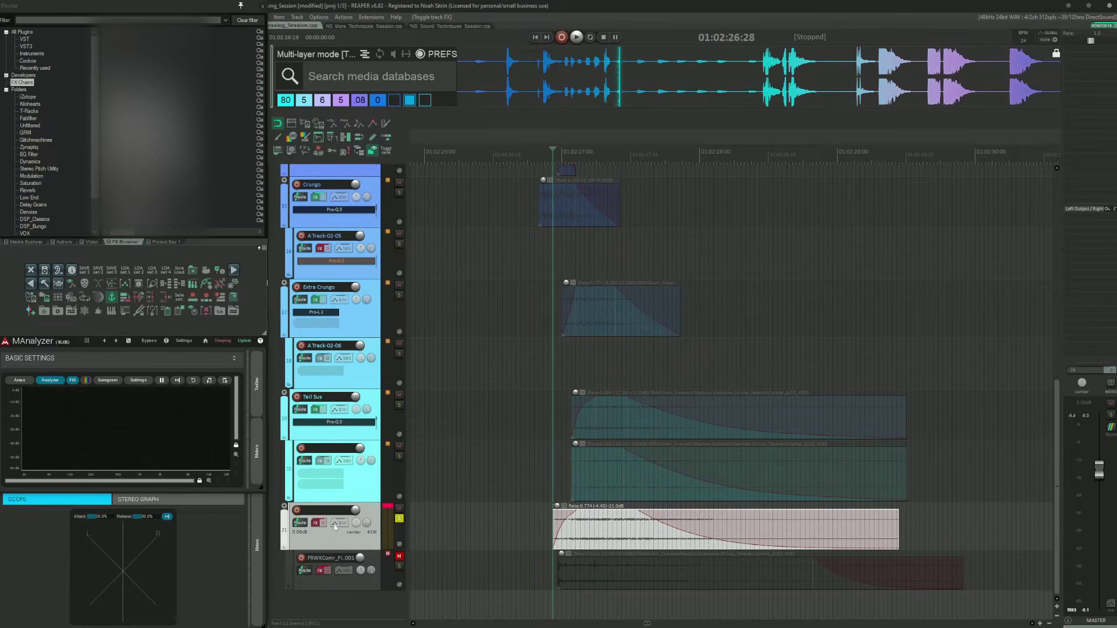
pyautogui.press('space')
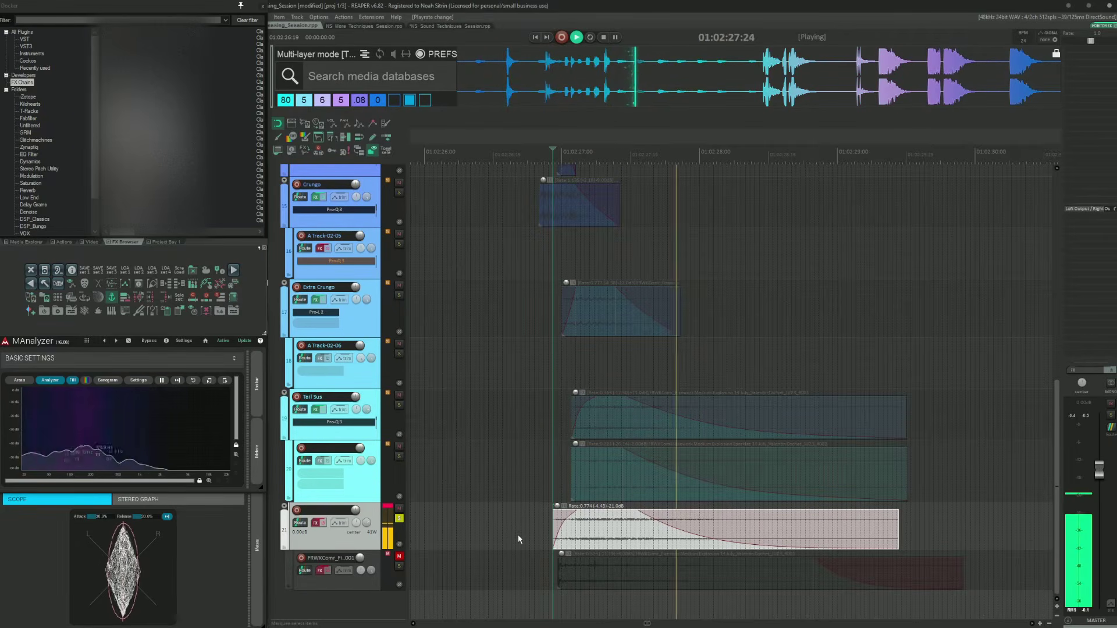
pyautogui.press('space')
pyautogui.click(518, 535)
pyautogui.press('Tab')
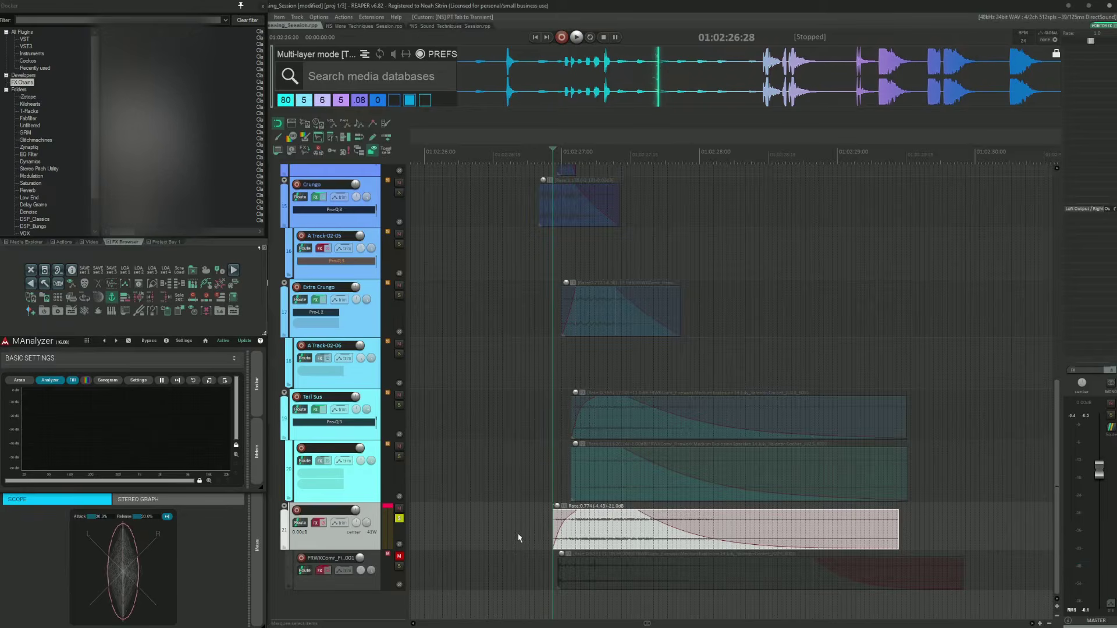
# Step: Select the FRWKComr_Fi_001 reference track and move the edit cursor to its item's transient
pyautogui.click(519, 558)
pyautogui.click(519, 559)
pyautogui.press('Tab')
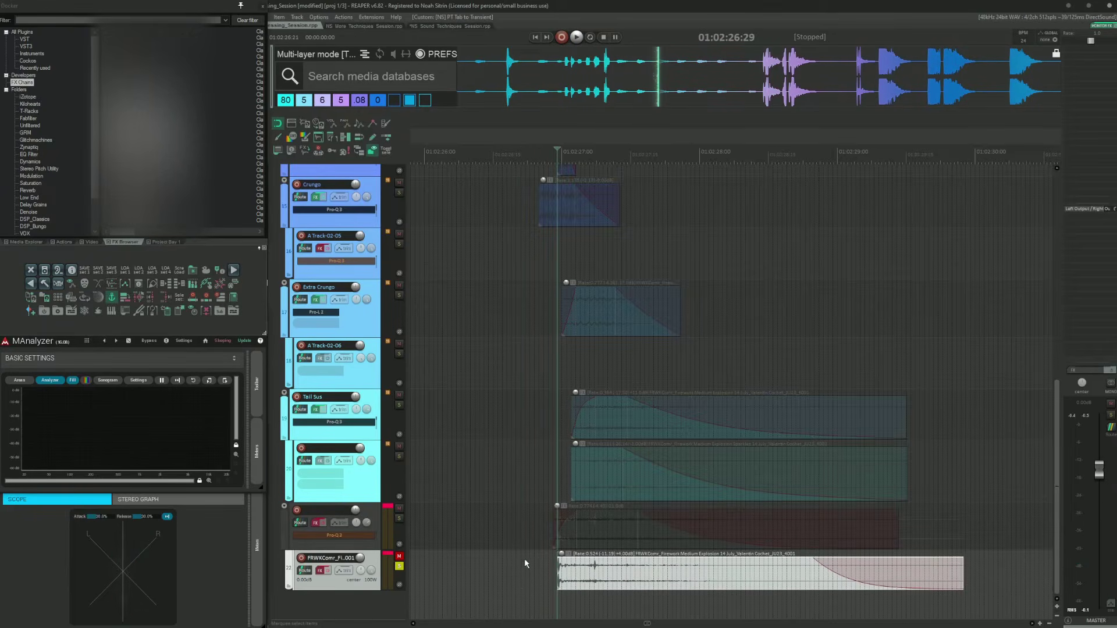
# Step: Open the FRWKComr reference track's FX chain window, move it up over the arrange view, and place the edit cursor on the item's transient
pyautogui.click(320, 571)
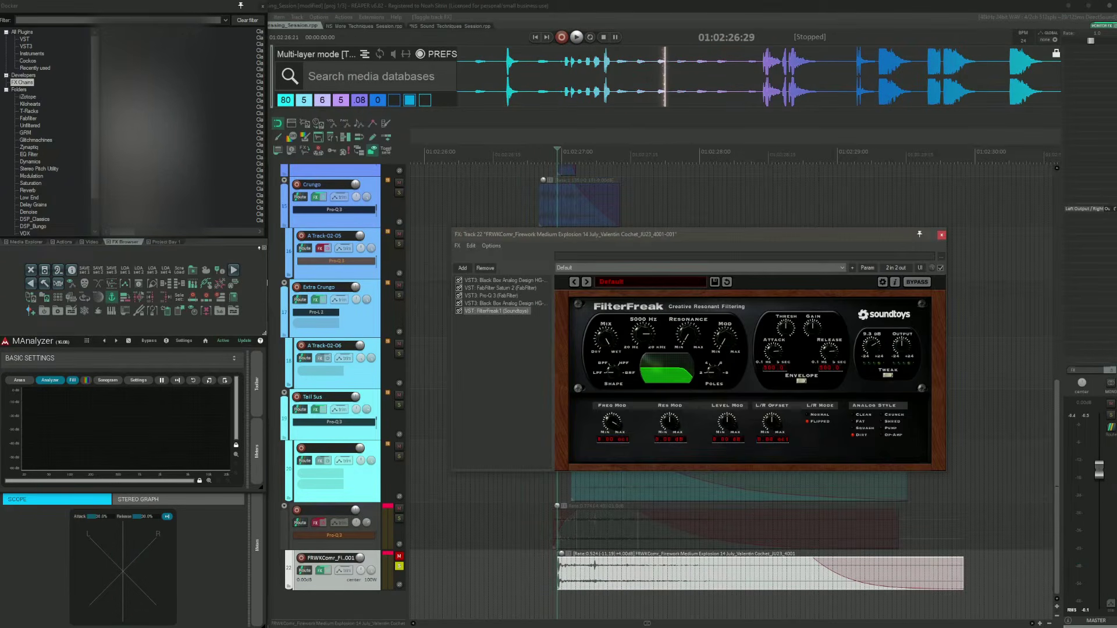
pyautogui.moveTo(650, 237); pyautogui.dragTo(666, 166)
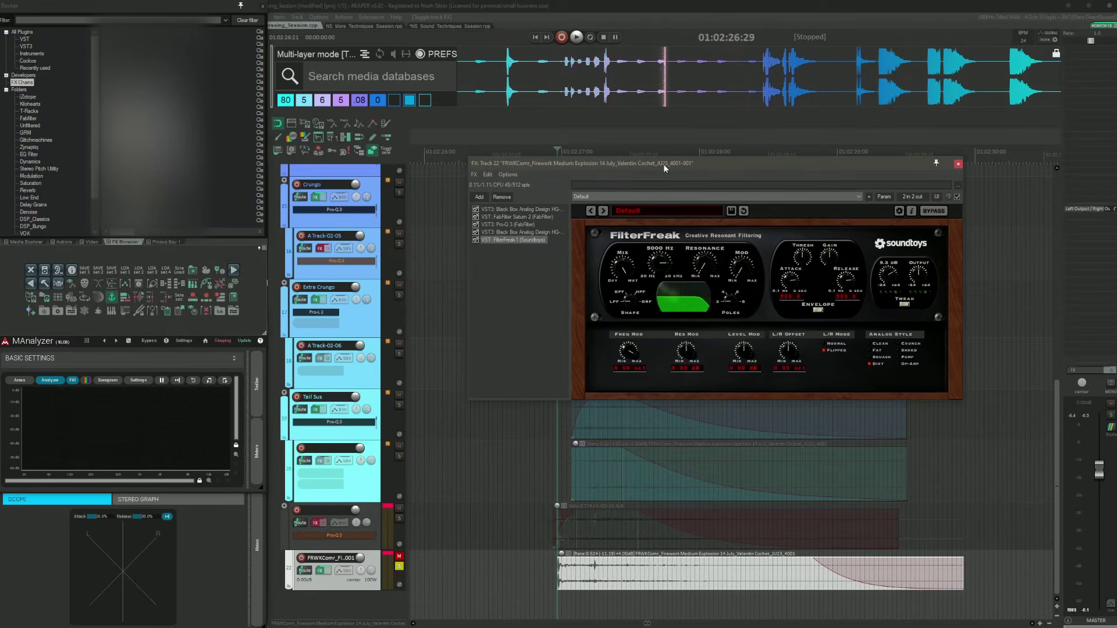
pyautogui.click(535, 580)
pyautogui.press('Tab')
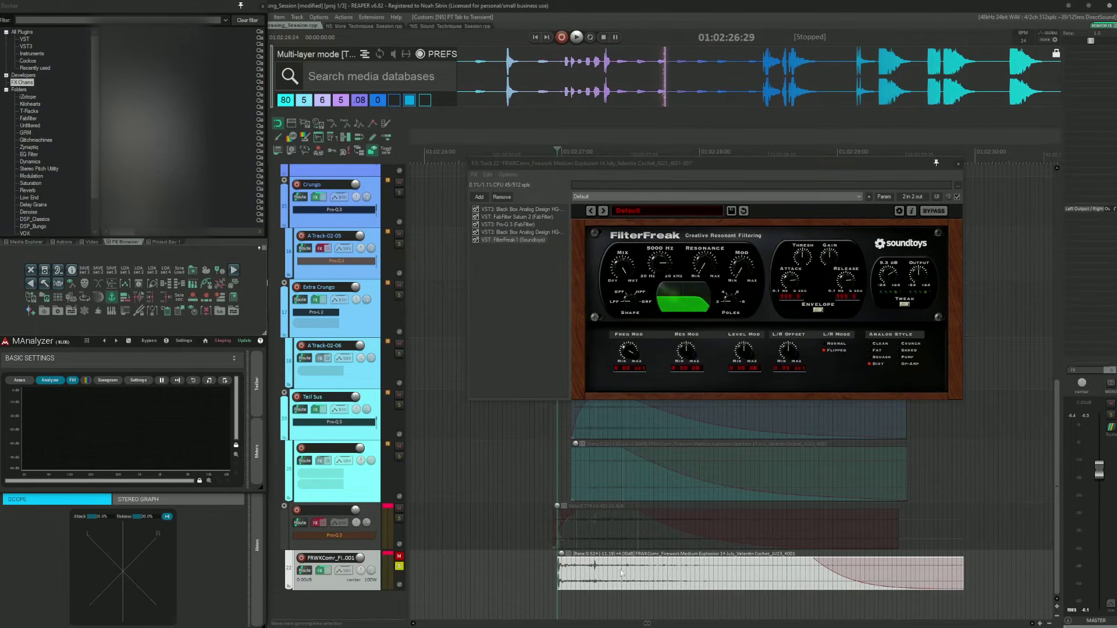
# Step: Bypass every plugin in the reference track's FX chain and audition the dry reference explosion
pyautogui.scroll(-4, 621, 573)
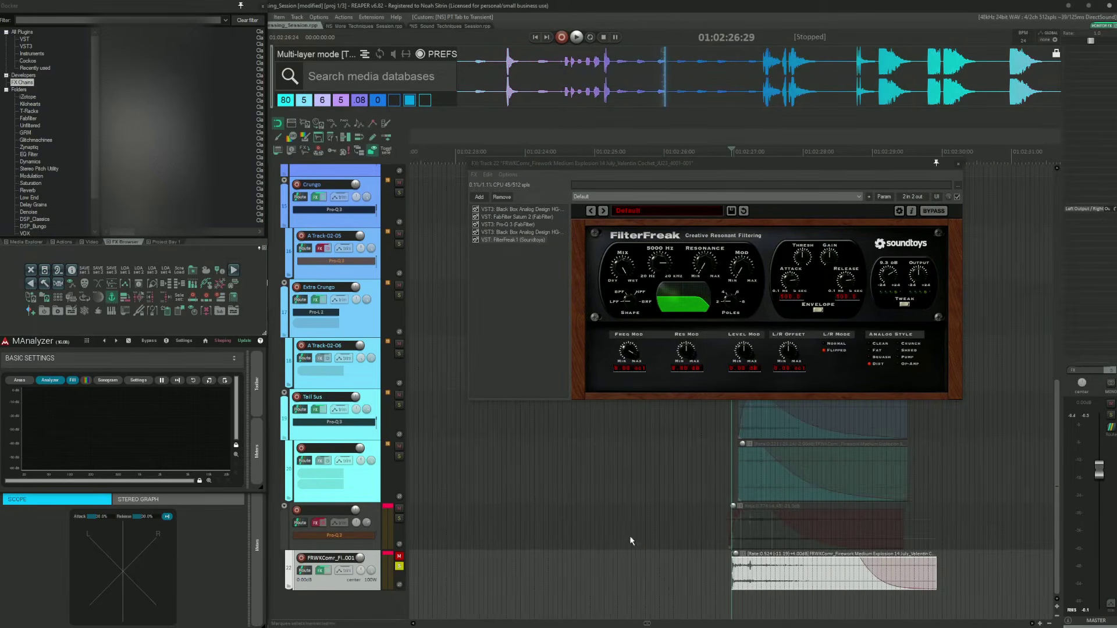
pyautogui.hscroll(3, 629, 535)
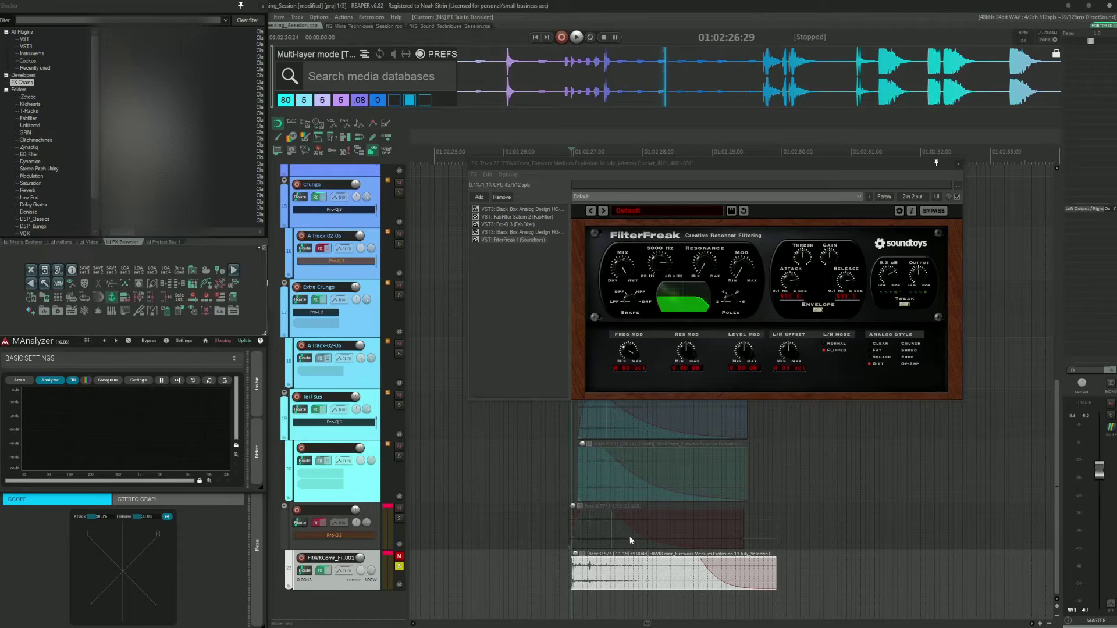
pyautogui.click(476, 232)
pyautogui.click(475, 217)
pyautogui.click(475, 209)
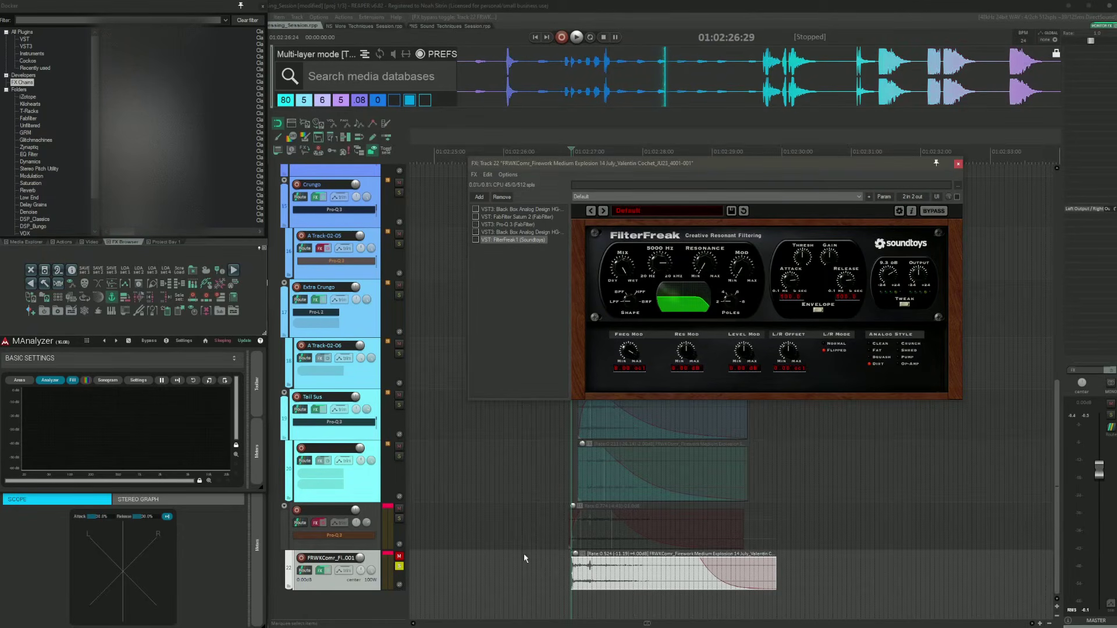
pyautogui.press('space')
# Step: Re-enable the first Black Box Analog Design HG-2 plugin, reposition the FX window, and audition the result
pyautogui.press('space')
pyautogui.click(503, 210)
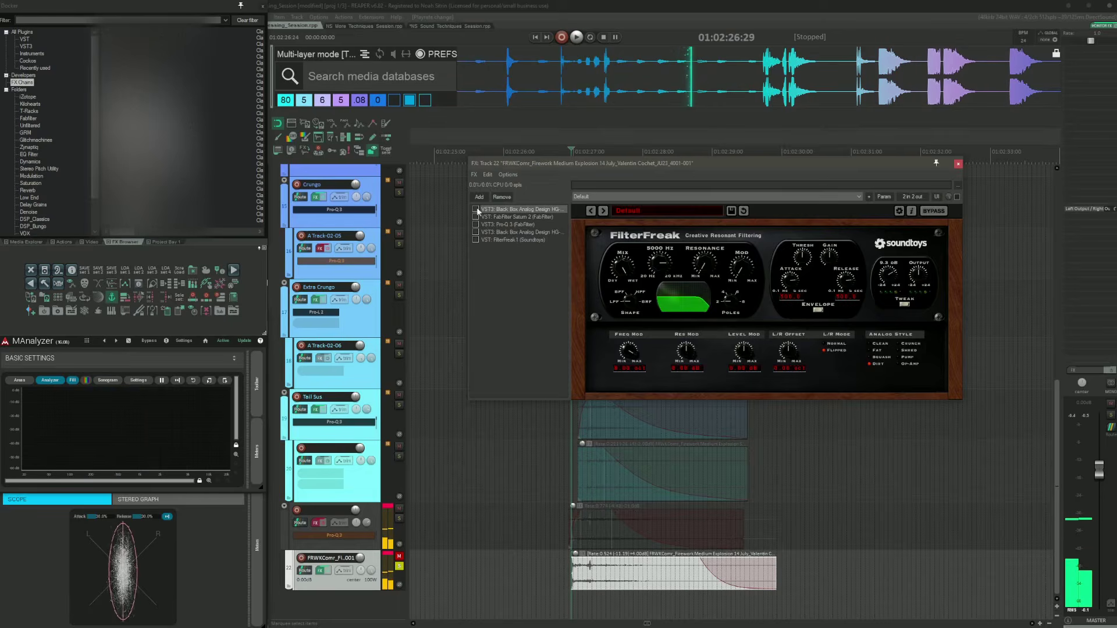
pyautogui.click(475, 209)
pyautogui.moveTo(550, 167); pyautogui.dragTo(496, 197)
pyautogui.press('space')
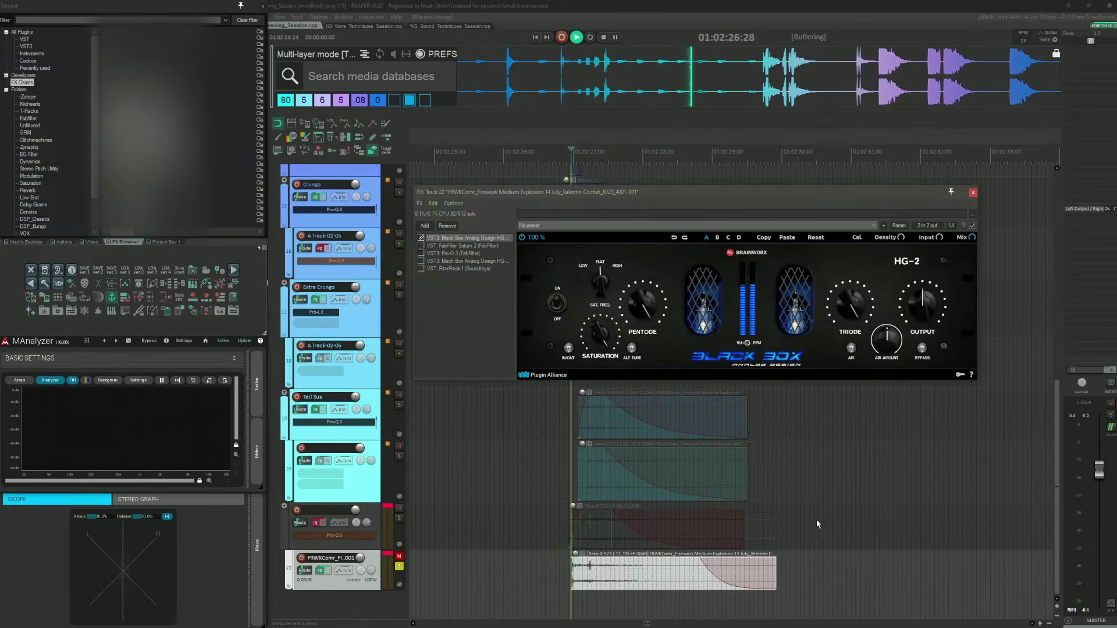
# Step: Enable the FabFilter Saturn 2 plugin in the chain and audition the reference with it
pyautogui.press('space')
pyautogui.click(459, 246)
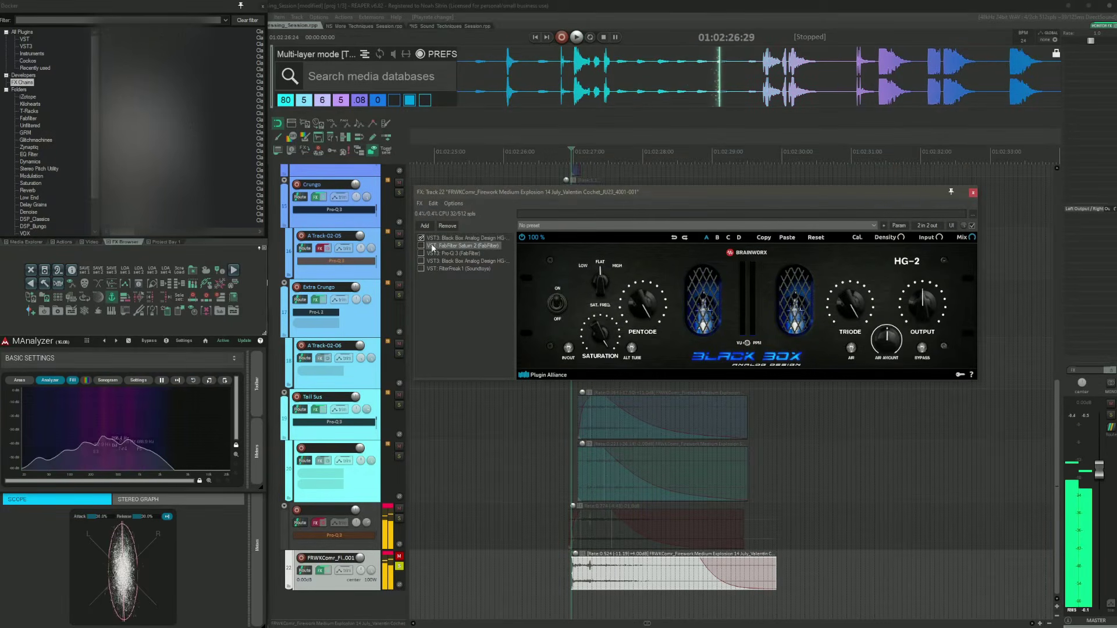
pyautogui.click(421, 245)
pyautogui.press('space')
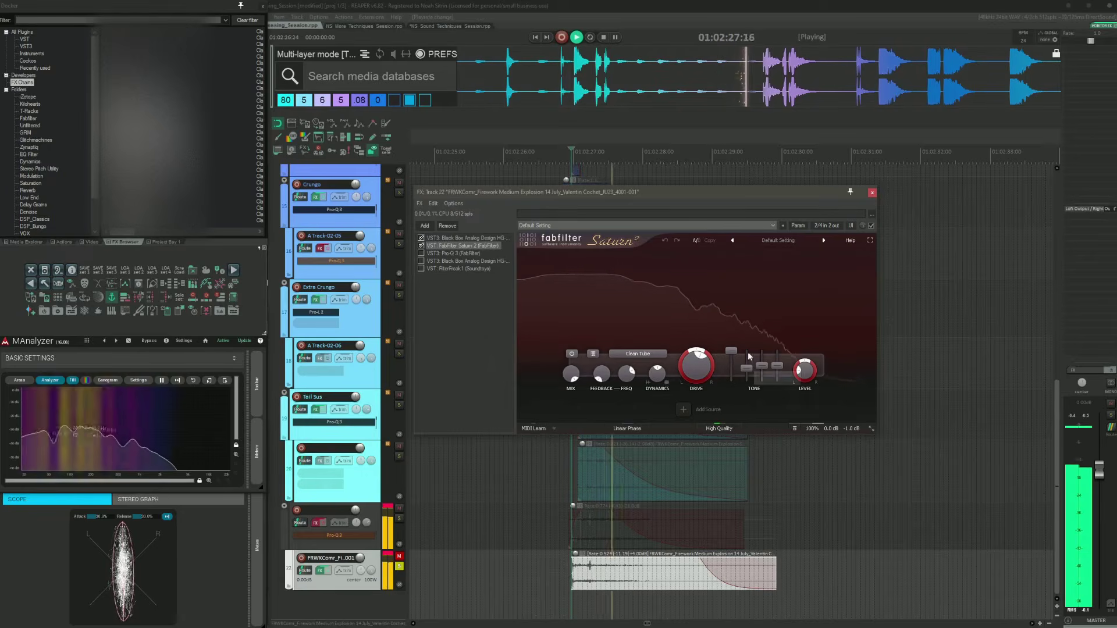
pyautogui.press('space')
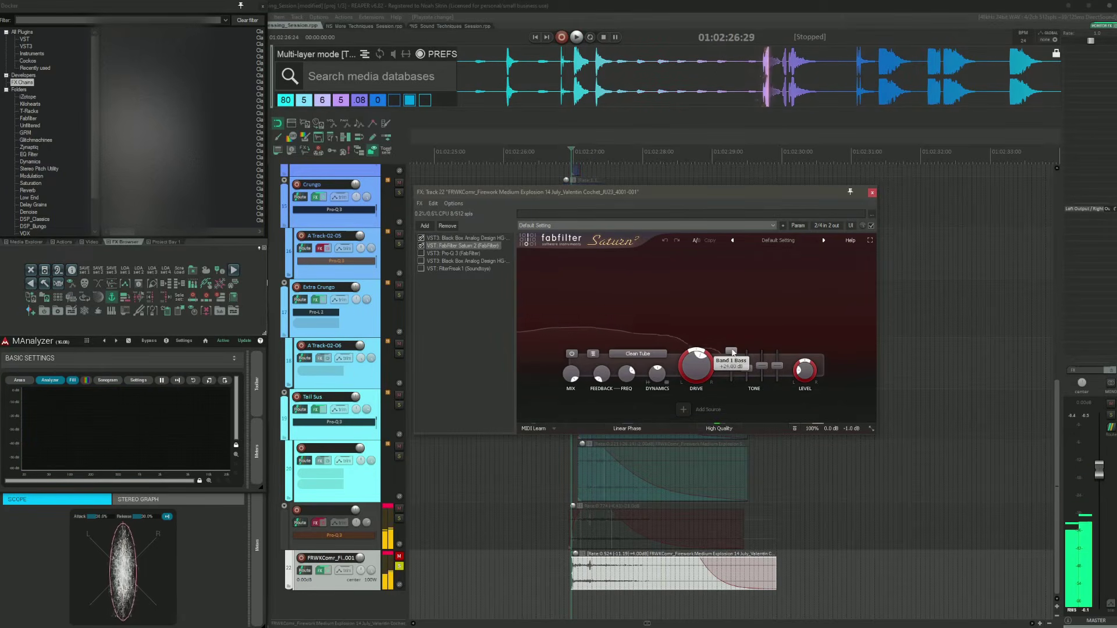
# Step: Enable the FabFilter Pro-Q 3 plugin in the chain and audition the reference with it
pyautogui.click(442, 253)
pyautogui.click(421, 254)
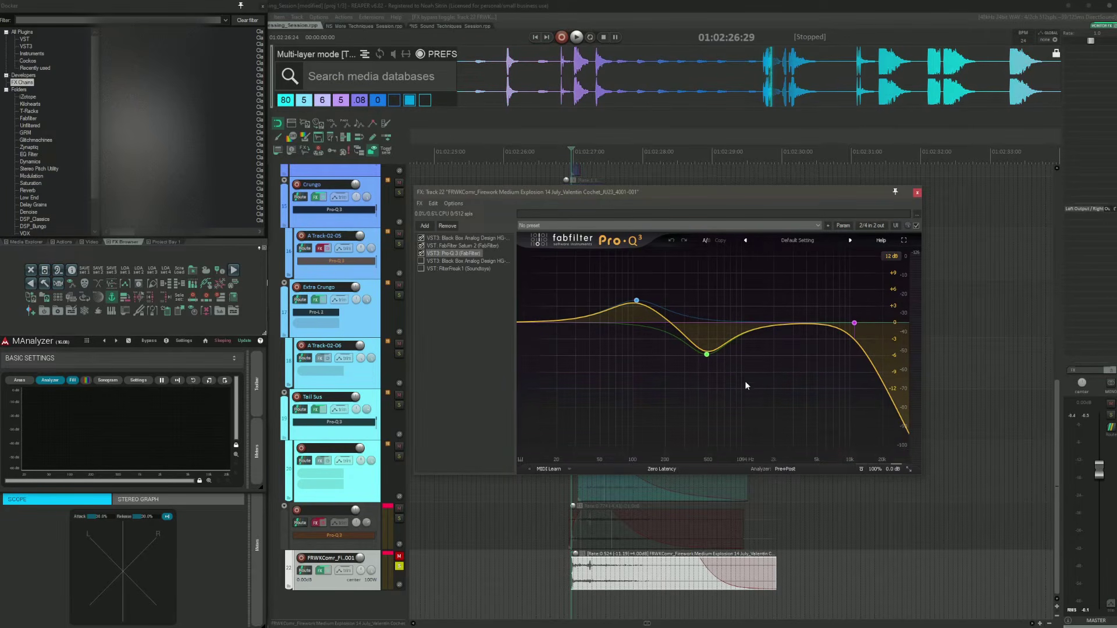
pyautogui.press('space')
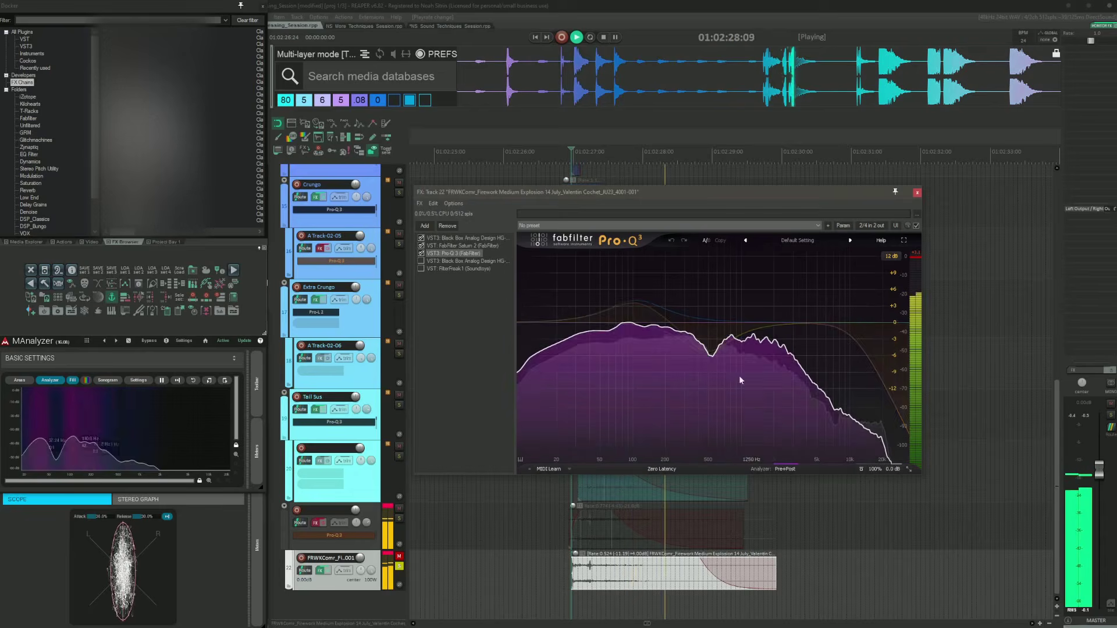
pyautogui.press('space')
# Step: Enable the second Black Box Analog Design HG-2 plugin and audition the reference with it
pyautogui.click(419, 259)
pyautogui.click(420, 261)
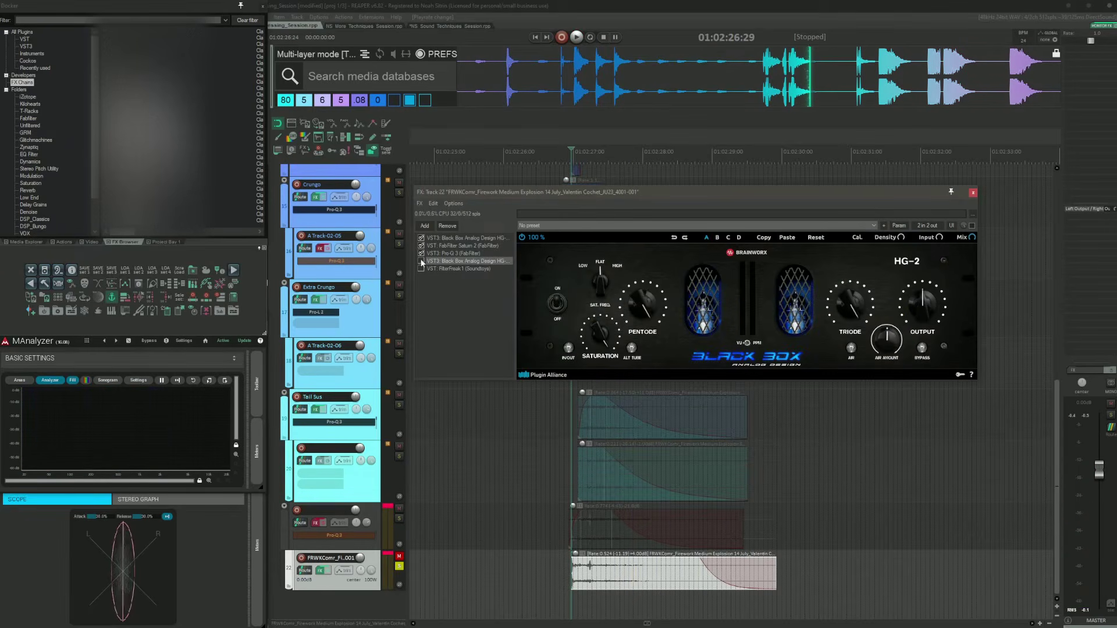
pyautogui.press('space')
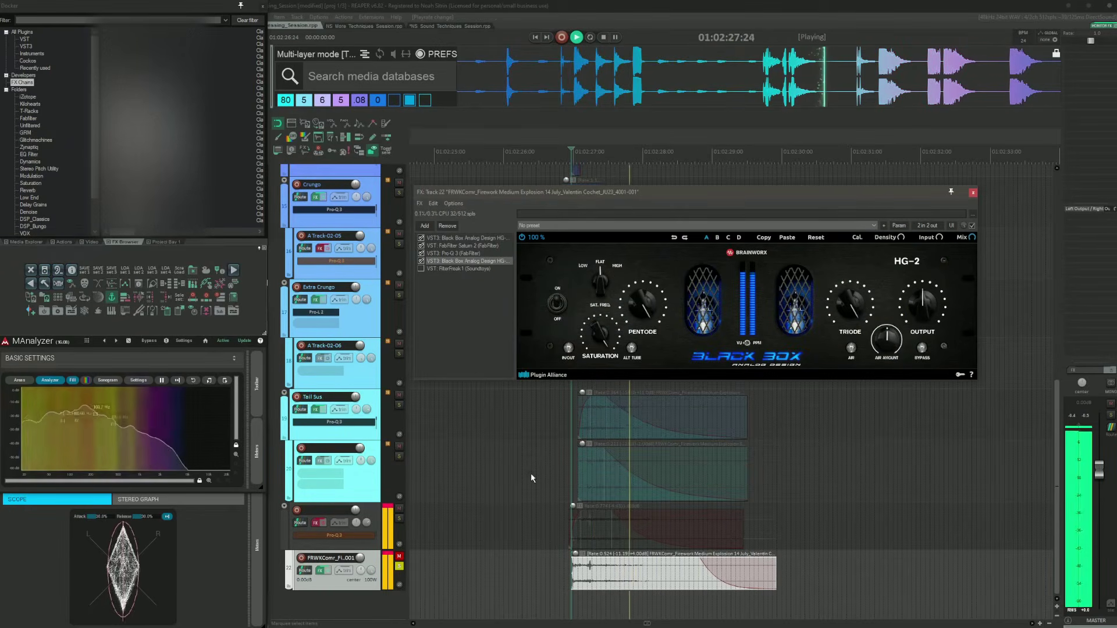
pyautogui.press('space')
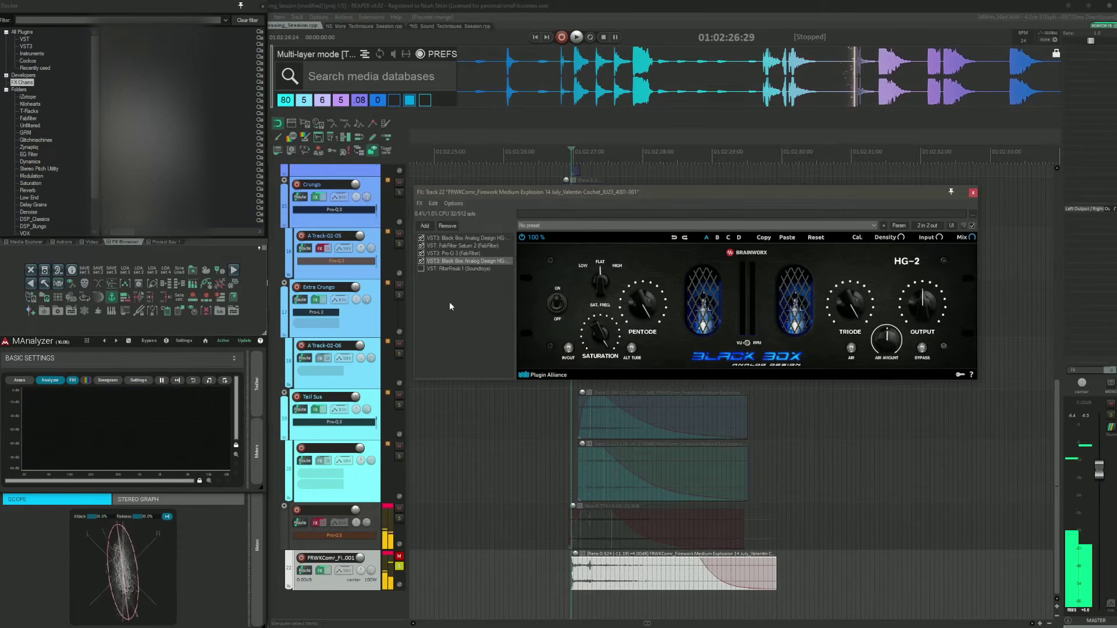
# Step: Enable the FilterFreak plugin at the end of the chain and audition the fully processed reference
pyautogui.click(421, 269)
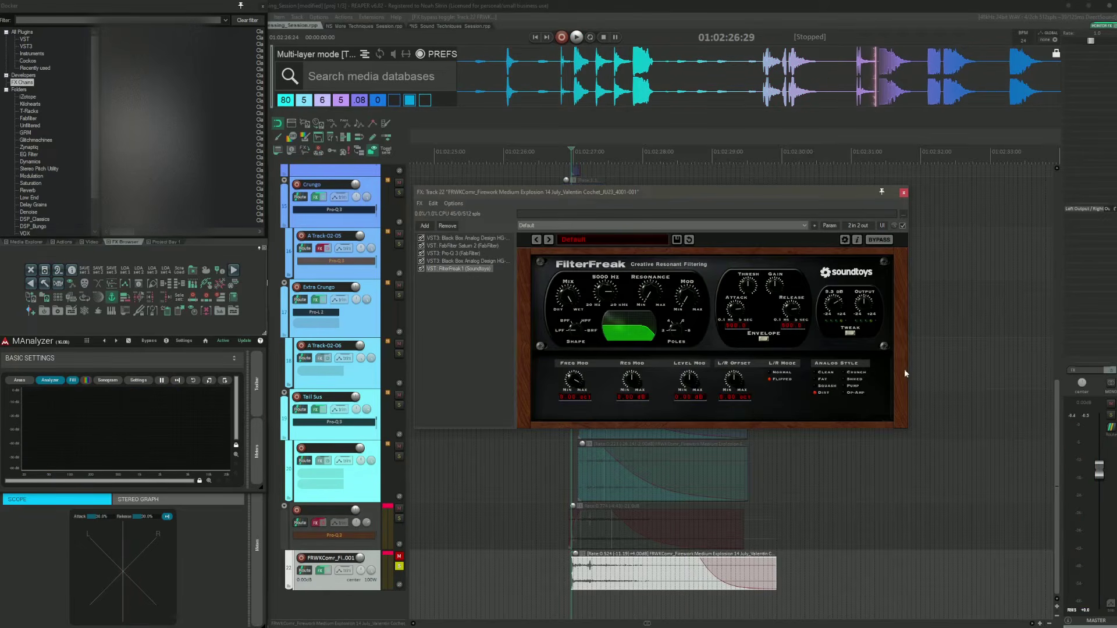
pyautogui.press('space')
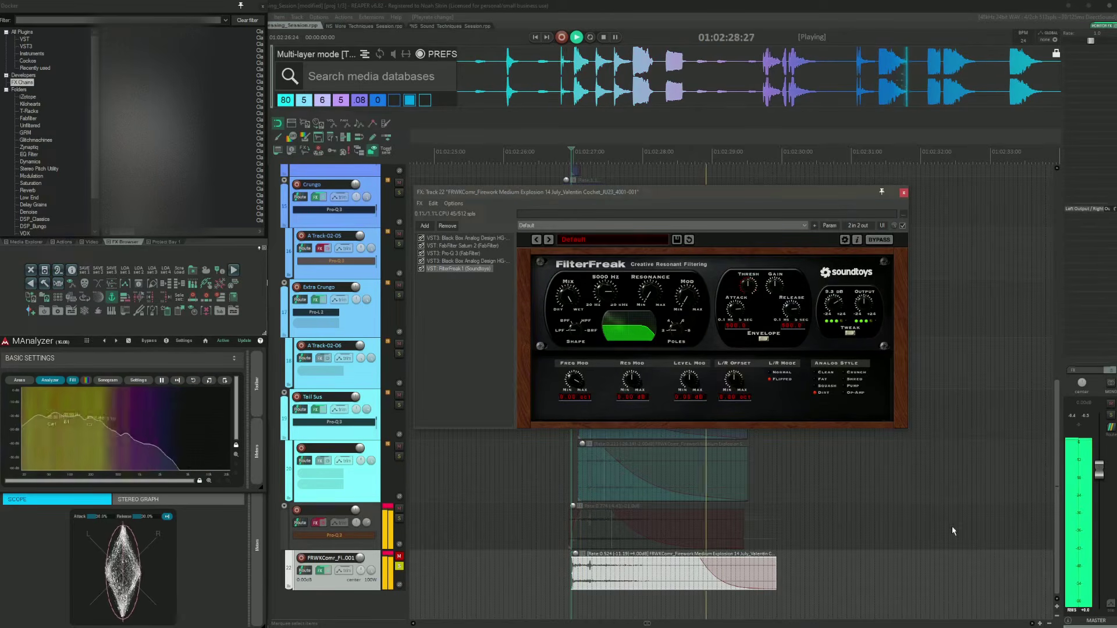
pyautogui.press('space')
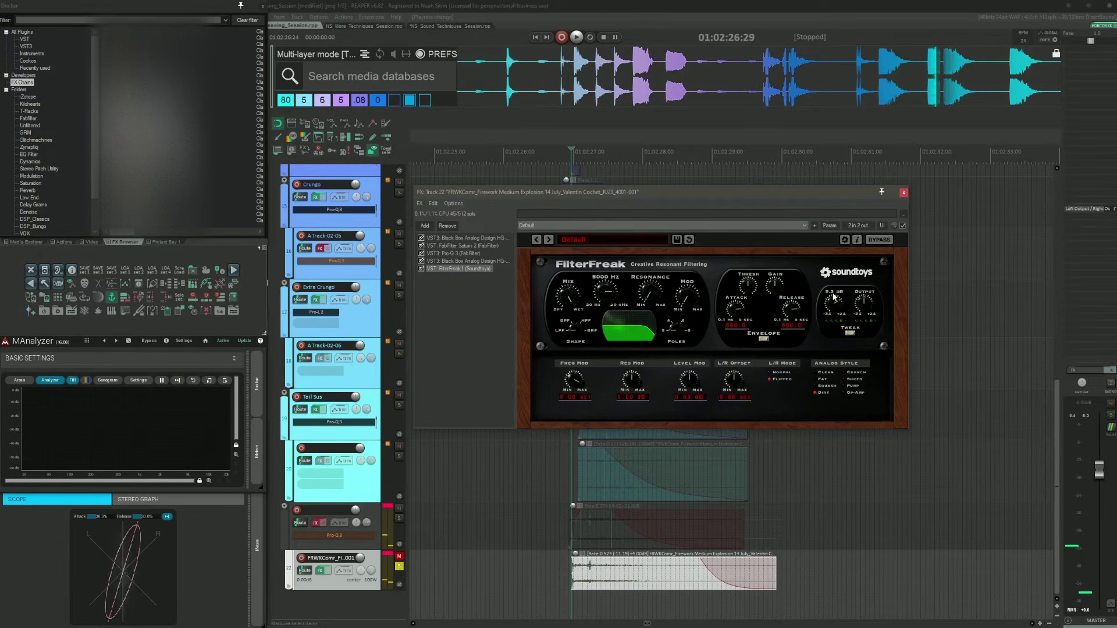
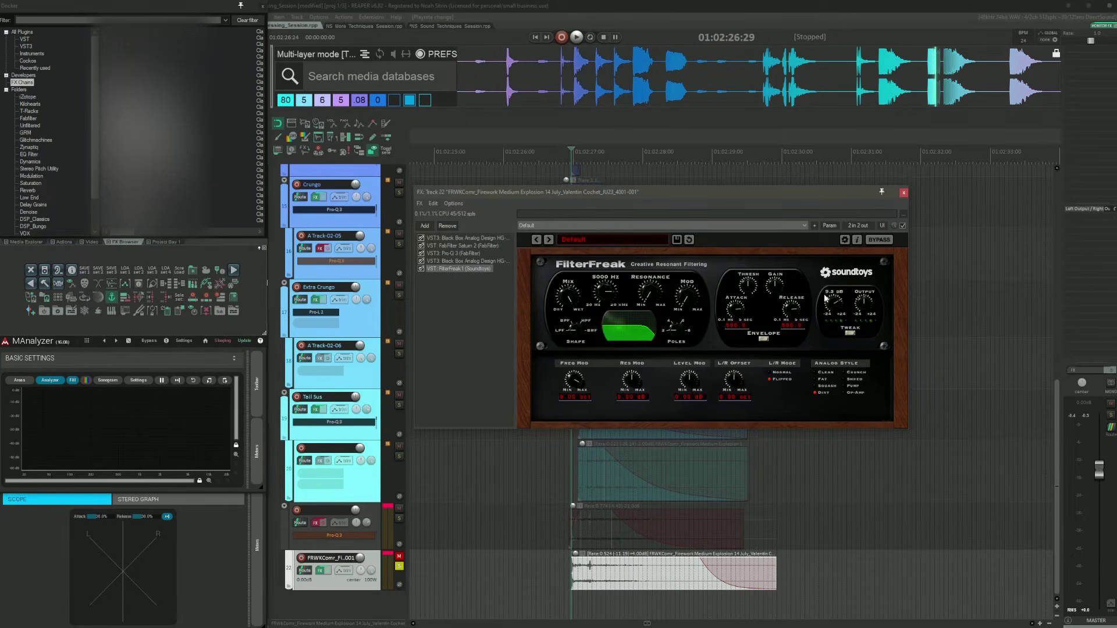
# Step: Close the FilterFreak window and move the edit cursor to the next transient on the reference track
pyautogui.click(903, 193)
pyautogui.click(548, 521)
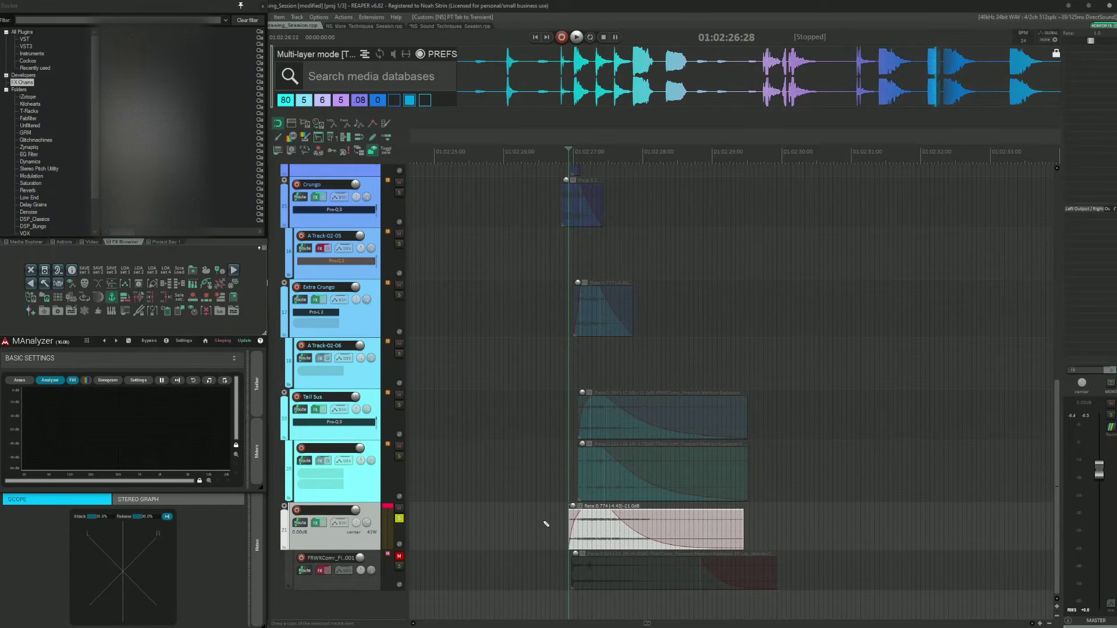
pyautogui.press('Tab')
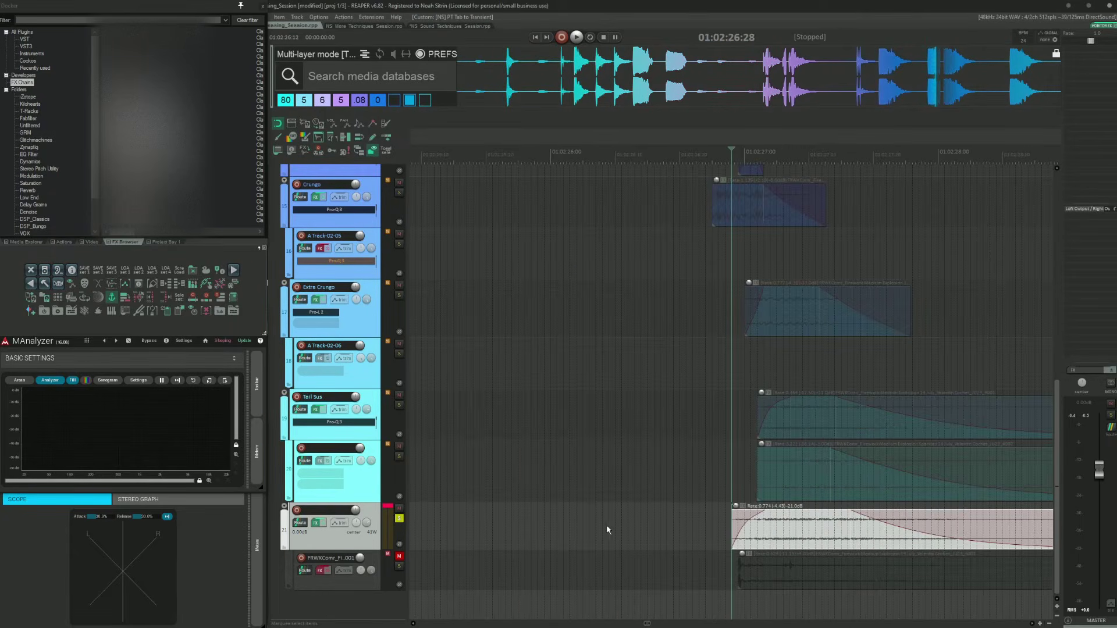
# Step: Open the folder track 21's Pro-Q 3 effect, audition the reference through it, and close the window
pyautogui.click(315, 523)
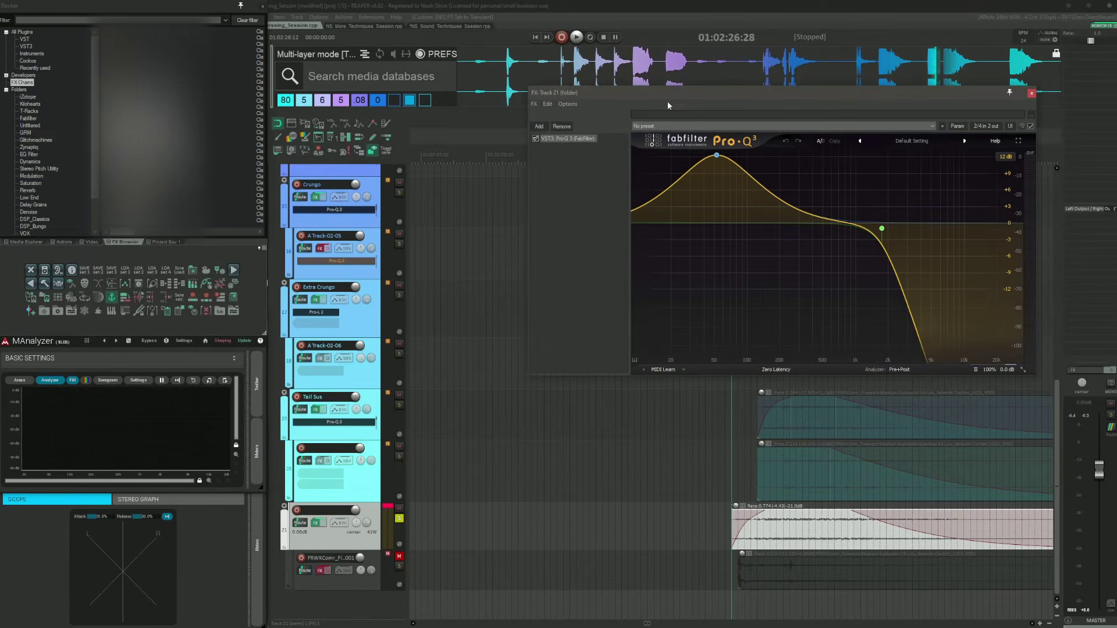
pyautogui.moveTo(668, 95); pyautogui.dragTo(562, 90)
pyautogui.click(699, 534)
pyautogui.press('Tab')
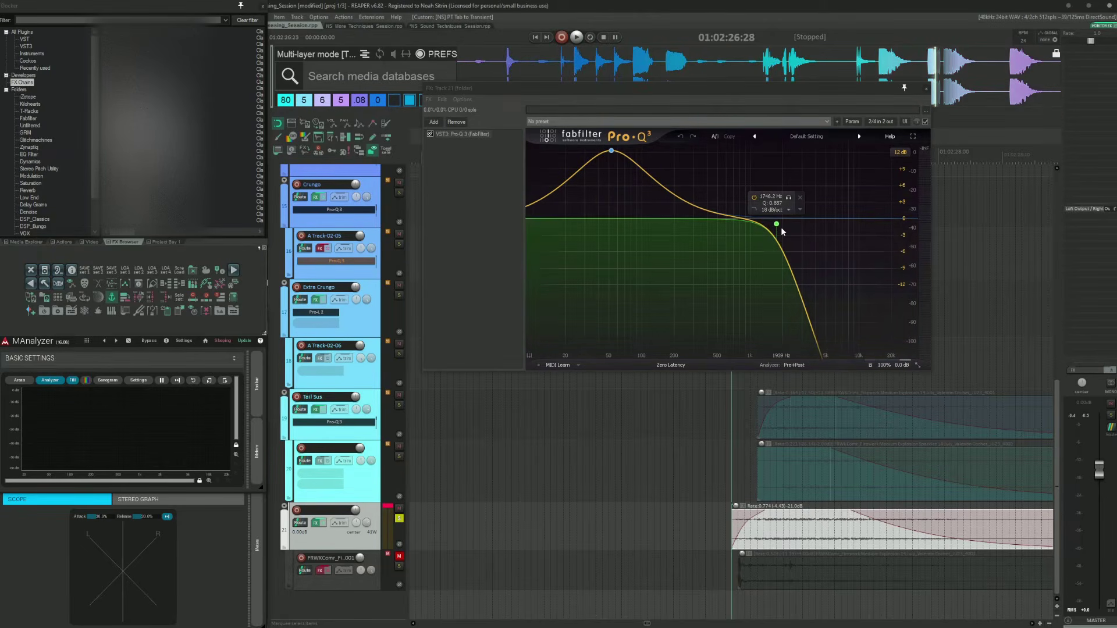
pyautogui.press('space')
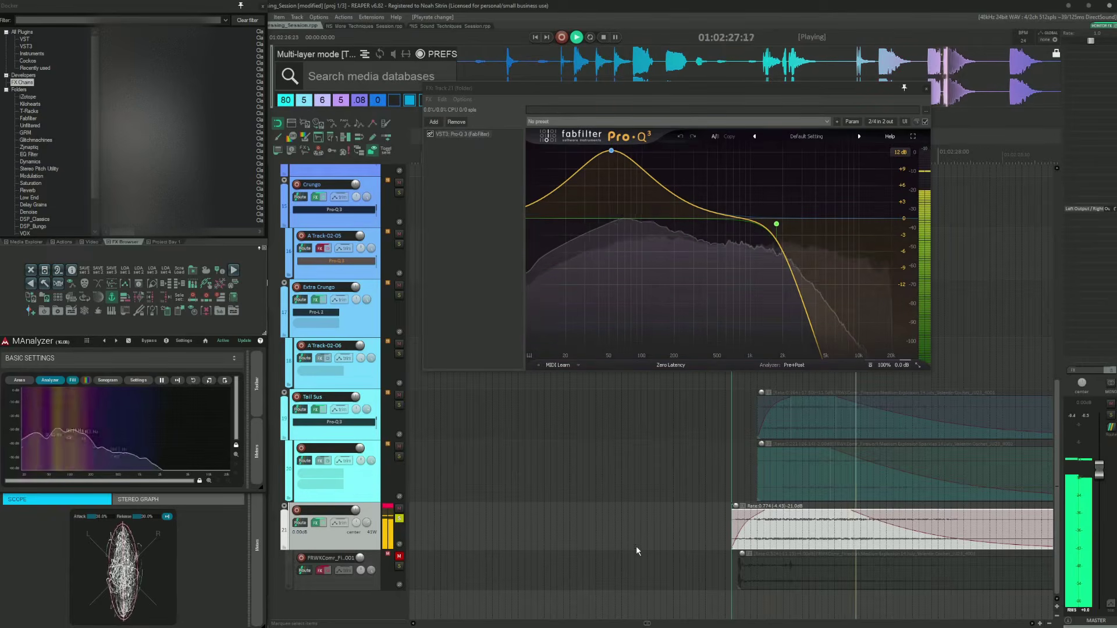
pyautogui.press('space')
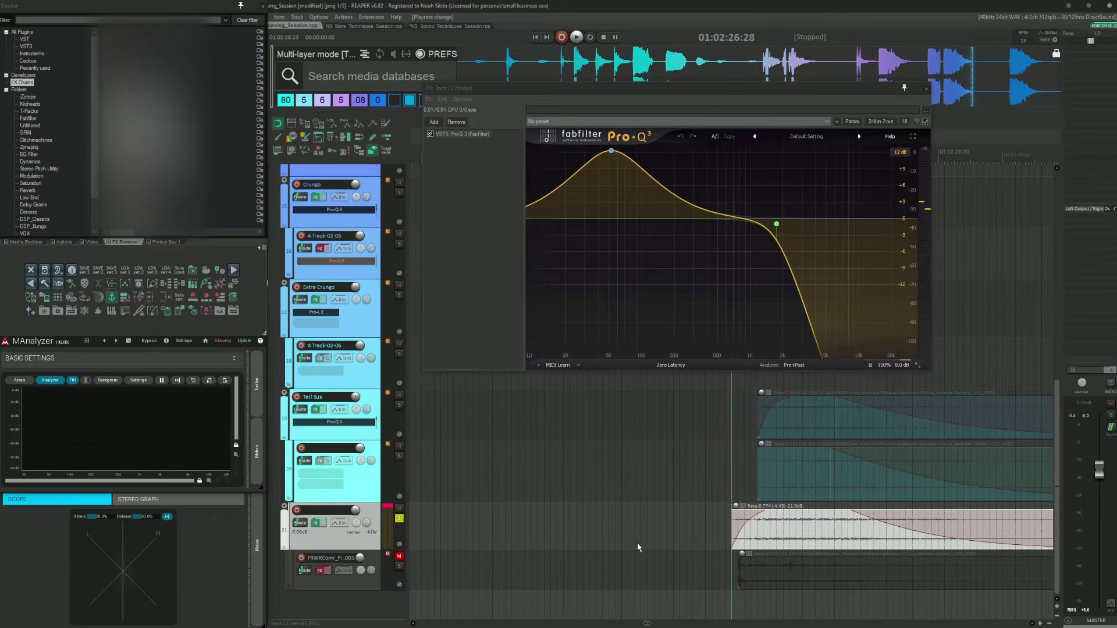
pyautogui.scroll(-4, 660, 542)
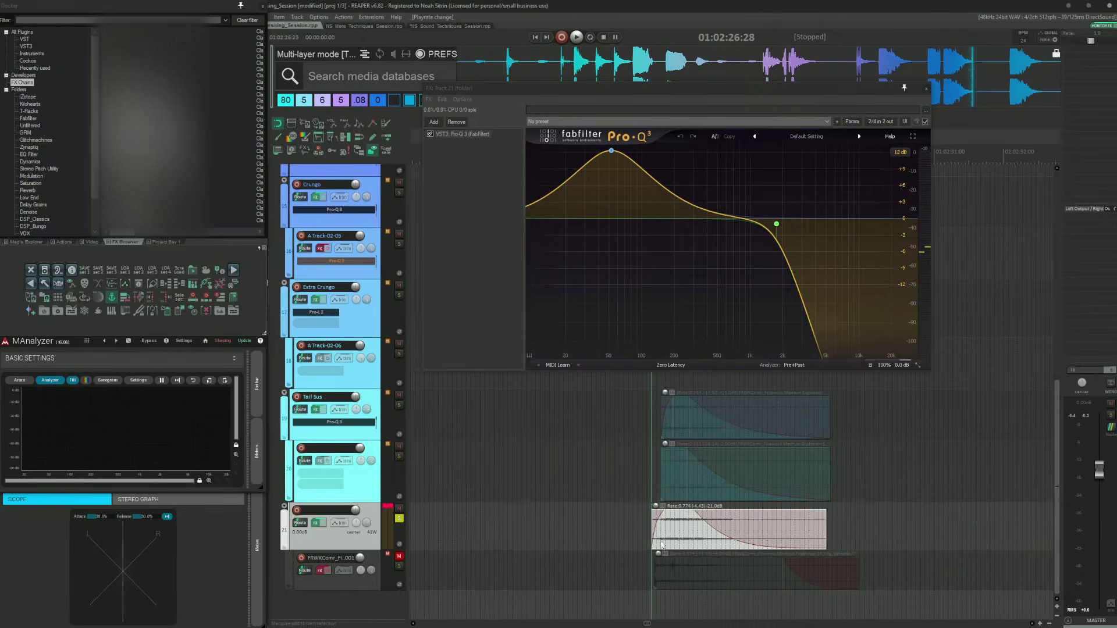
pyautogui.moveTo(777, 225)
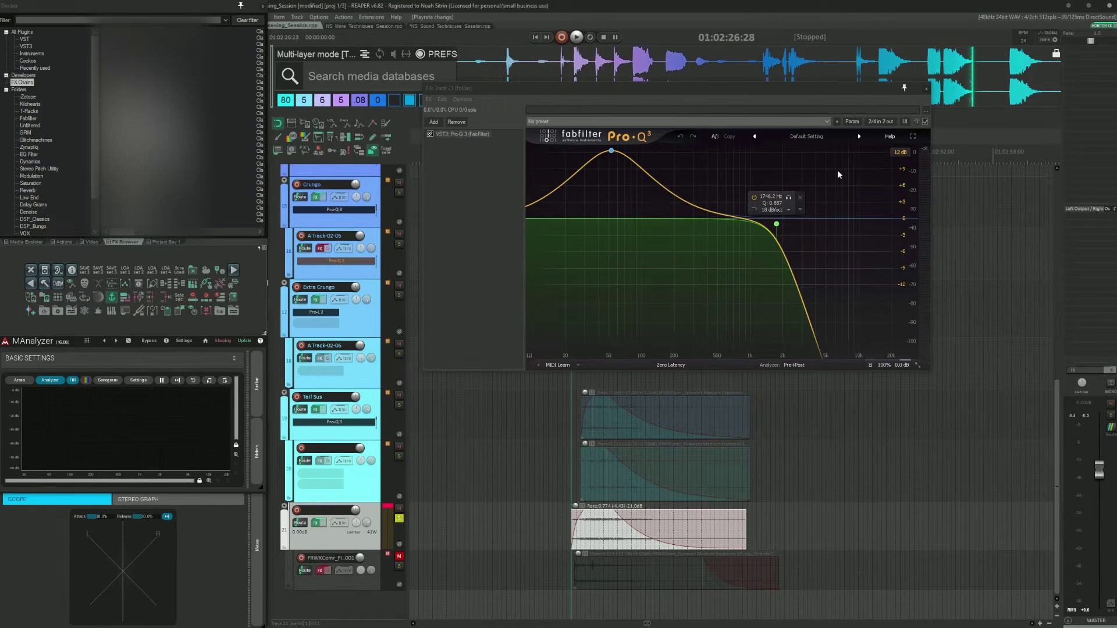
pyautogui.moveTo(703, 89); pyautogui.dragTo(776, 115)
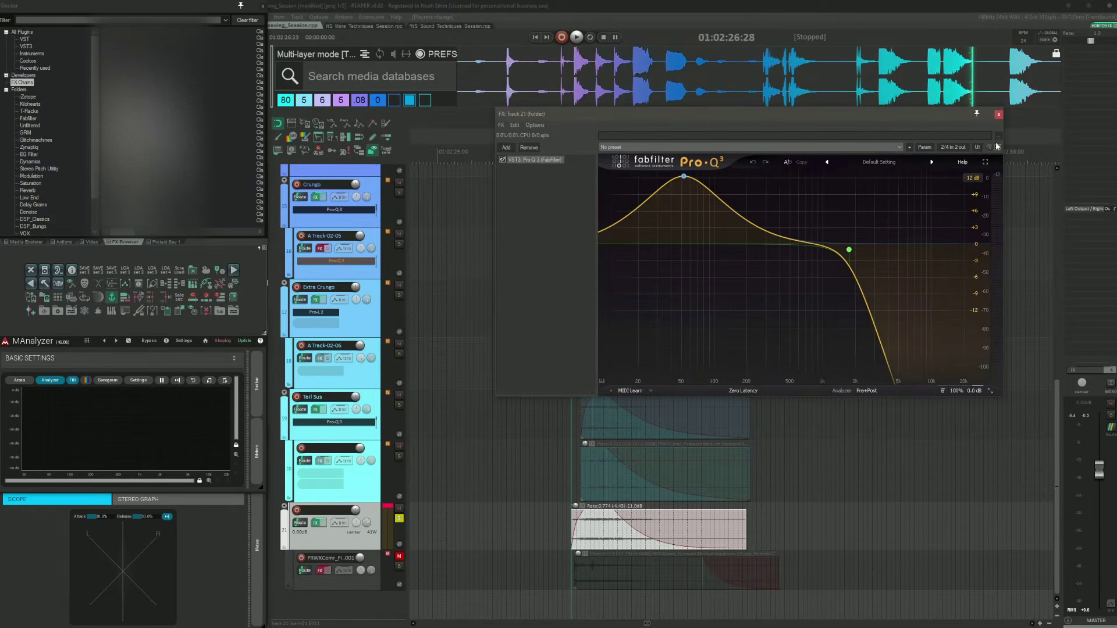
pyautogui.click(998, 115)
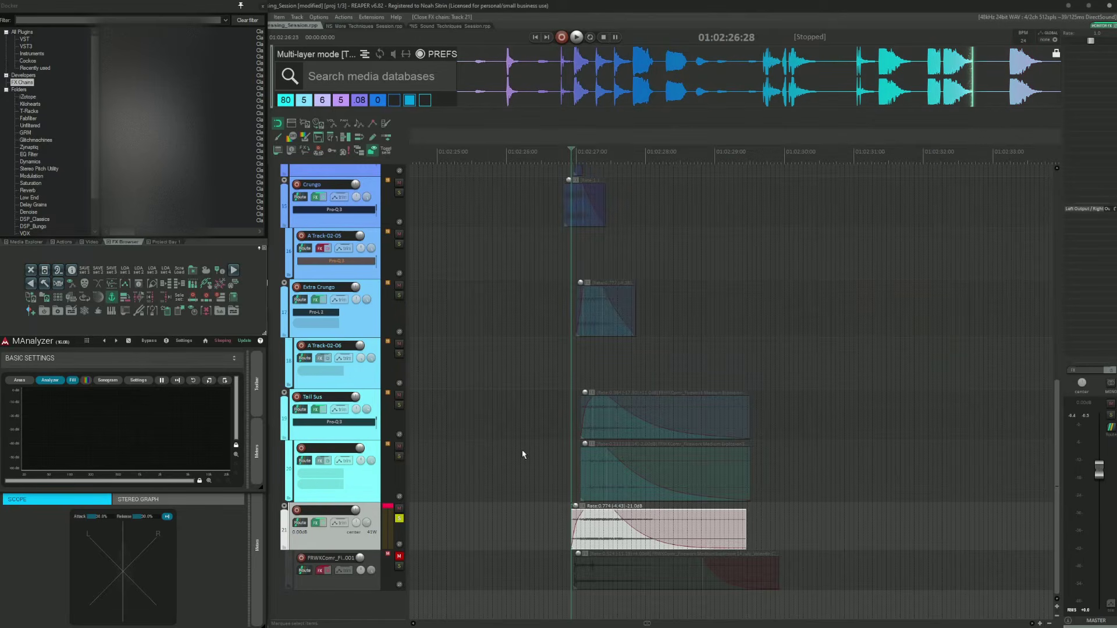
# Step: Clear all track solos and audition the full layered explosion from the next transient
pyautogui.click(565, 336)
pyautogui.hotkey('shift', 'F6')
pyautogui.scroll(5, 568, 345)
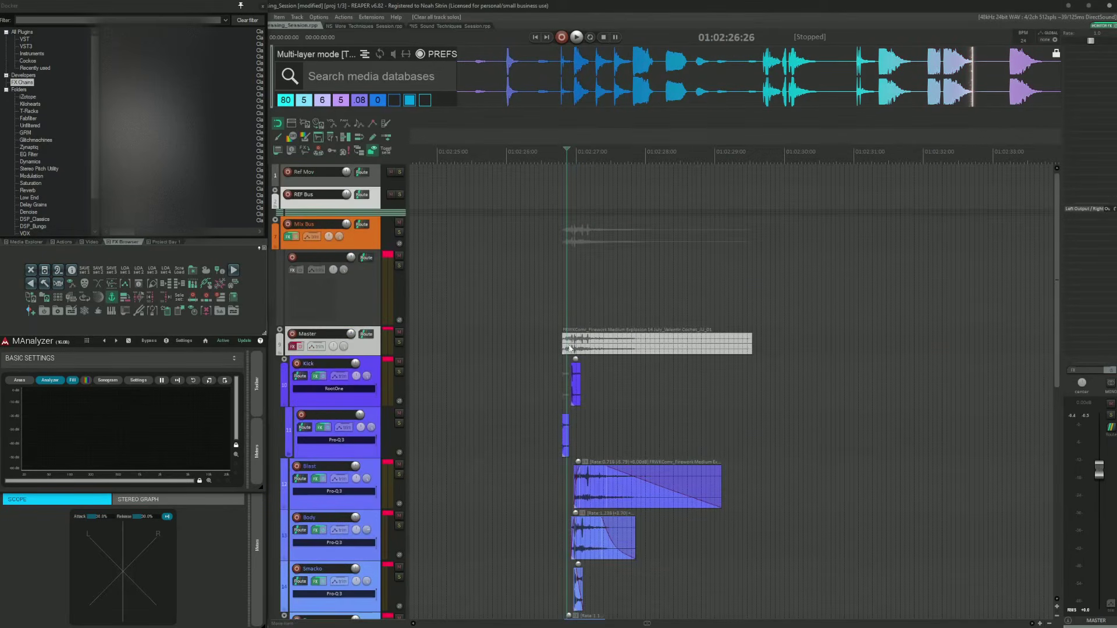
pyautogui.click(534, 337)
pyautogui.press('Tab')
pyautogui.scroll(-6, 533, 343)
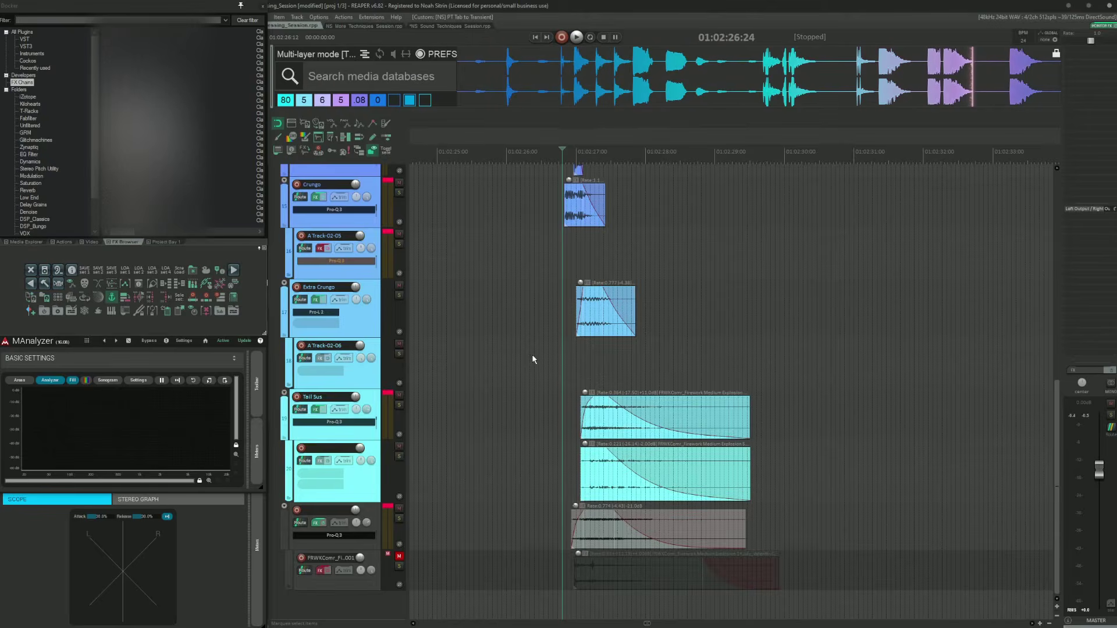
pyautogui.scroll(5, 533, 359)
pyautogui.press('space')
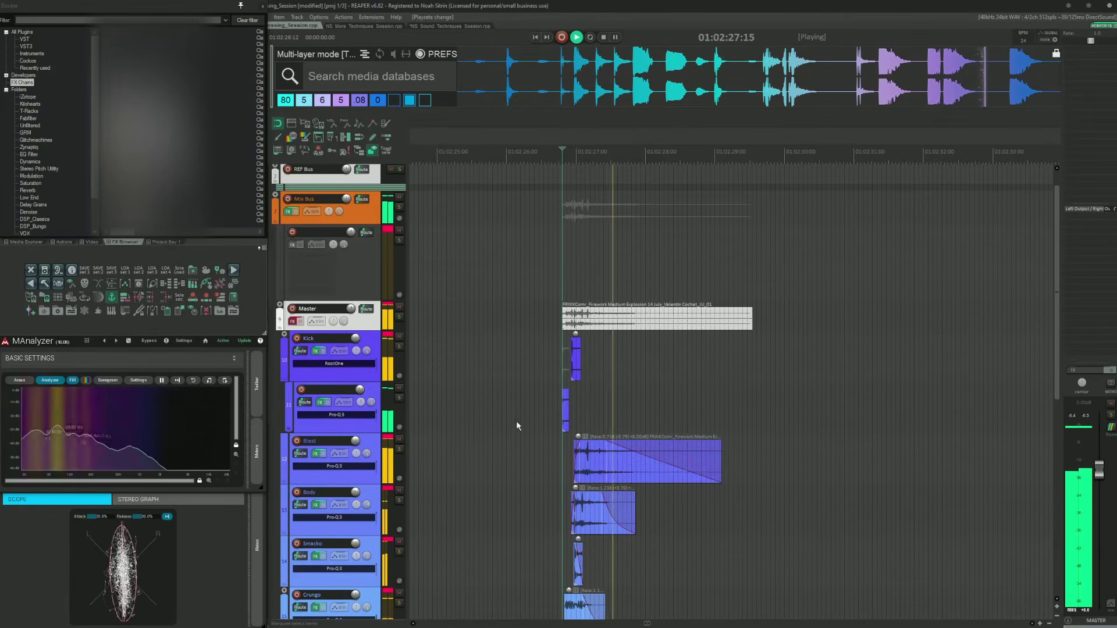
pyautogui.scroll(-5, 515, 420)
pyautogui.press('space')
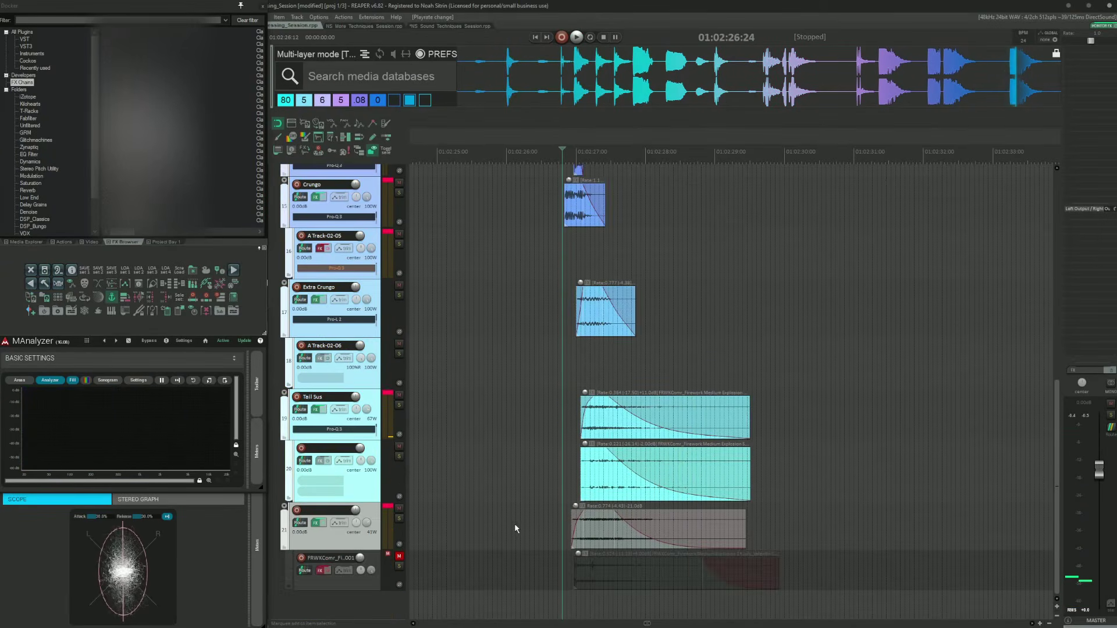
pyautogui.scroll(5, 511, 512)
pyautogui.scroll(-3, 511, 511)
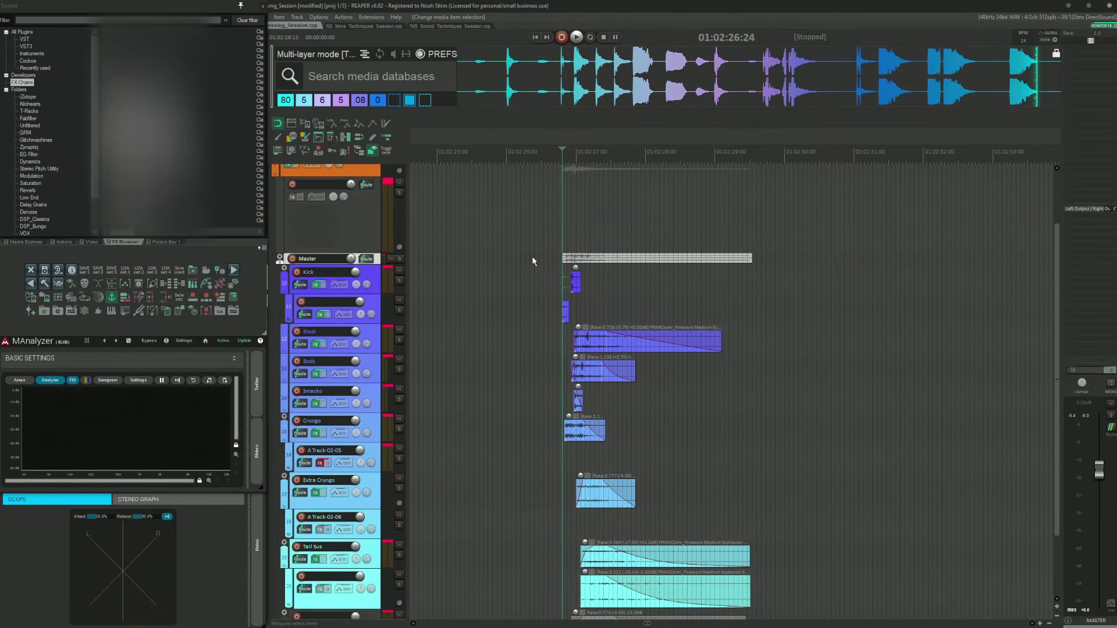
# Step: Open the Master folder track's FX chain, enable Pro-MB, and audition the layers through it
pyautogui.click(531, 256)
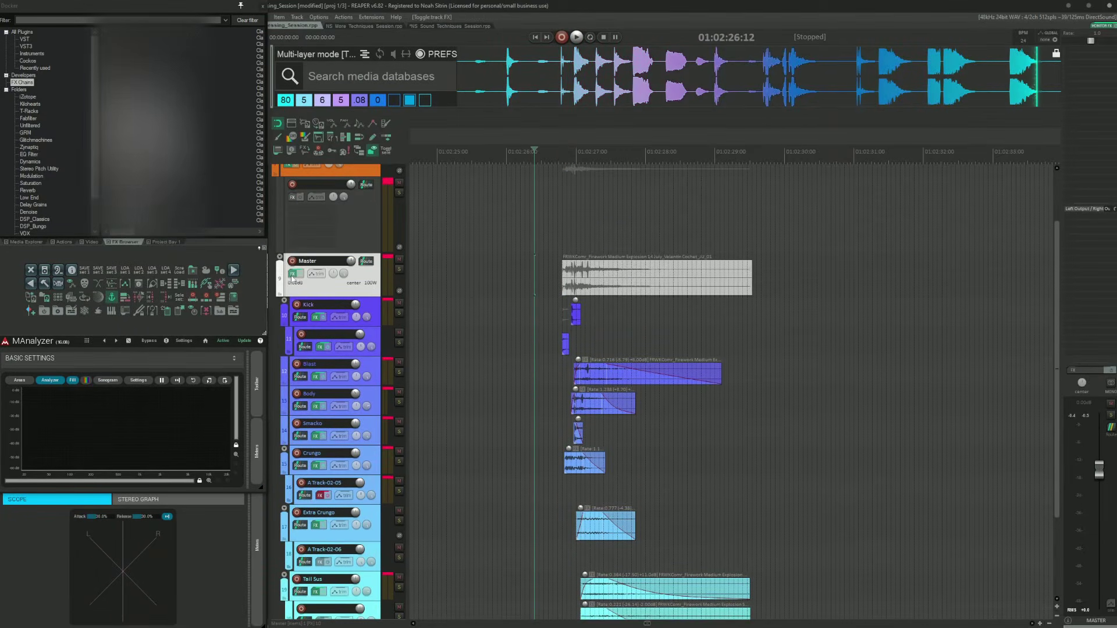
pyautogui.click(292, 273)
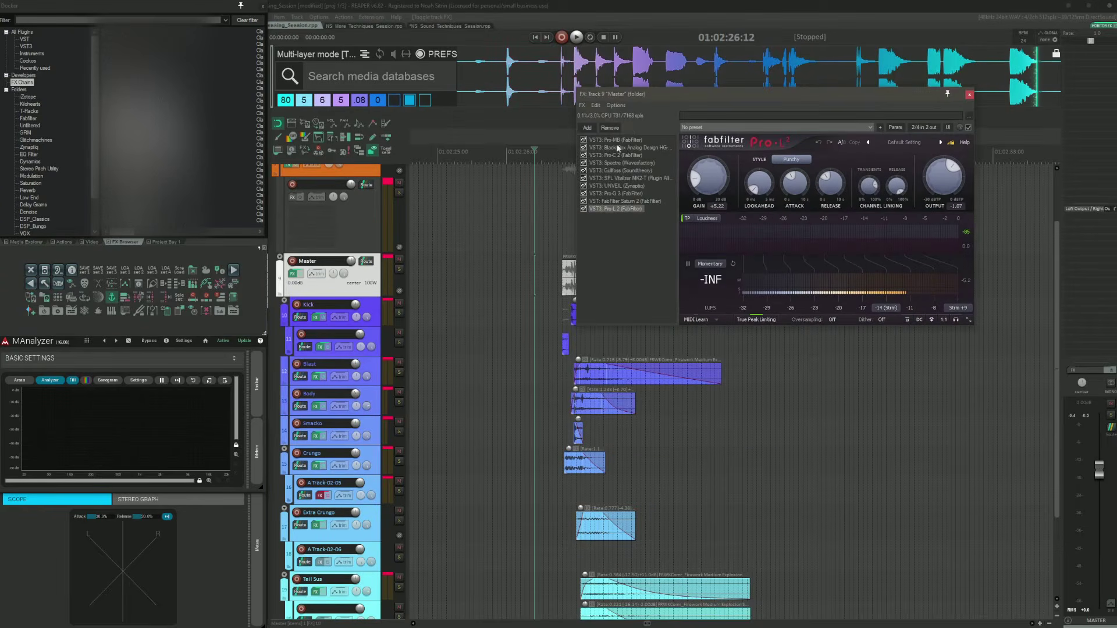
pyautogui.click(617, 142)
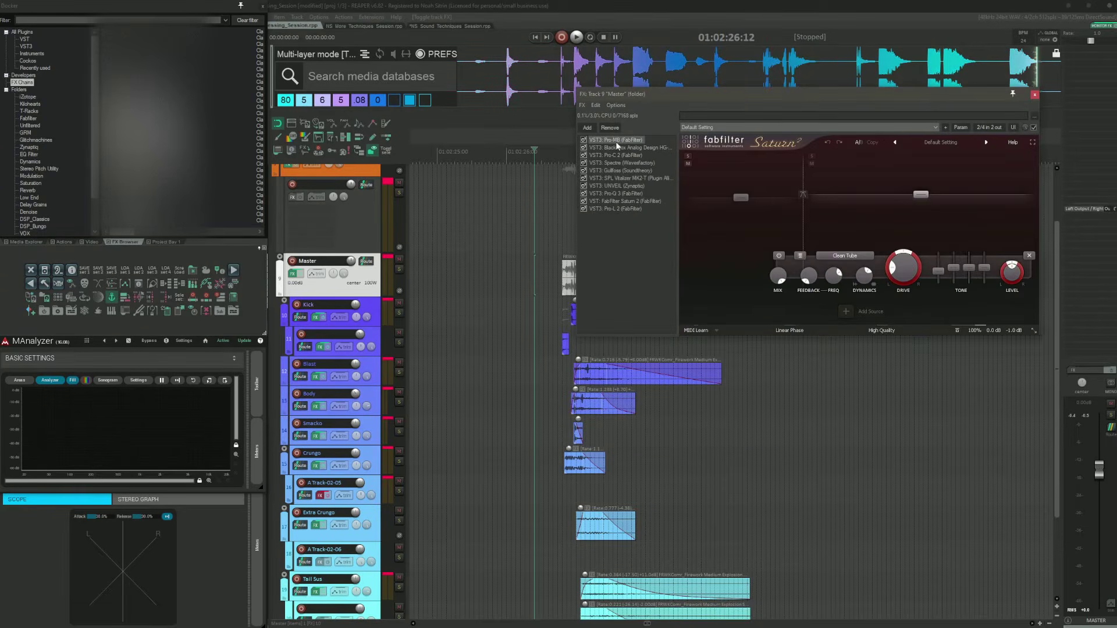
pyautogui.moveTo(721, 97); pyautogui.dragTo(634, 87)
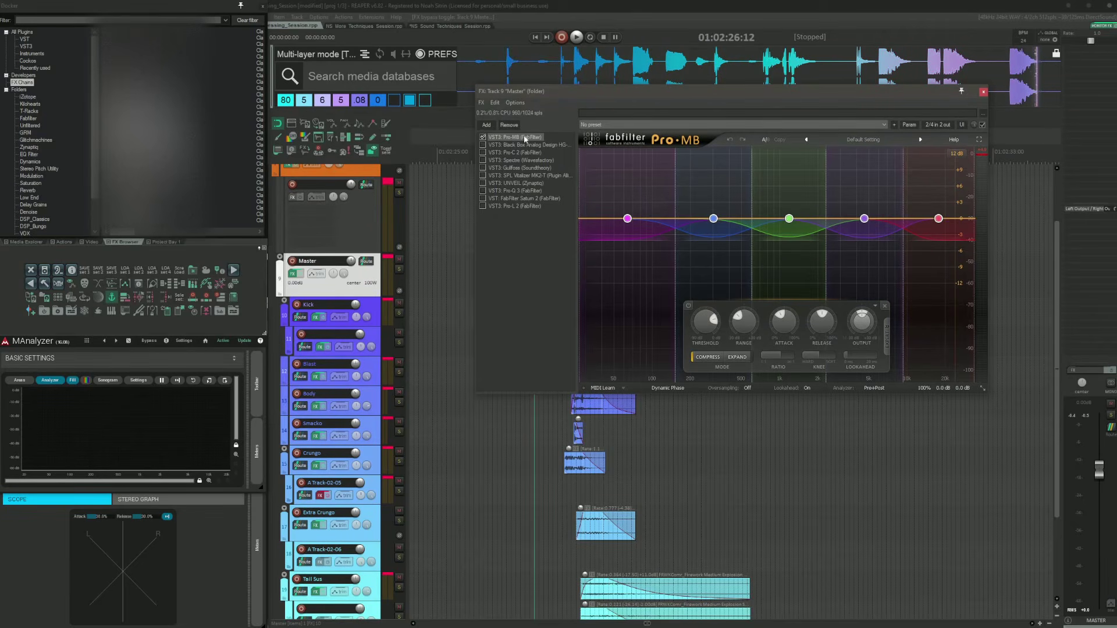
pyautogui.moveTo(638, 92); pyautogui.dragTo(739, 54)
pyautogui.press('space')
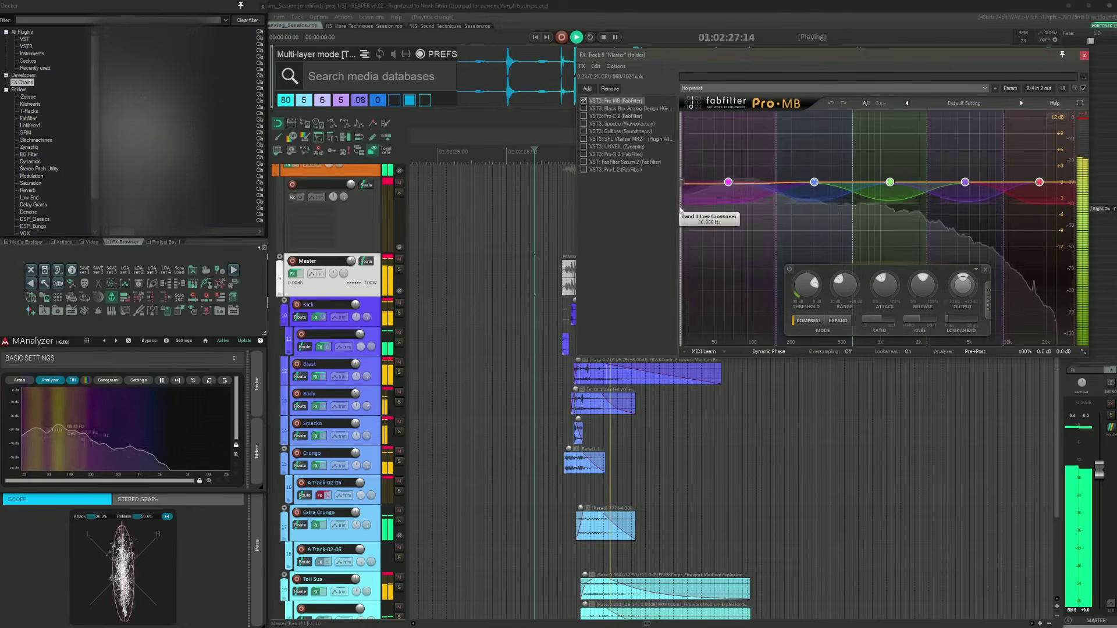
pyautogui.press('space')
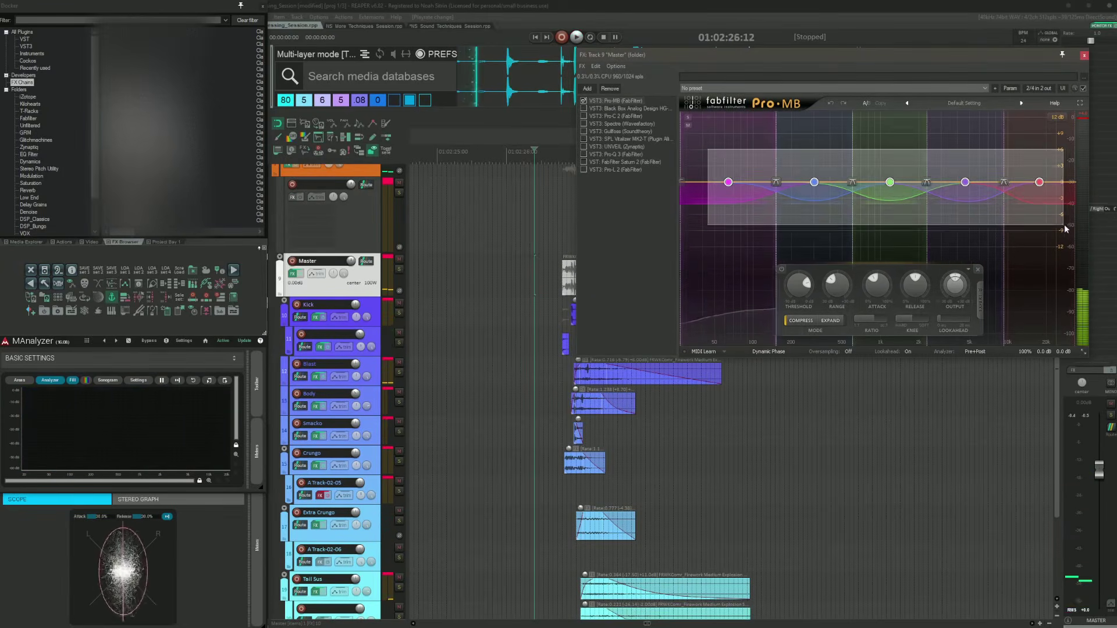
# Step: Enable the Black Box Analog Design HG-2 plugin in the Master chain and audition the layers
pyautogui.click(583, 108)
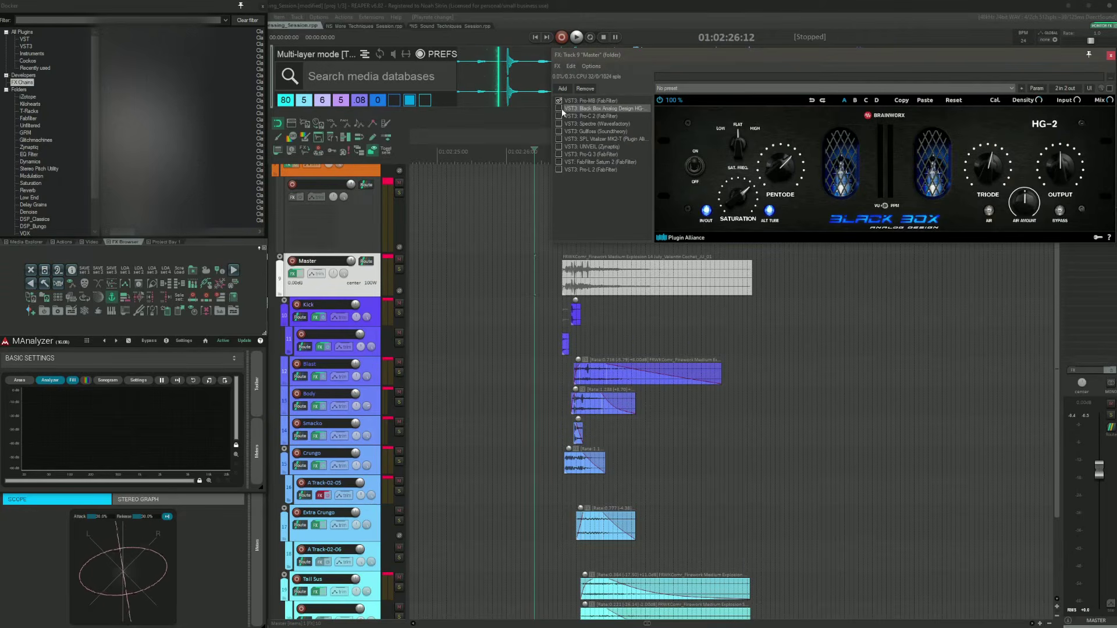
pyautogui.moveTo(693, 55); pyautogui.dragTo(531, 52)
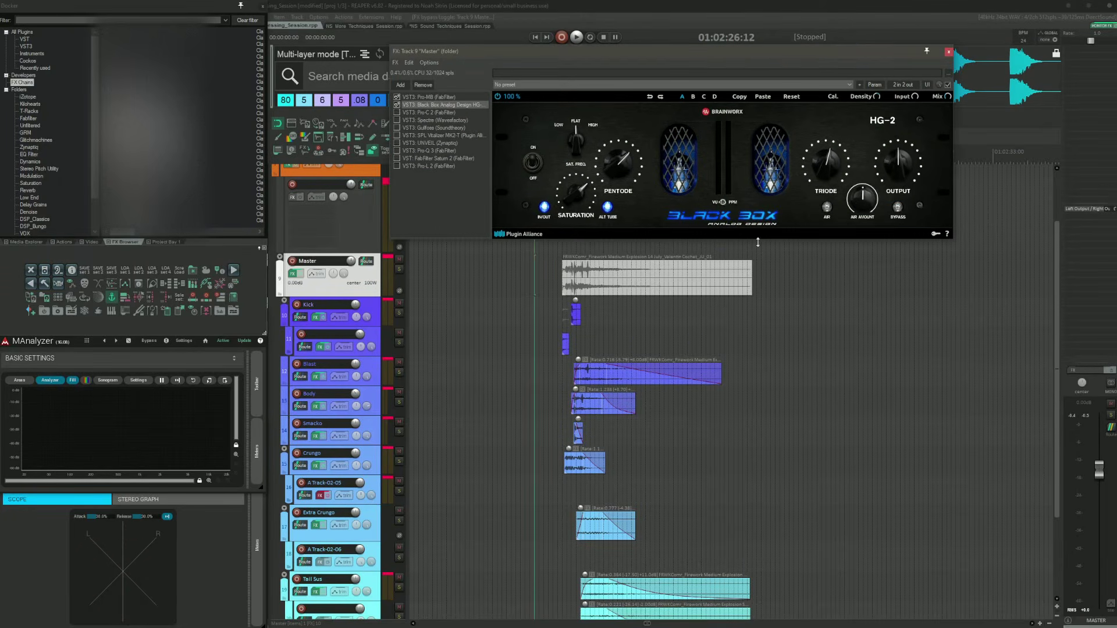
pyautogui.press('space')
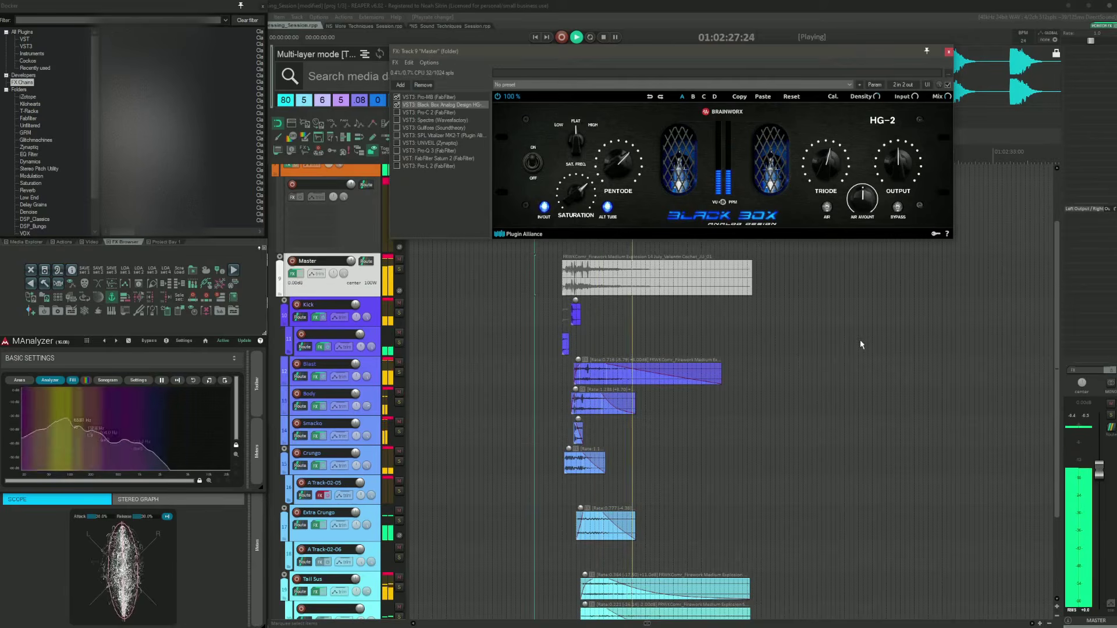
pyautogui.press('space')
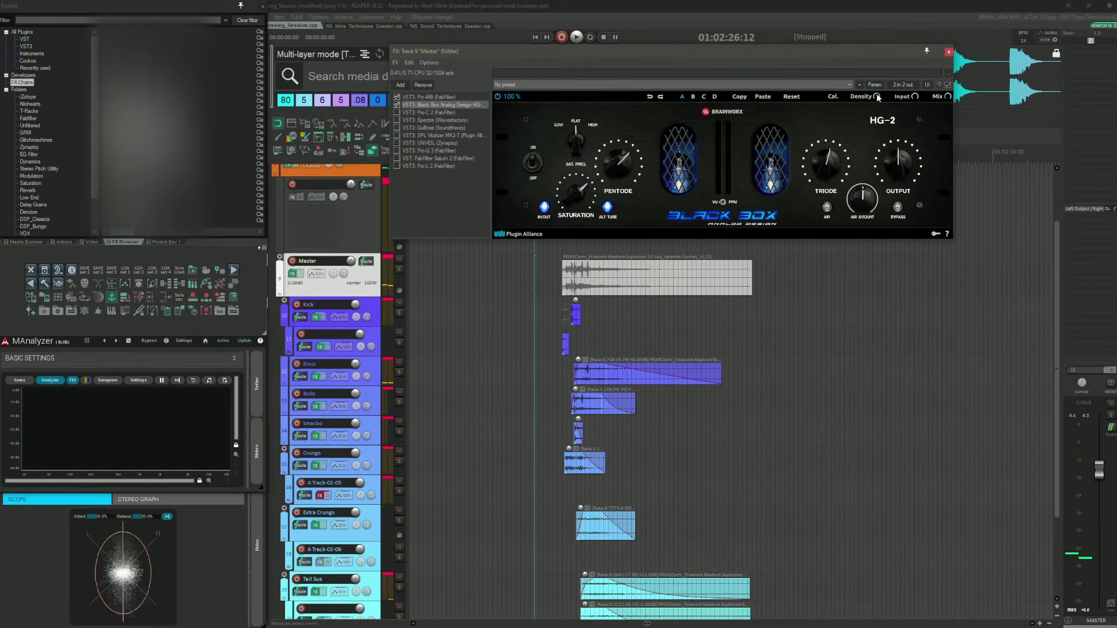
# Step: Set the HG-2 mix to about 38% and audition the layers with it
pyautogui.moveTo(946, 96); pyautogui.dragTo(939, 96)
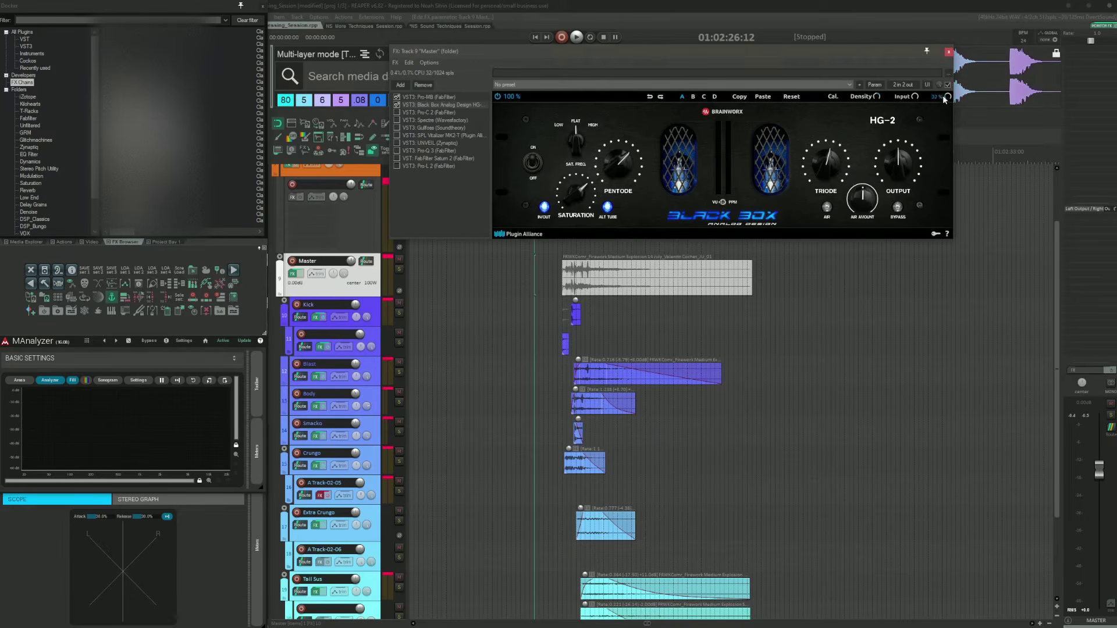
pyautogui.press('space')
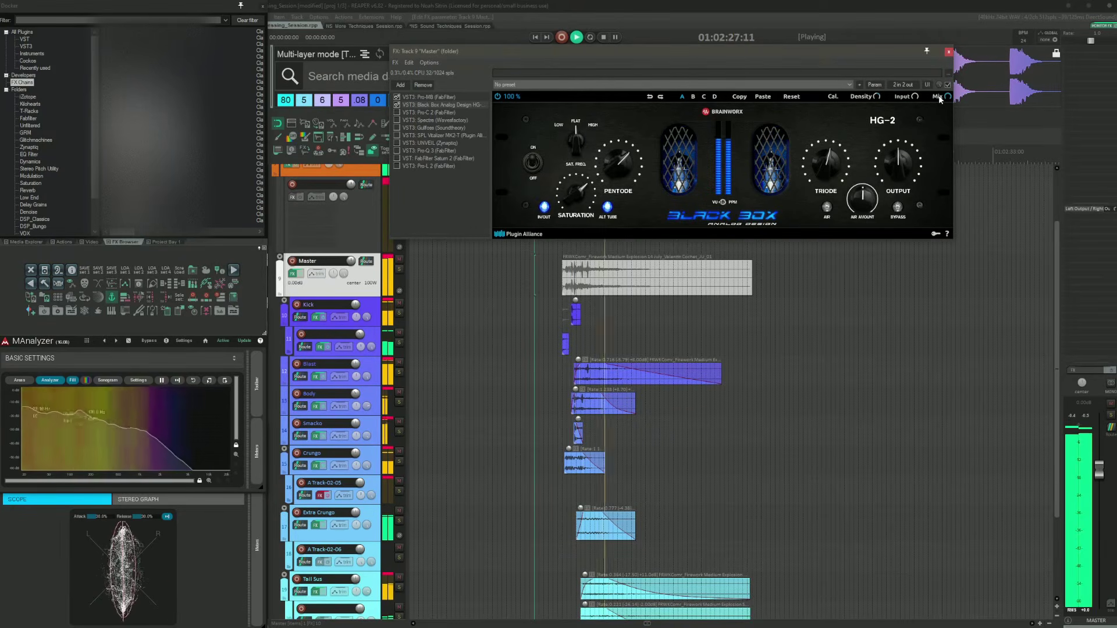
pyautogui.press('space')
pyautogui.moveTo(939, 99); pyautogui.dragTo(930, 146)
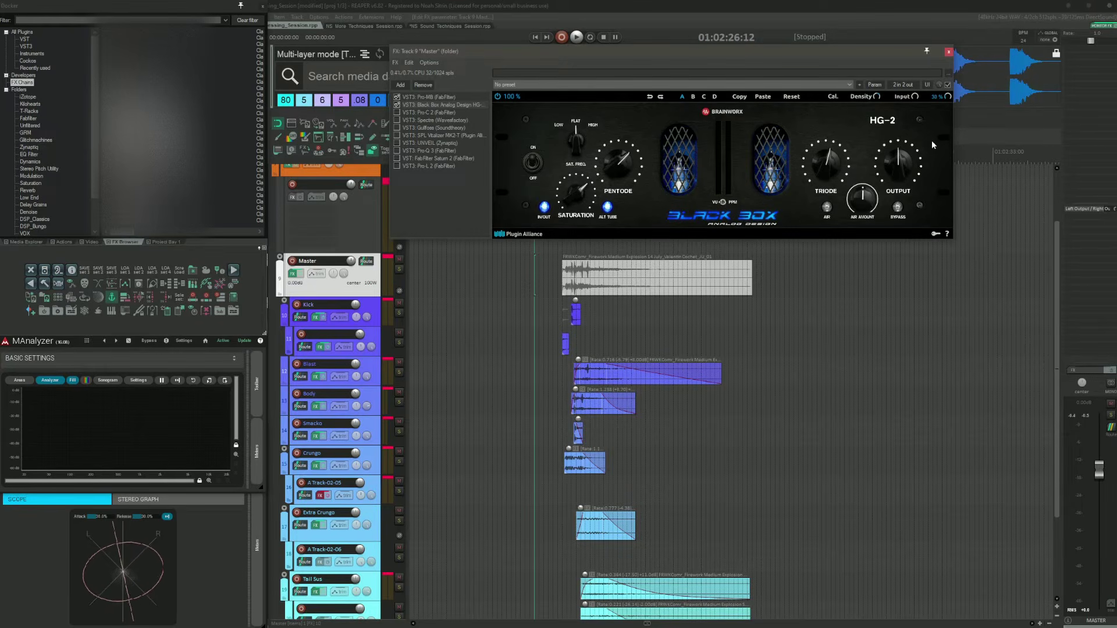
# Step: Enable the FabFilter Pro-C 2 plugin in the Master chain and audition the layers
pyautogui.click(431, 112)
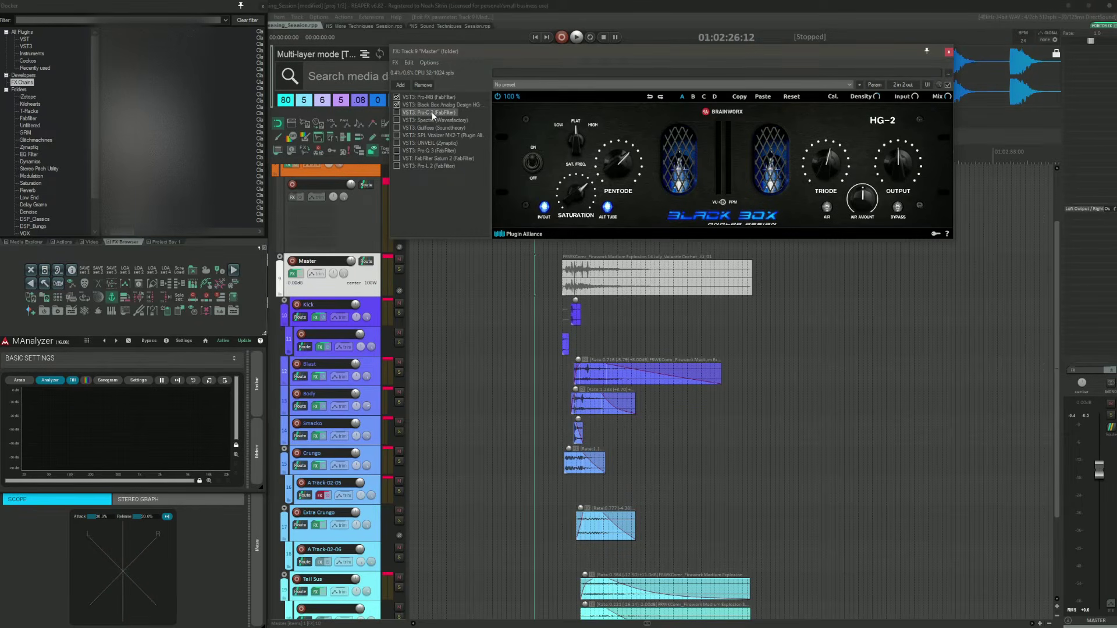
pyautogui.moveTo(475, 52); pyautogui.dragTo(548, 97)
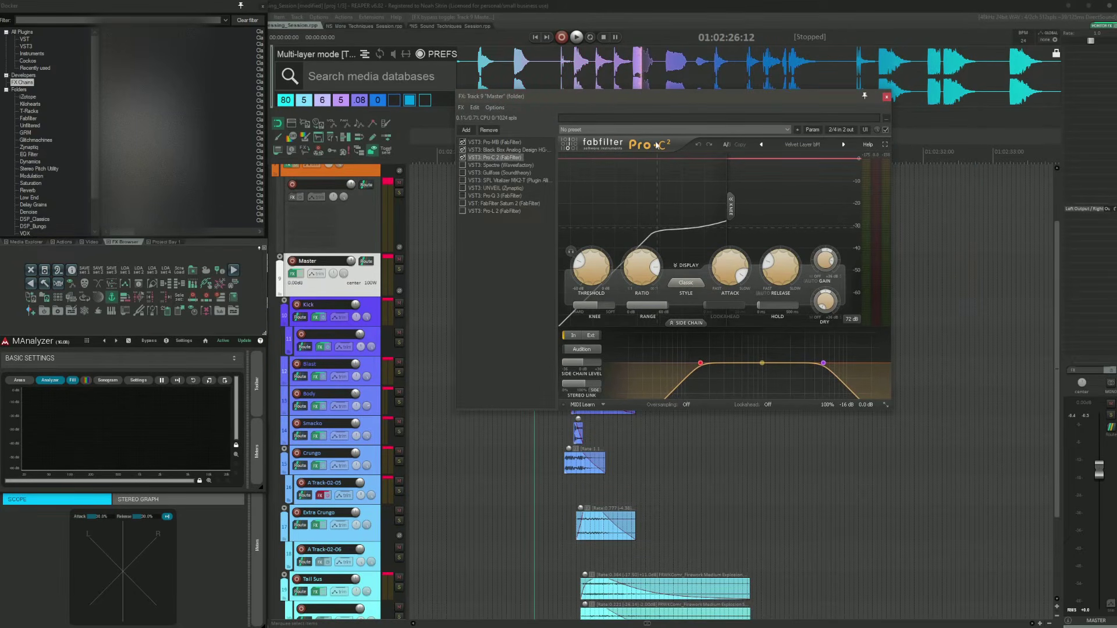
pyautogui.moveTo(614, 97); pyautogui.dragTo(680, 81)
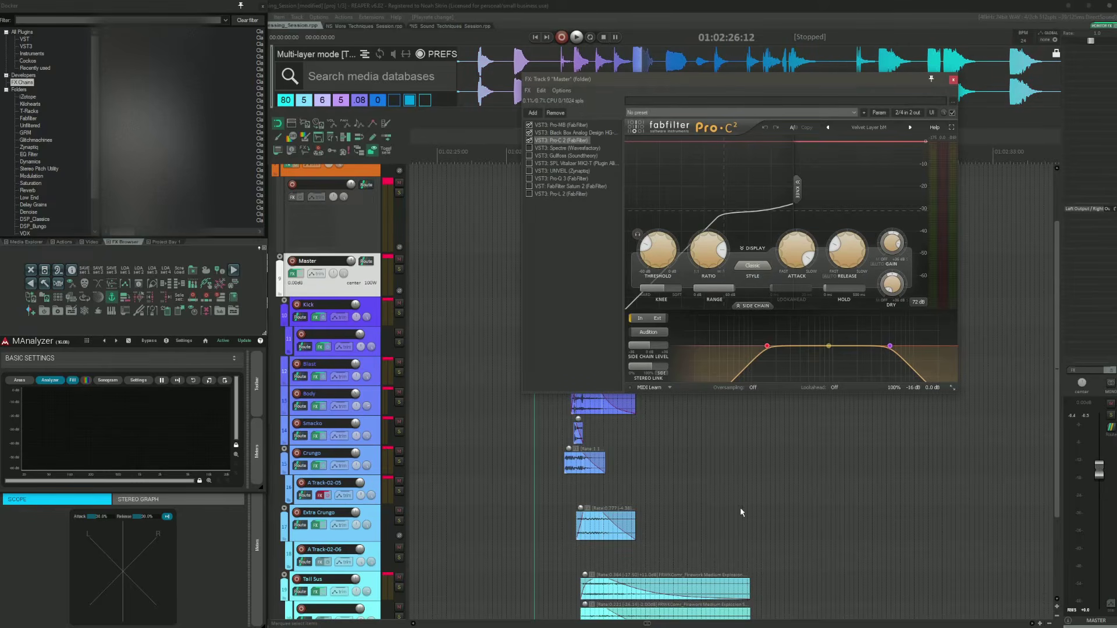
pyautogui.press('space')
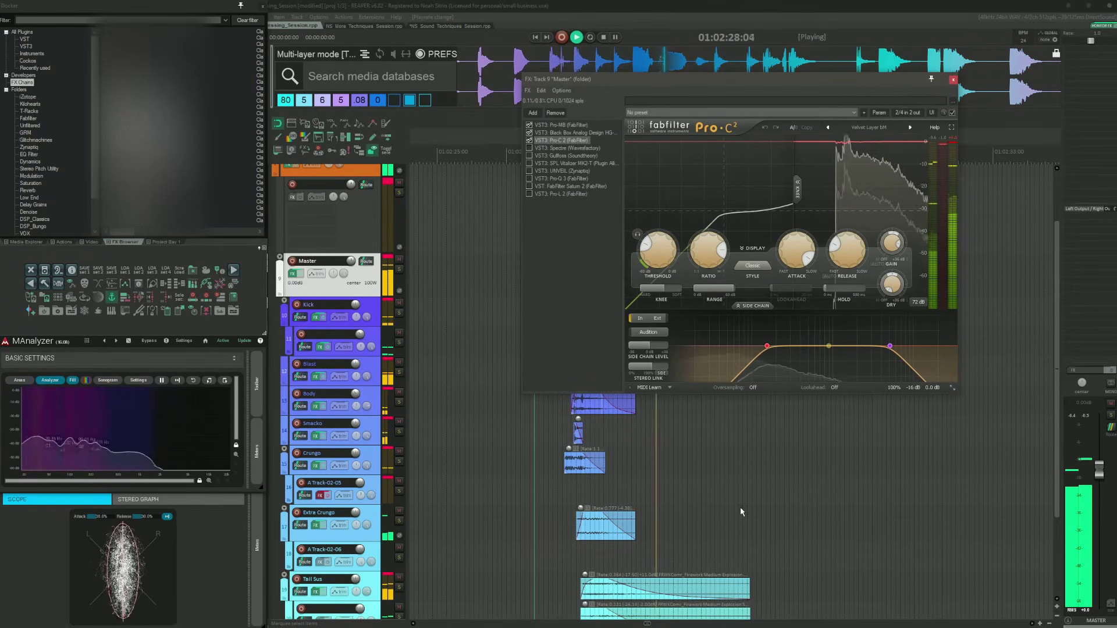
pyautogui.press('space')
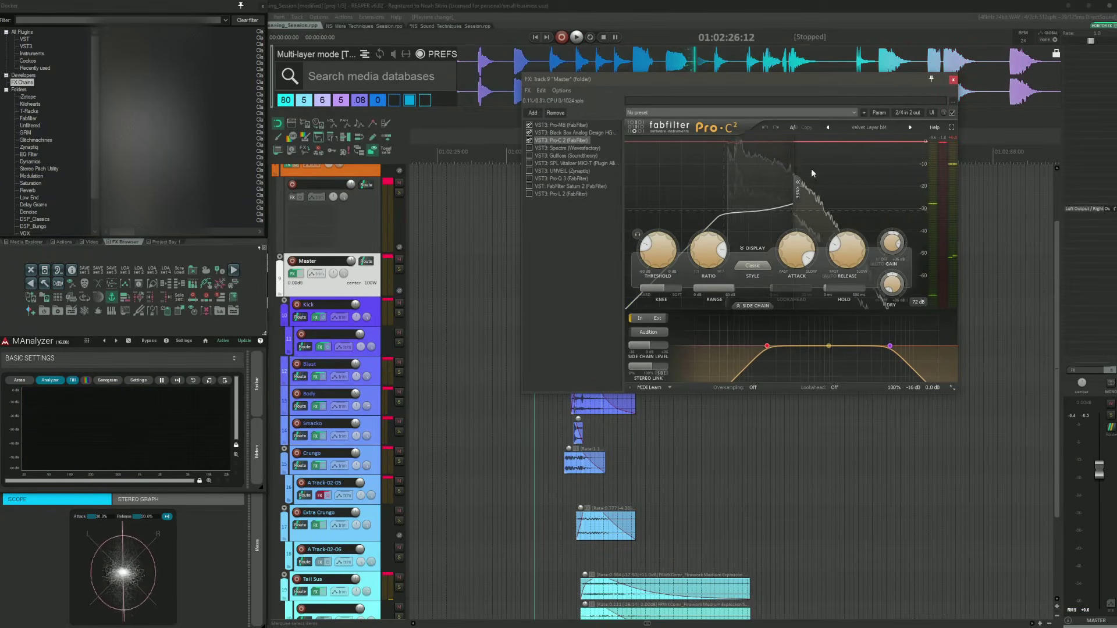
pyautogui.click(871, 128)
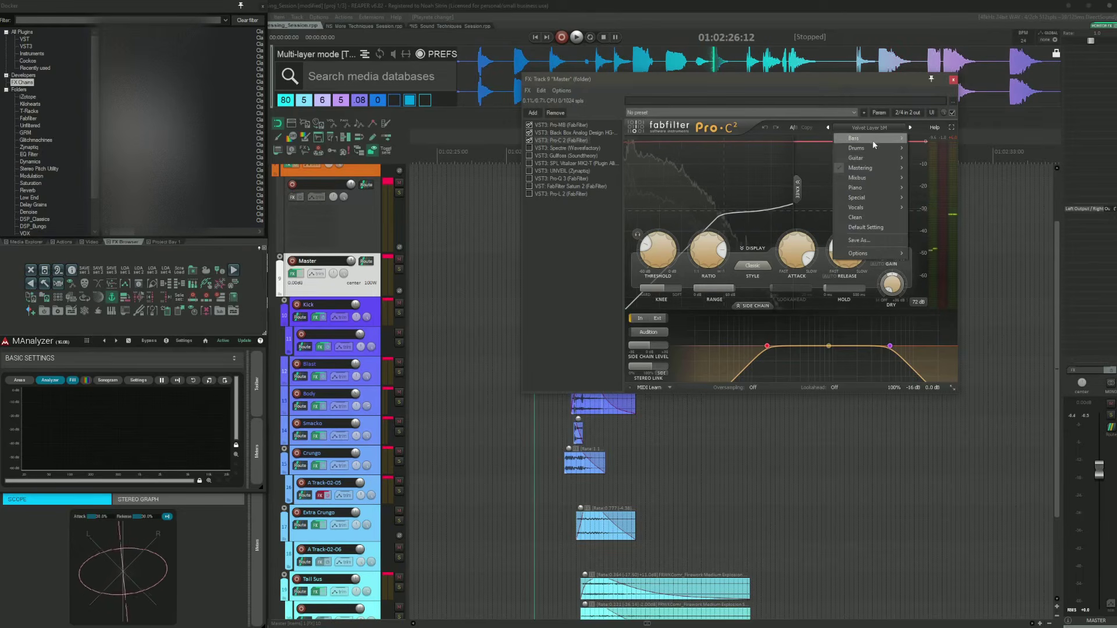
pyautogui.moveTo(869, 167)
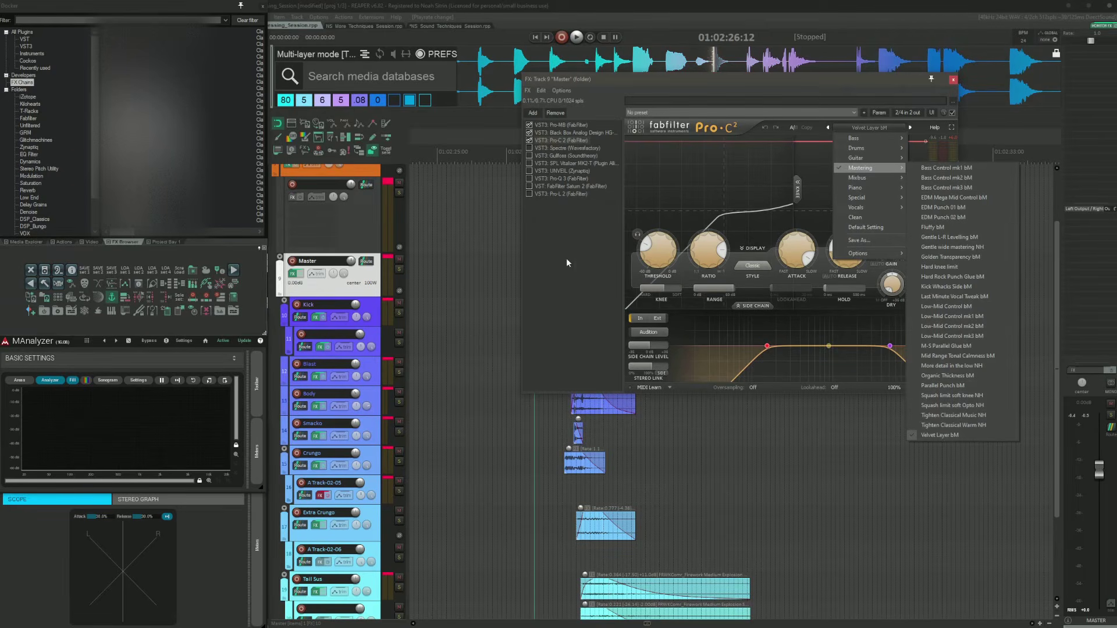
# Step: Enable the Spectre plugin in the Master chain and audition the layers through it
pyautogui.click(562, 149)
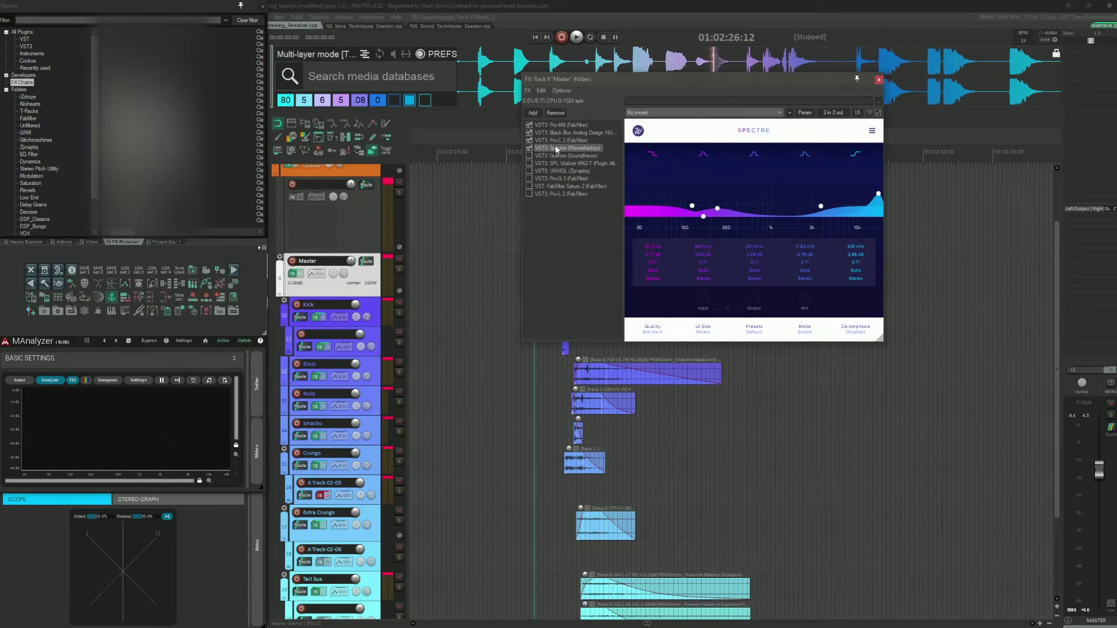
pyautogui.moveTo(653, 80); pyautogui.dragTo(746, 221)
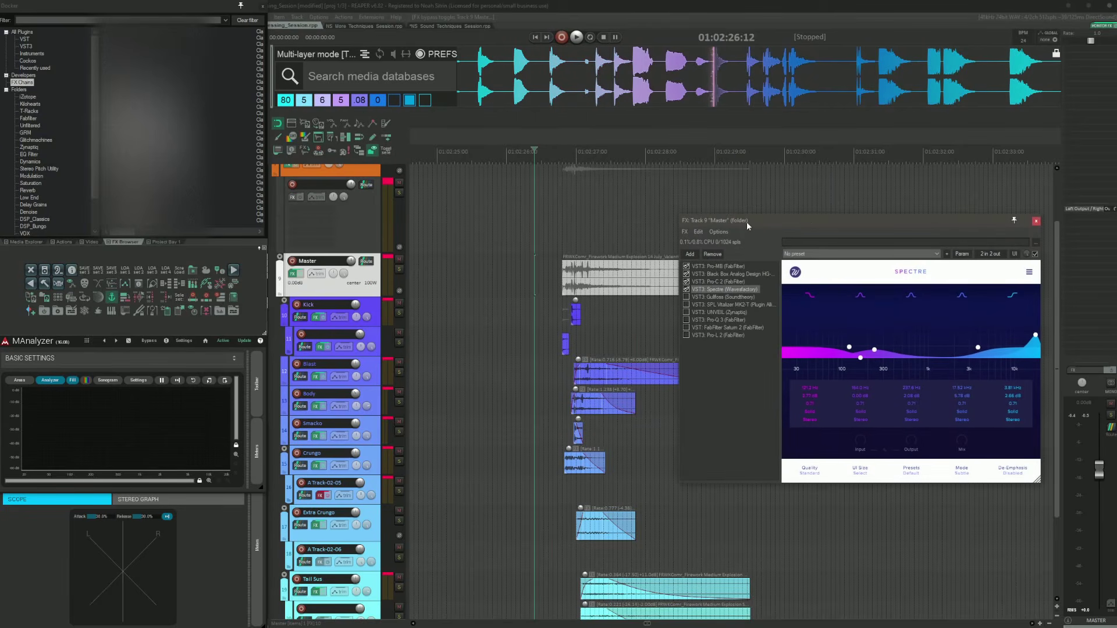
pyautogui.click(546, 271)
pyautogui.press('space')
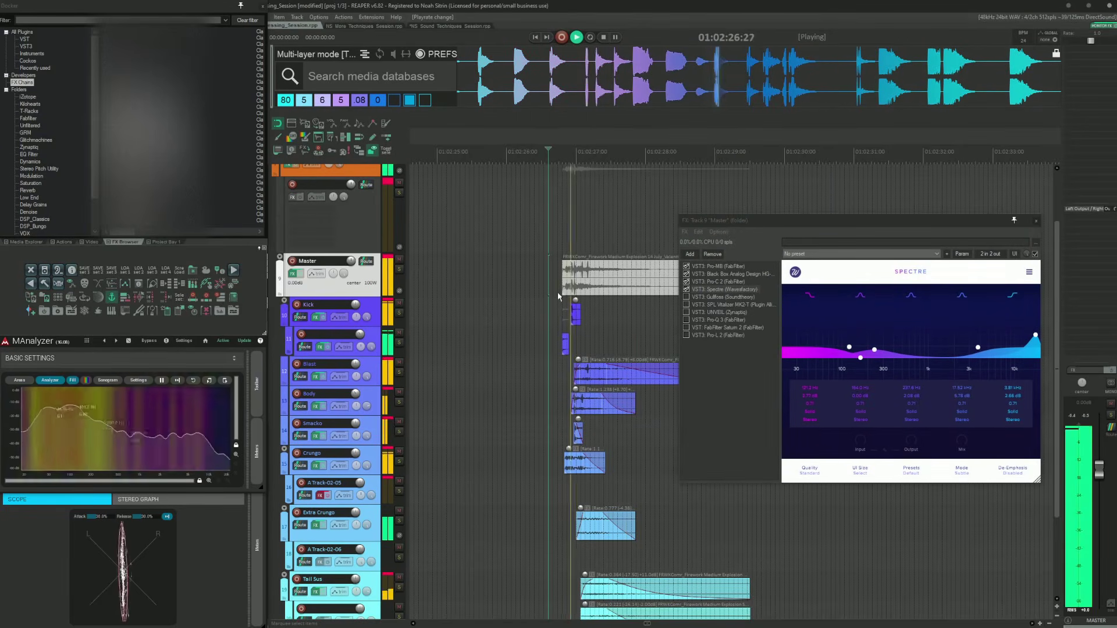
pyautogui.press('space')
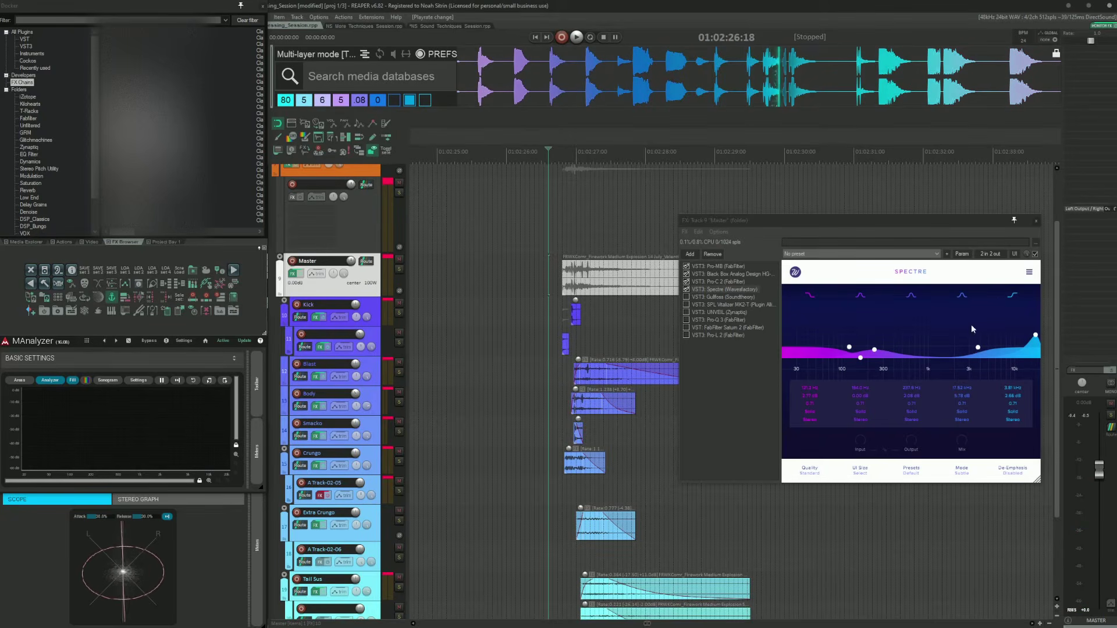
# Step: Enable the Gullfoss plugin in the Master chain and audition the layers through it
pyautogui.click(722, 297)
pyautogui.click(611, 297)
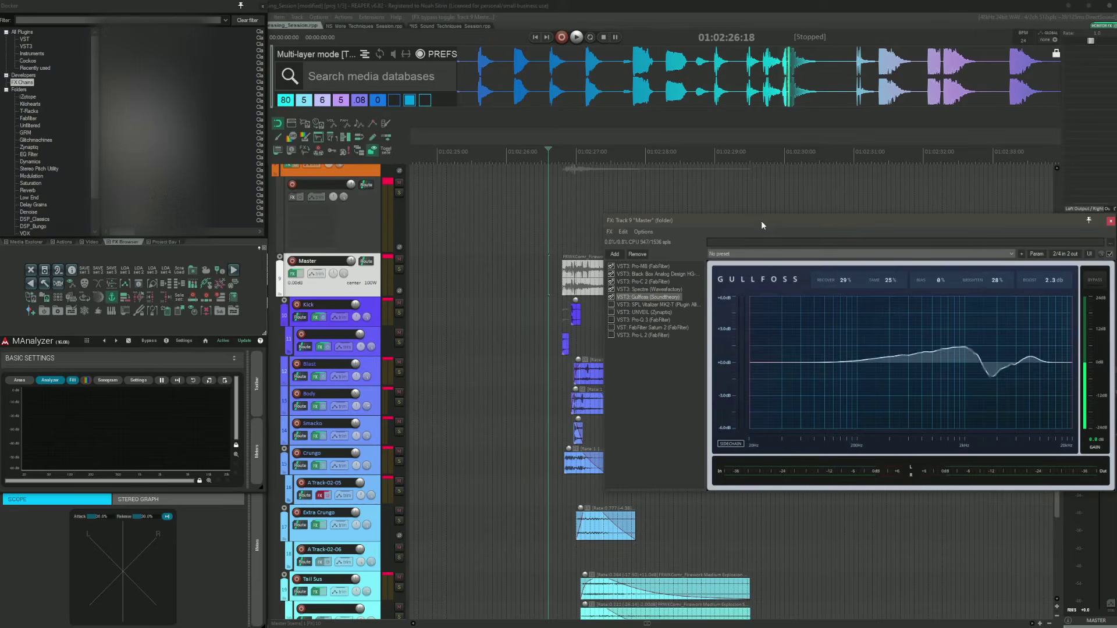
pyautogui.moveTo(761, 221); pyautogui.dragTo(731, 165)
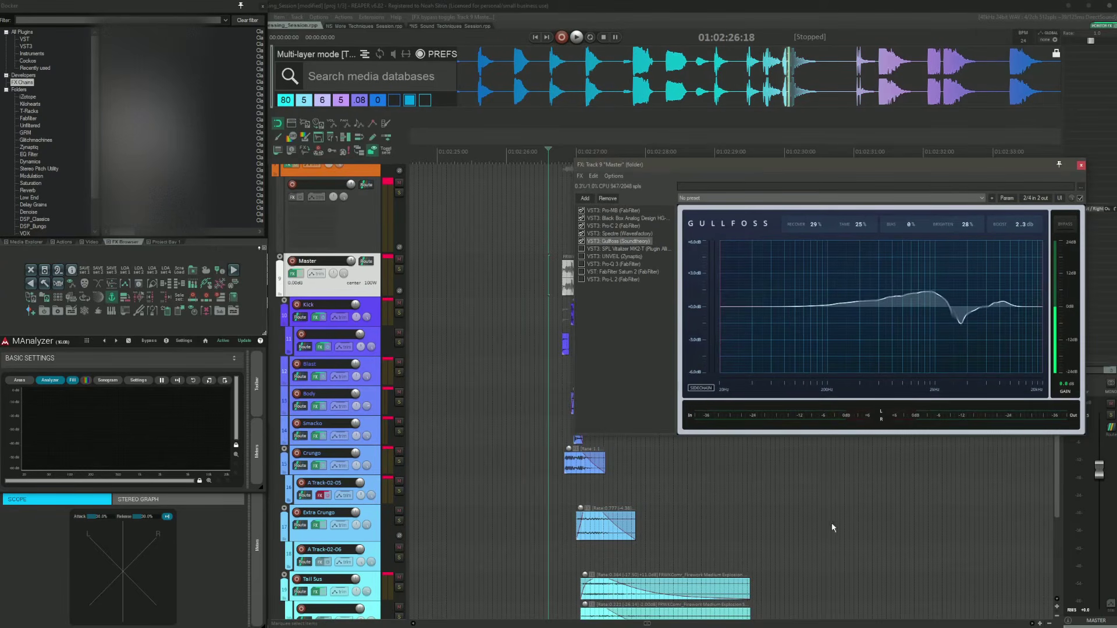
pyautogui.press('space')
pyautogui.press('space')
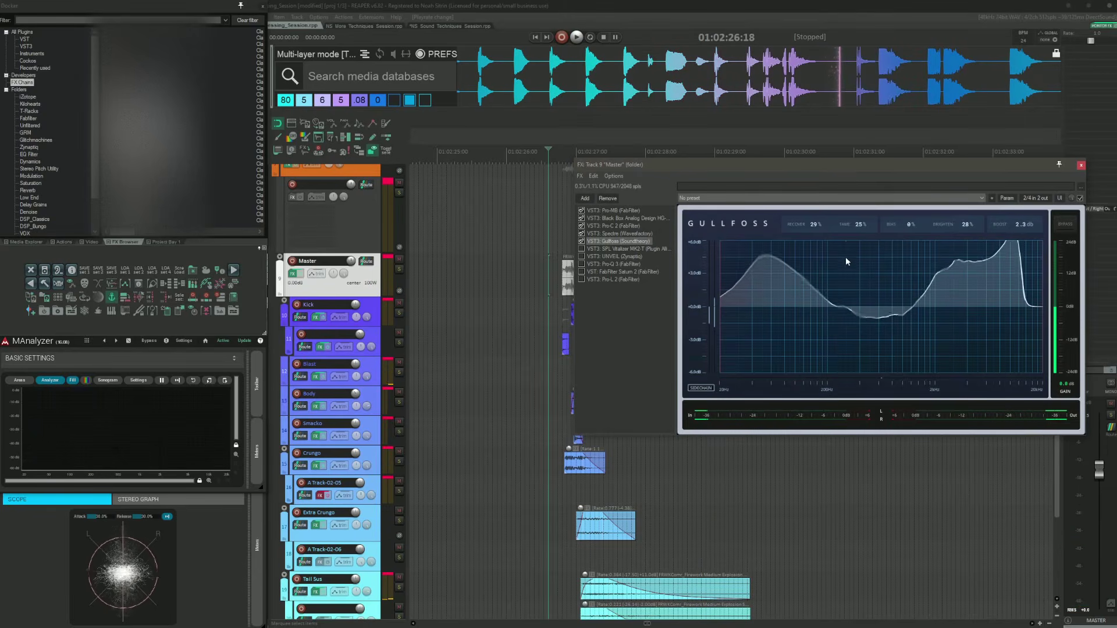
# Step: Enable the SPL Vitalizer MK2-T plugin in the Master chain and audition the layers
pyautogui.click(596, 249)
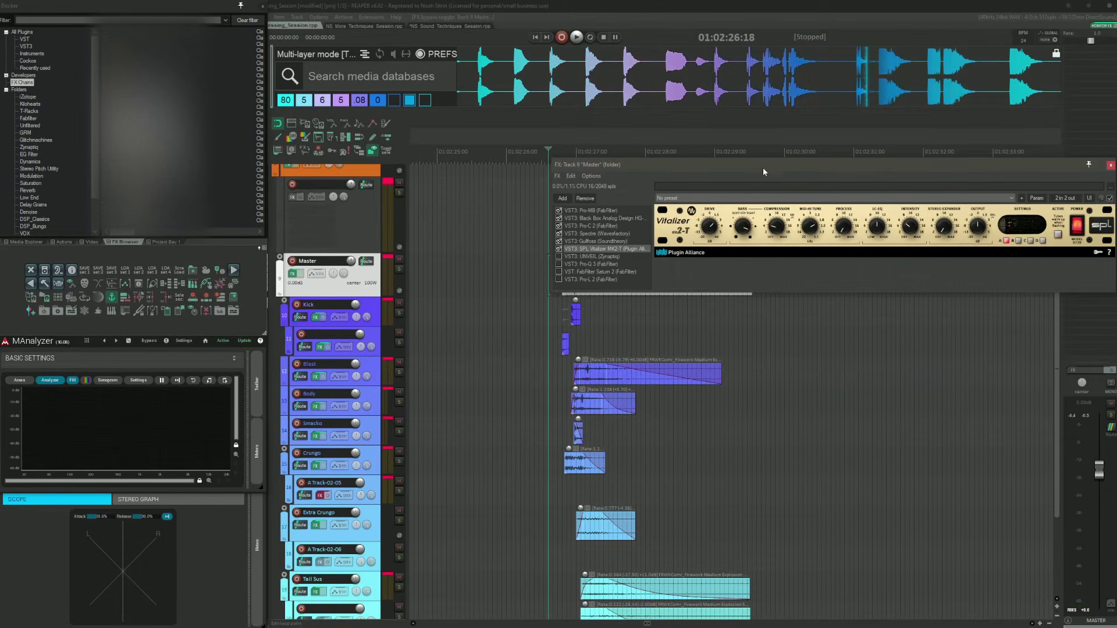
pyautogui.moveTo(764, 172); pyautogui.dragTo(634, 220)
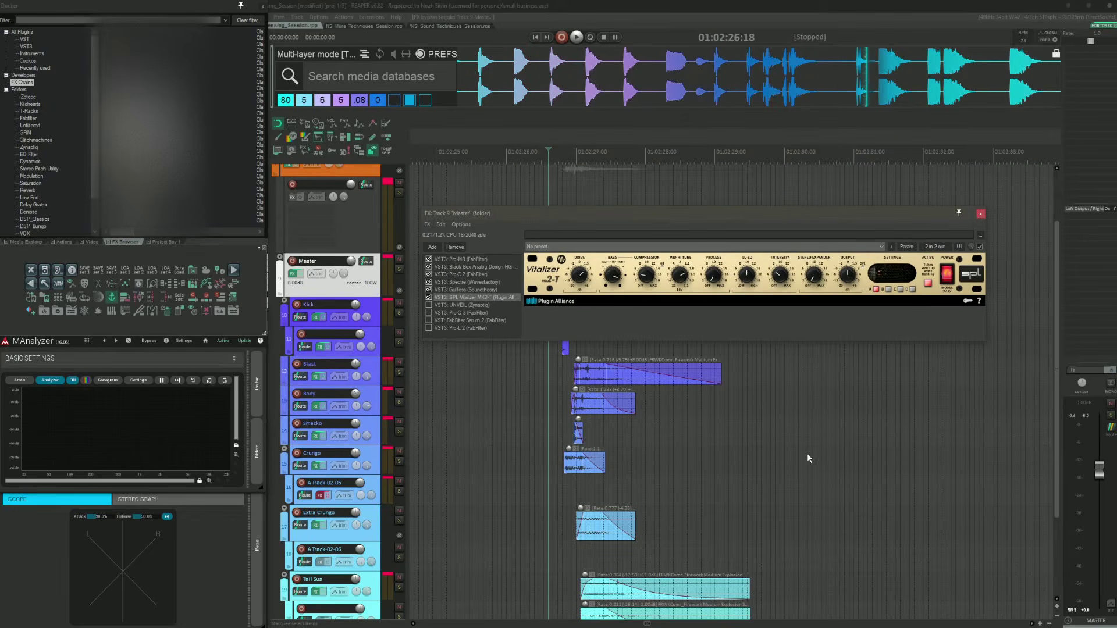
pyautogui.press('space')
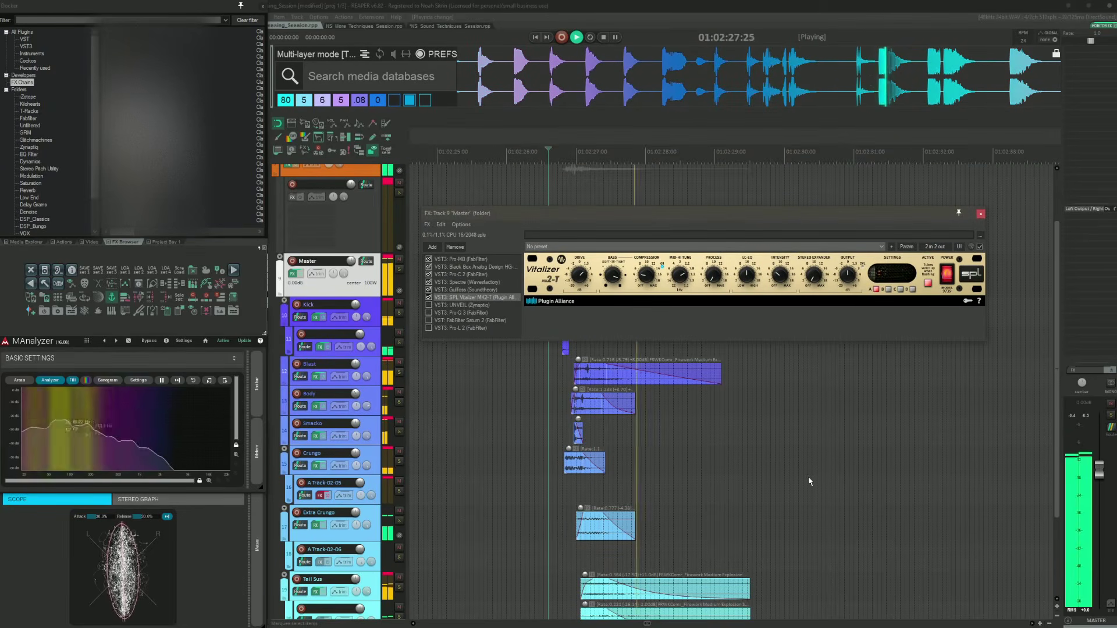
pyautogui.press('space')
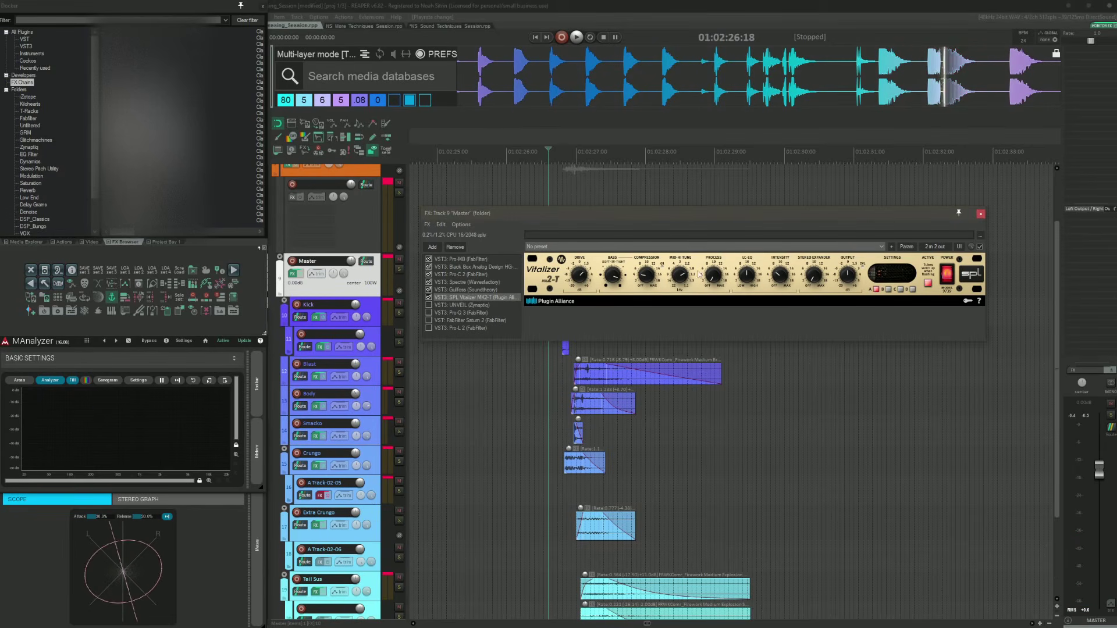
# Step: Enable the Zynaptiq UNVEIL plugin in the Master chain and audition the layers
pyautogui.click(577, 258)
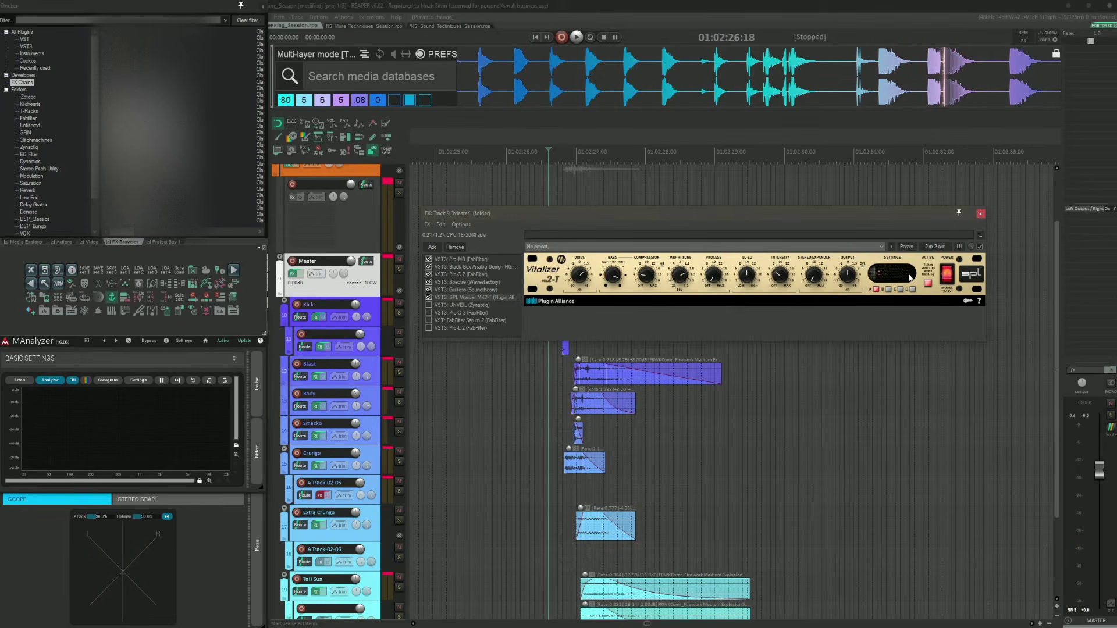
pyautogui.click(437, 305)
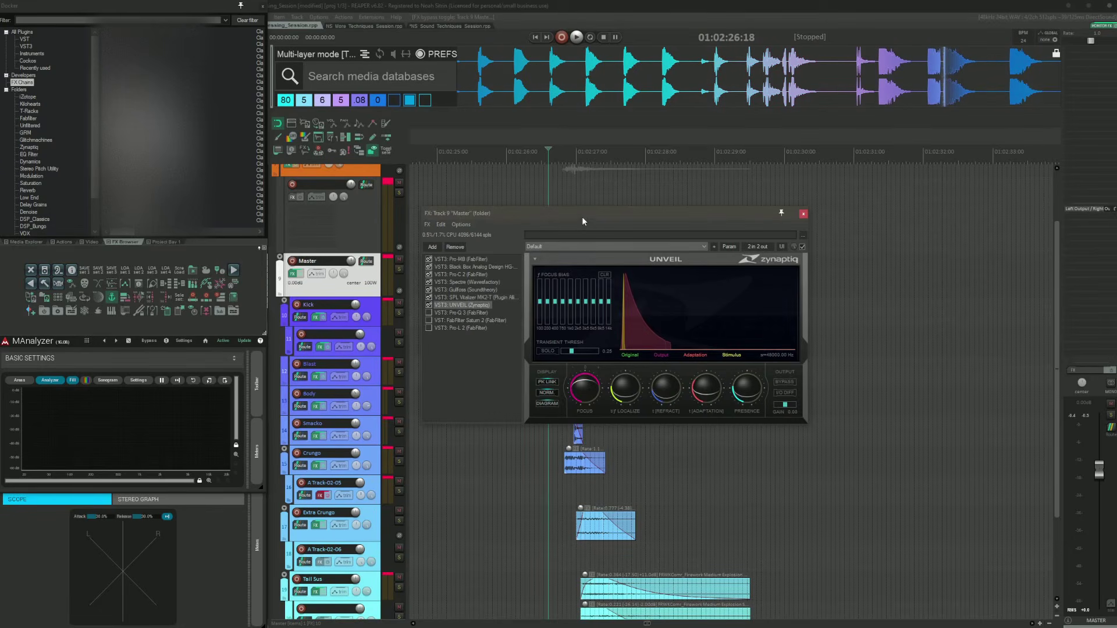
pyautogui.moveTo(581, 217); pyautogui.dragTo(771, 138)
pyautogui.press('space')
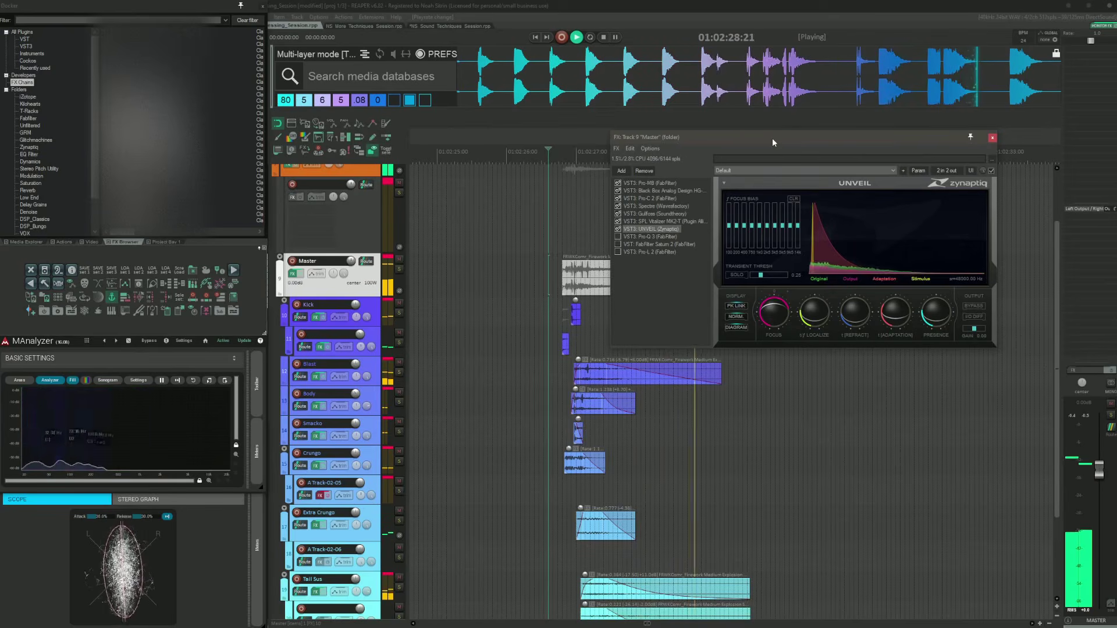
pyautogui.press('space')
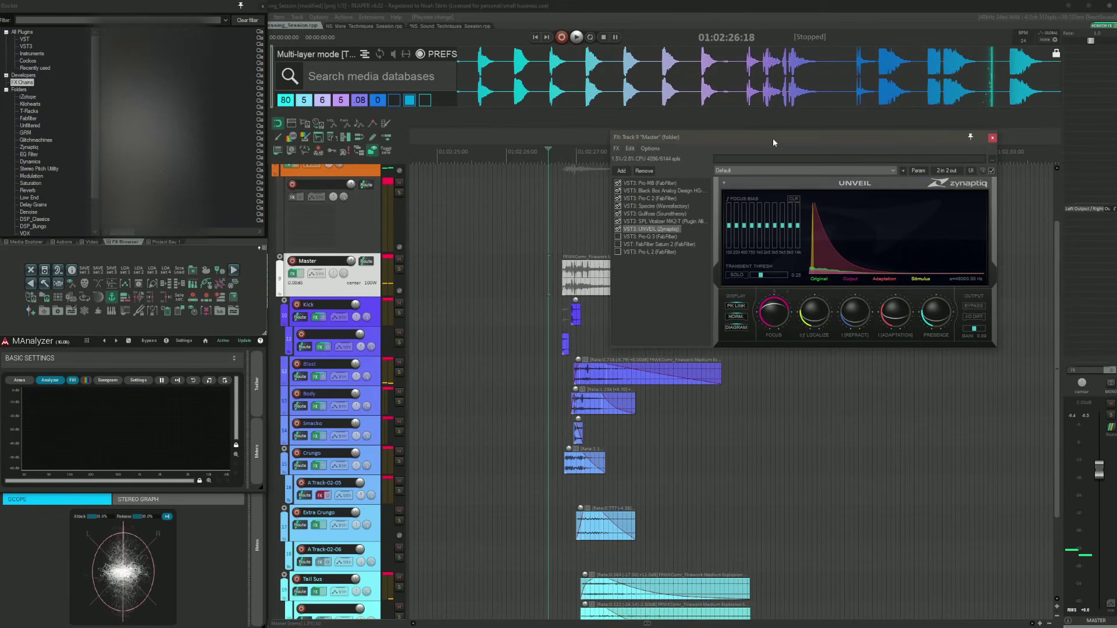
# Step: Enable the FabFilter Pro-Q 3 plugin in the Master chain, select its low-mid cut band, and audition
pyautogui.click(643, 238)
pyautogui.click(615, 238)
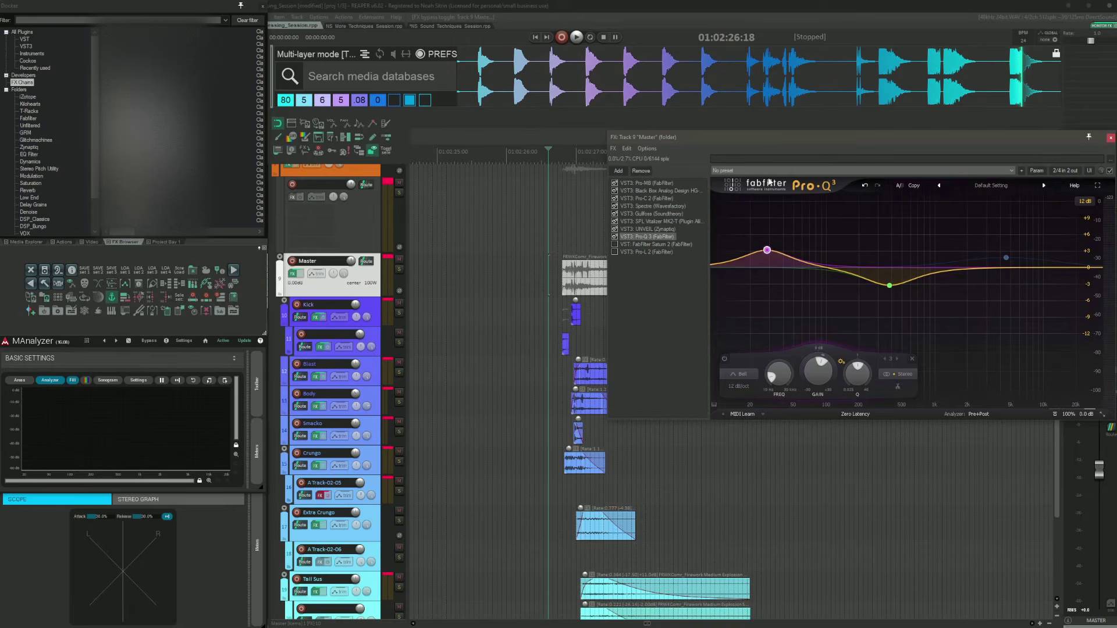
pyautogui.moveTo(856, 136); pyautogui.dragTo(734, 110)
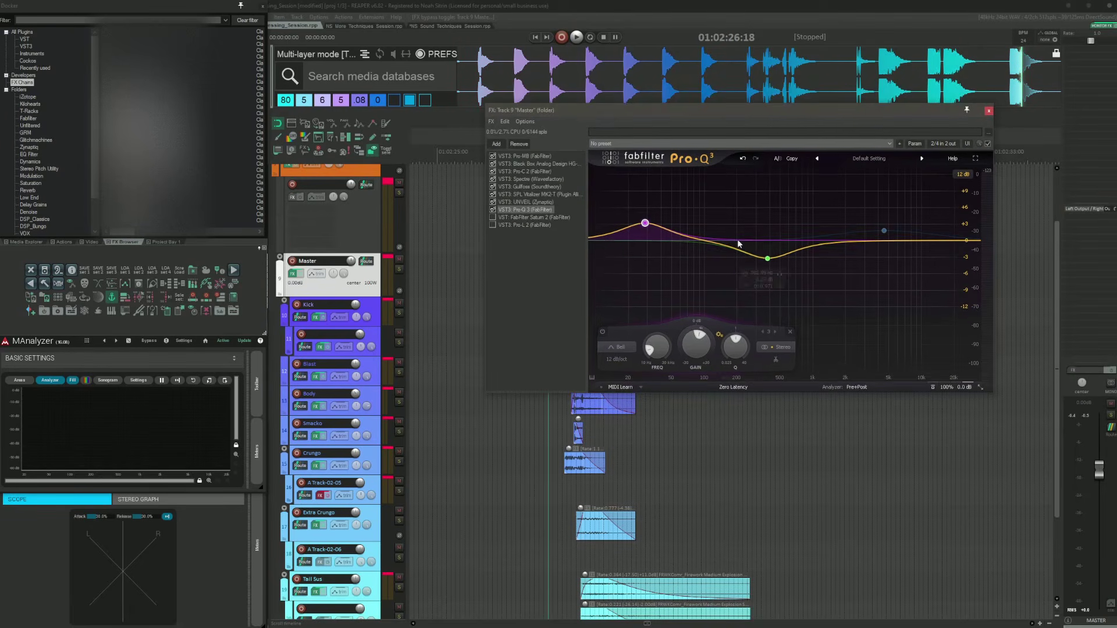
pyautogui.click(768, 259)
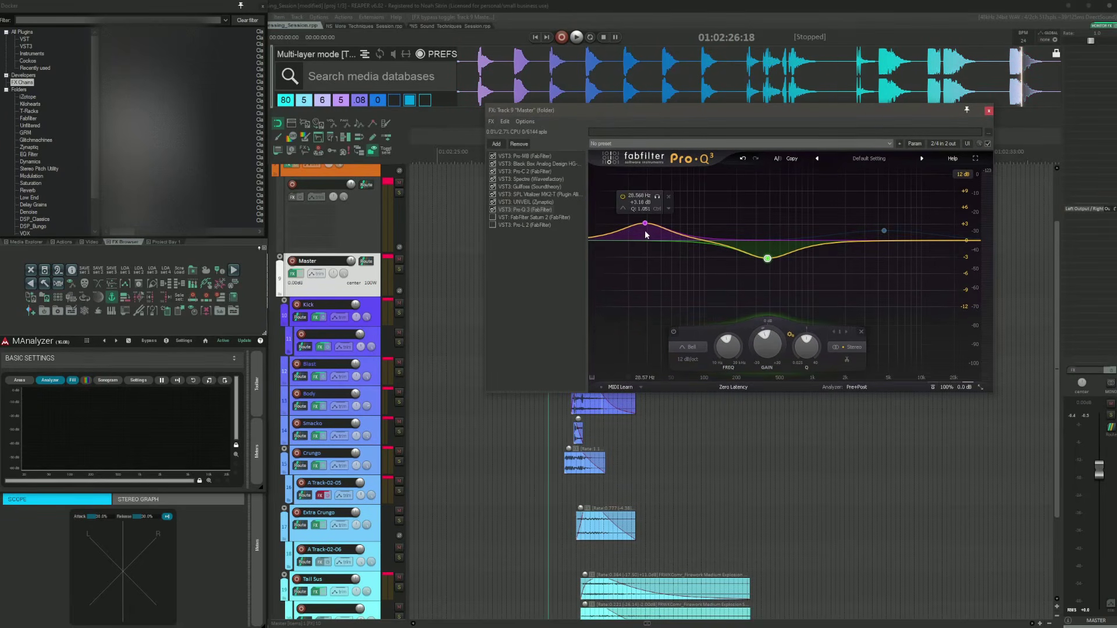
pyautogui.press('space')
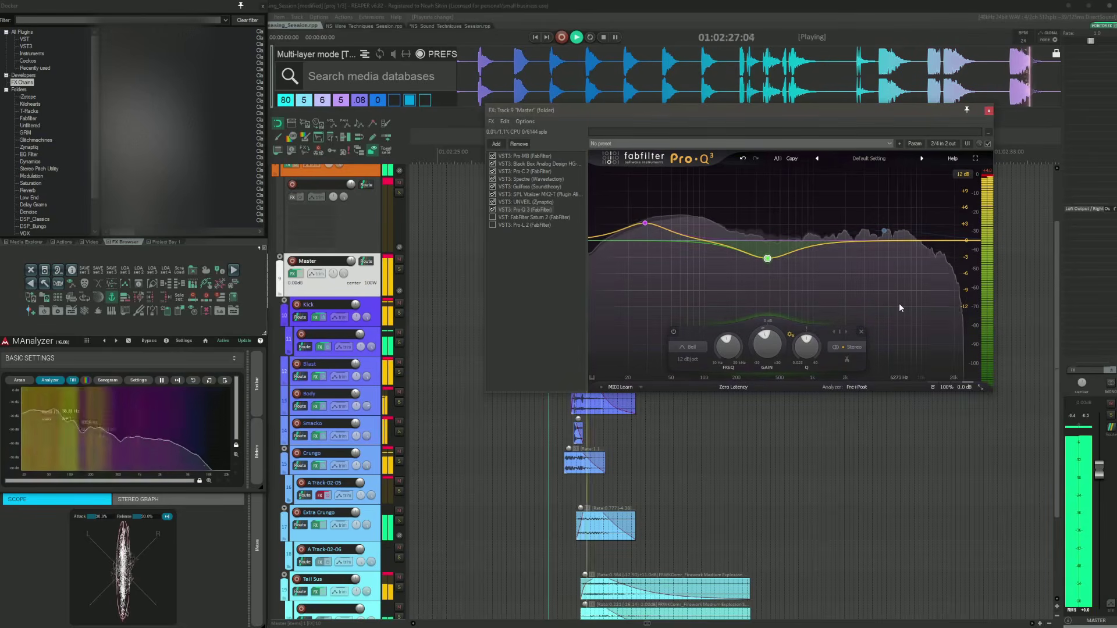
pyautogui.press('space')
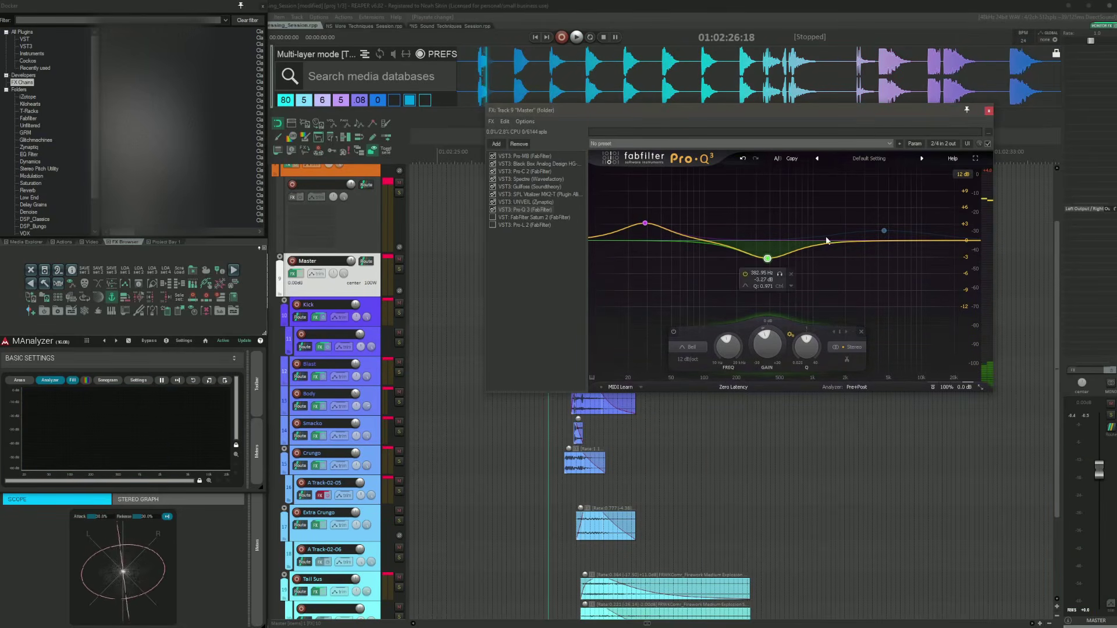
# Step: Enable the FabFilter Saturn 2 plugin in the Master chain and audition the layers
pyautogui.click(525, 217)
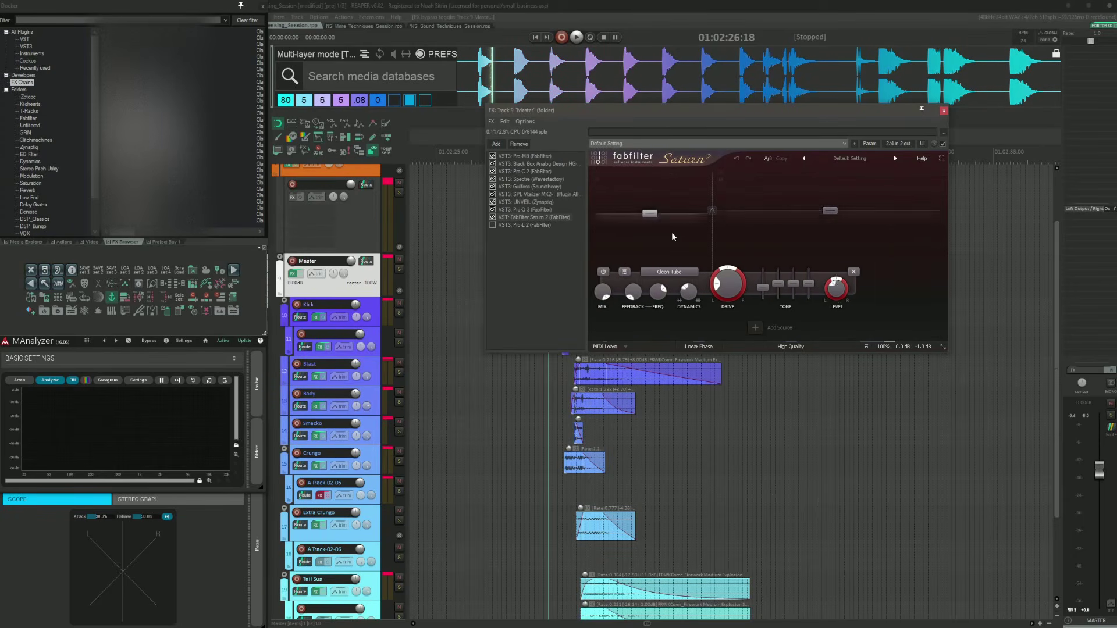
pyautogui.press('space')
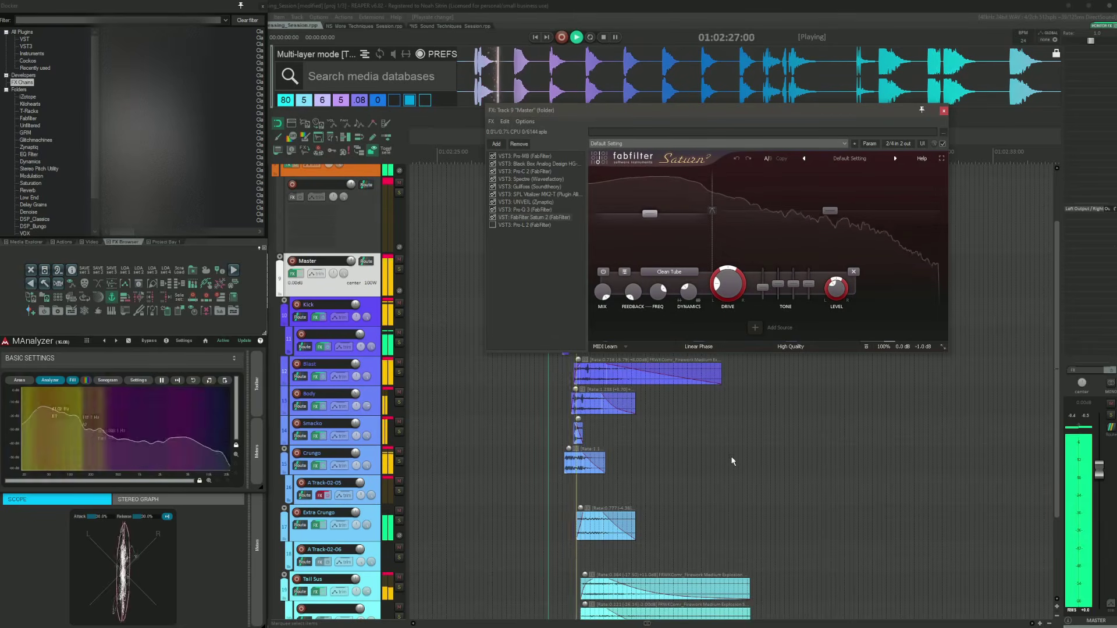
pyautogui.press('space')
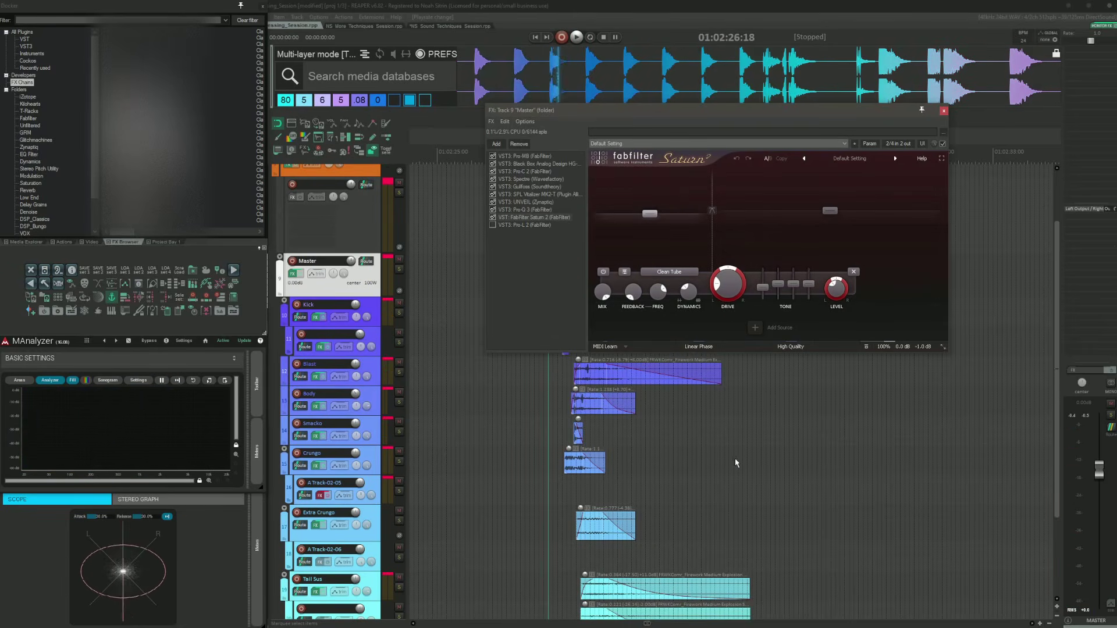
pyautogui.moveTo(787, 230)
pyautogui.moveTo(654, 243)
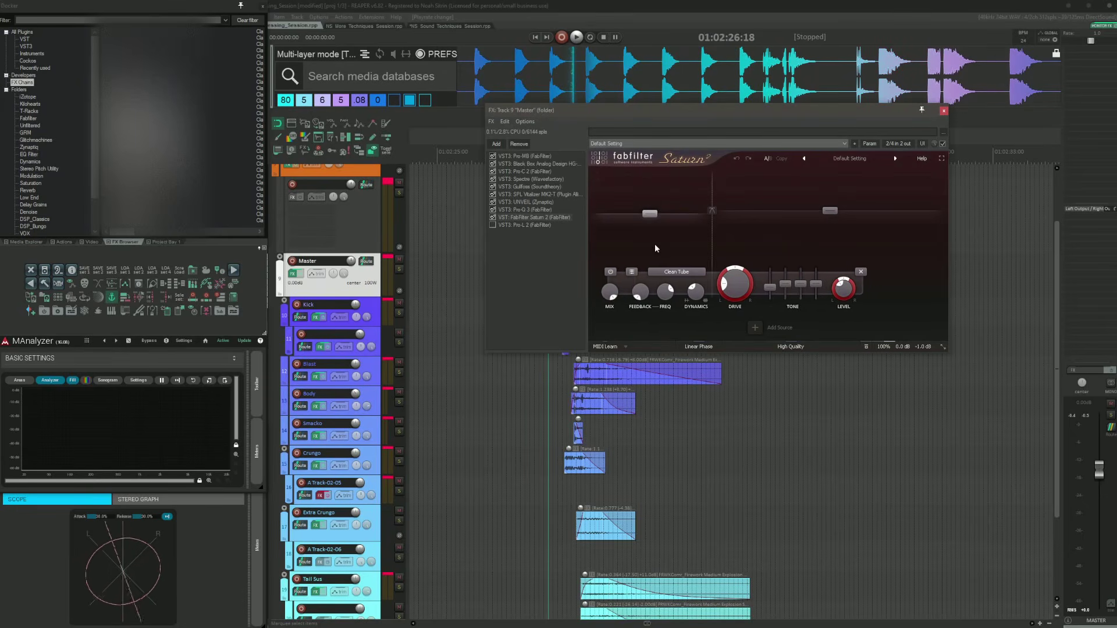
pyautogui.moveTo(651, 214)
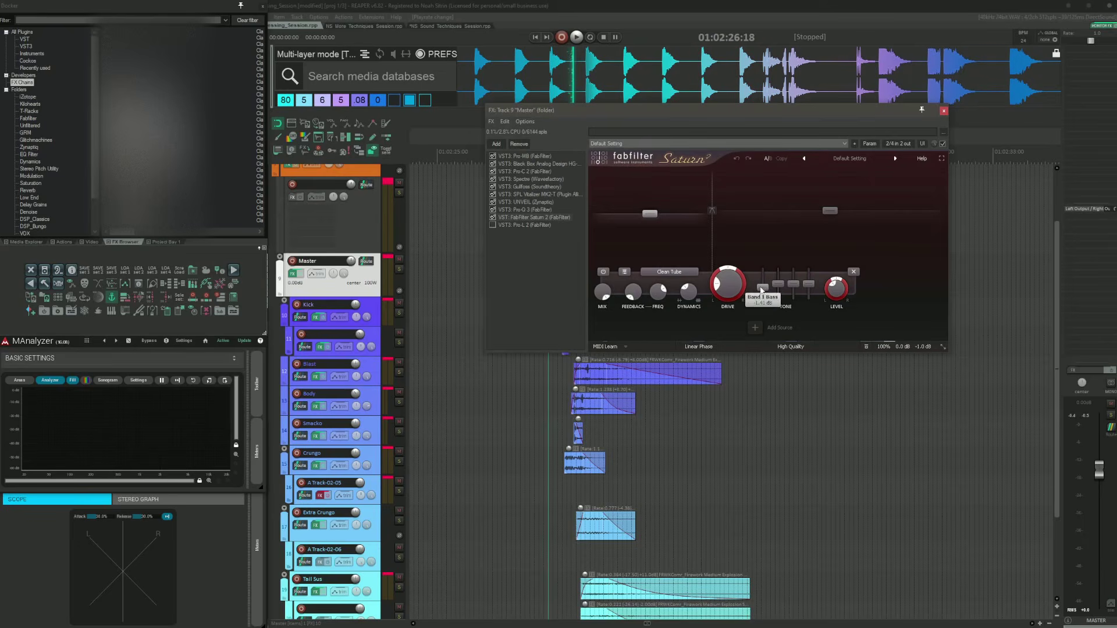
pyautogui.moveTo(860, 288)
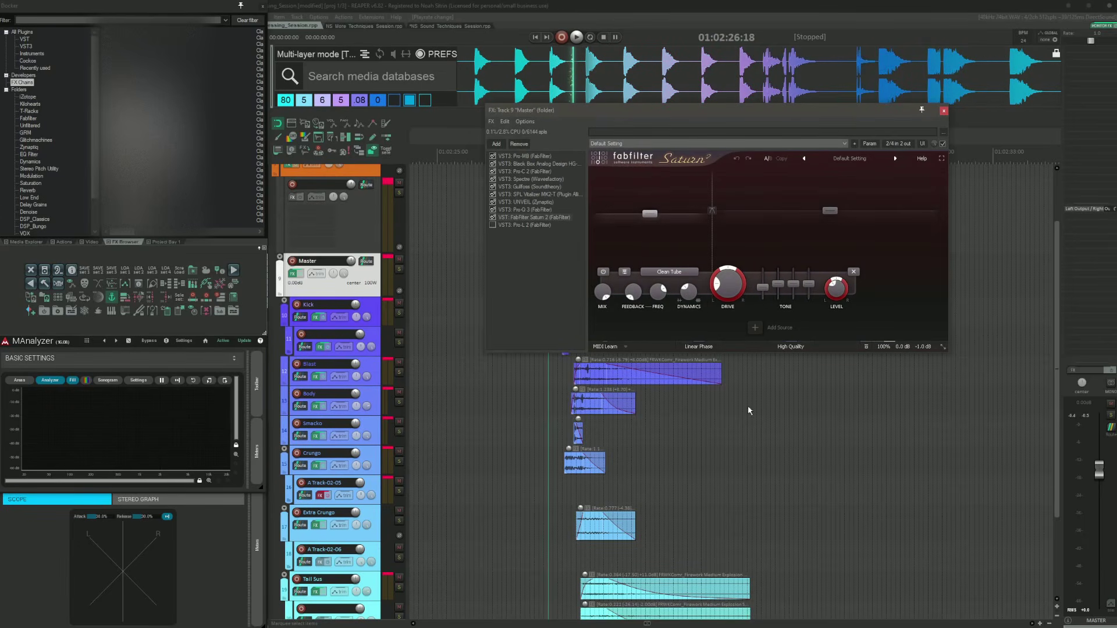
# Step: Enable the FabFilter Pro-L 2 limiter as the last plugin in the Master chain and audition
pyautogui.click(521, 224)
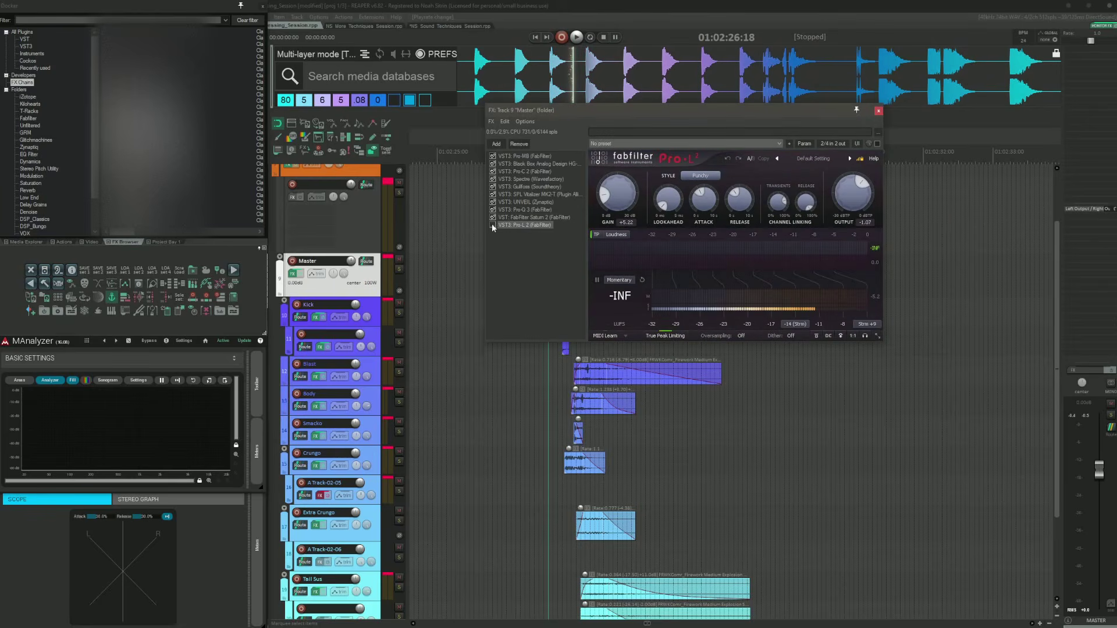
pyautogui.click(492, 224)
pyautogui.moveTo(648, 109); pyautogui.dragTo(644, 154)
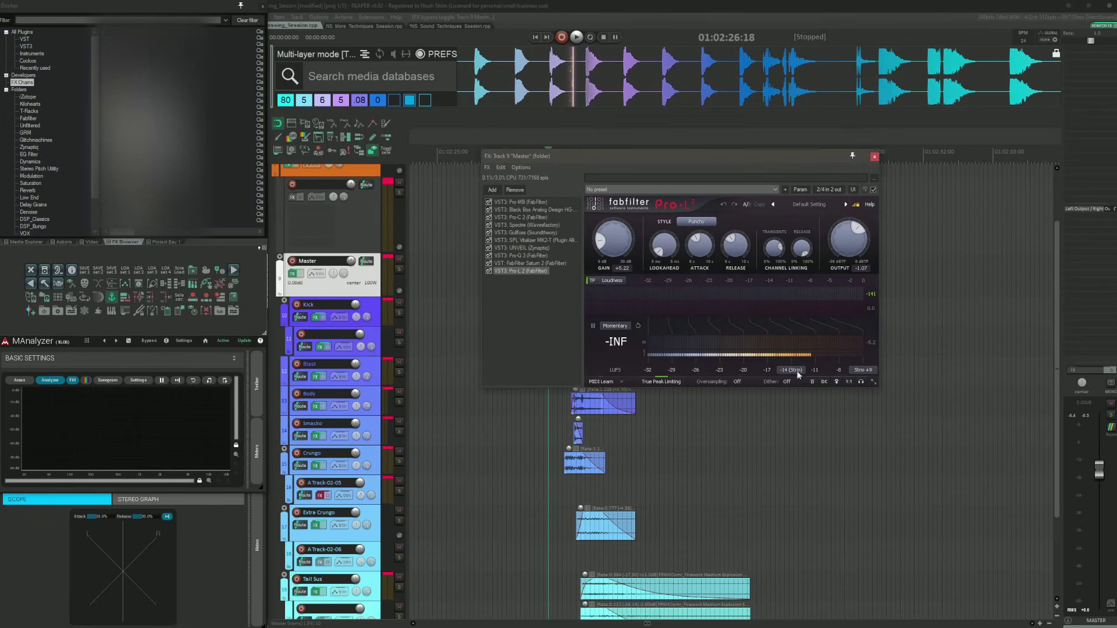
pyautogui.press('space')
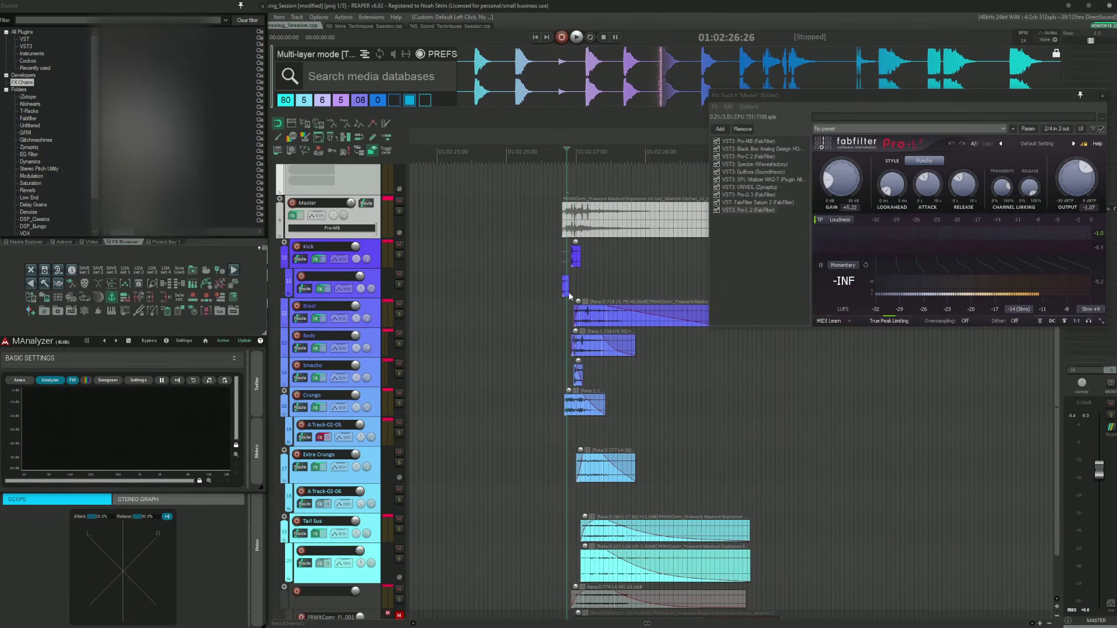
# Step: Bypass the Master track's whole FX chain to audition the layers unprocessed, then re-enable it
pyautogui.scroll(3, 569, 296)
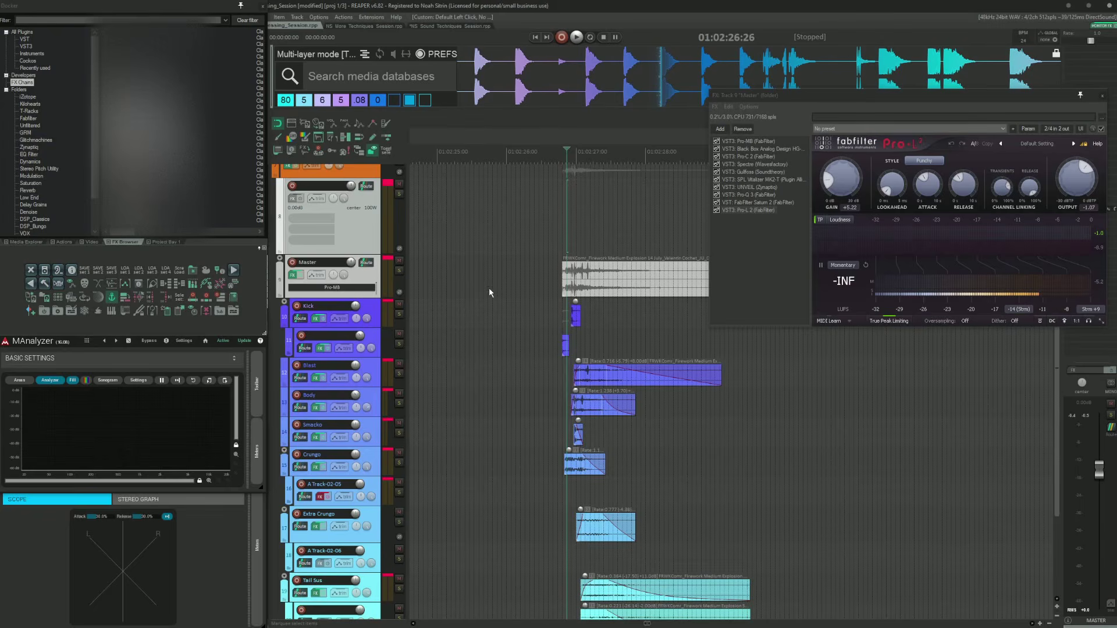
pyautogui.scroll(-3, 489, 287)
pyautogui.click(300, 215)
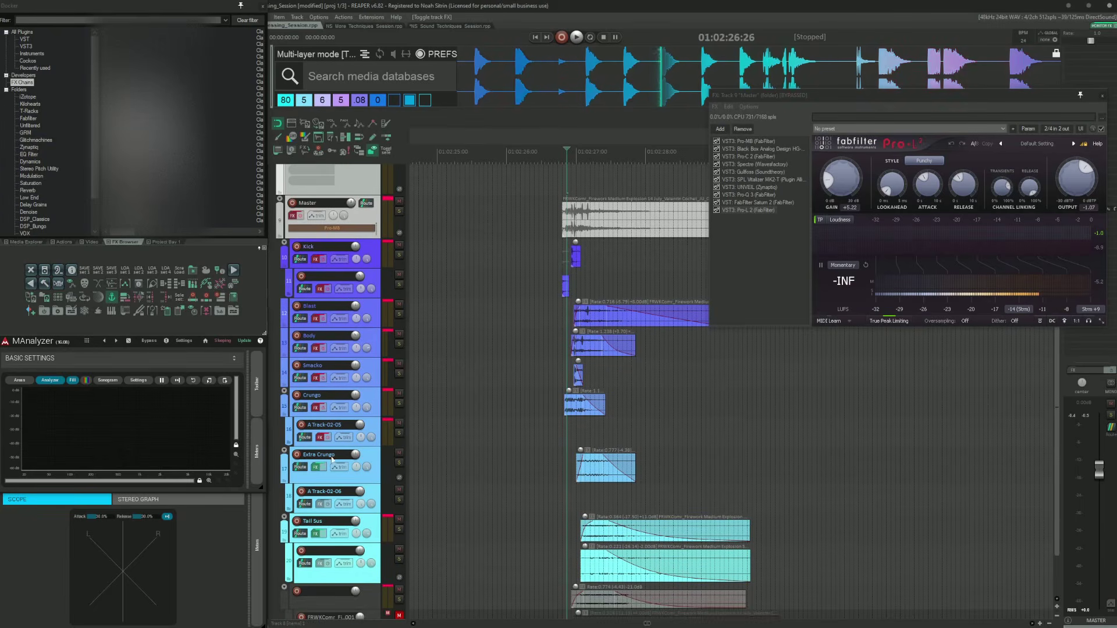
pyautogui.scroll(2, 526, 323)
pyautogui.press('space')
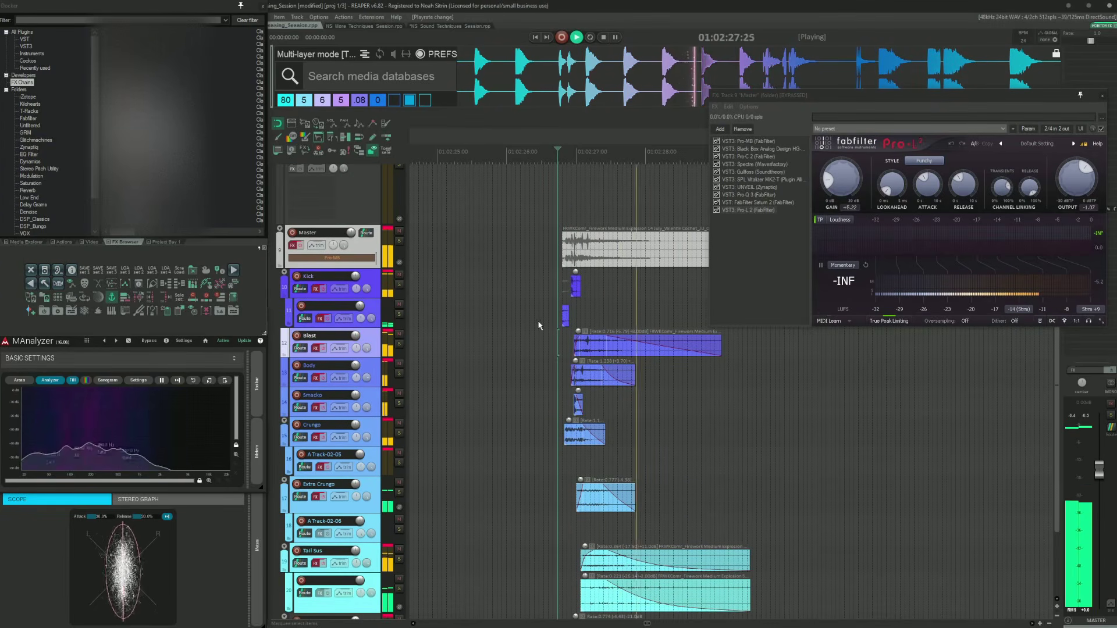
pyautogui.press('space')
pyautogui.click(300, 245)
# Step: Toggle the FX on the Kick track and its child track, then play the layers from the explosion start and stop
pyautogui.click(324, 290)
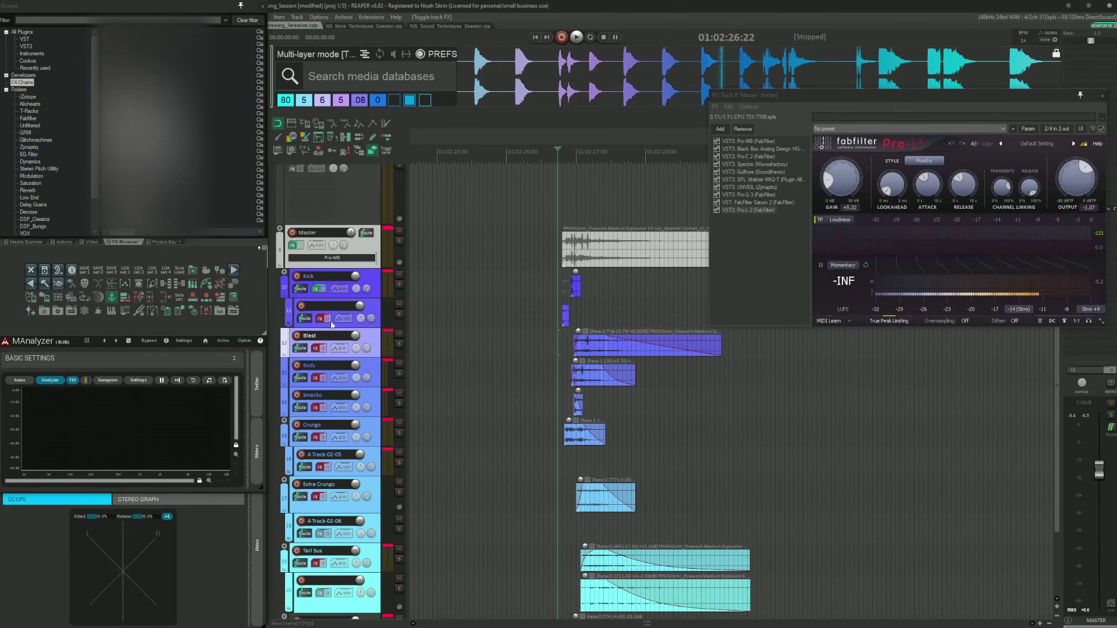
pyautogui.click(327, 318)
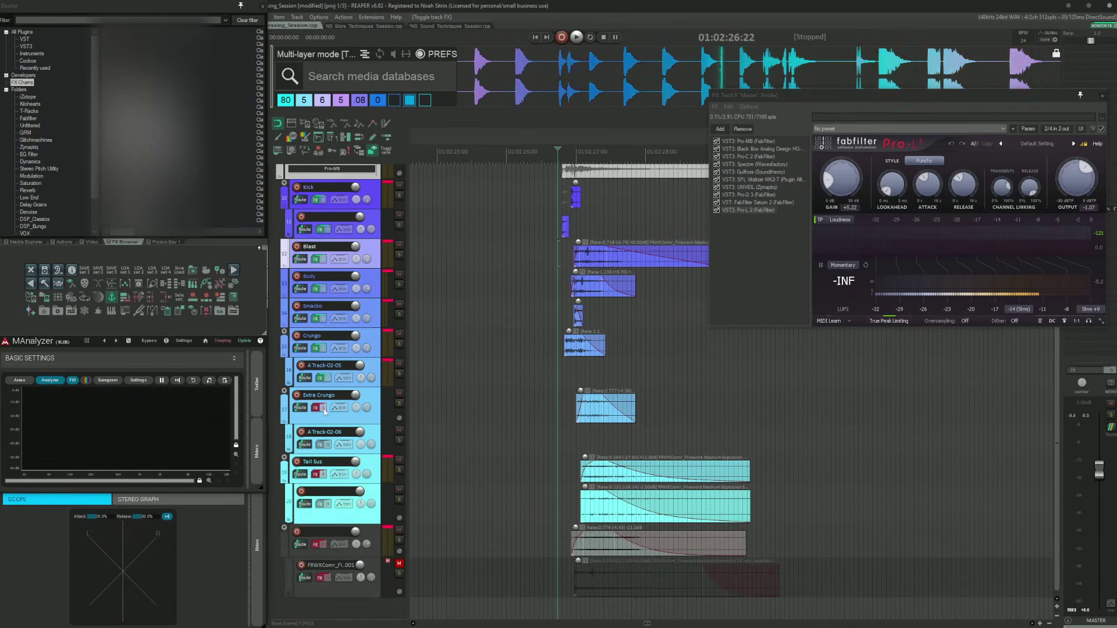
pyautogui.click(550, 287)
pyautogui.scroll(3, 549, 286)
pyautogui.press('space')
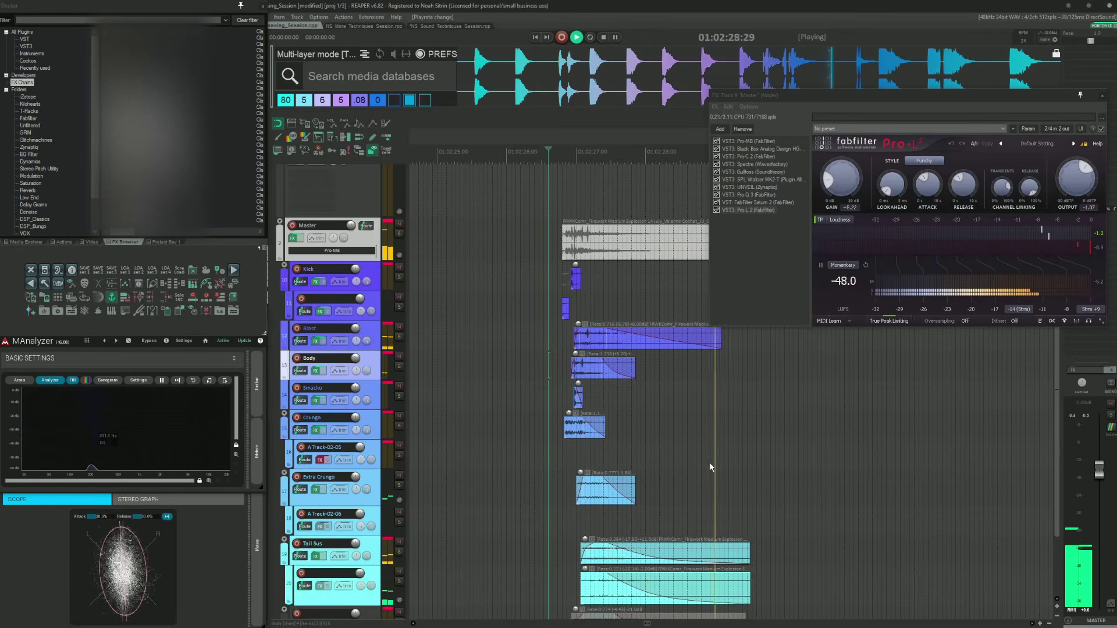
pyautogui.press('space')
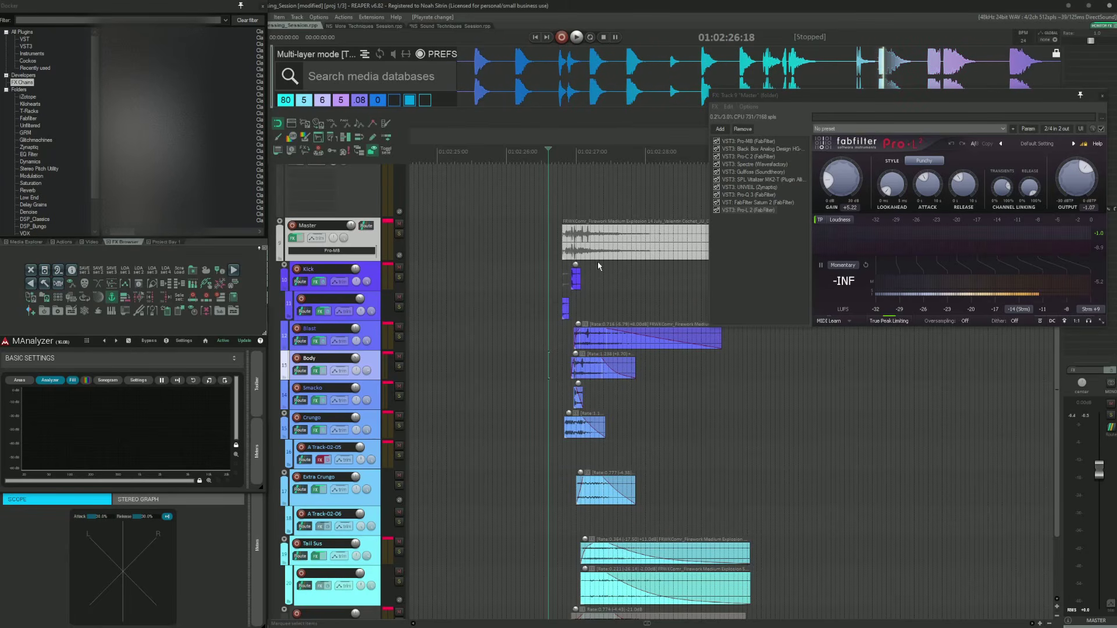
# Step: Move the Master track's FX chain window aside and close it
pyautogui.scroll(3, 651, 275)
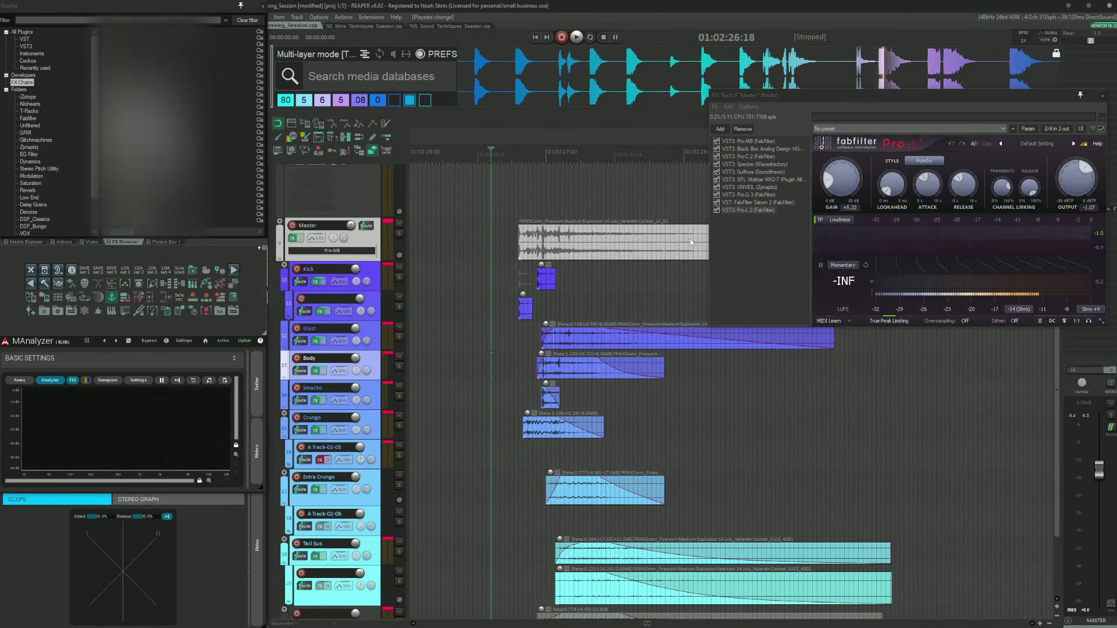
pyautogui.moveTo(860, 103); pyautogui.dragTo(782, 182)
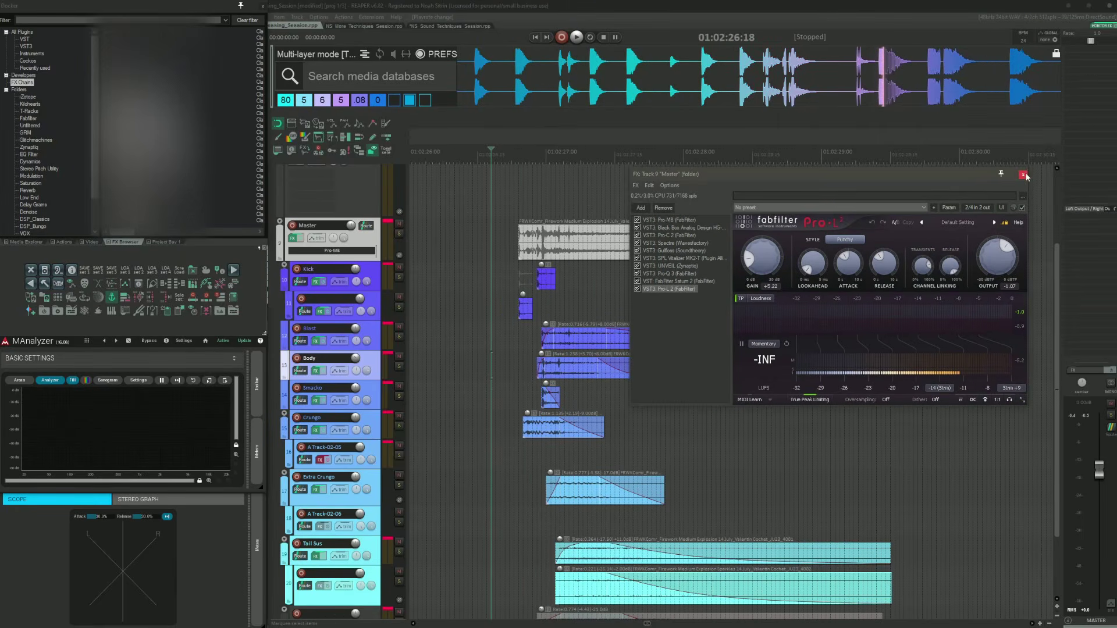
pyautogui.click(1023, 175)
# Step: Place the edit cursor on the first transient of the explosion layers
pyautogui.click(547, 212)
pyautogui.scroll(-3, 552, 232)
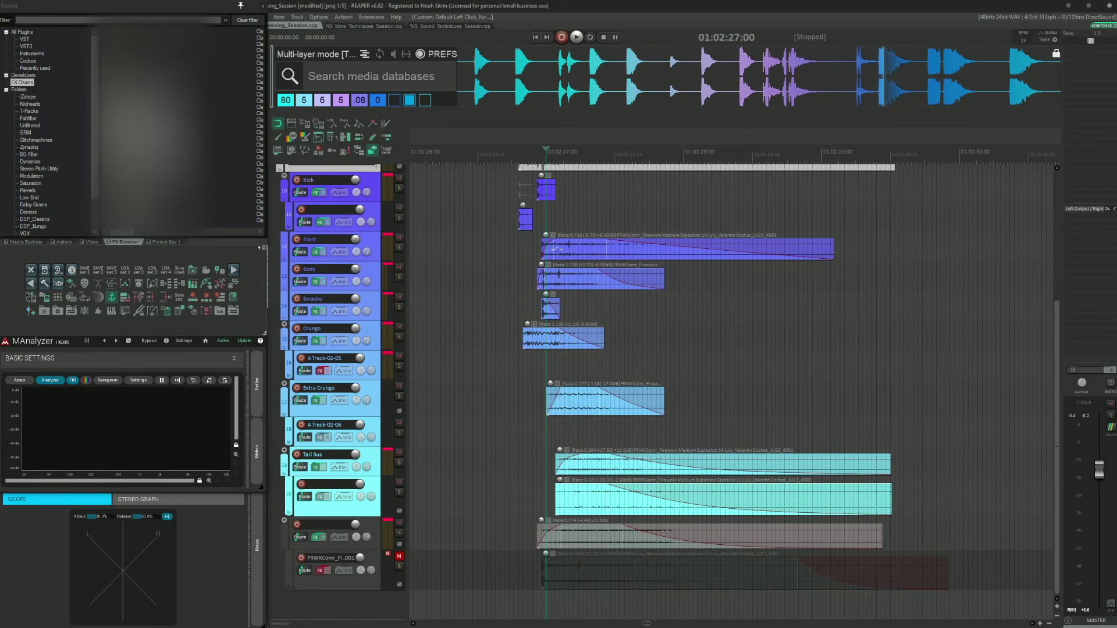
pyautogui.click(565, 220)
pyautogui.scroll(2, 564, 221)
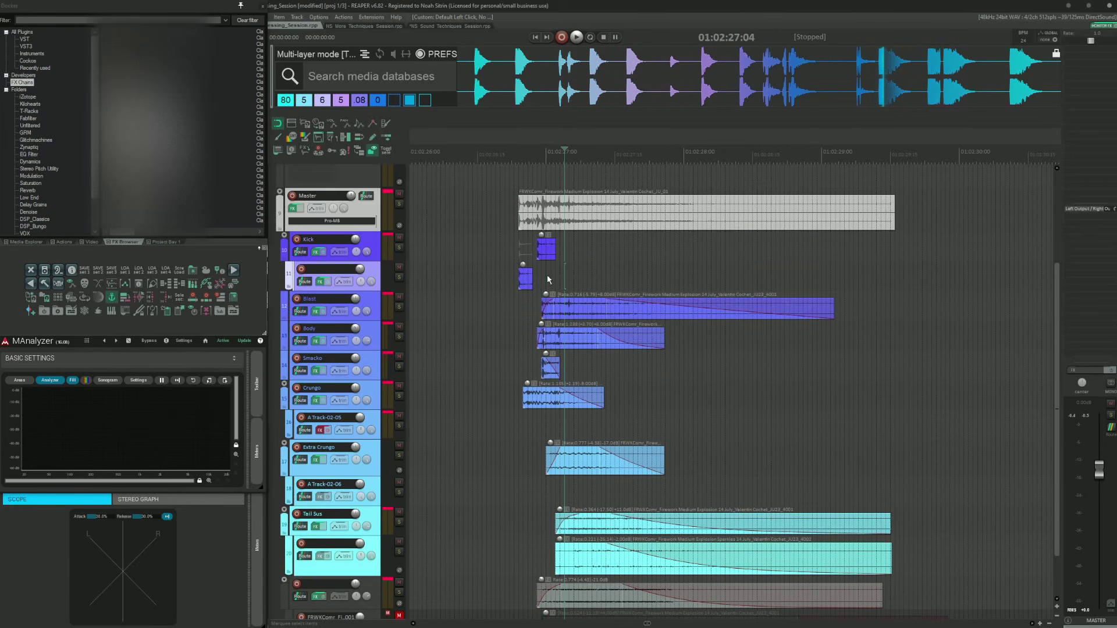
pyautogui.click(548, 280)
pyautogui.scroll(-2, 547, 280)
pyautogui.scroll(2, 558, 272)
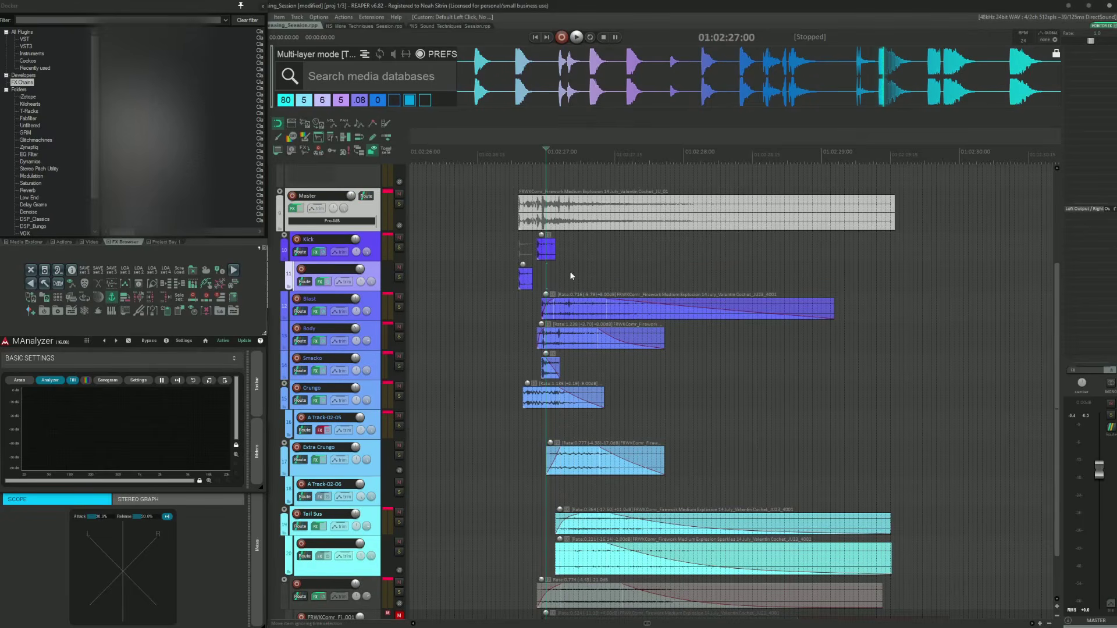
pyautogui.scroll(-2, 570, 271)
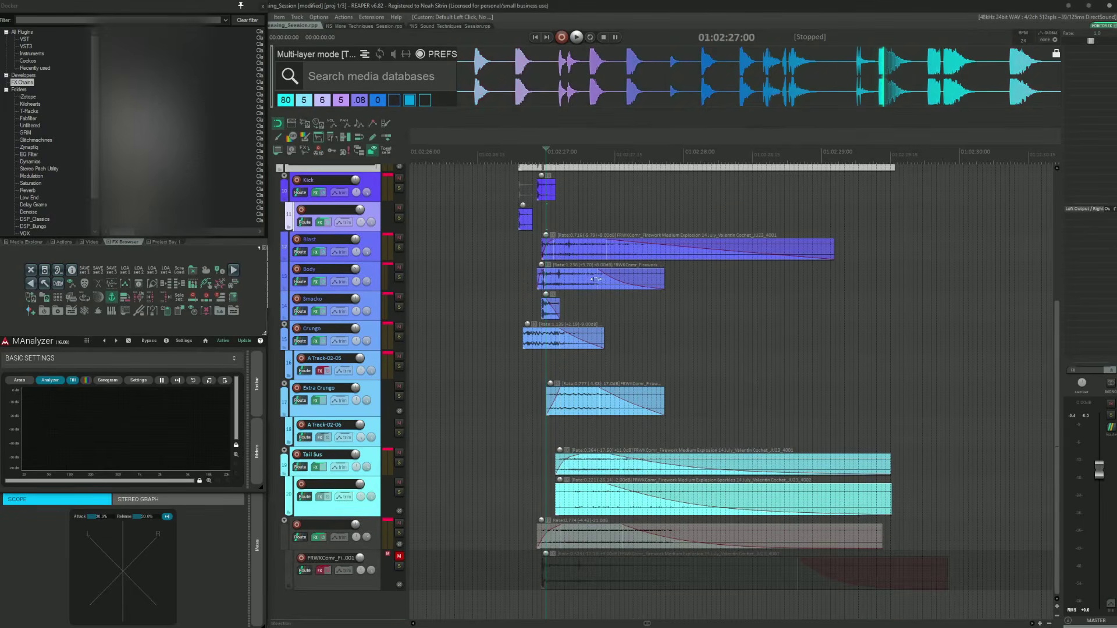
pyautogui.scroll(4, 559, 277)
pyautogui.press('Tab')
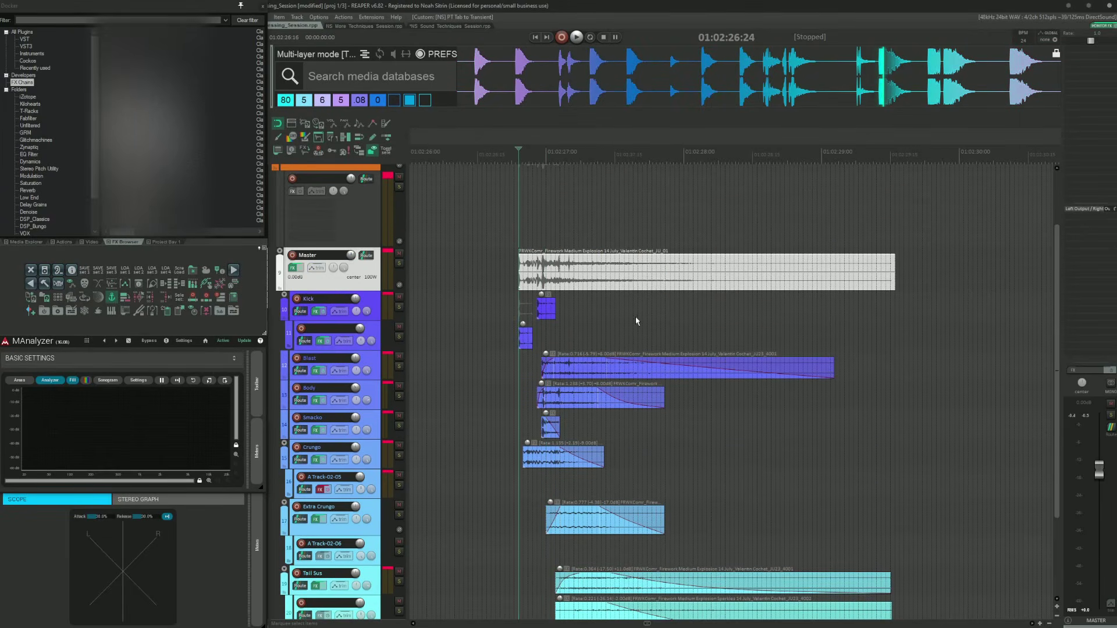
pyautogui.press('r')
# Step: Examine the bus tracks above the Master and the original firework recording earlier in the timeline
pyautogui.scroll(-2, 637, 312)
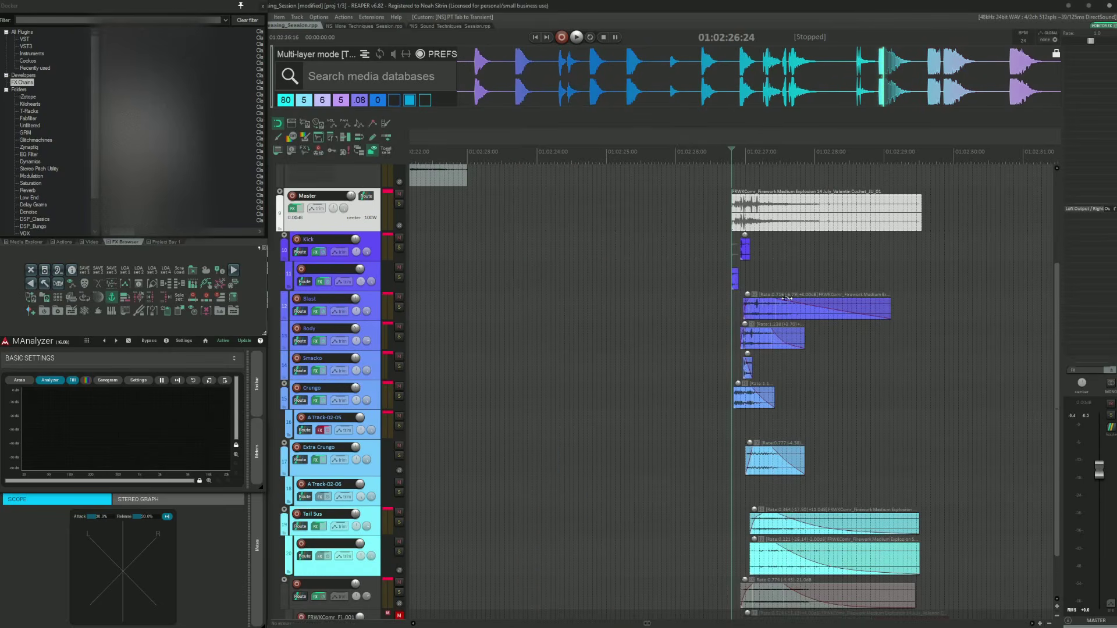
pyautogui.scroll(3, 786, 298)
pyautogui.hscroll(2, 787, 298)
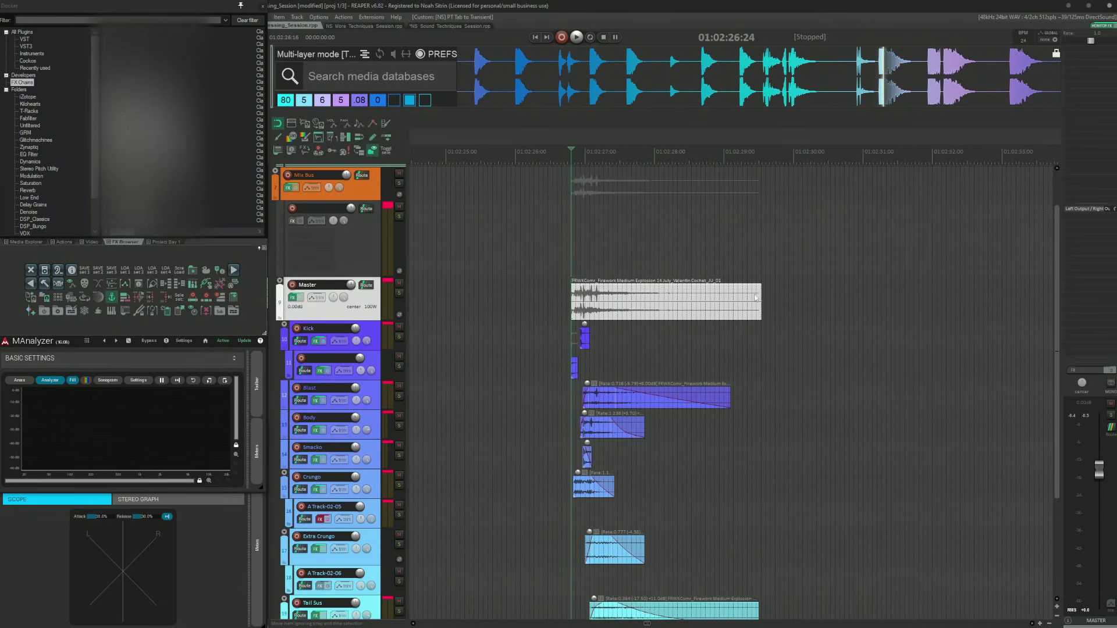
pyautogui.click(554, 244)
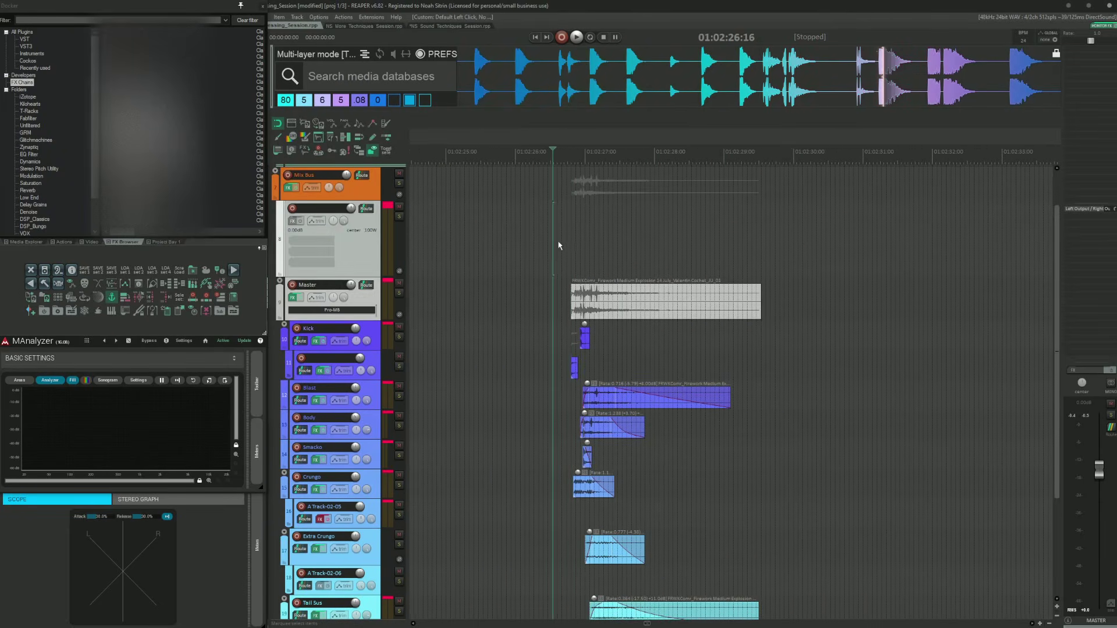
pyautogui.click(561, 229)
pyautogui.hscroll(-3, 549, 242)
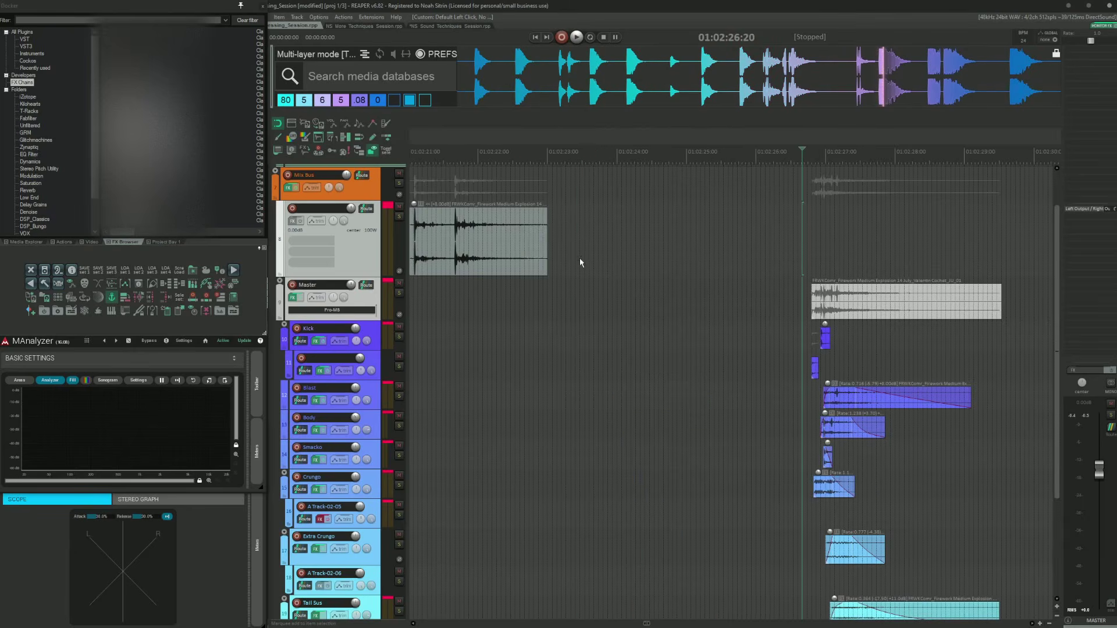
pyautogui.hscroll(3, 579, 263)
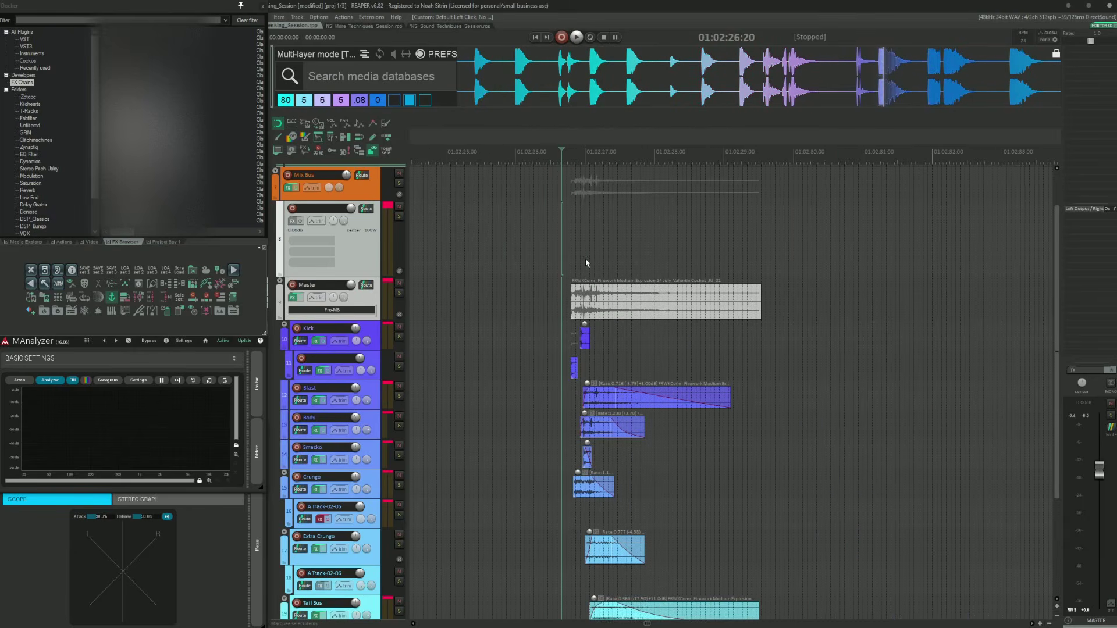